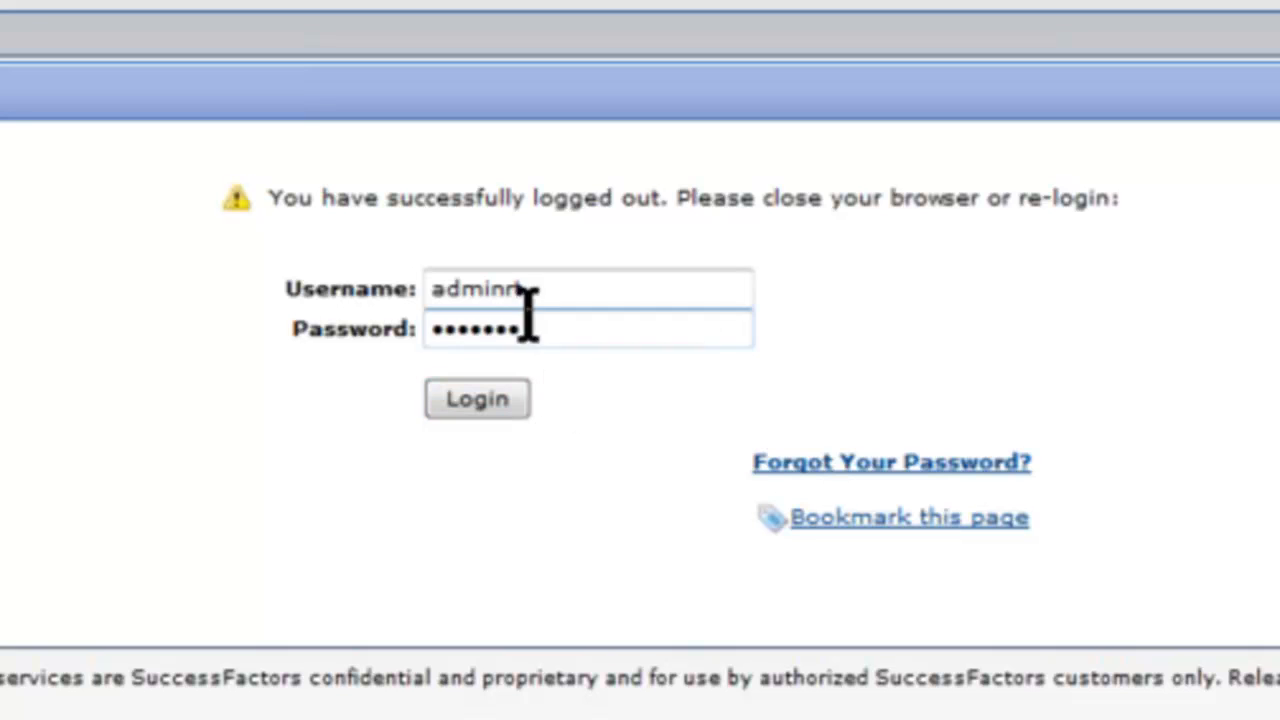
# - Sign back into SuccessFactors with the administrator credentials to reach the Elks Goal Plan
pyautogui.click(482, 402)
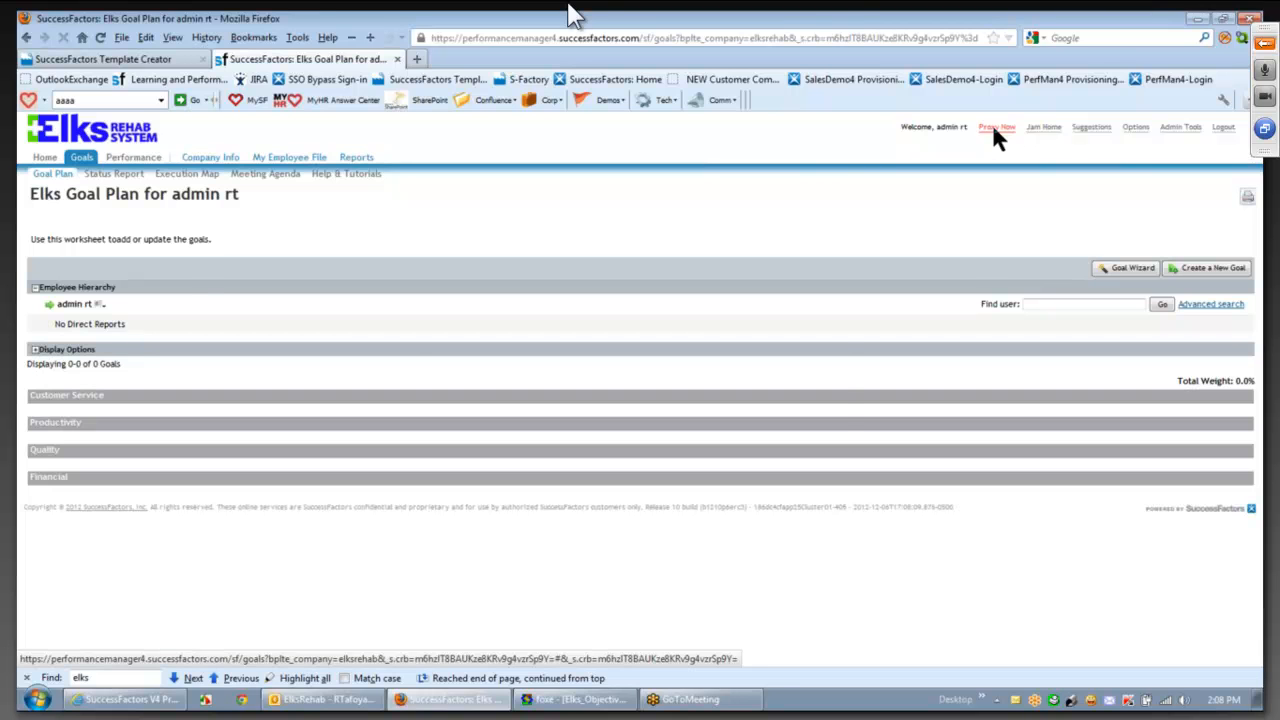
# - Proxy as the manager by picking him from the user suggestions and confirming
pyautogui.click(996, 128)
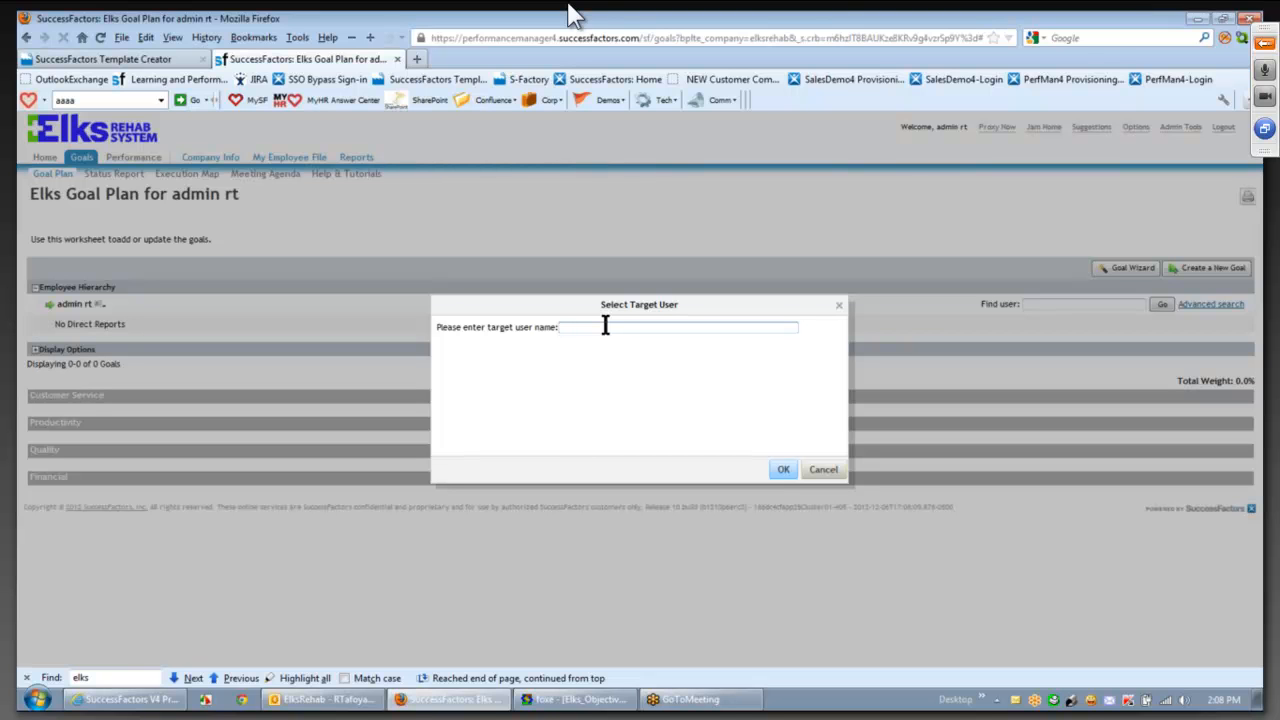
pyautogui.write('aaaa')
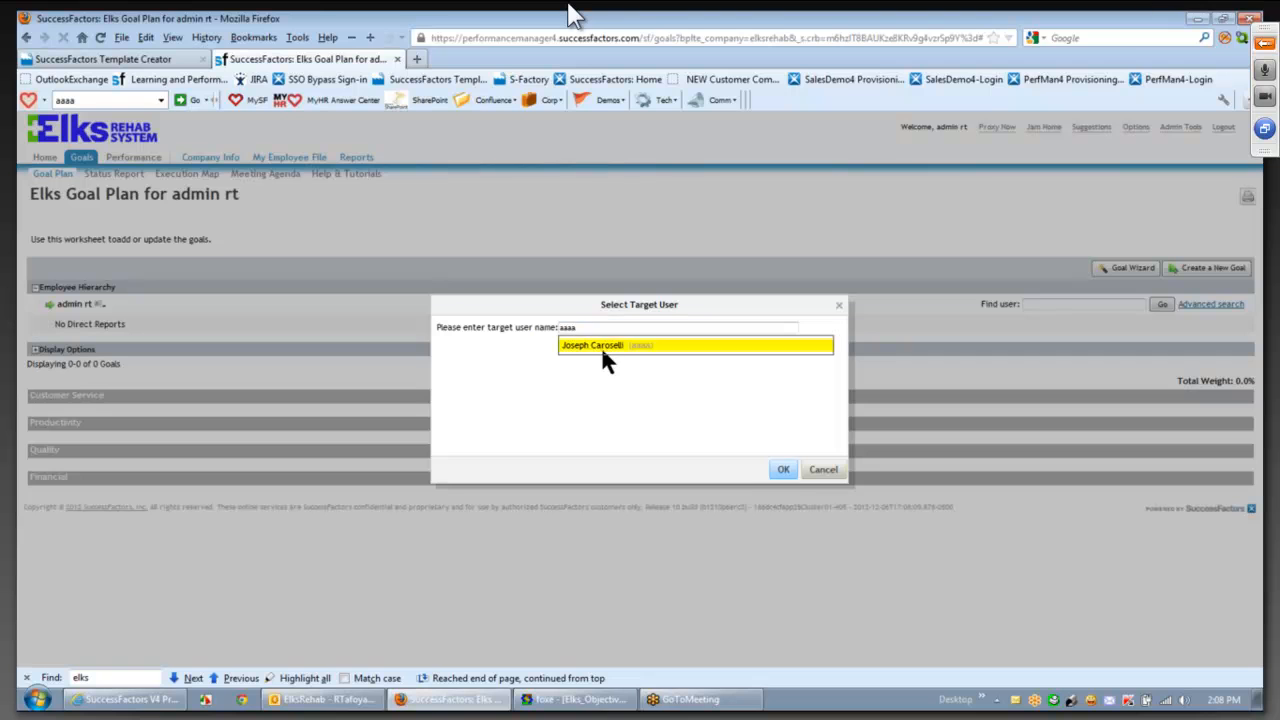
pyautogui.click(601, 342)
pyautogui.click(784, 472)
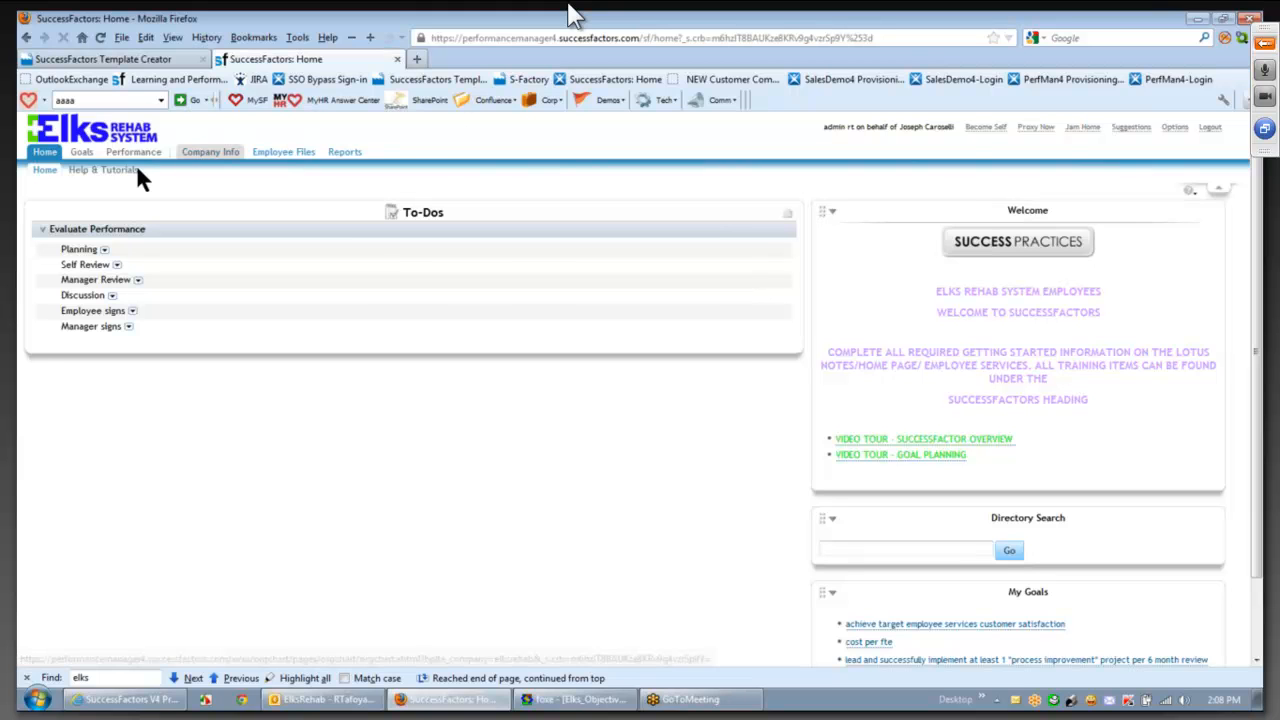
# - Open the manager's goal plan, view the Productivity and Quality goals, and begin a new goal
pyautogui.click(82, 155)
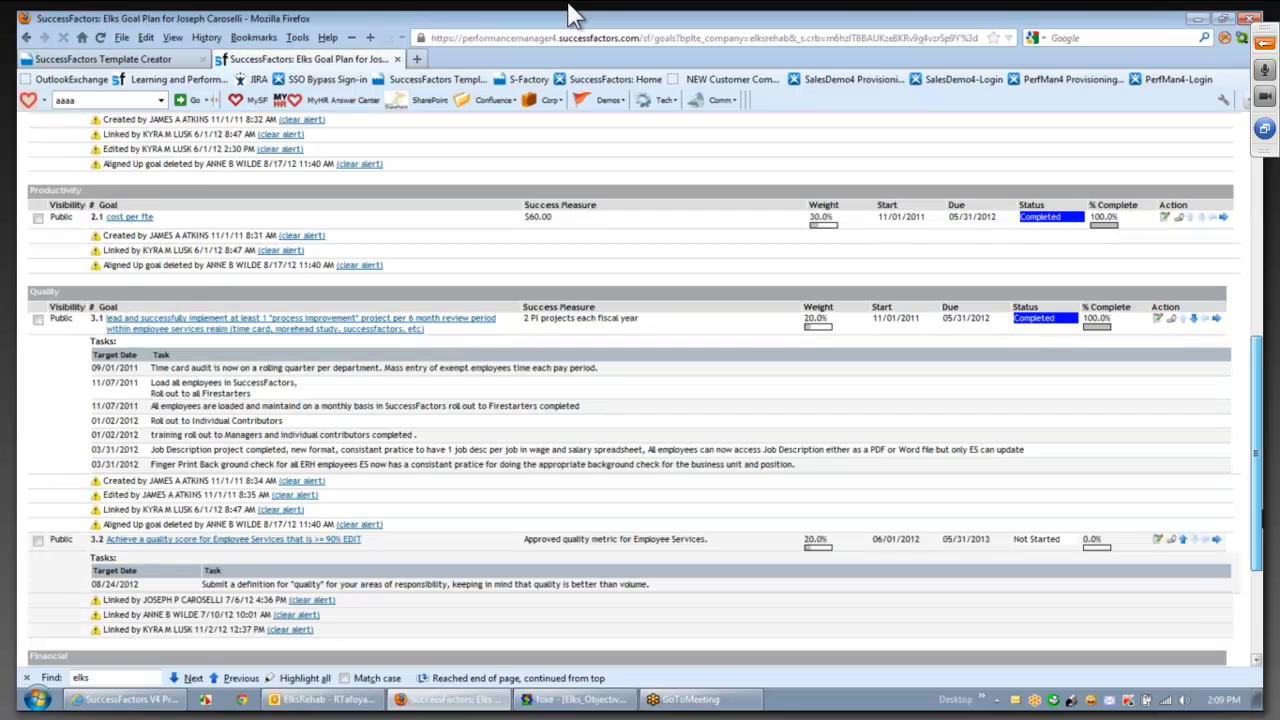
pyautogui.click(113, 191)
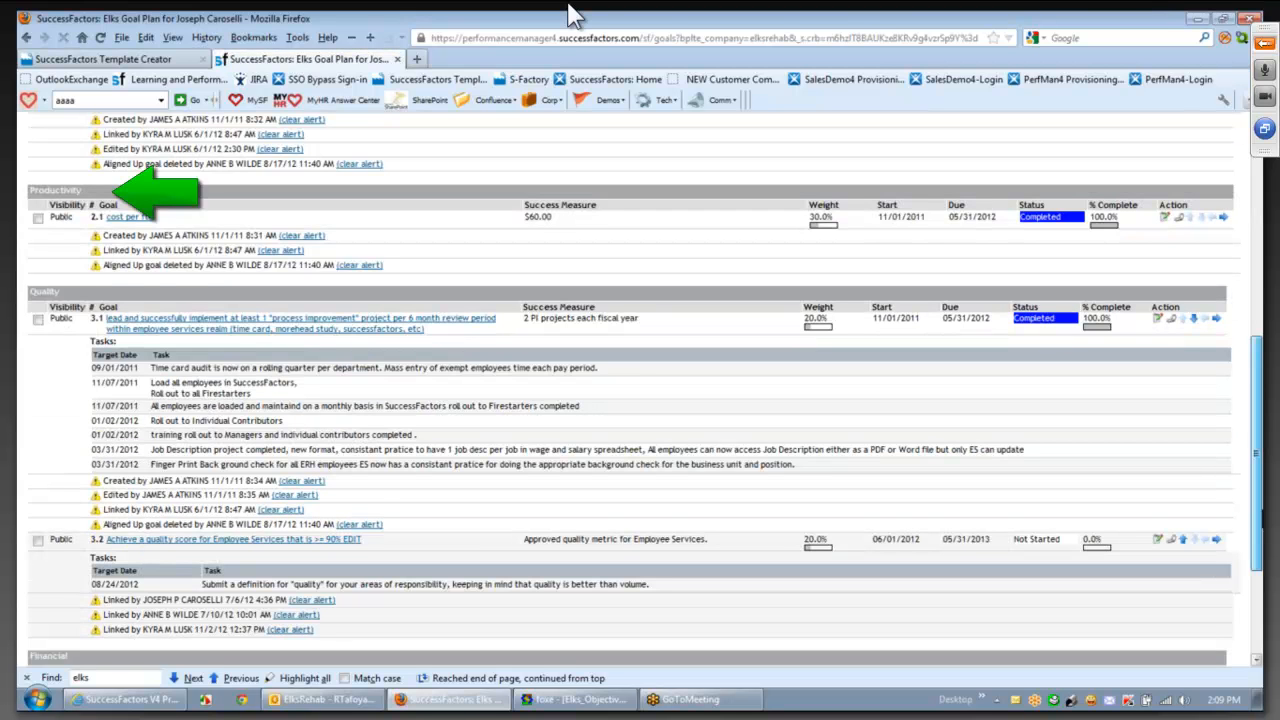
pyautogui.click(117, 292)
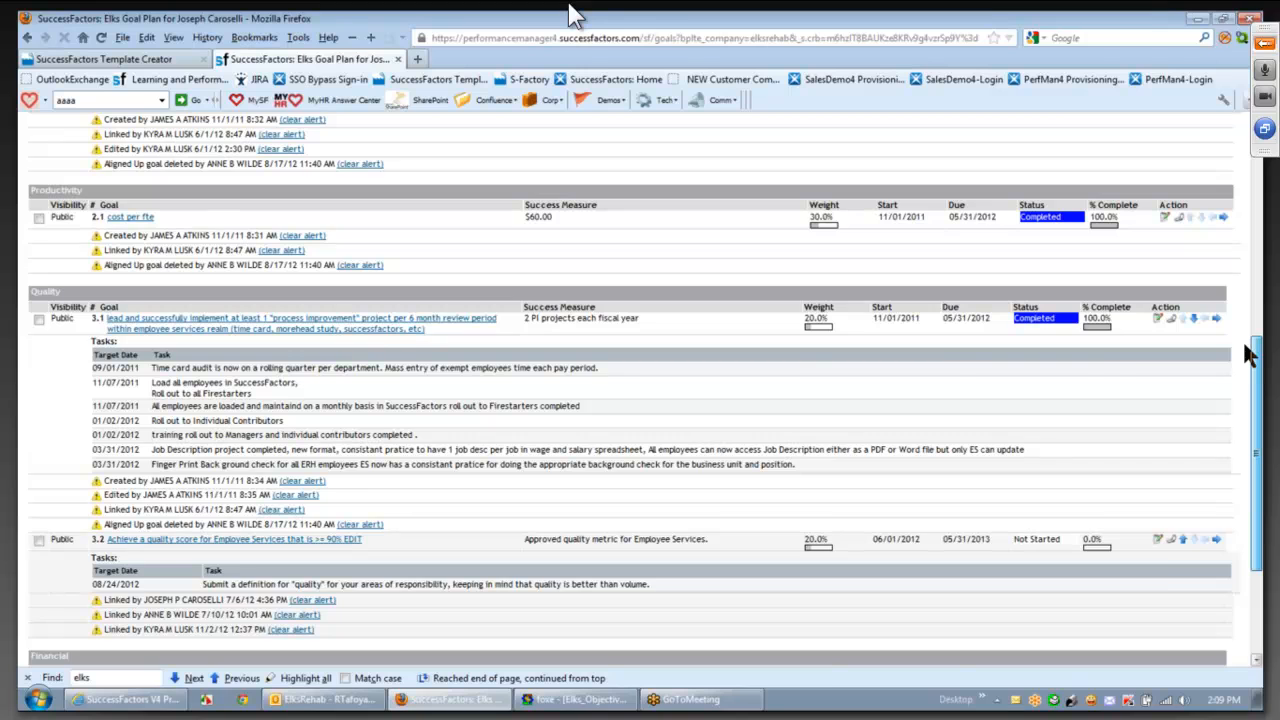
pyautogui.scroll(6, 1249, 355)
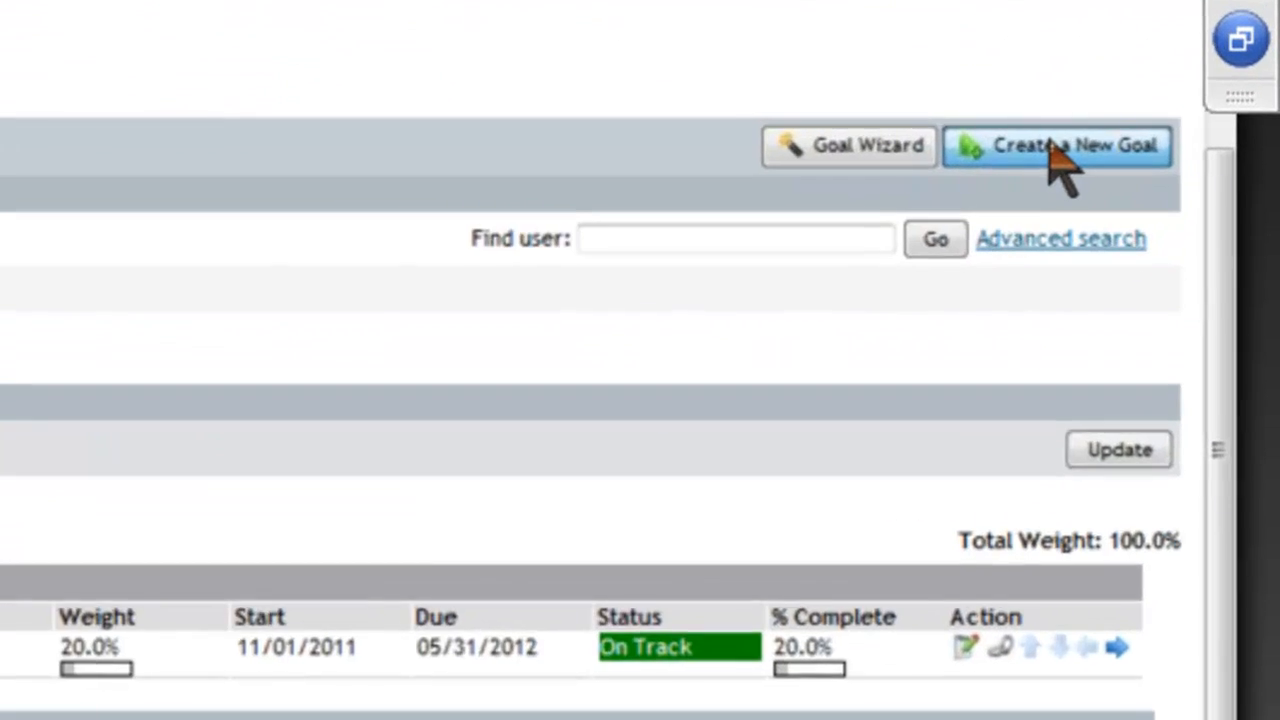
pyautogui.click(1192, 172)
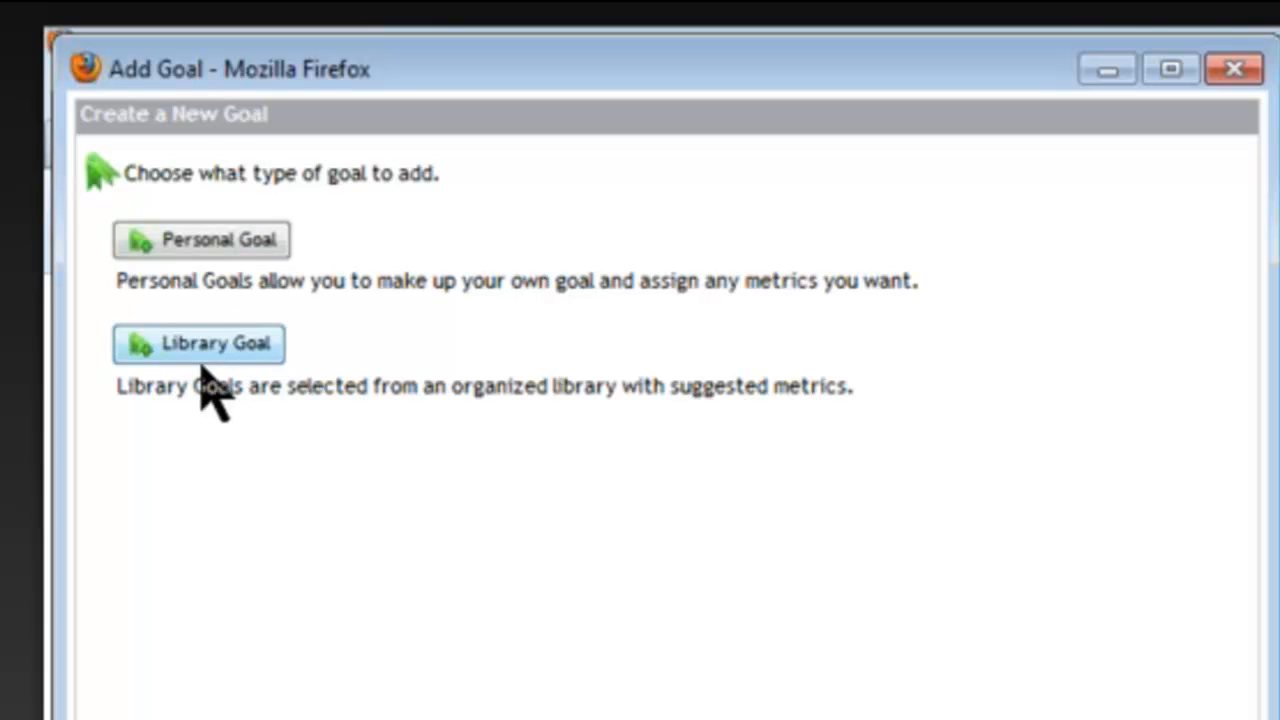
# - Choose Personal Goal with Visibility Public and Category Customer Service
pyautogui.click(234, 245)
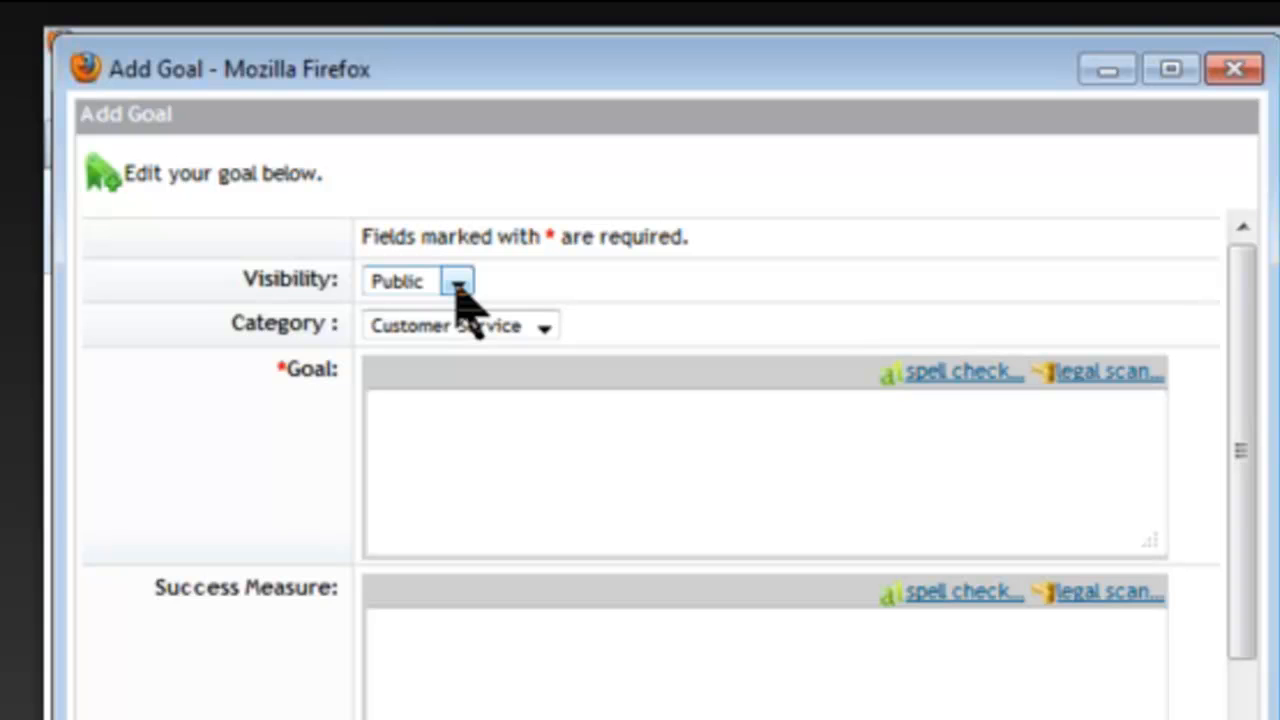
pyautogui.click(458, 285)
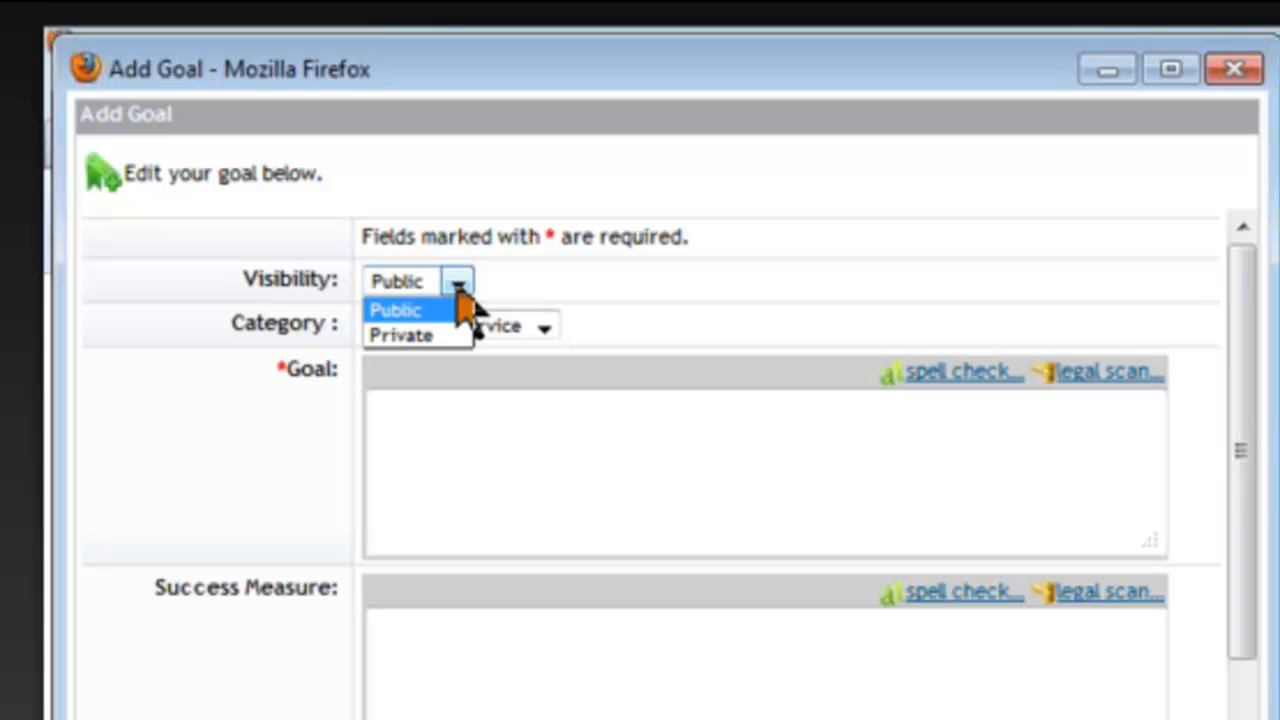
pyautogui.press('Down')
pyautogui.press('Return')
pyautogui.click(457, 285)
pyautogui.click(440, 312)
pyautogui.click(543, 330)
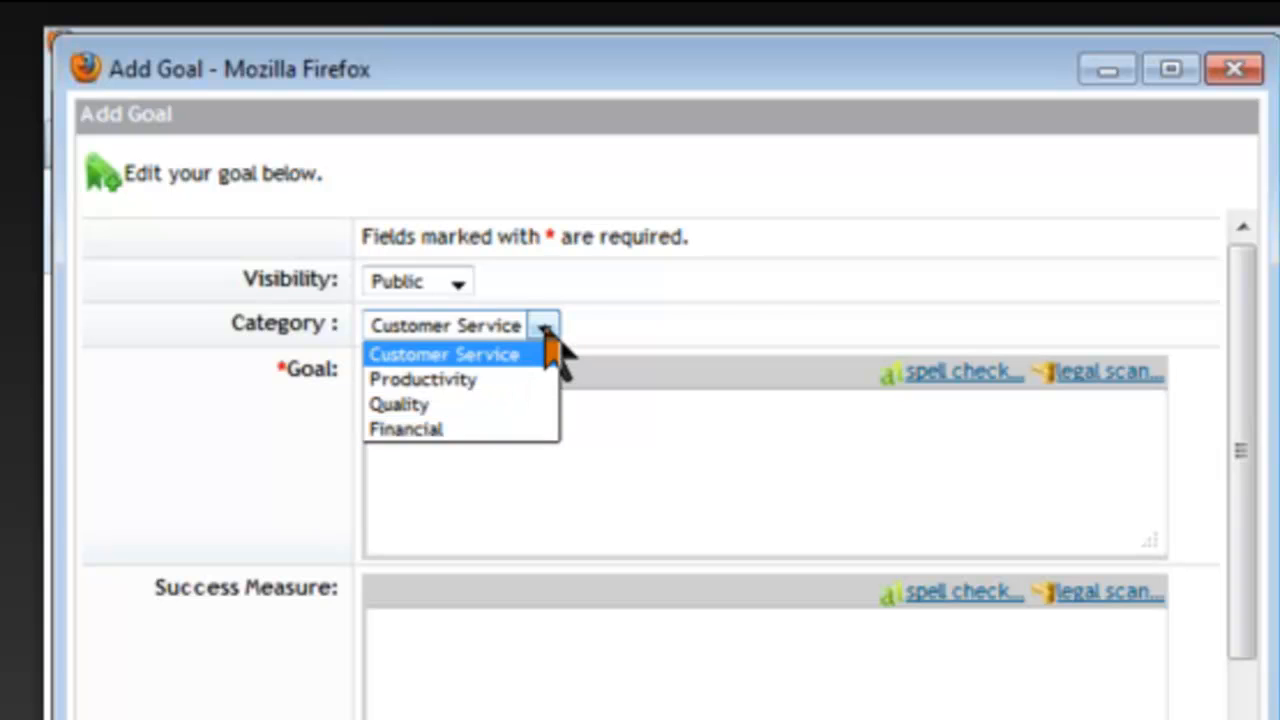
pyautogui.click(540, 352)
pyautogui.click(629, 425)
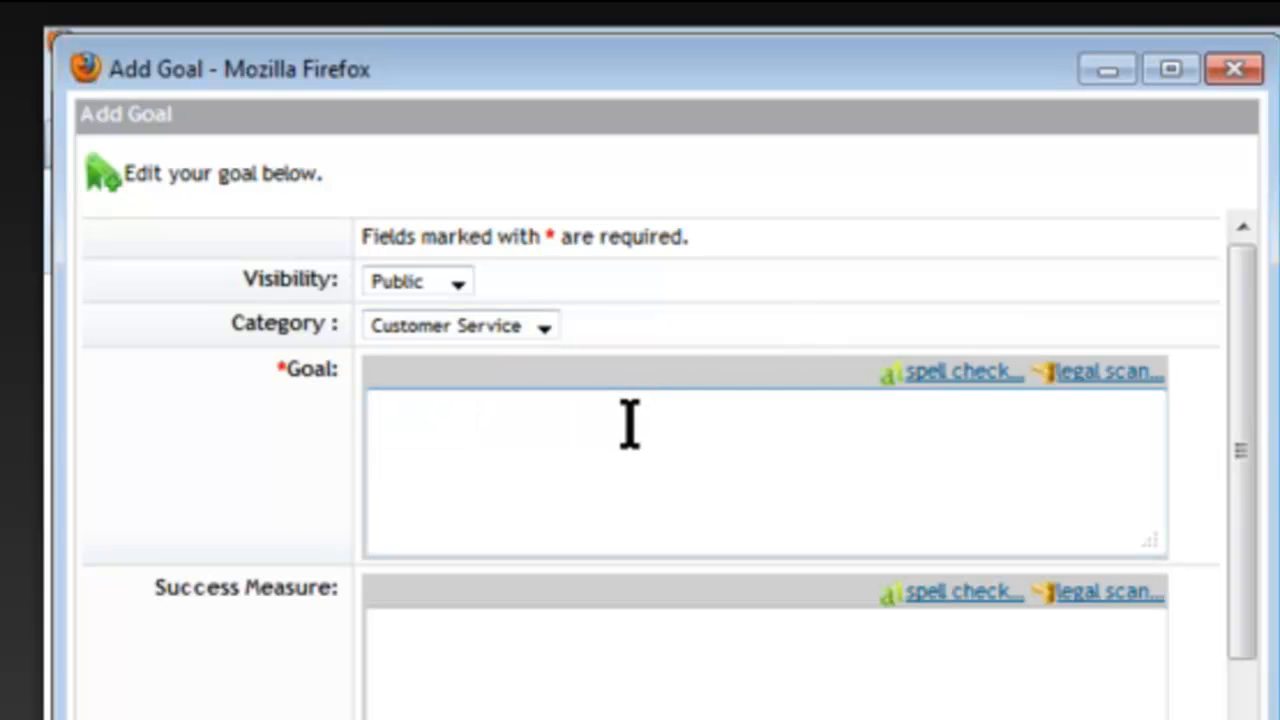
# - Enter 'Test' as both goal and success measure, with High probability of success
pyautogui.write('Test')
pyautogui.click(483, 648)
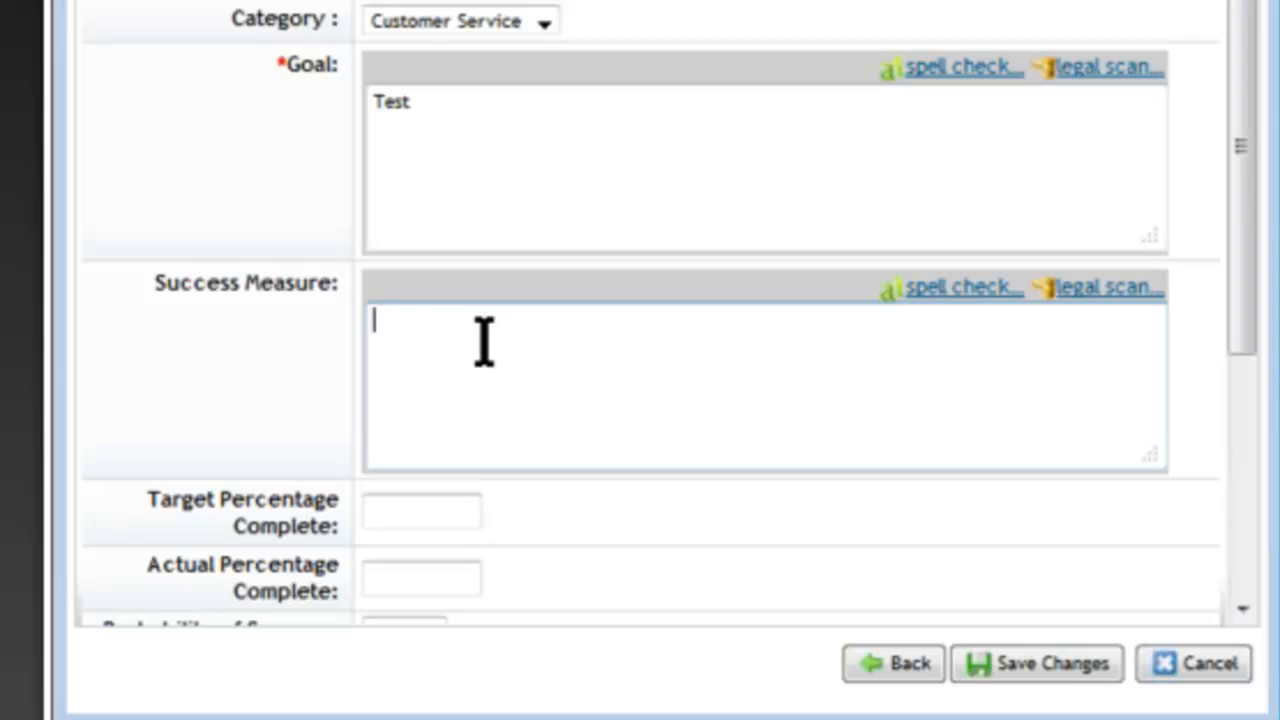
pyautogui.write('Test')
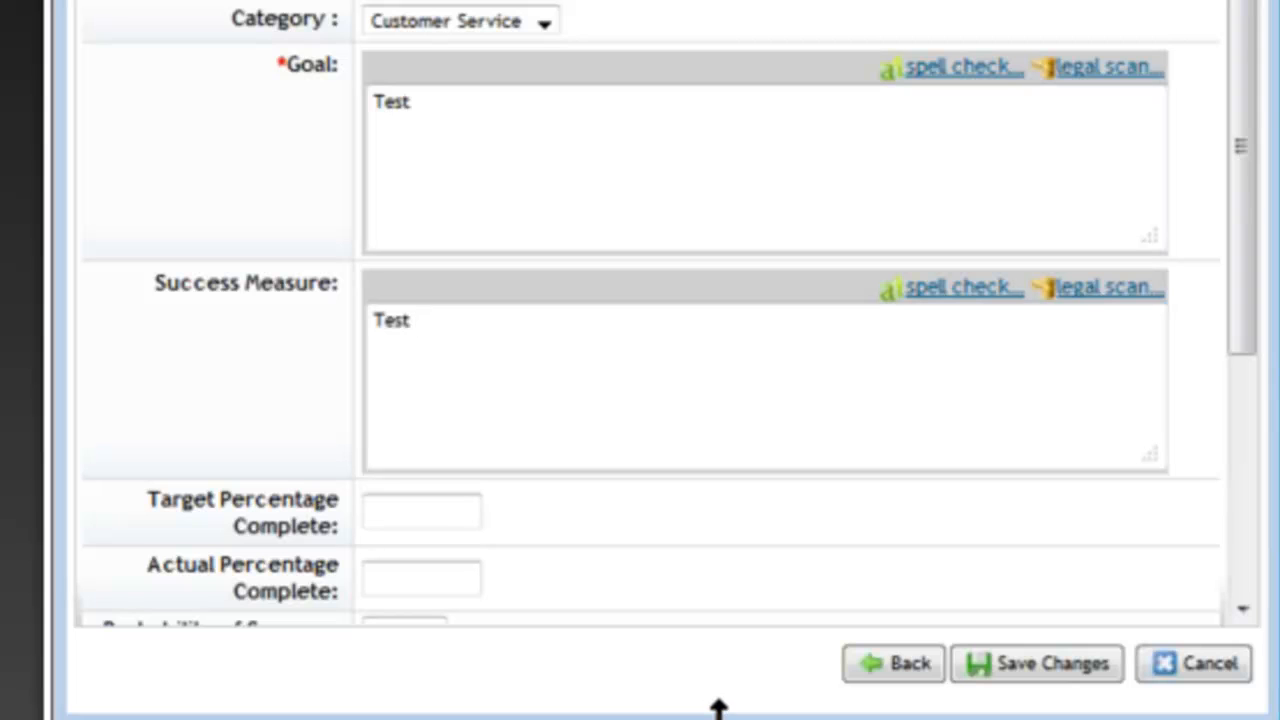
pyautogui.moveTo(705, 712); pyautogui.dragTo(705, 719)
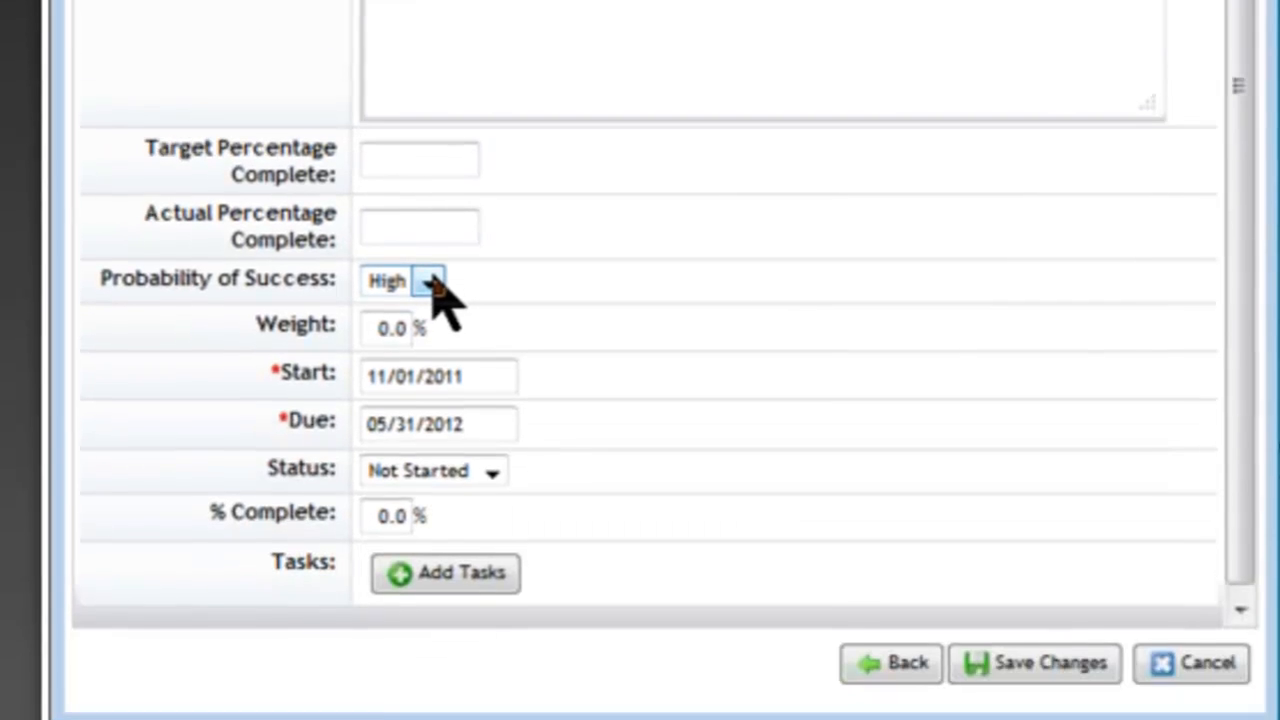
pyautogui.click(431, 634)
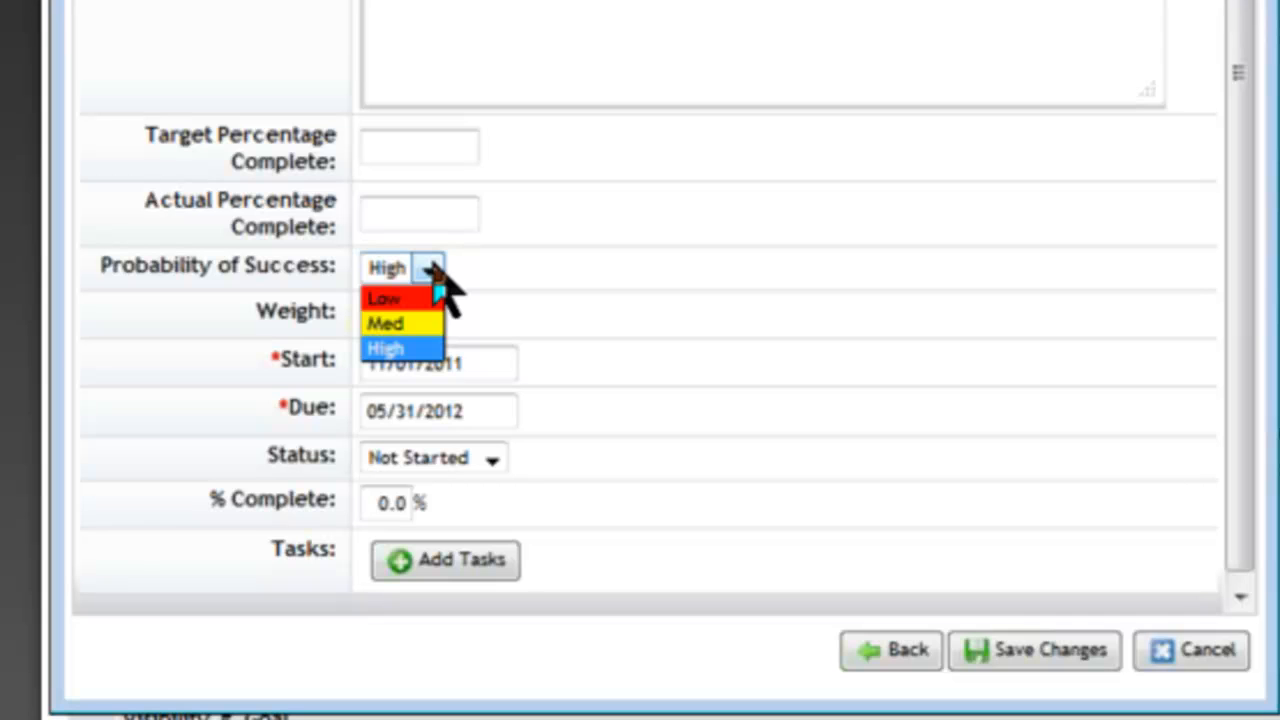
pyautogui.click(606, 290)
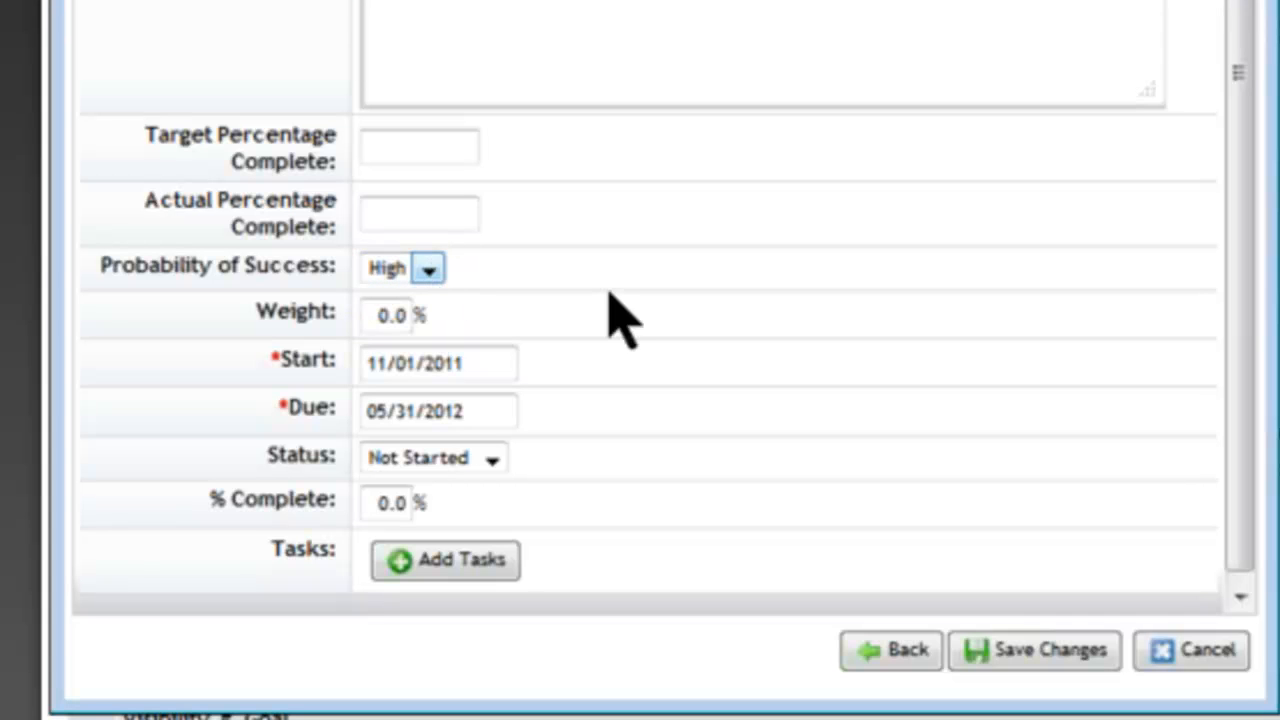
# - Set Weight to 10%, keep Status Not Started, and set % Complete to 20%
pyautogui.click(389, 312)
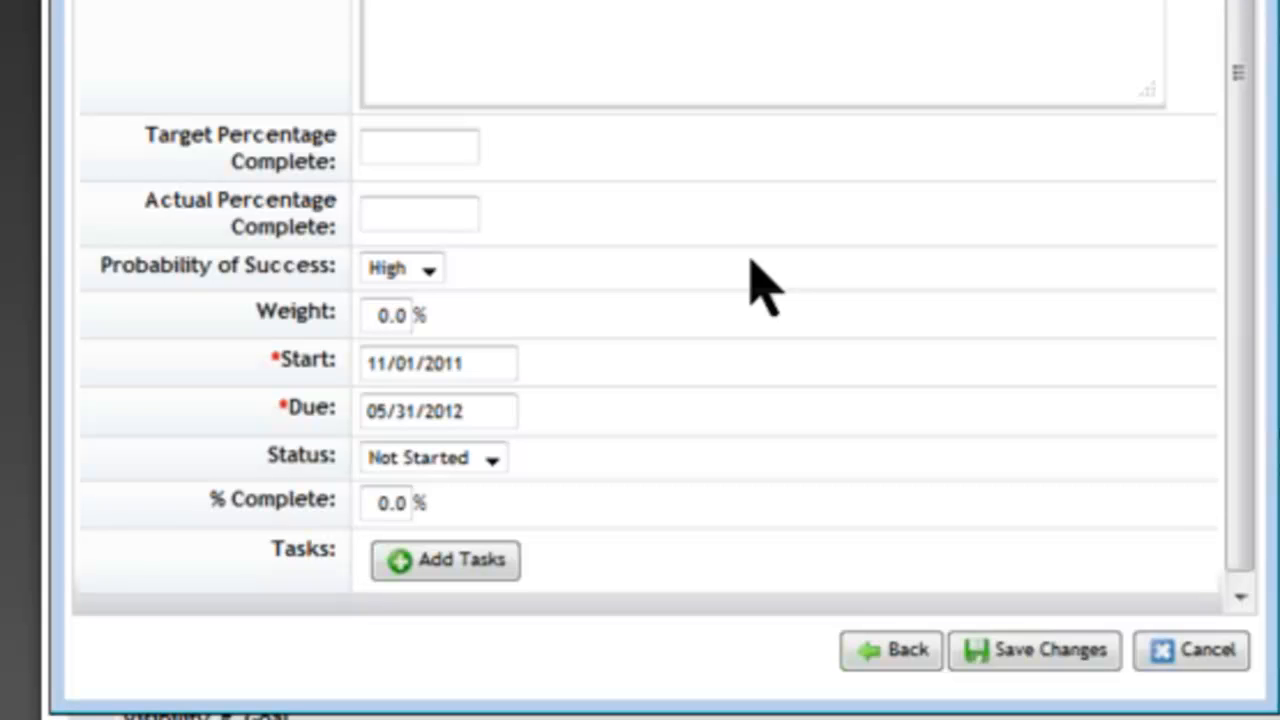
pyautogui.press('BackSpace')
pyautogui.write('10')
pyautogui.click(440, 352)
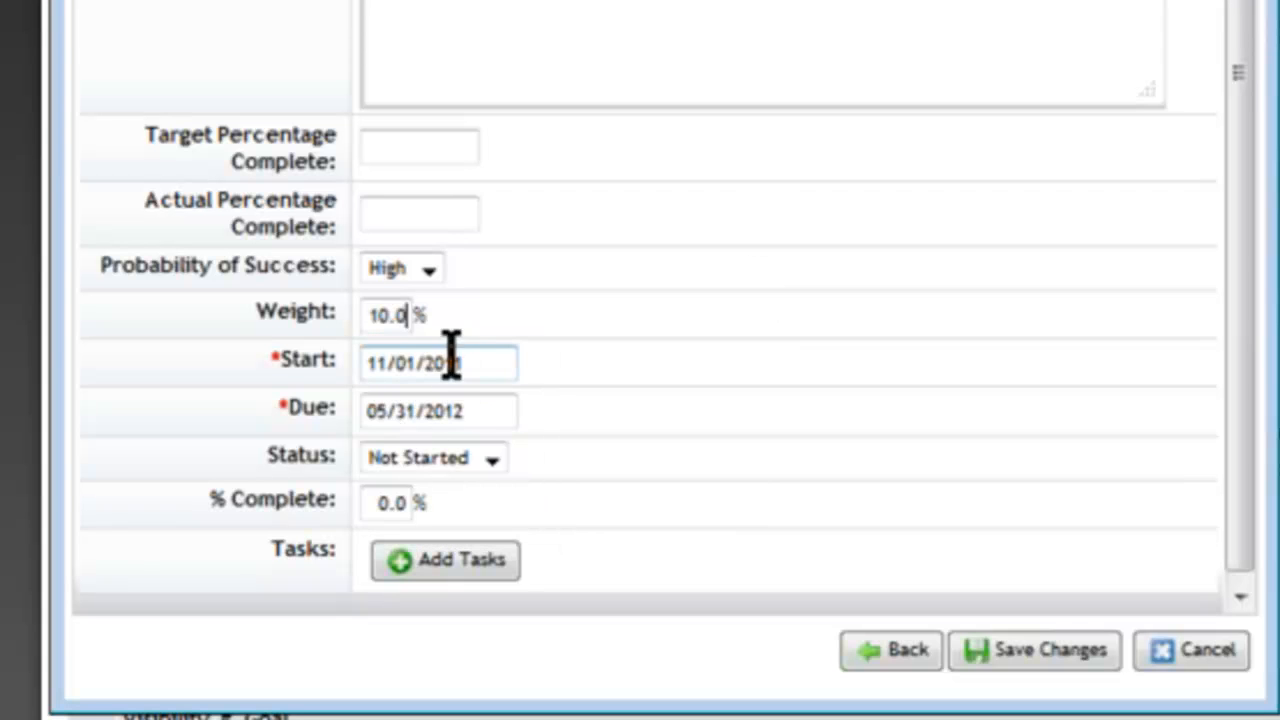
pyautogui.click(491, 462)
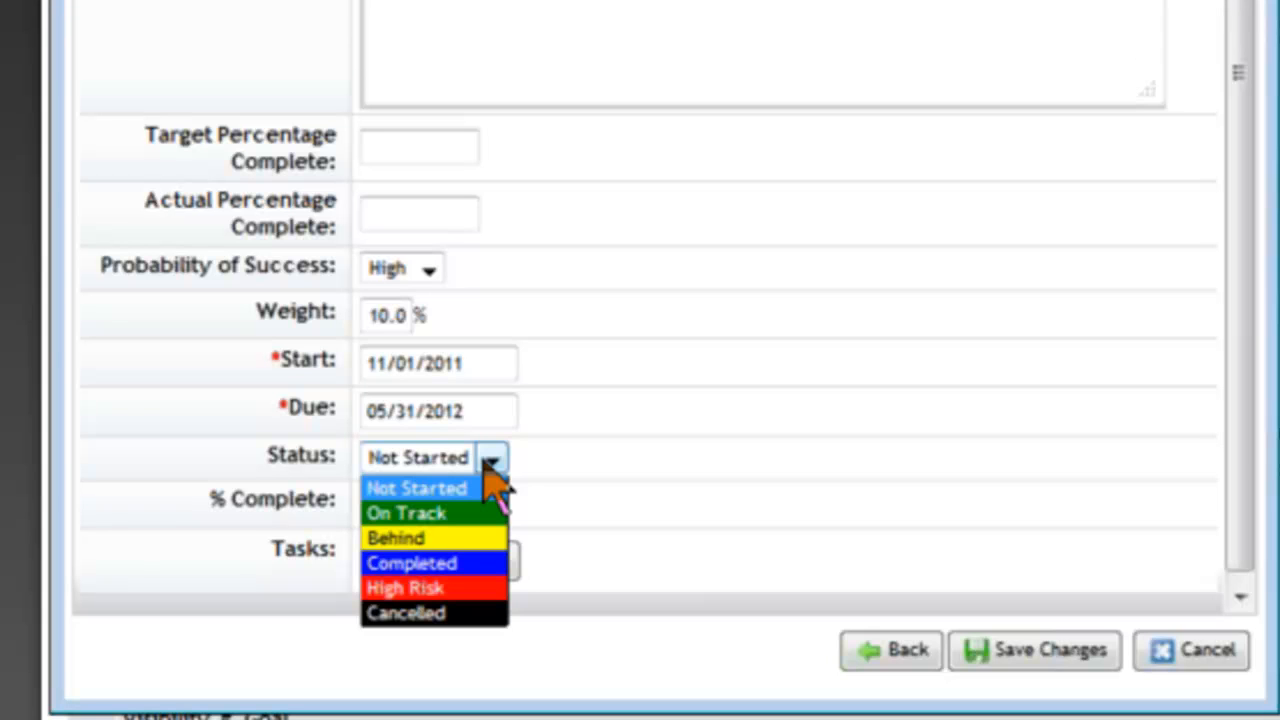
pyautogui.click(628, 500)
pyautogui.click(388, 500)
pyautogui.press('BackSpace')
pyautogui.write('20')
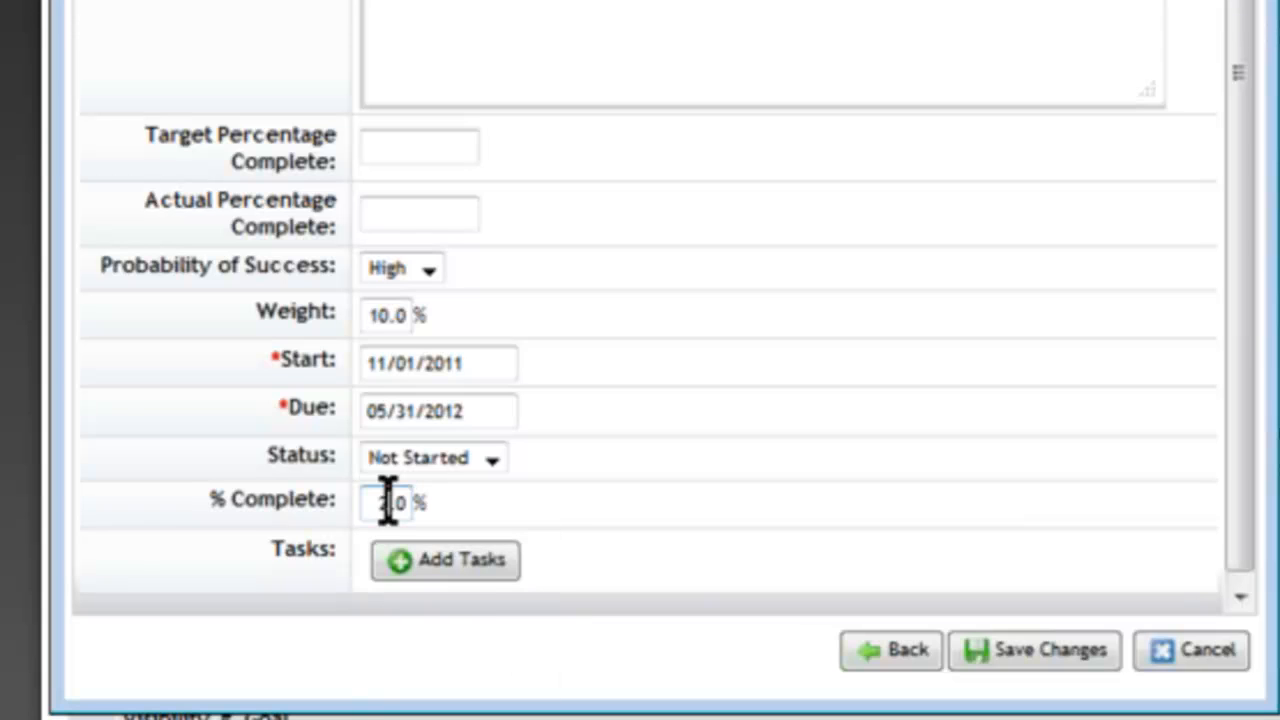
# - Add a task dated today (12/26/2012) reading '20% complete by X date' plus a blank row
pyautogui.click(473, 560)
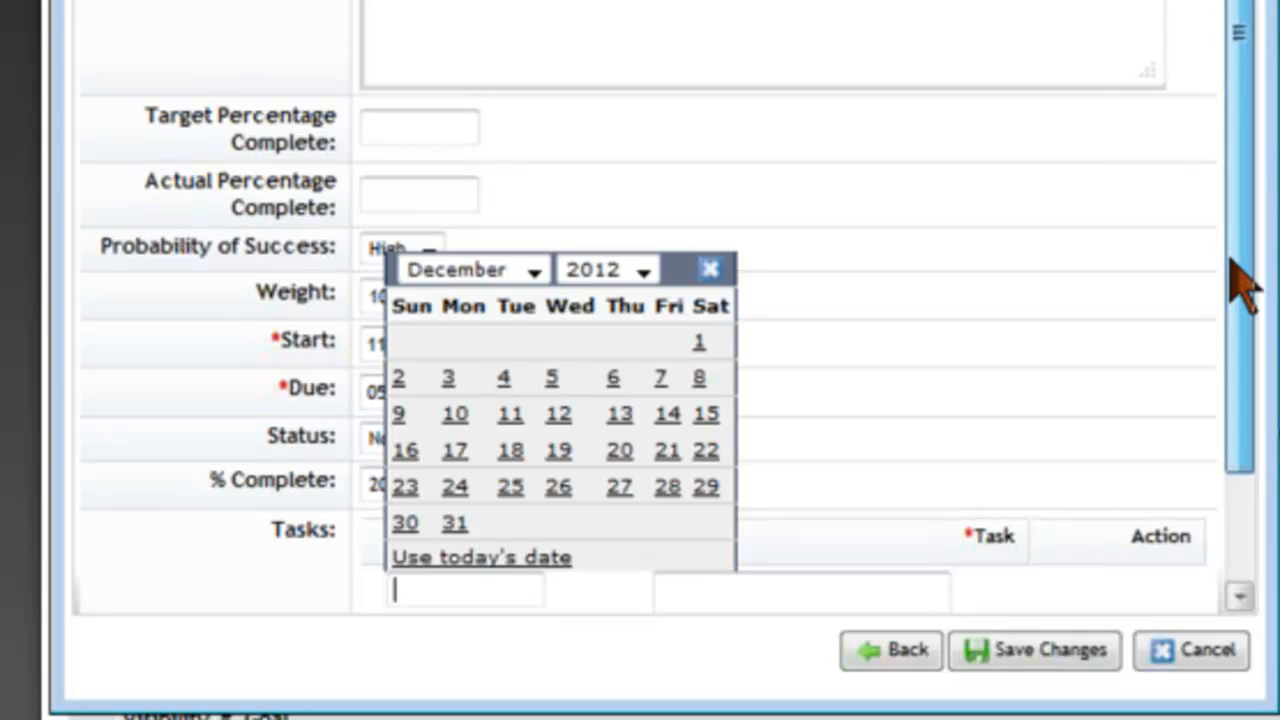
pyautogui.moveTo(1232, 268); pyautogui.dragTo(1238, 356)
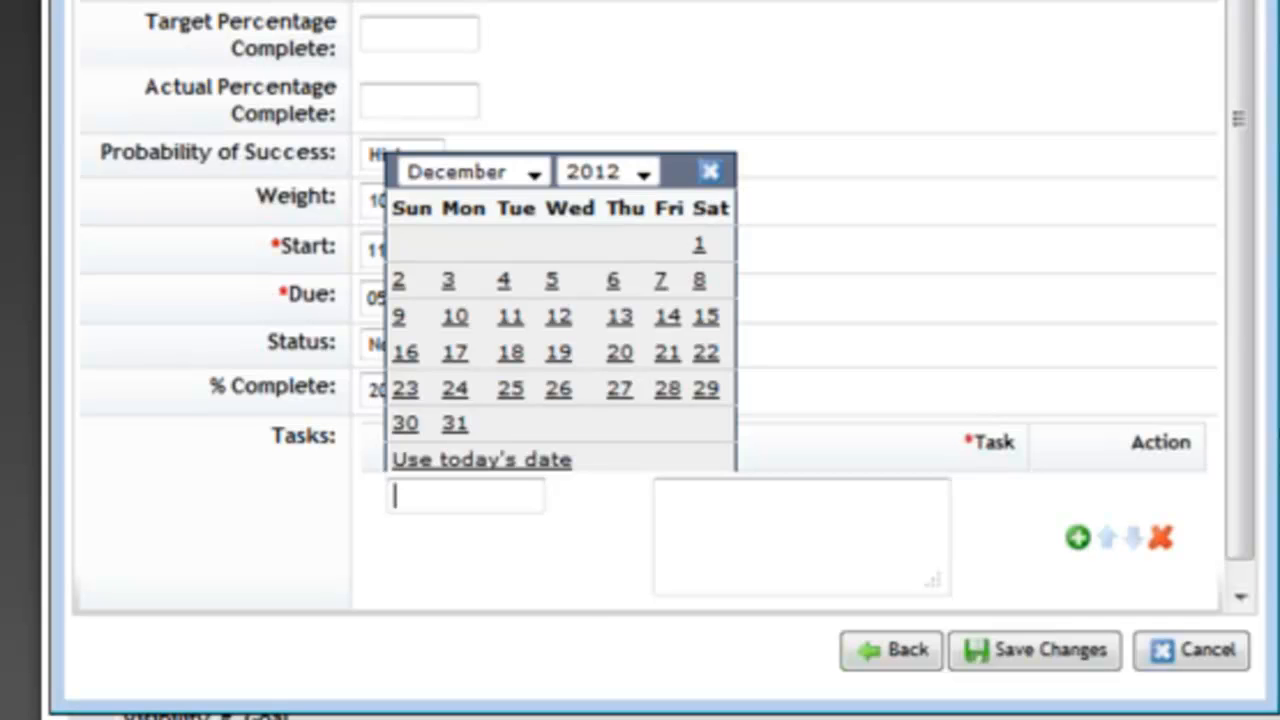
pyautogui.click(510, 462)
pyautogui.click(720, 522)
pyautogui.write('20')
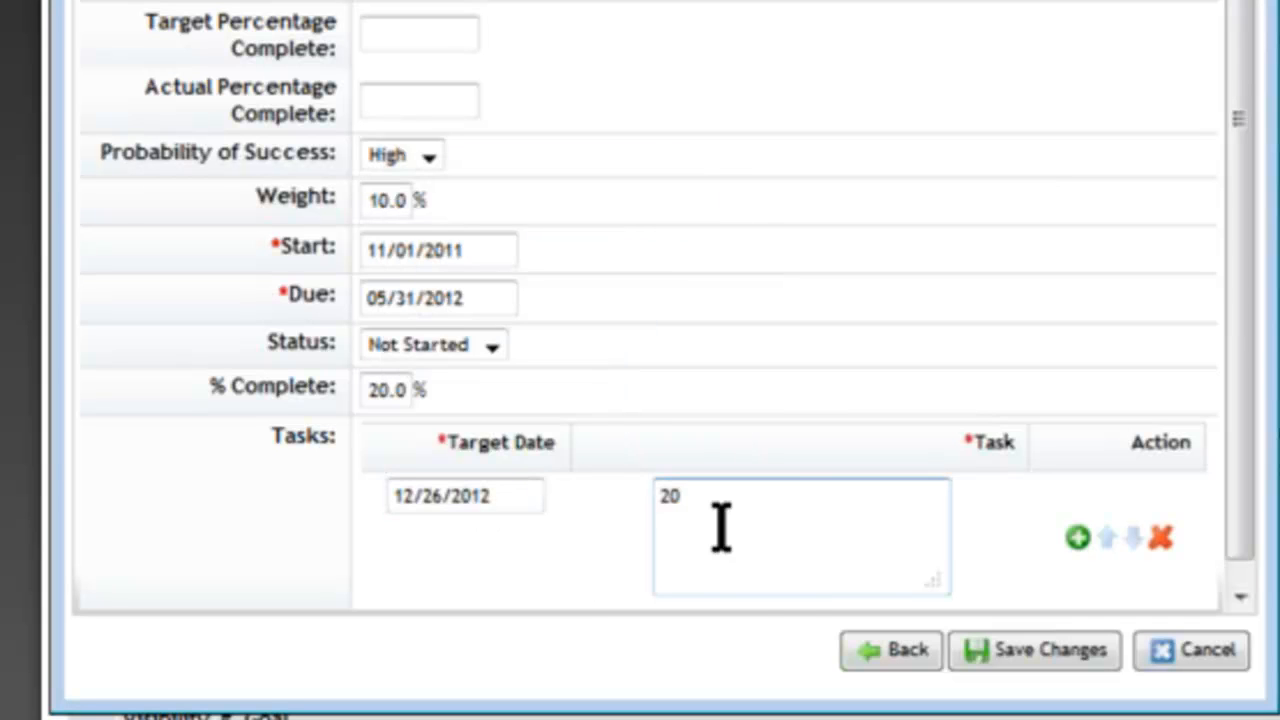
pyautogui.write('% complete b')
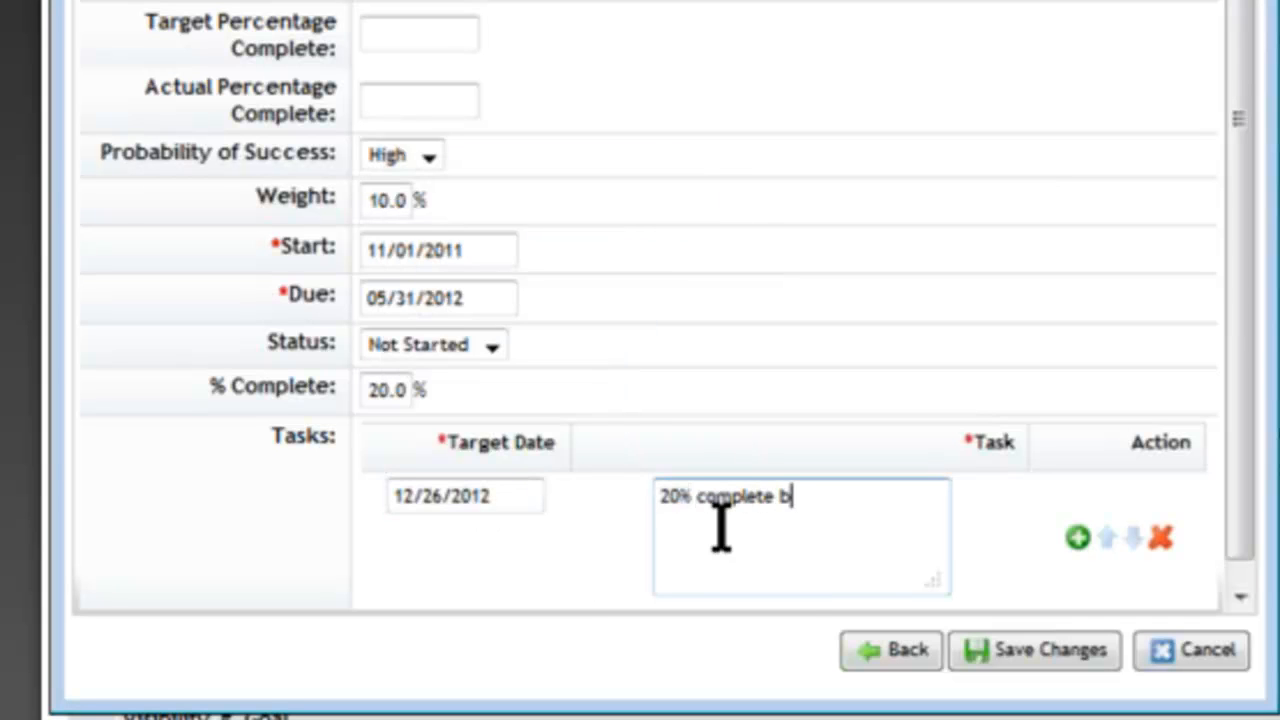
pyautogui.write('y X date')
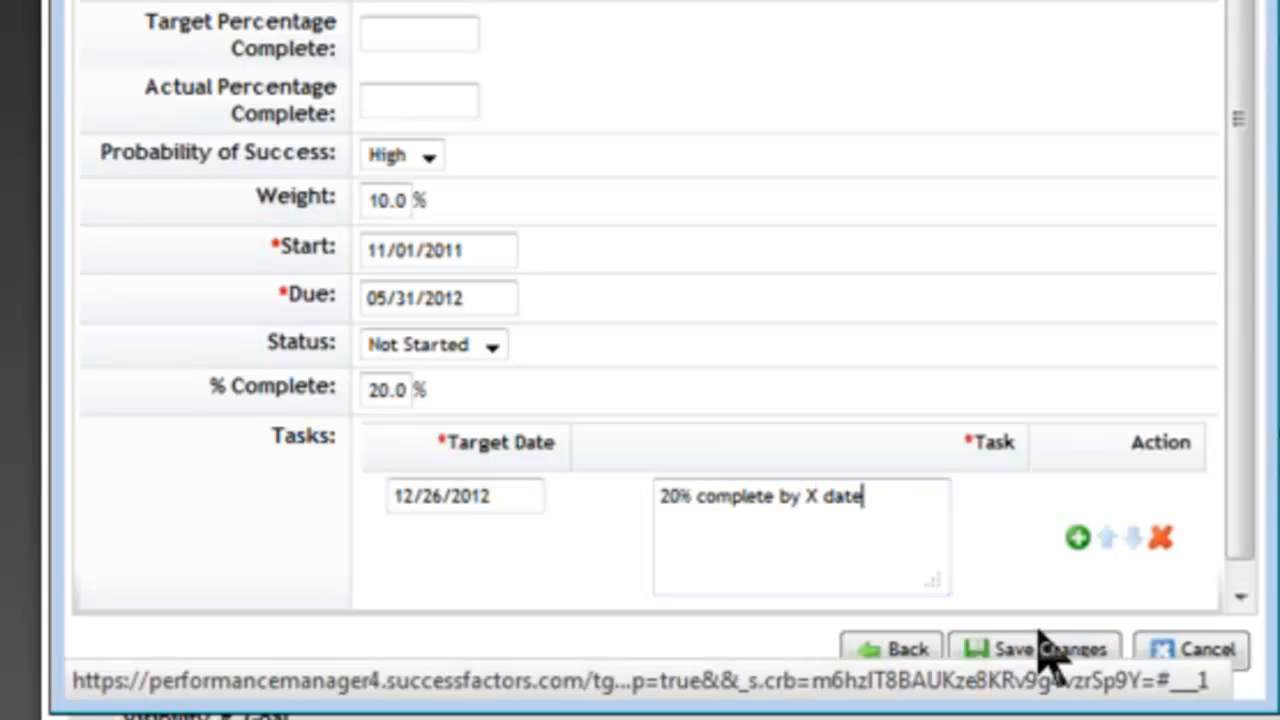
pyautogui.click(1078, 541)
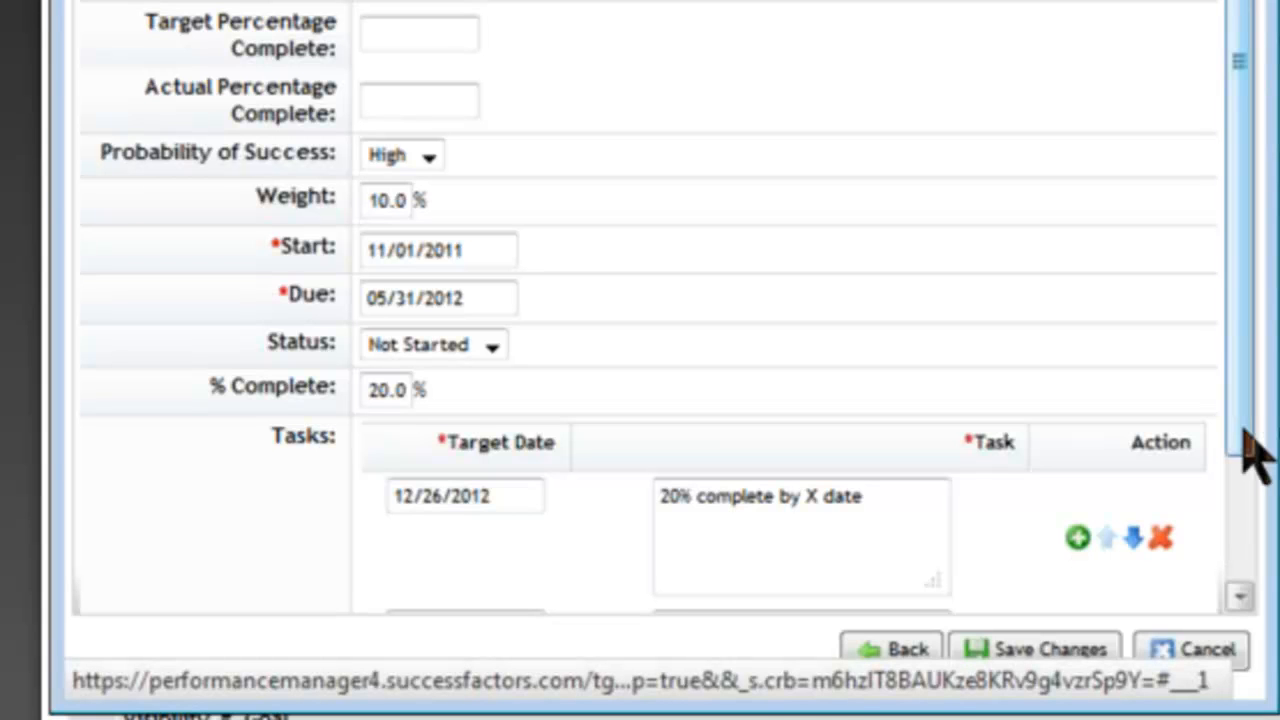
# - Save the Test goal so it appears as goal 1.2 under Customer Service
pyautogui.moveTo(1245, 430); pyautogui.dragTo(1252, 537)
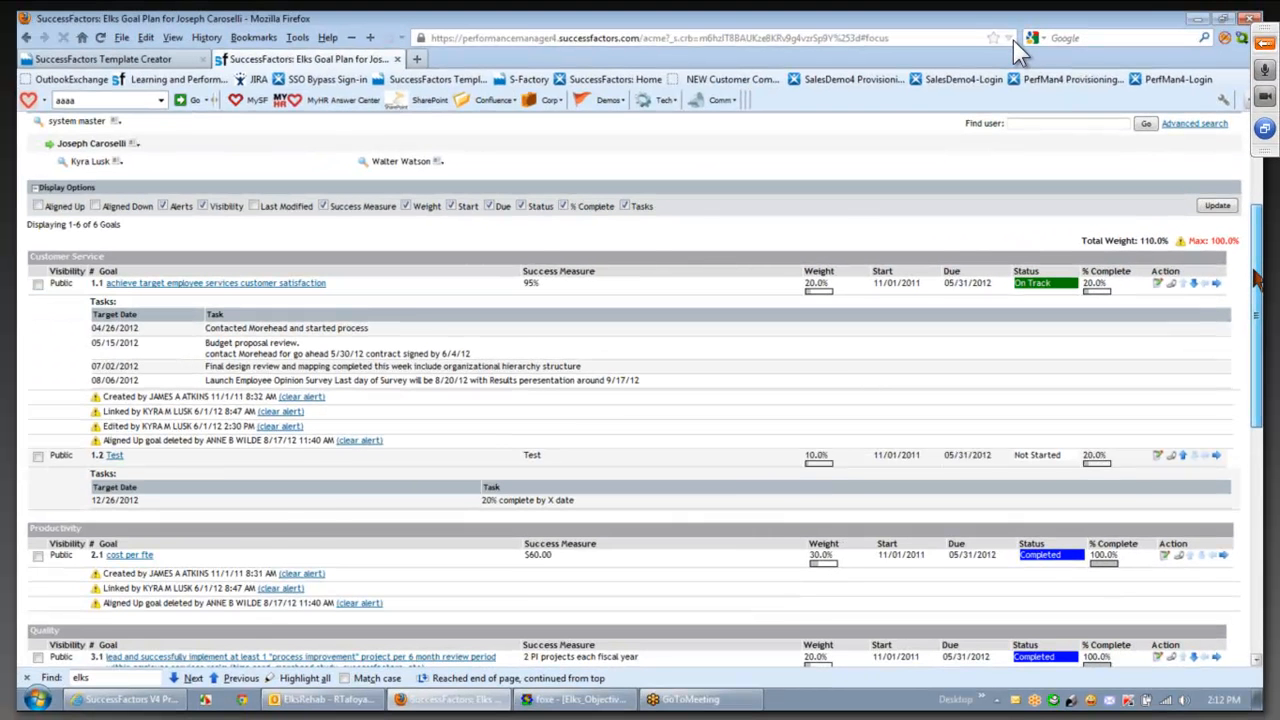
pyautogui.moveTo(1254, 270); pyautogui.dragTo(1254, 286)
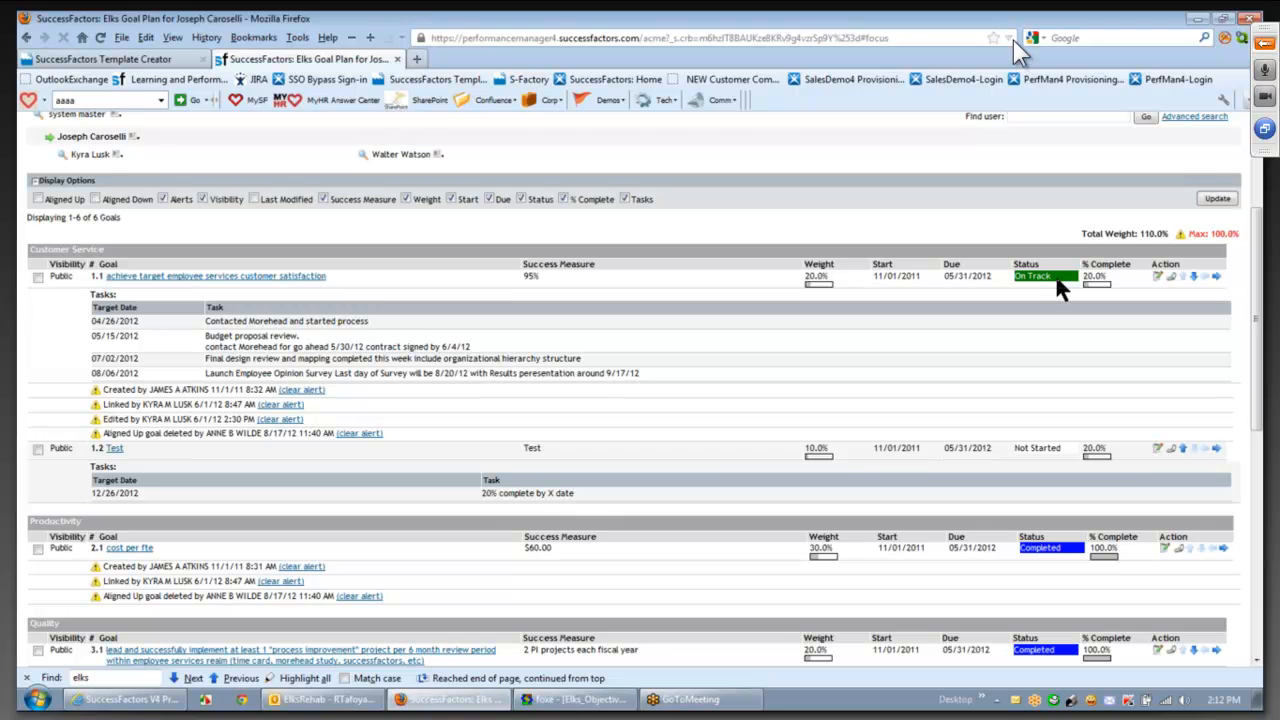
# - Change goal 1.2 Test's weight to 0% and save, returning the plan total to 100%
pyautogui.click(1157, 449)
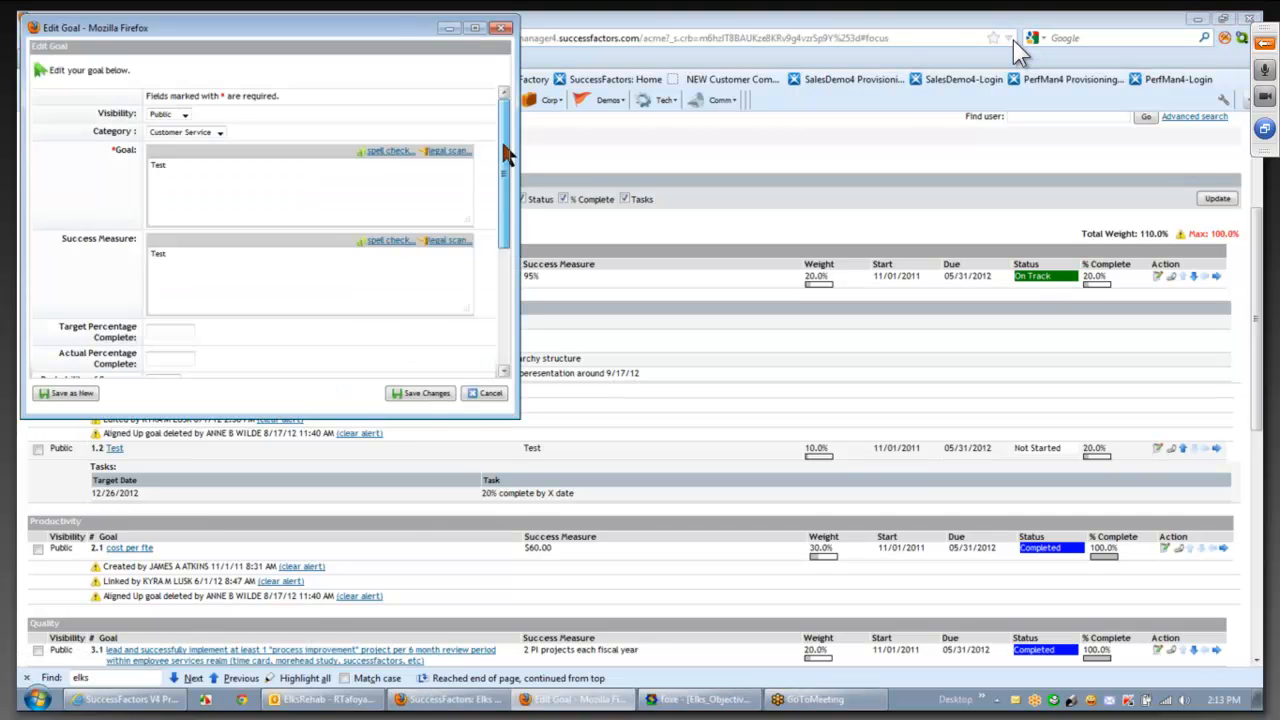
pyautogui.moveTo(504, 147); pyautogui.dragTo(504, 196)
pyautogui.click(159, 317)
pyautogui.press('BackSpace')
pyautogui.press('BackSpace')
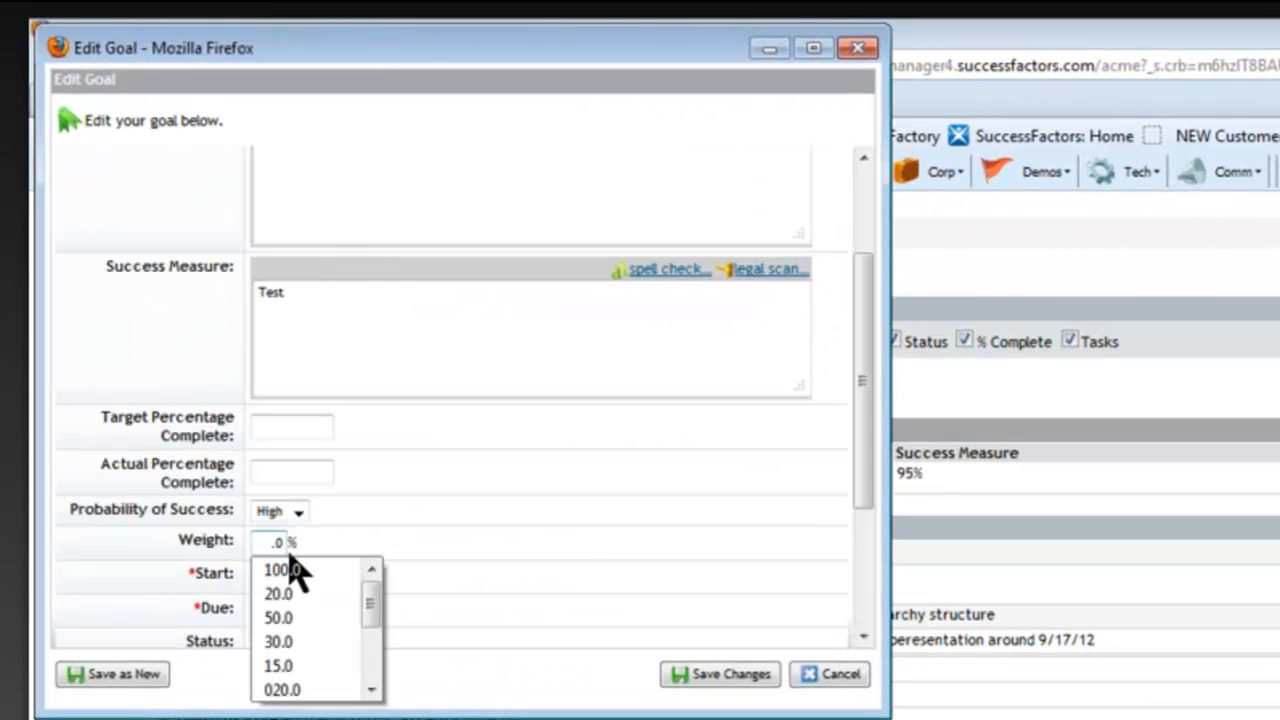
pyautogui.click(277, 543)
pyautogui.click(466, 493)
pyautogui.click(745, 672)
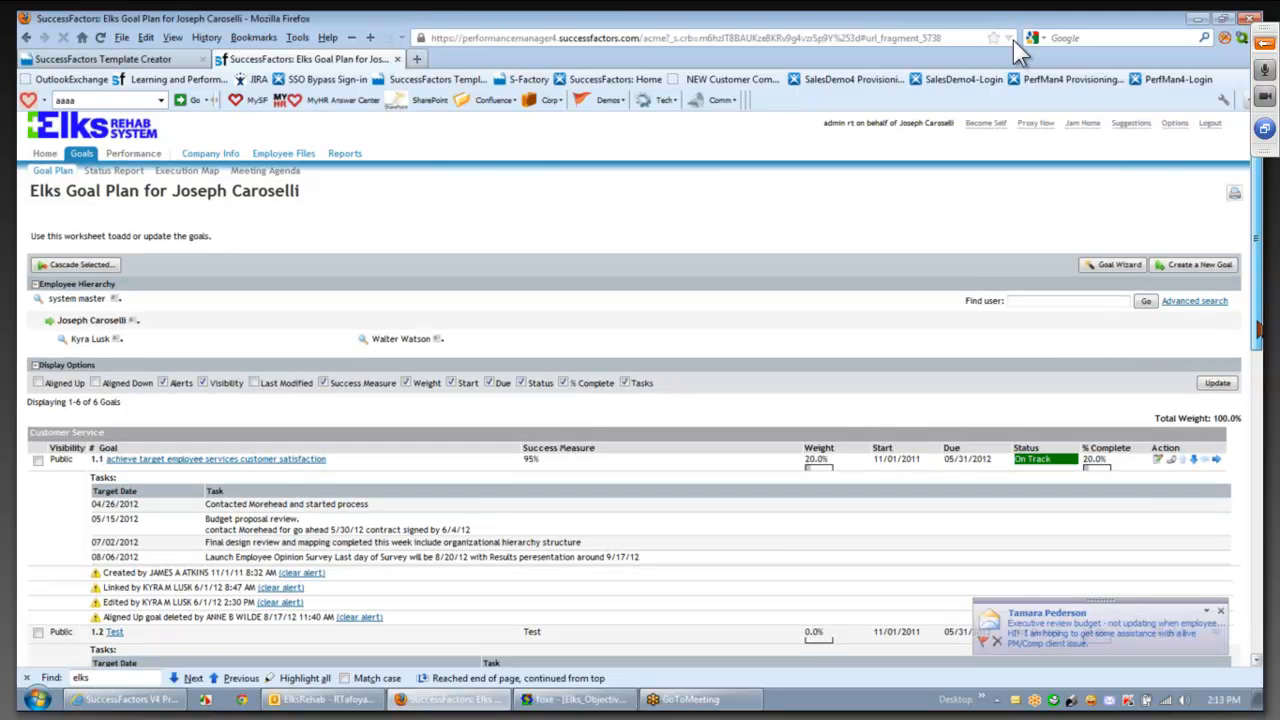
# - Cascade goal 1.2 Test to the SPEC EMP SERV direct report
pyautogui.scroll(-2, 40, 557)
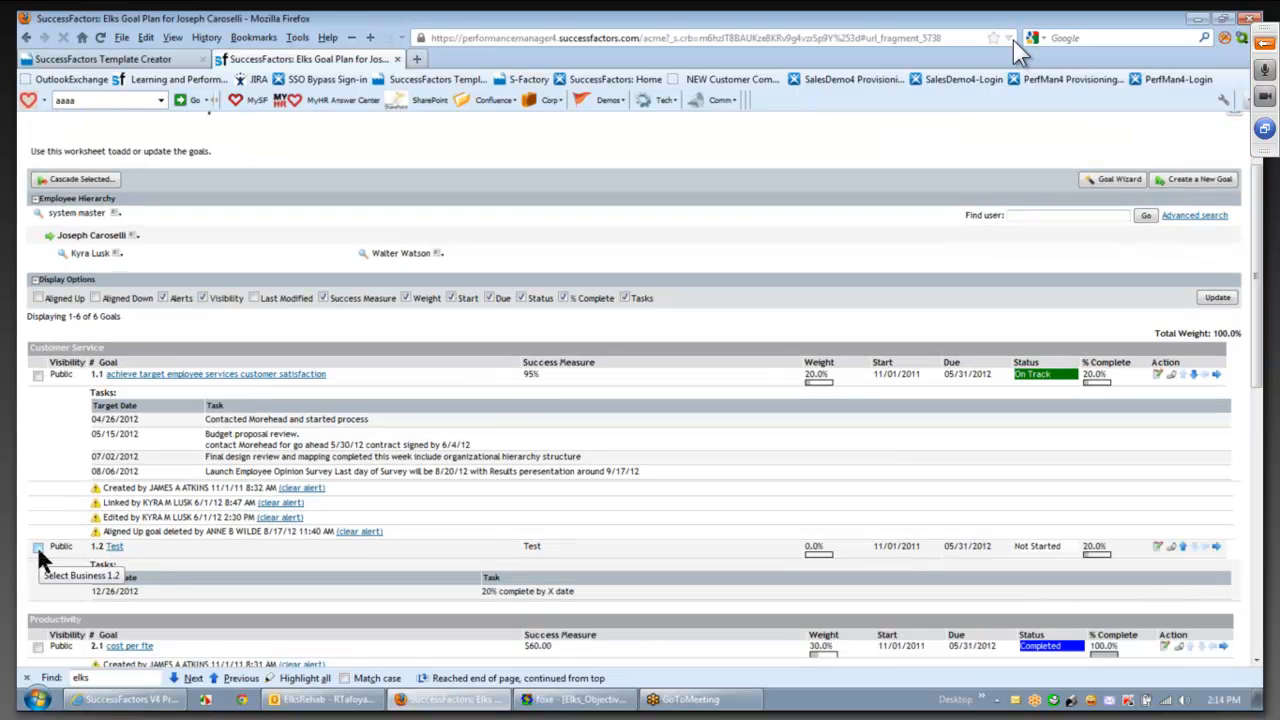
pyautogui.click(38, 549)
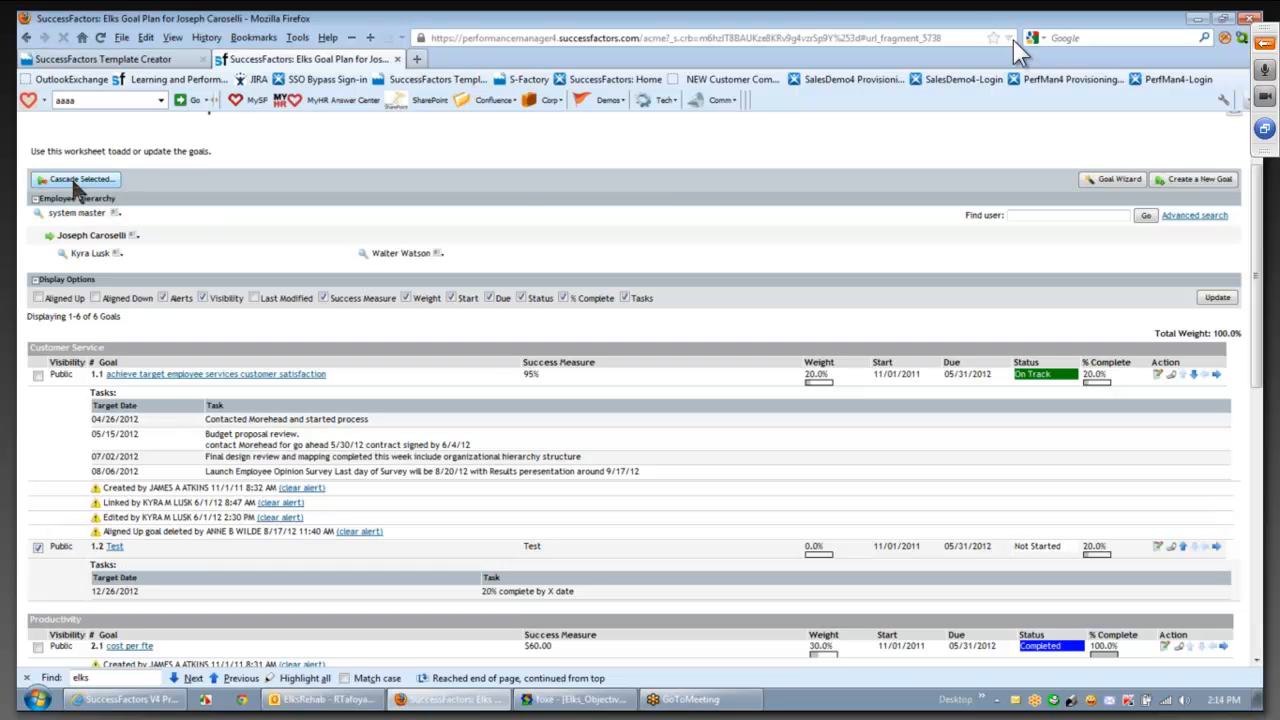
pyautogui.click(76, 181)
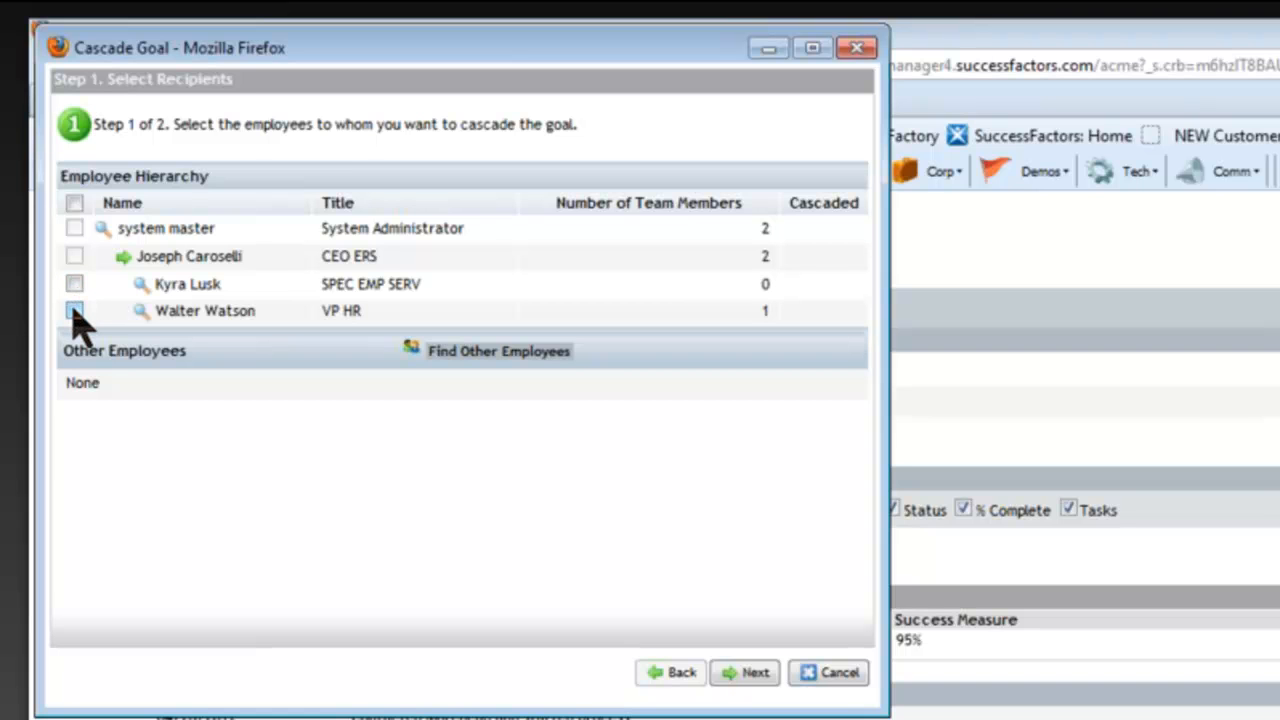
pyautogui.click(74, 284)
pyautogui.click(755, 673)
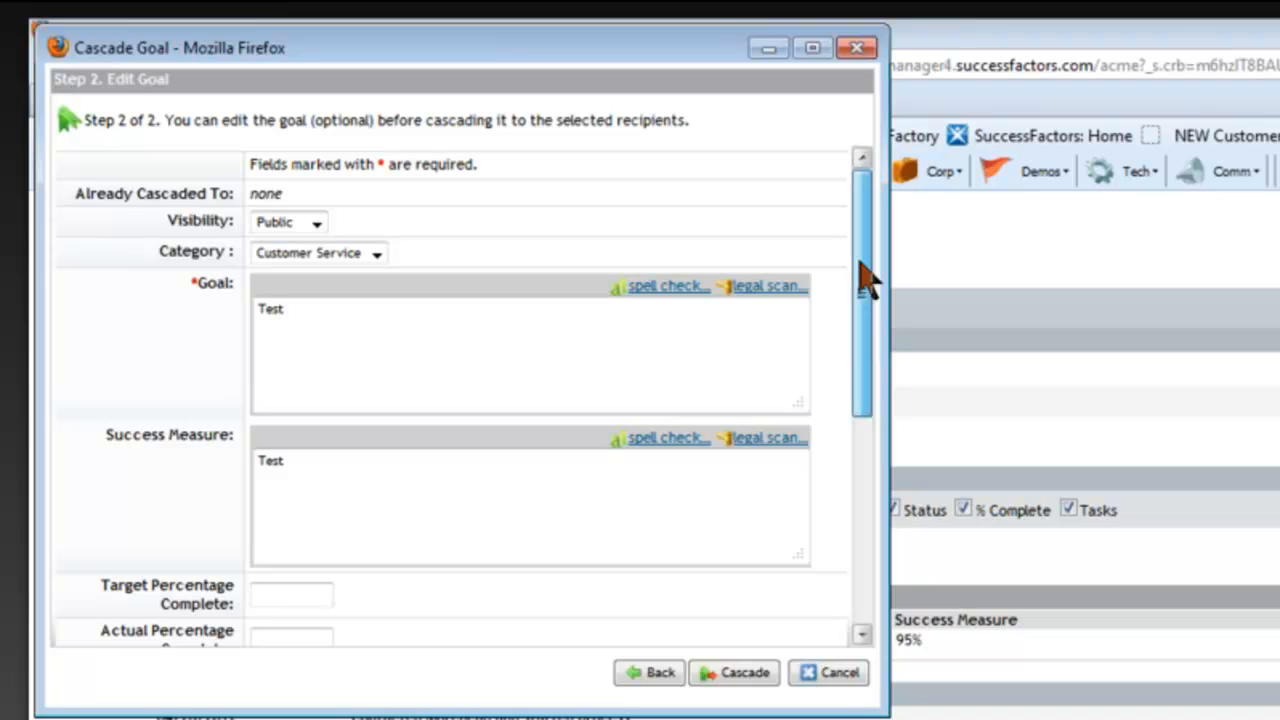
pyautogui.moveTo(866, 280); pyautogui.dragTo(866, 306)
pyautogui.moveTo(479, 710); pyautogui.dragTo(495, 719)
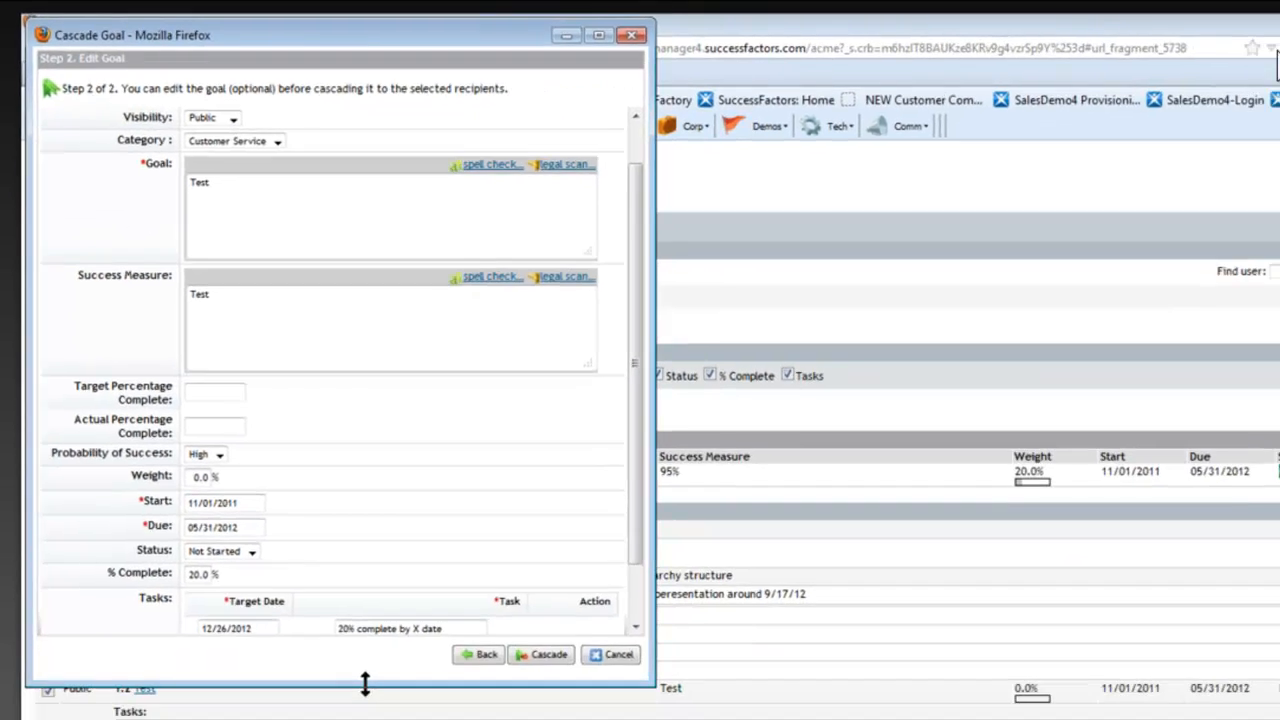
pyautogui.moveTo(365, 683); pyautogui.dragTo(367, 713)
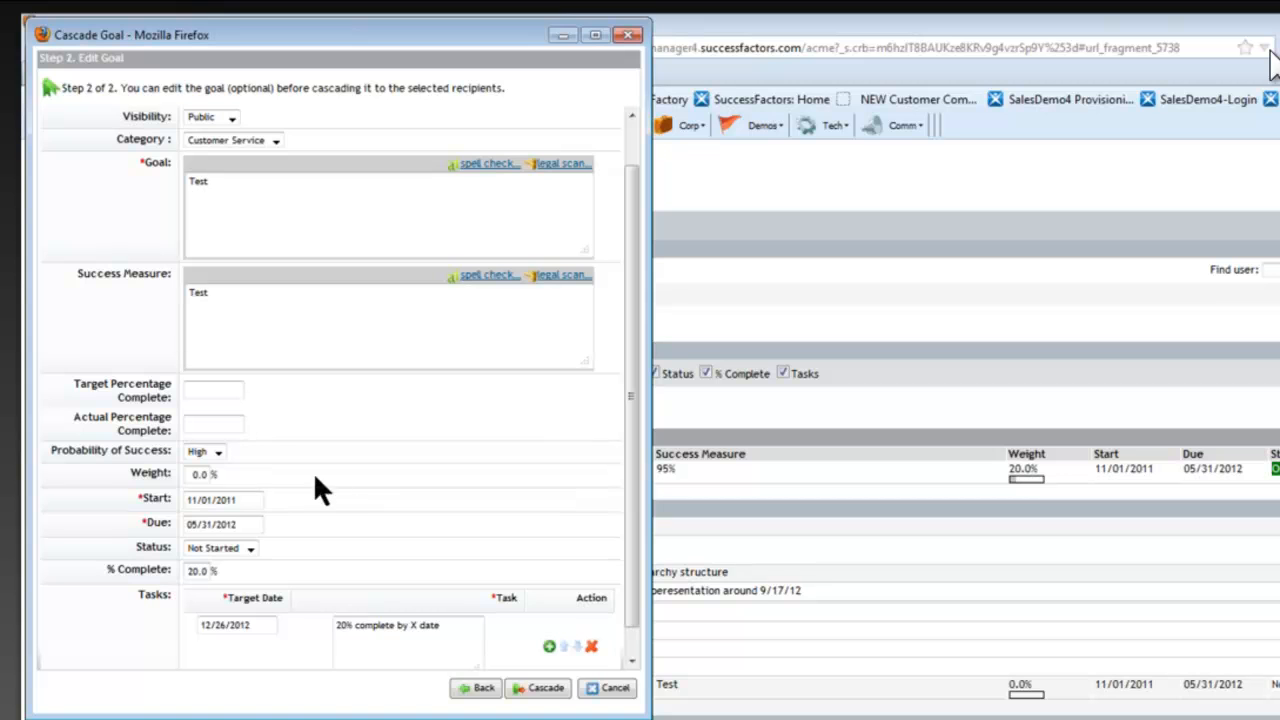
pyautogui.click(549, 690)
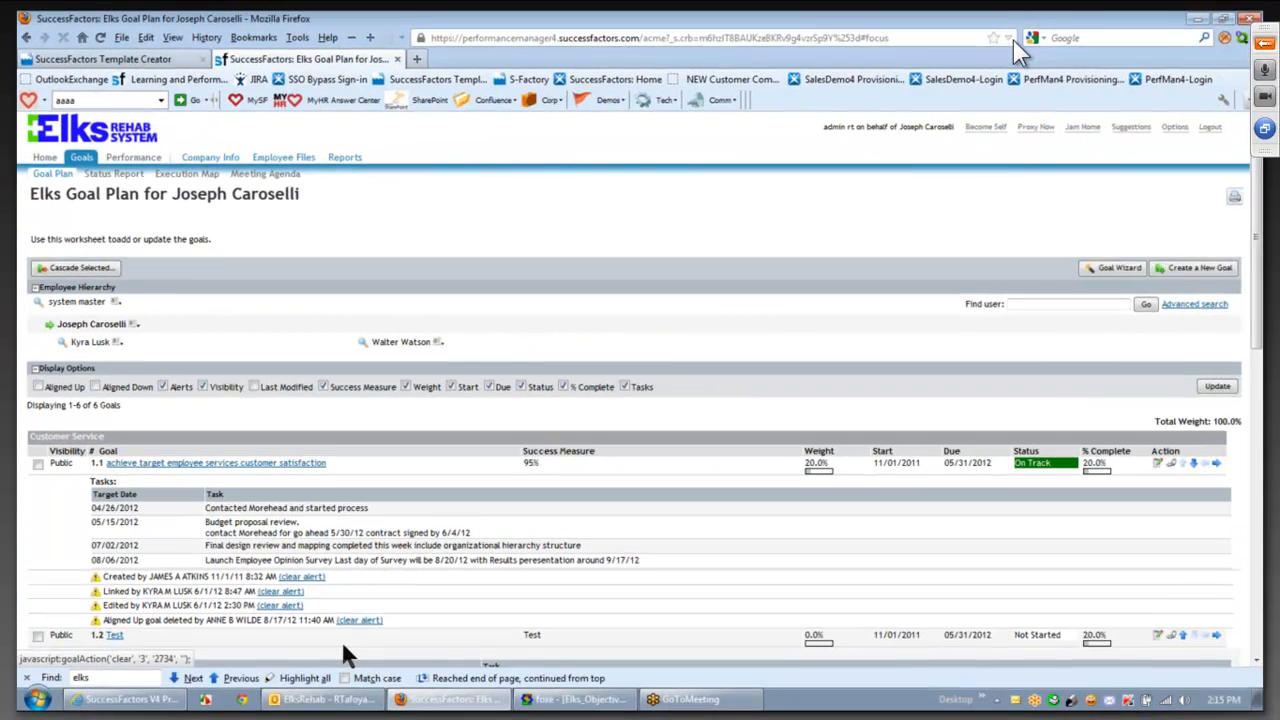
# - Check the goal notification e-mail in Outlook, then go back to the browser
pyautogui.moveTo(330, 703)
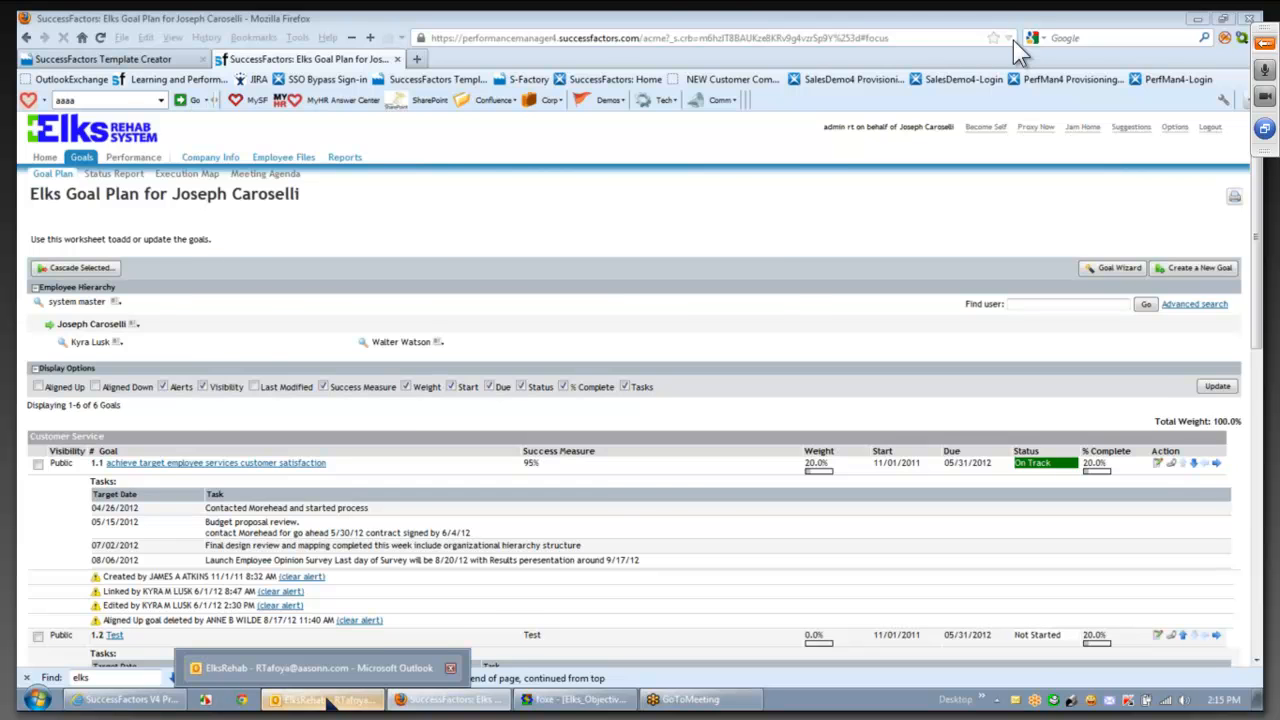
pyautogui.click(329, 699)
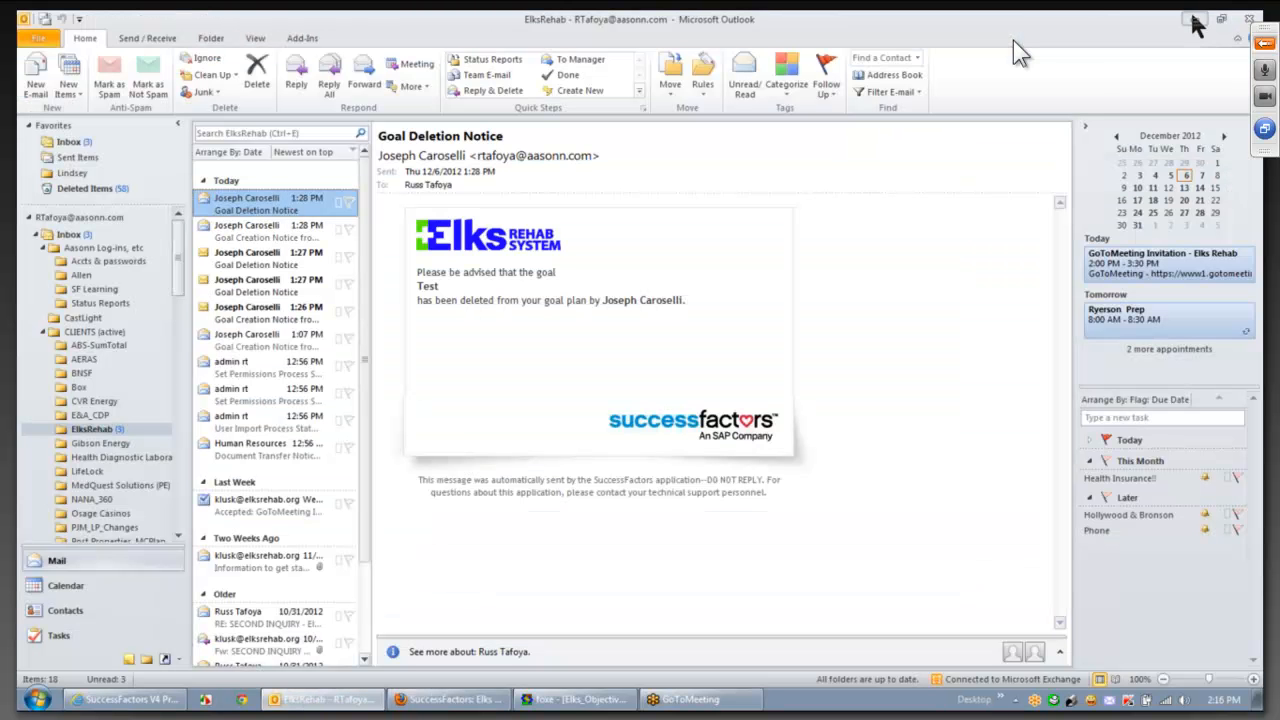
pyautogui.click(1194, 20)
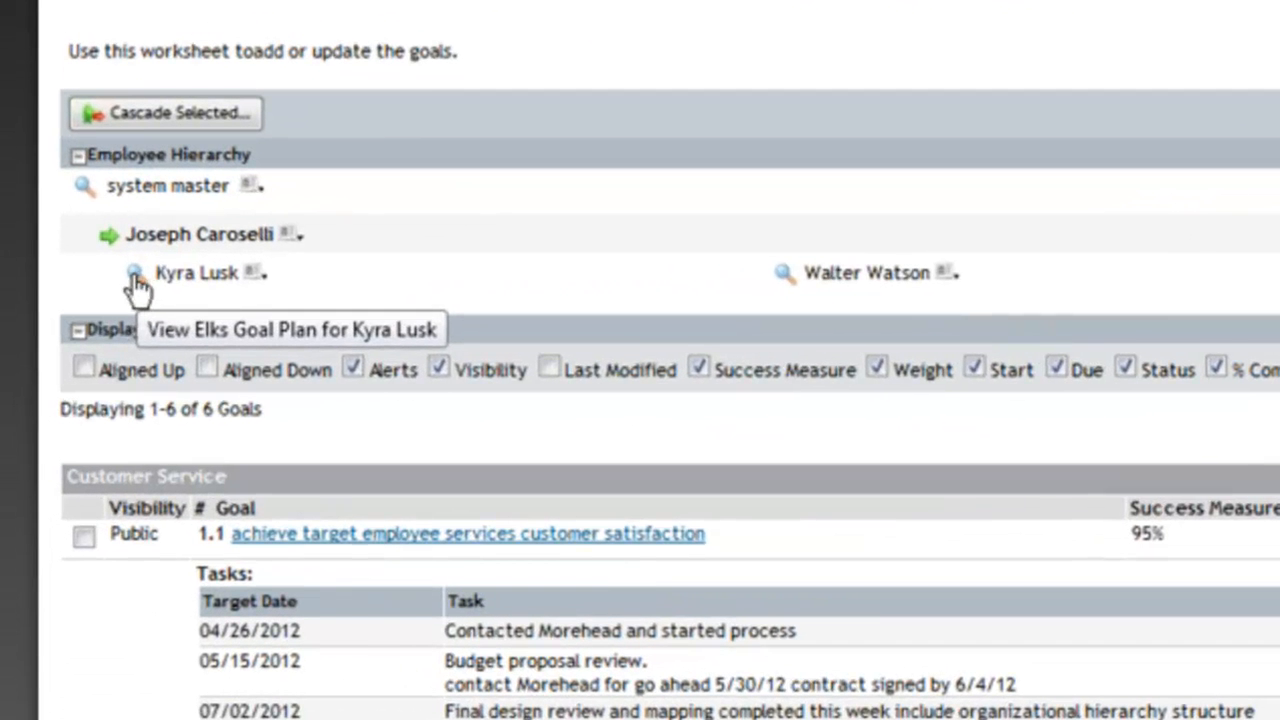
# - View the direct report's goal plan and scroll to goal 1.2 Test with its 'Linked by' alert
pyautogui.click(135, 277)
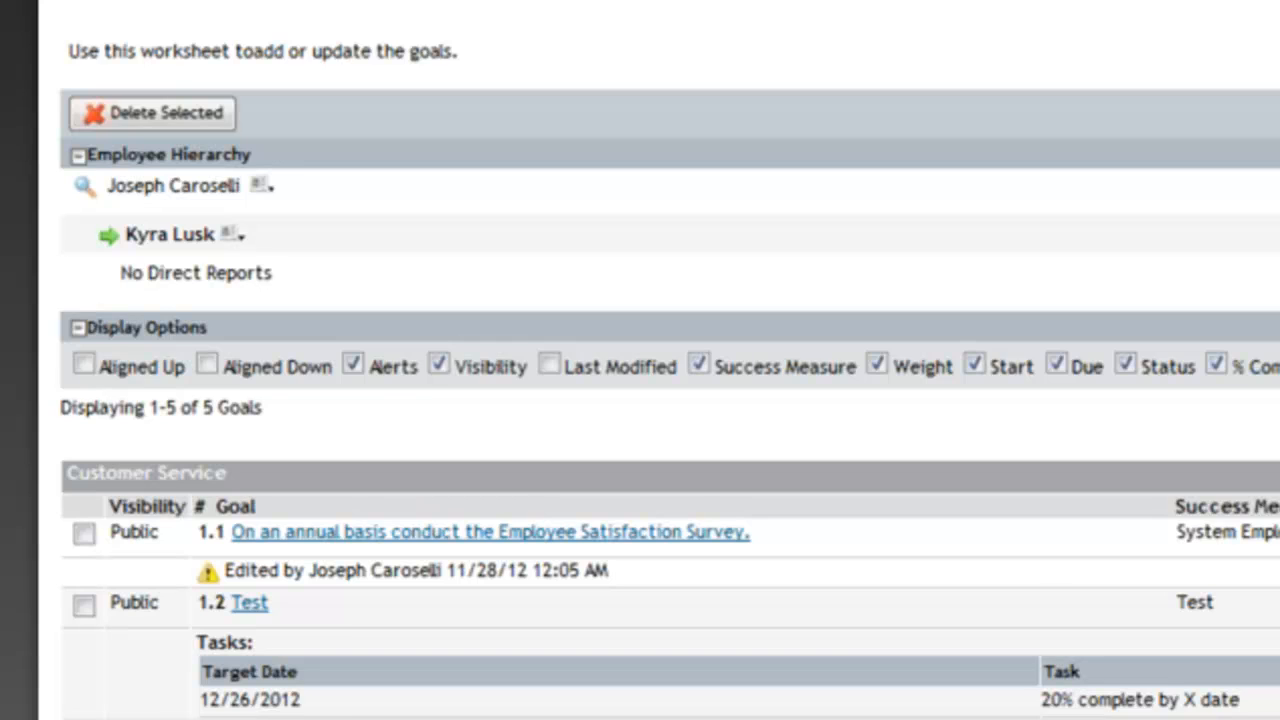
pyautogui.scroll(-3, 640, 400)
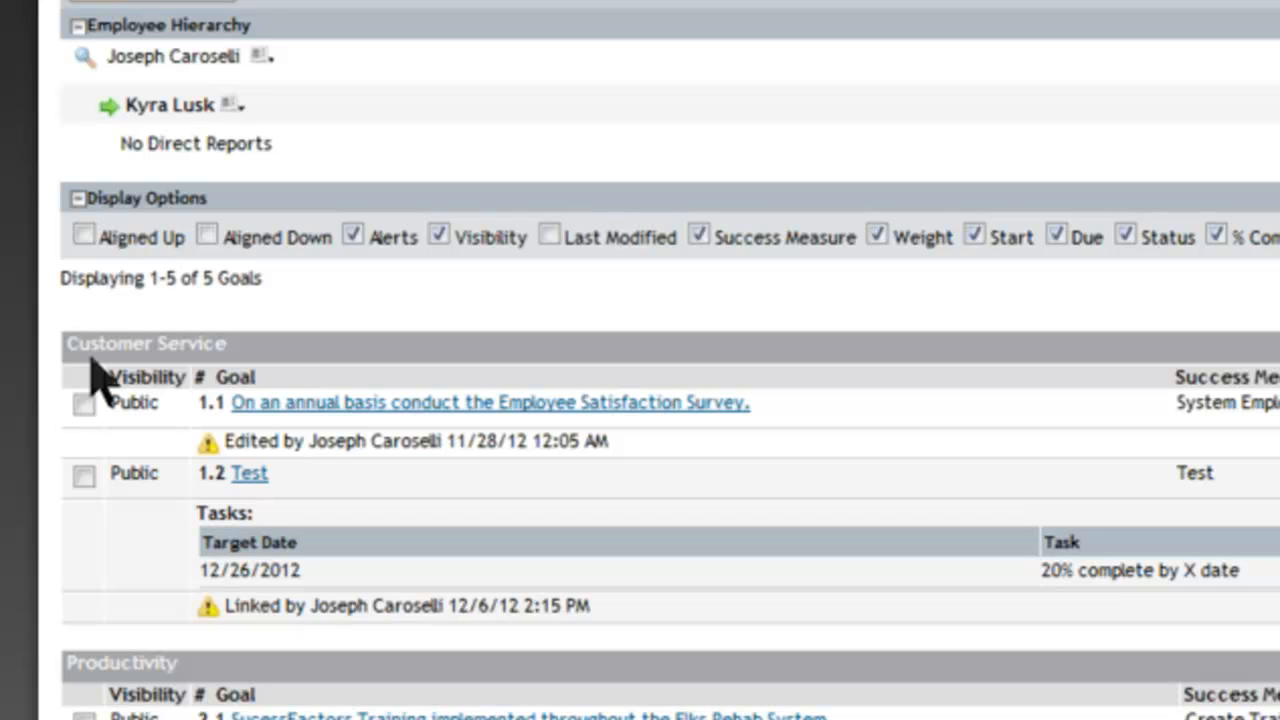
pyautogui.scroll(-3, 537, 477)
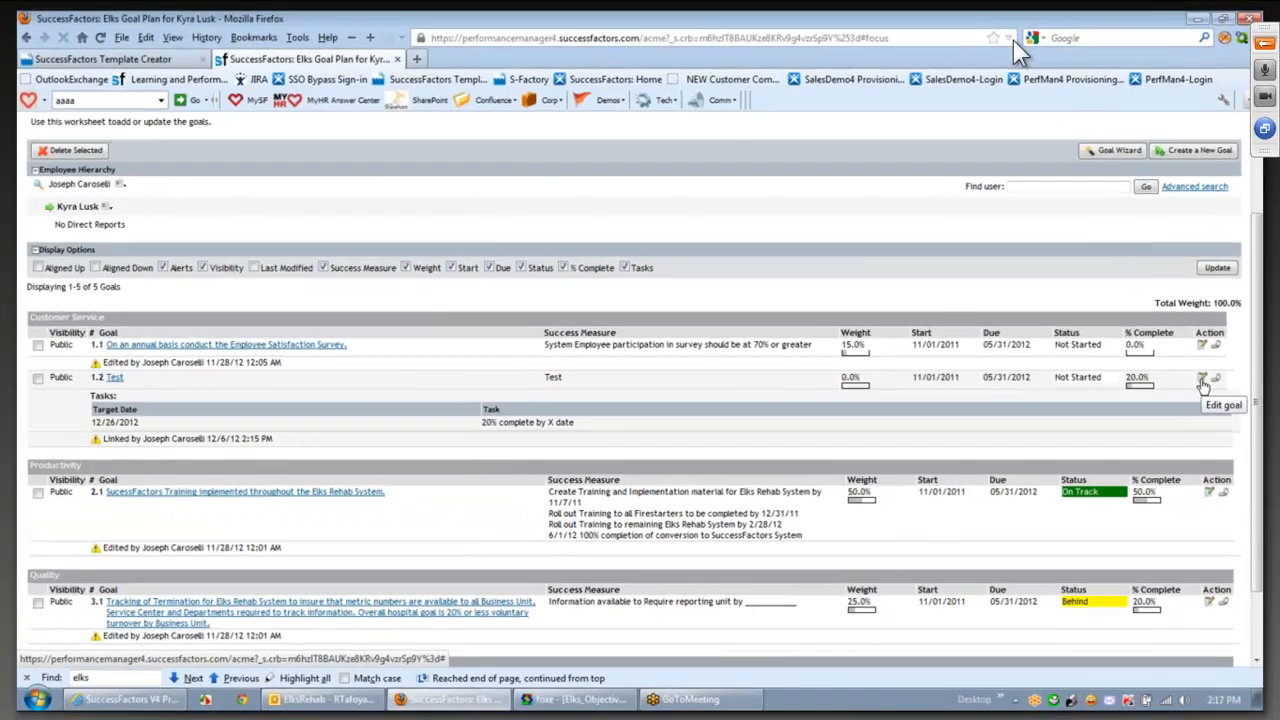
# - Set the Test goal's target percentage complete to 20 and actual to 10, then save
pyautogui.click(1141, 377)
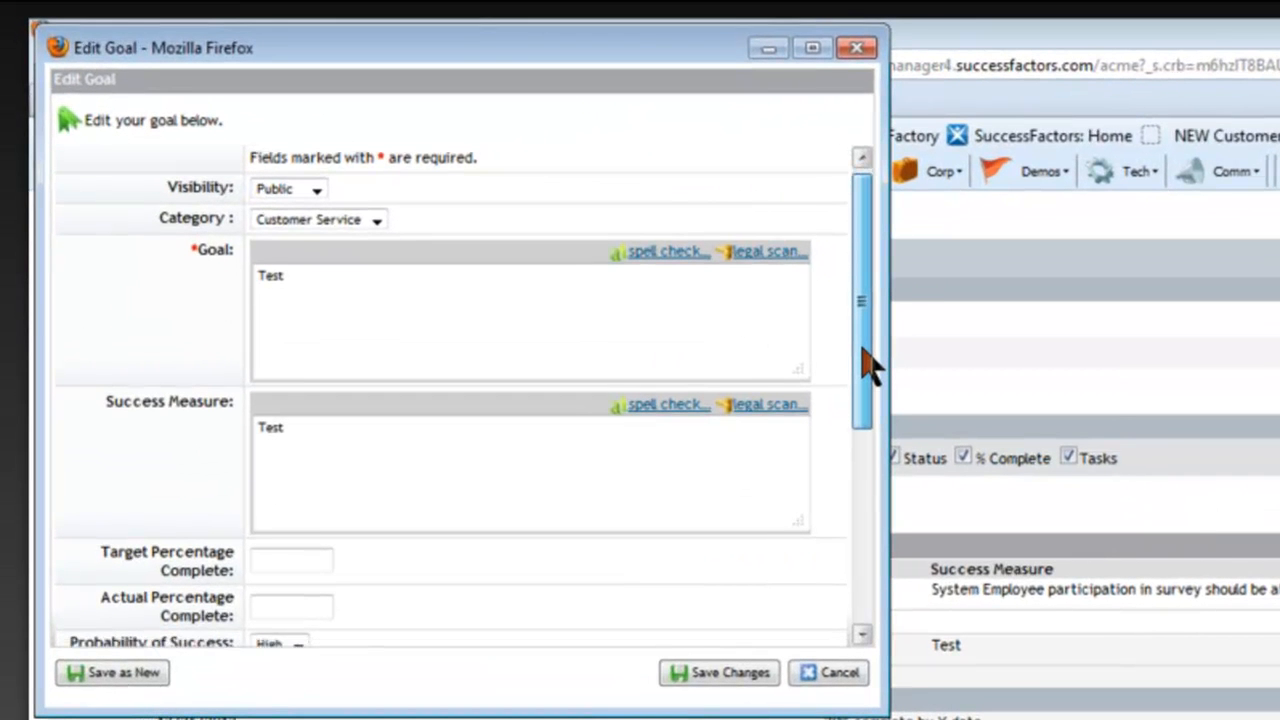
pyautogui.moveTo(868, 366); pyautogui.dragTo(855, 438)
pyautogui.click(289, 437)
pyautogui.write('20')
pyautogui.press('Tab')
pyautogui.write('10')
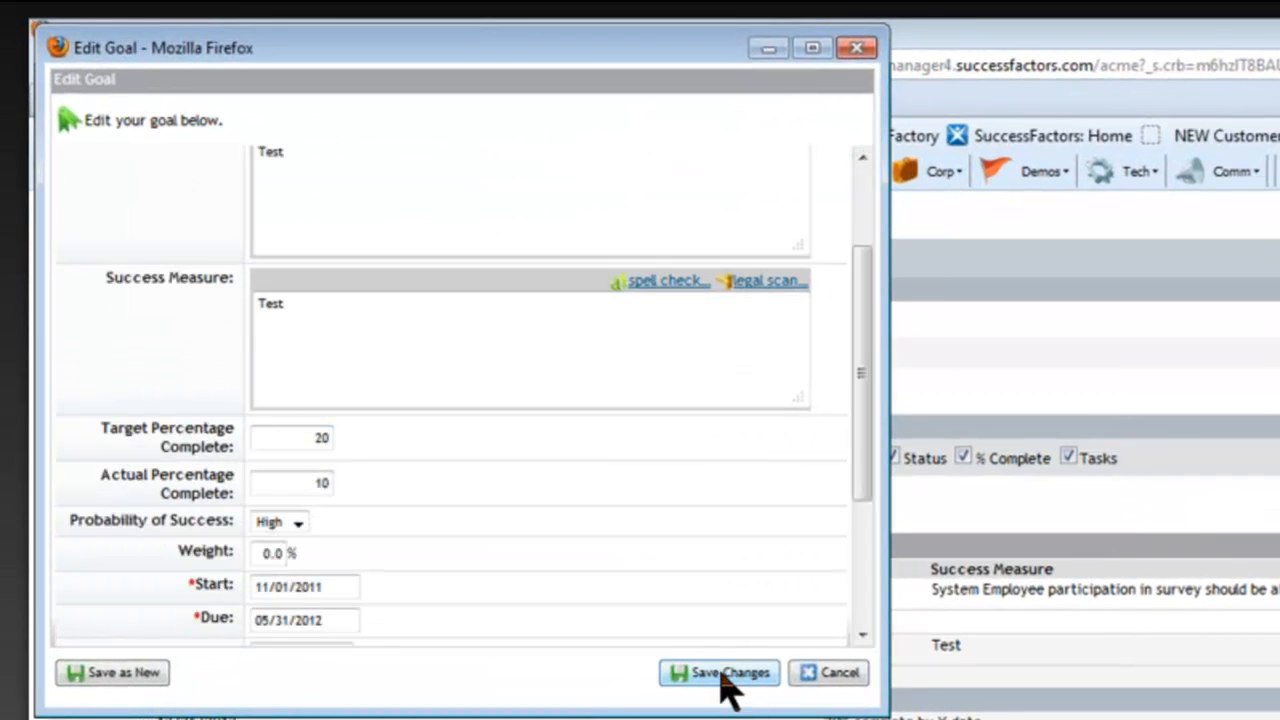
pyautogui.click(722, 672)
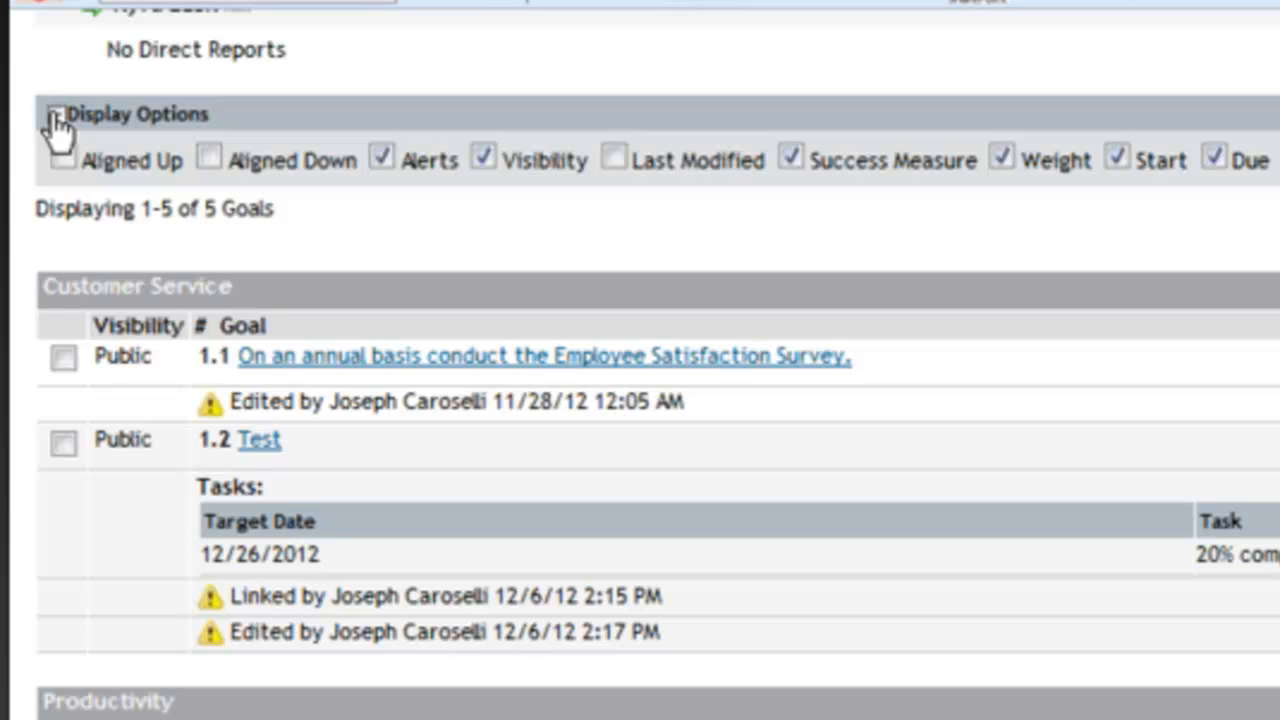
# - In Display Options, hide Alerts, Start and Due from the goal list and apply
pyautogui.click(56, 116)
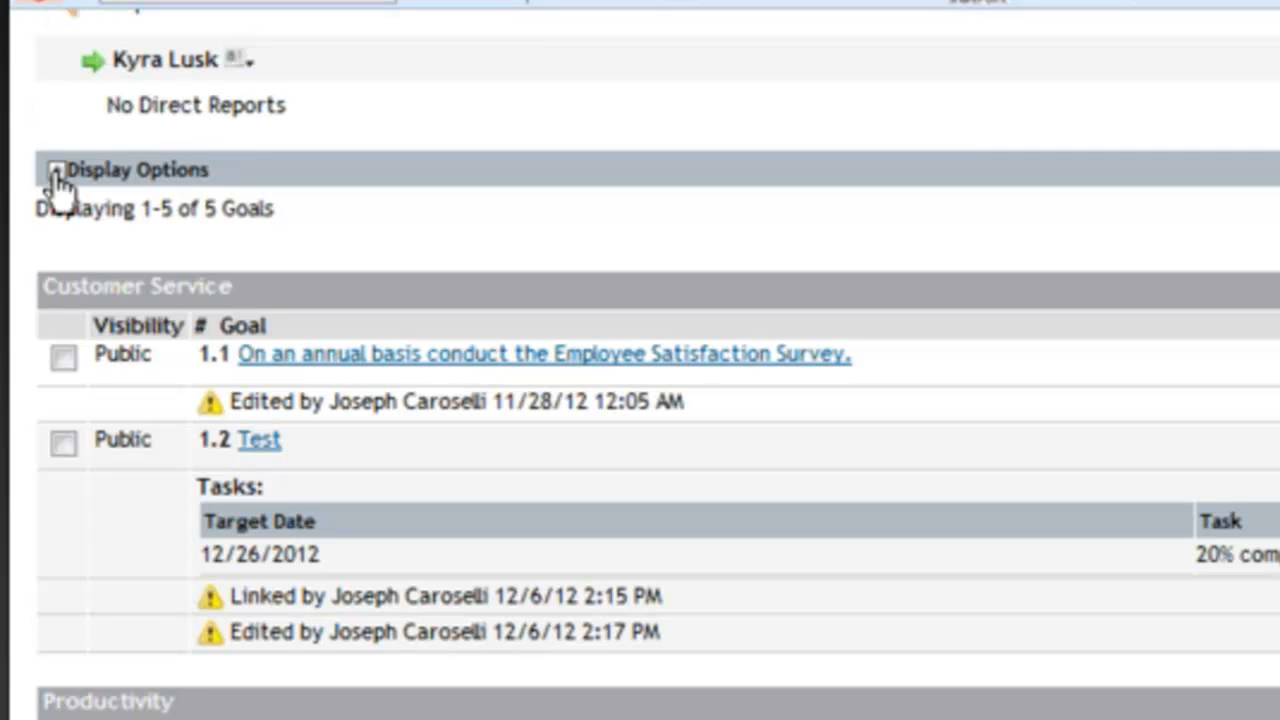
pyautogui.click(56, 172)
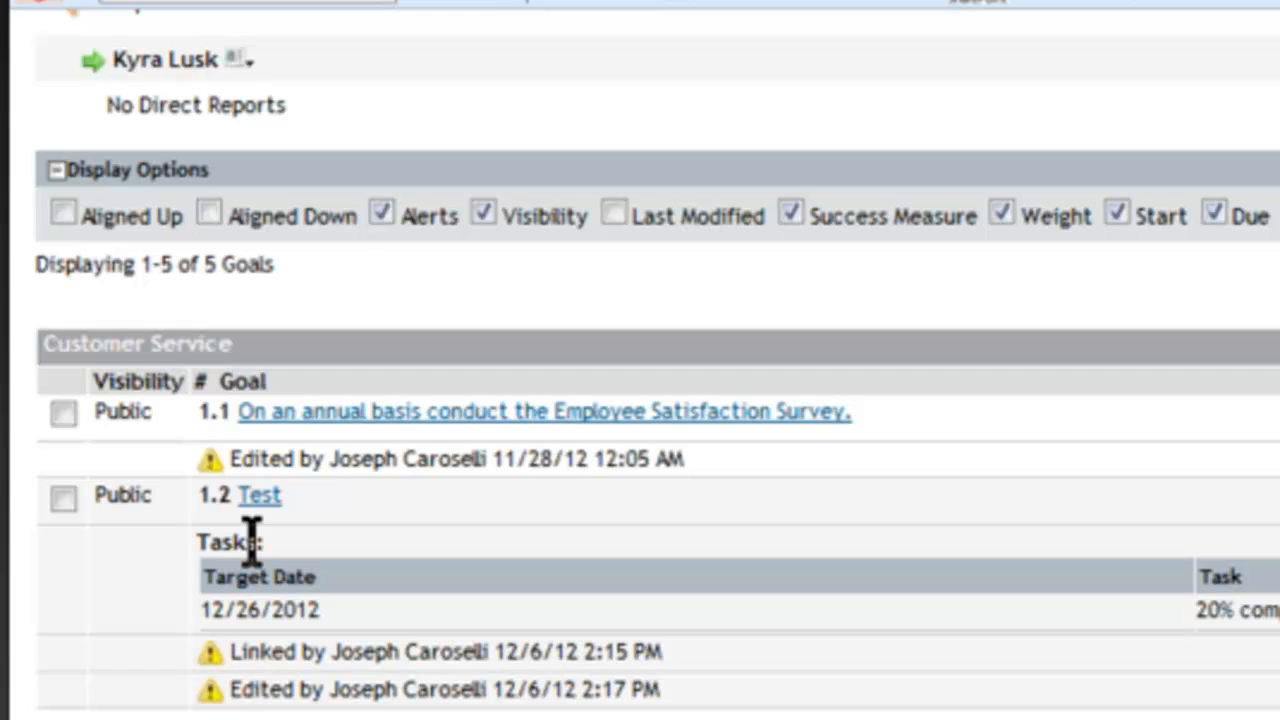
pyautogui.click(380, 215)
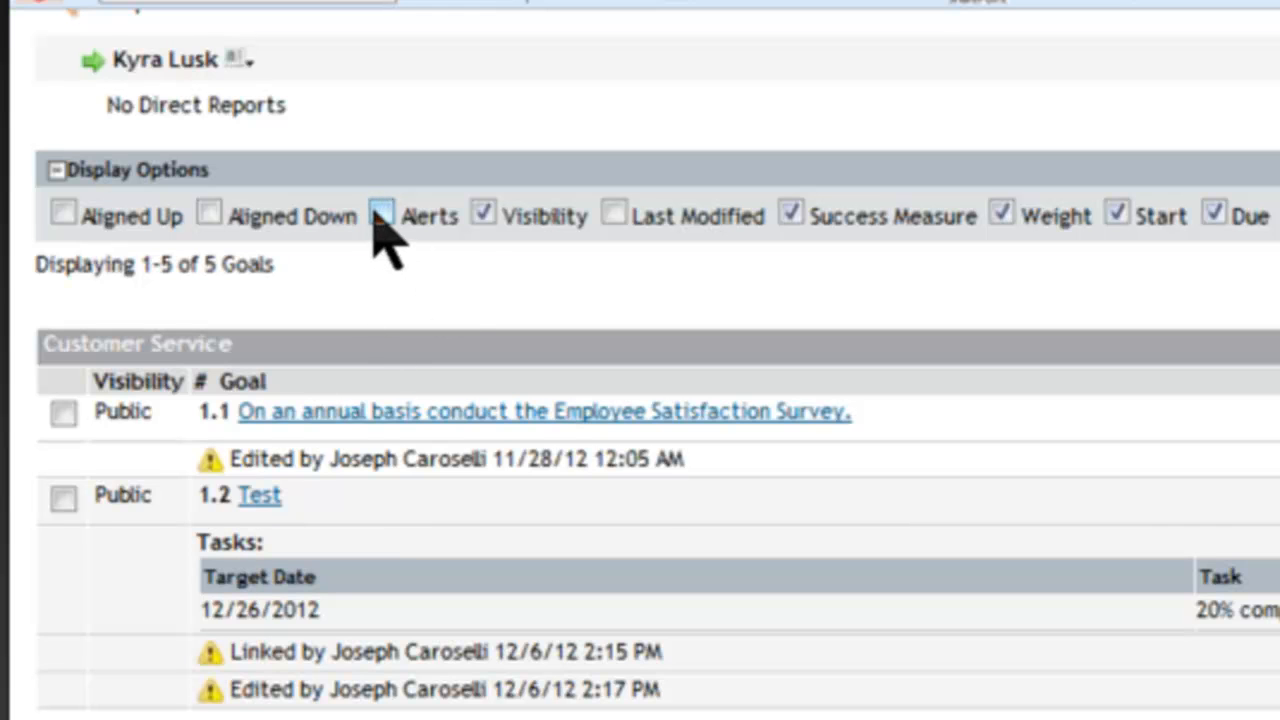
pyautogui.click(1117, 215)
pyautogui.click(1214, 215)
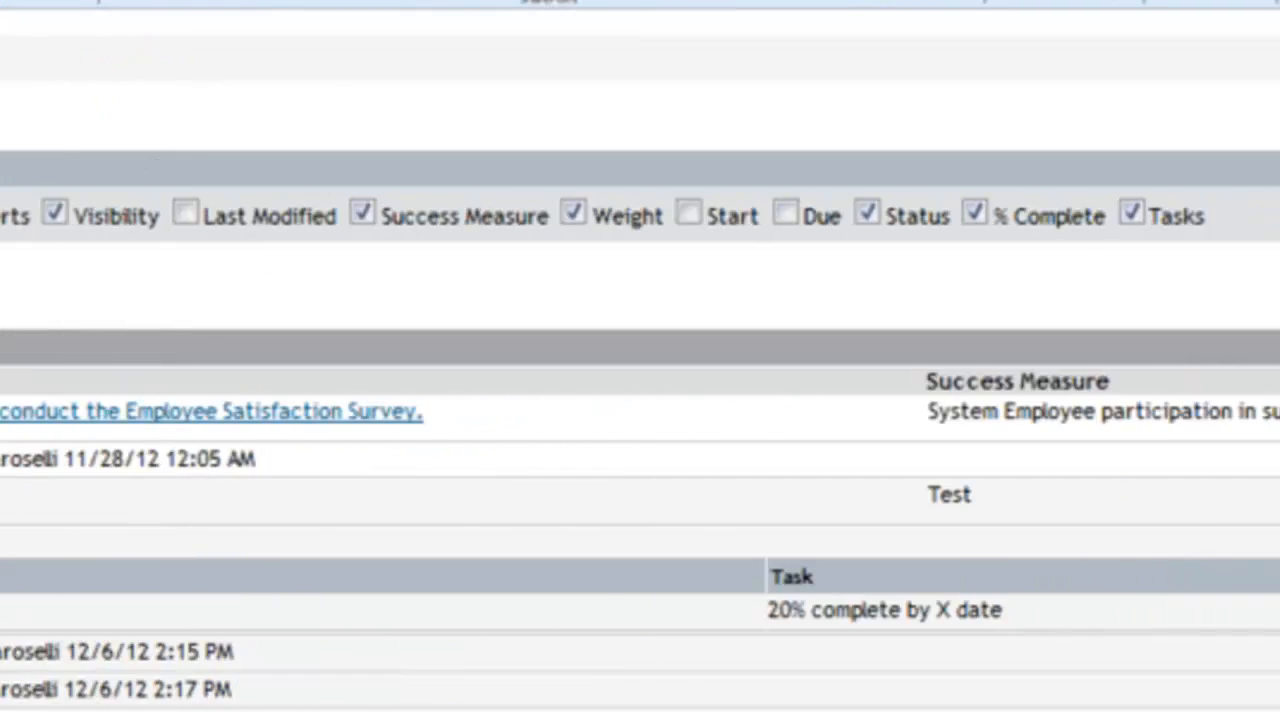
pyautogui.click(1148, 226)
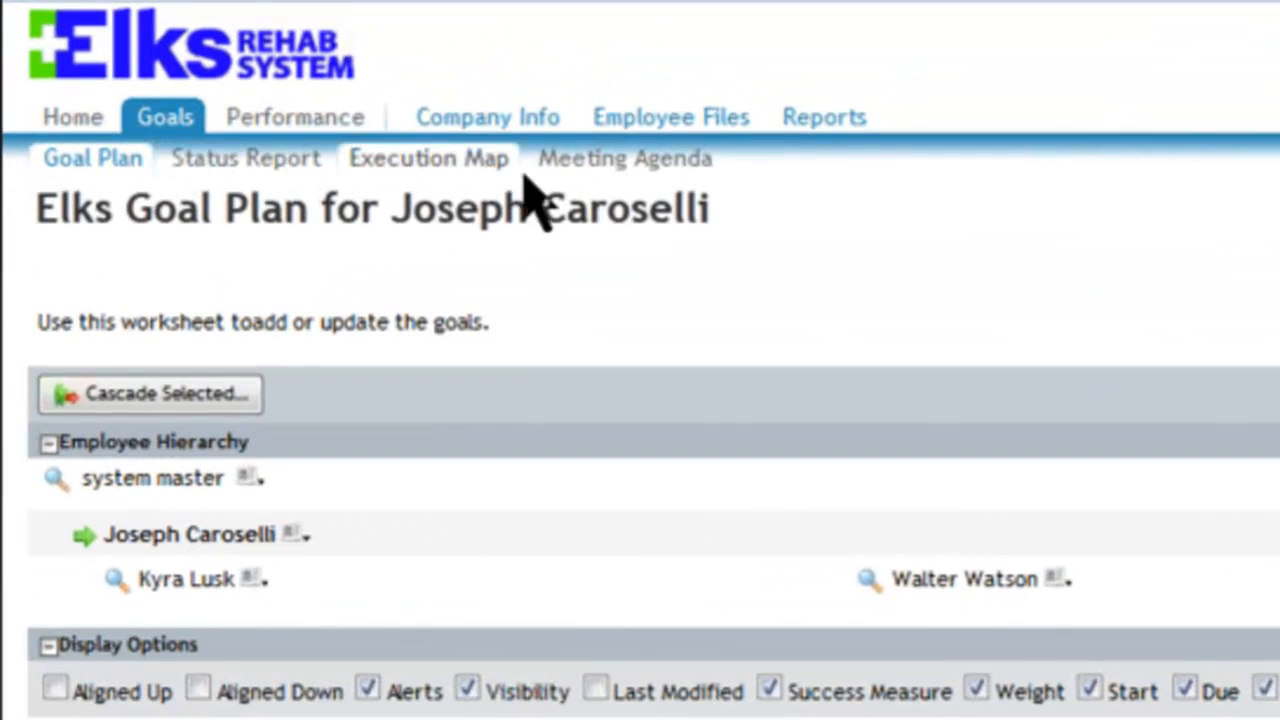
# - On the Status Report, set the first goal's probability of success to medium and save
pyautogui.click(228, 165)
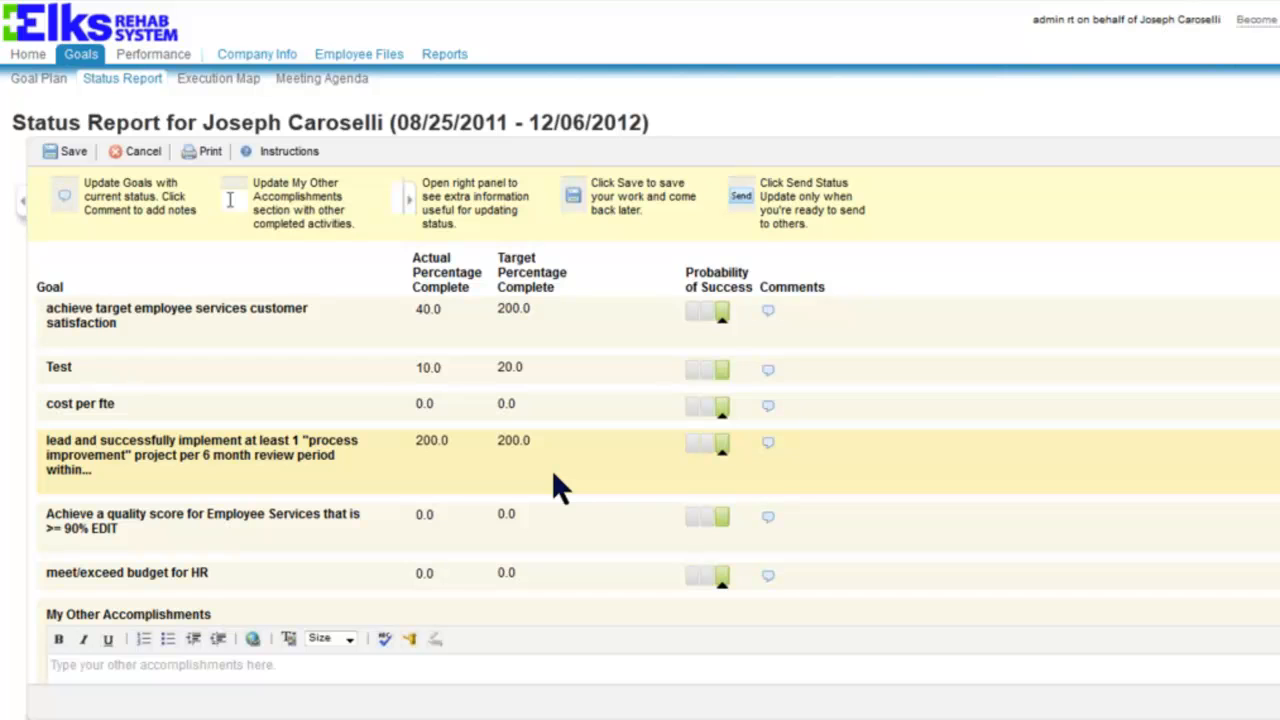
pyautogui.click(708, 318)
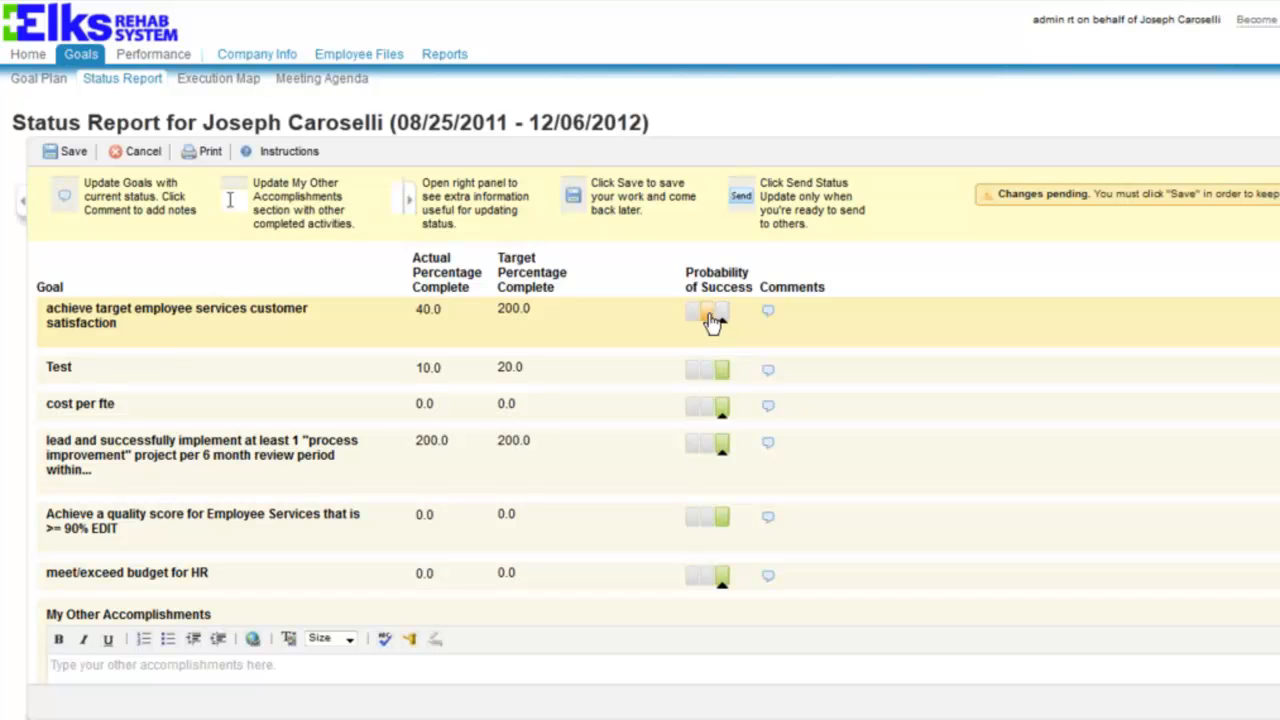
pyautogui.click(64, 160)
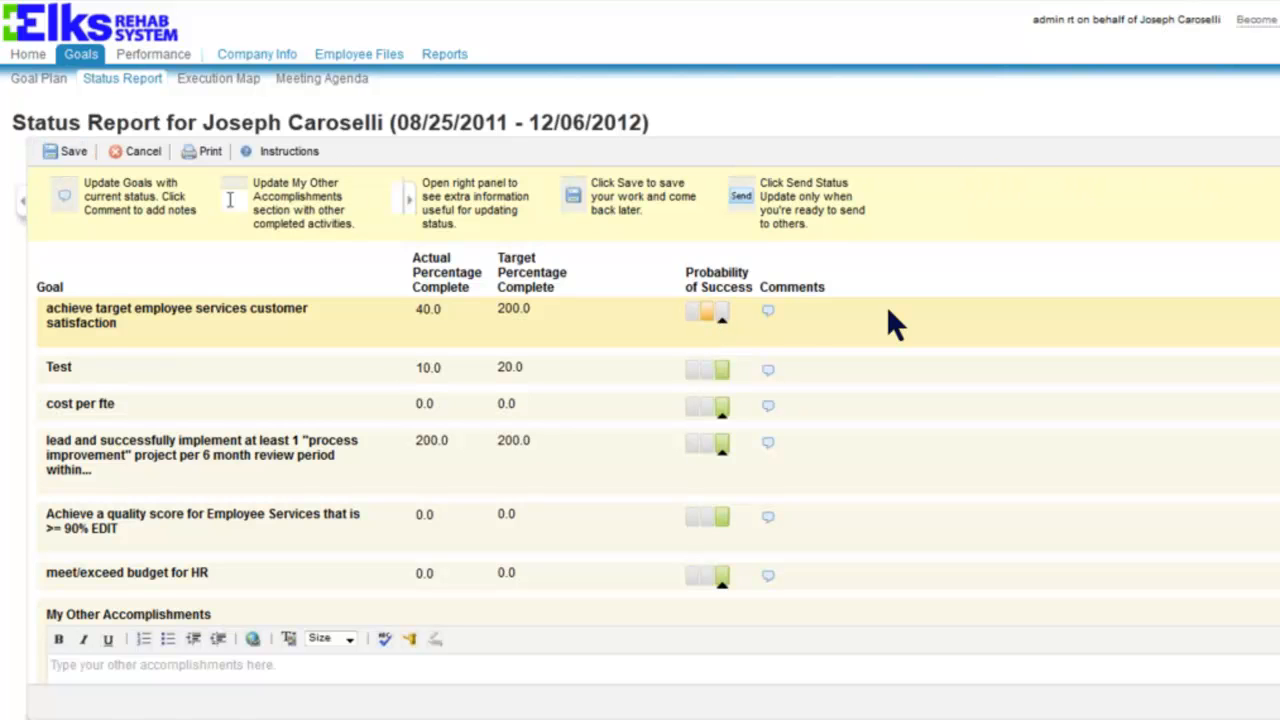
# - Open the first goal's comment panel, then close it again
pyautogui.click(768, 313)
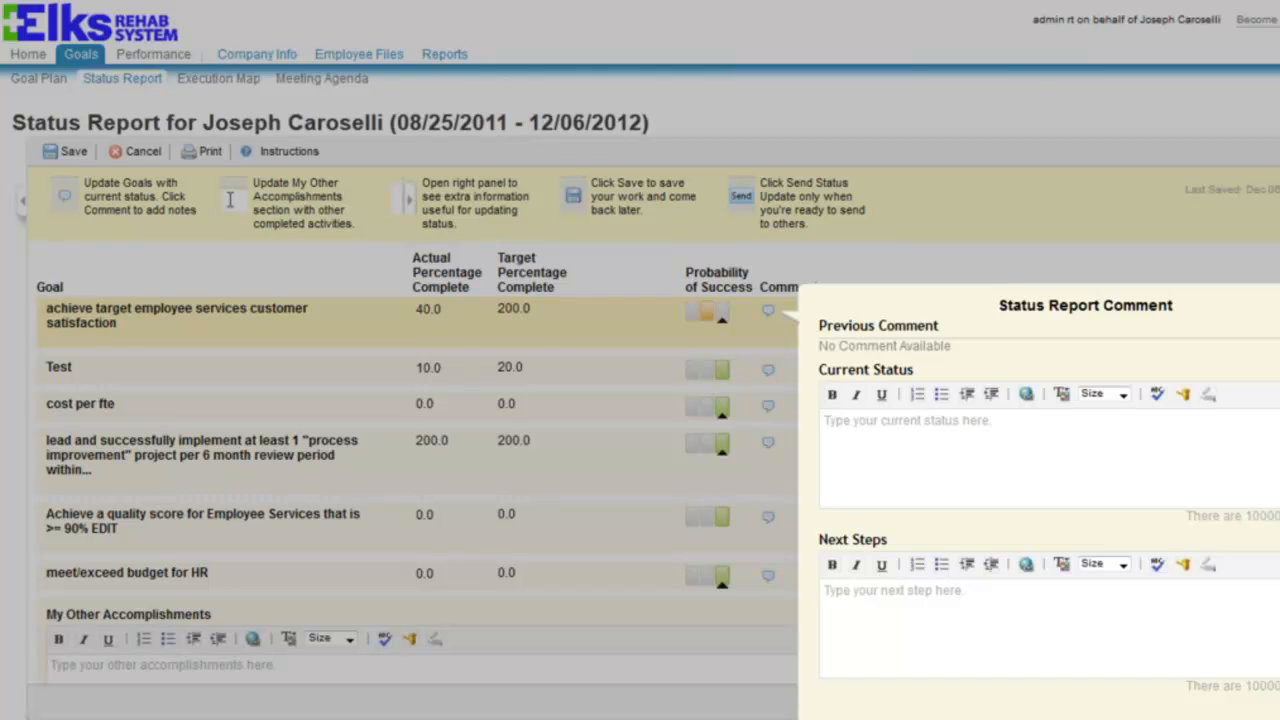
pyautogui.click(229, 200)
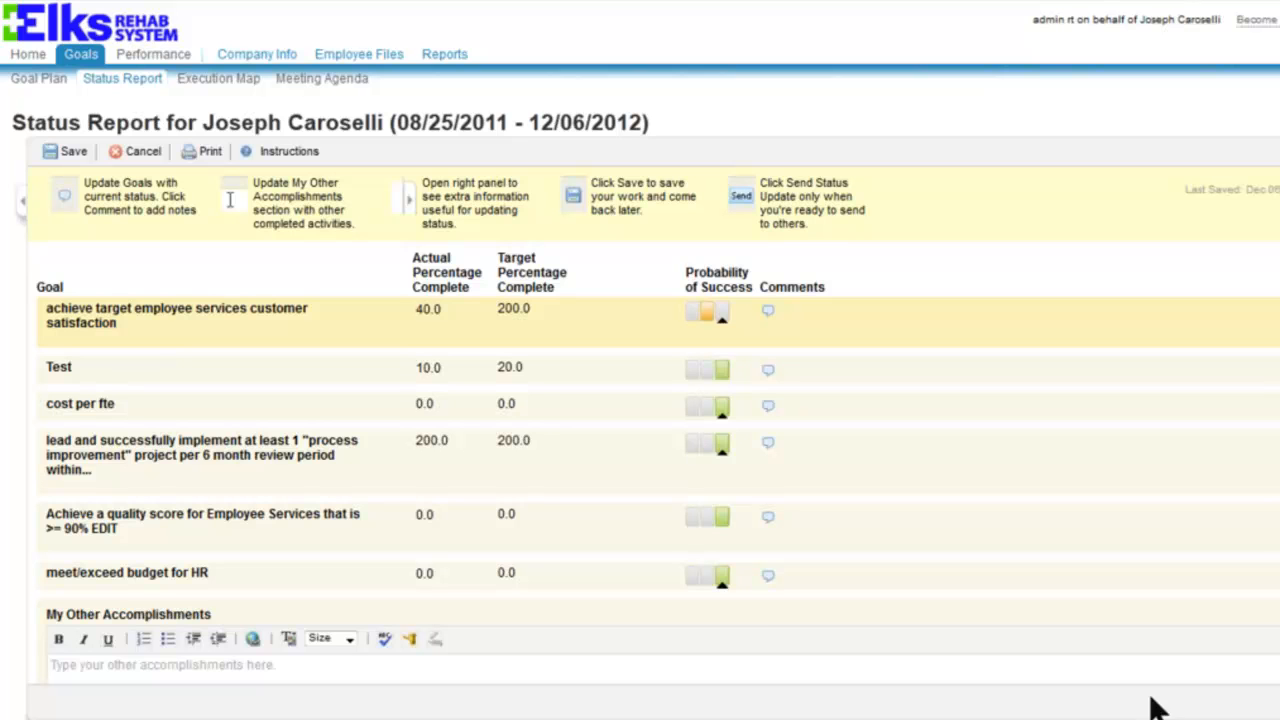
pyautogui.click(1108, 542)
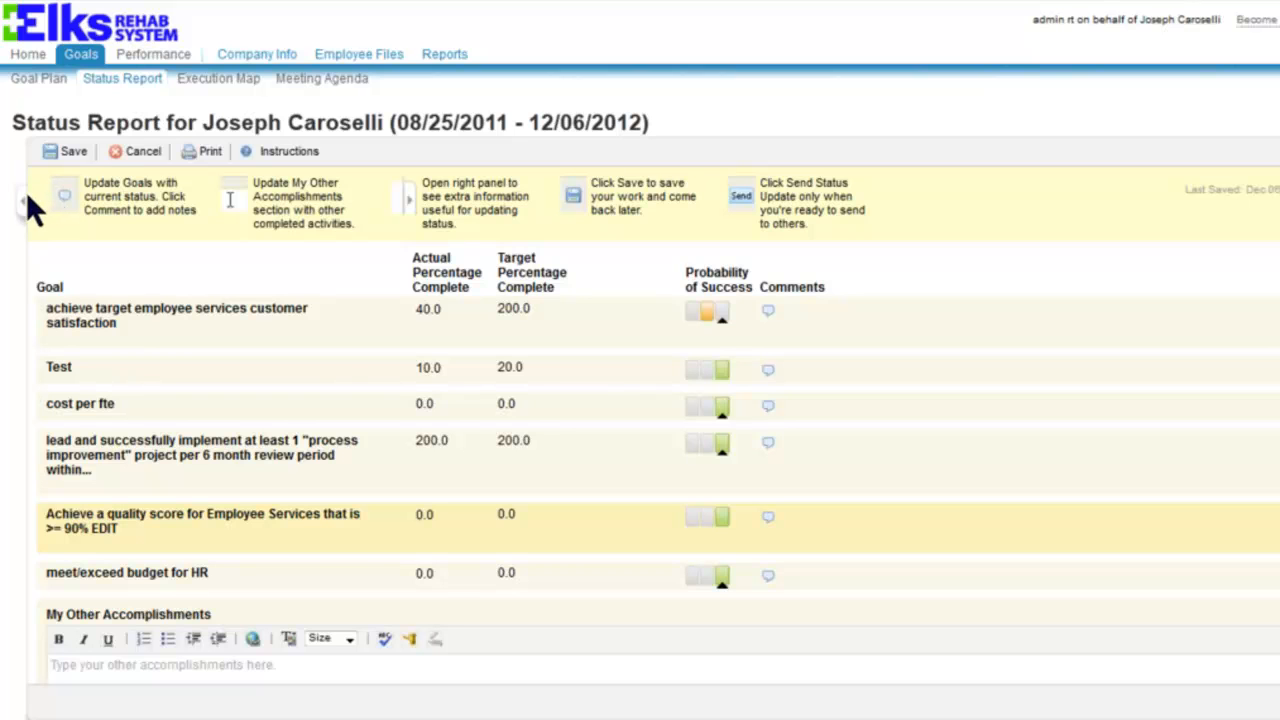
pyautogui.click(227, 85)
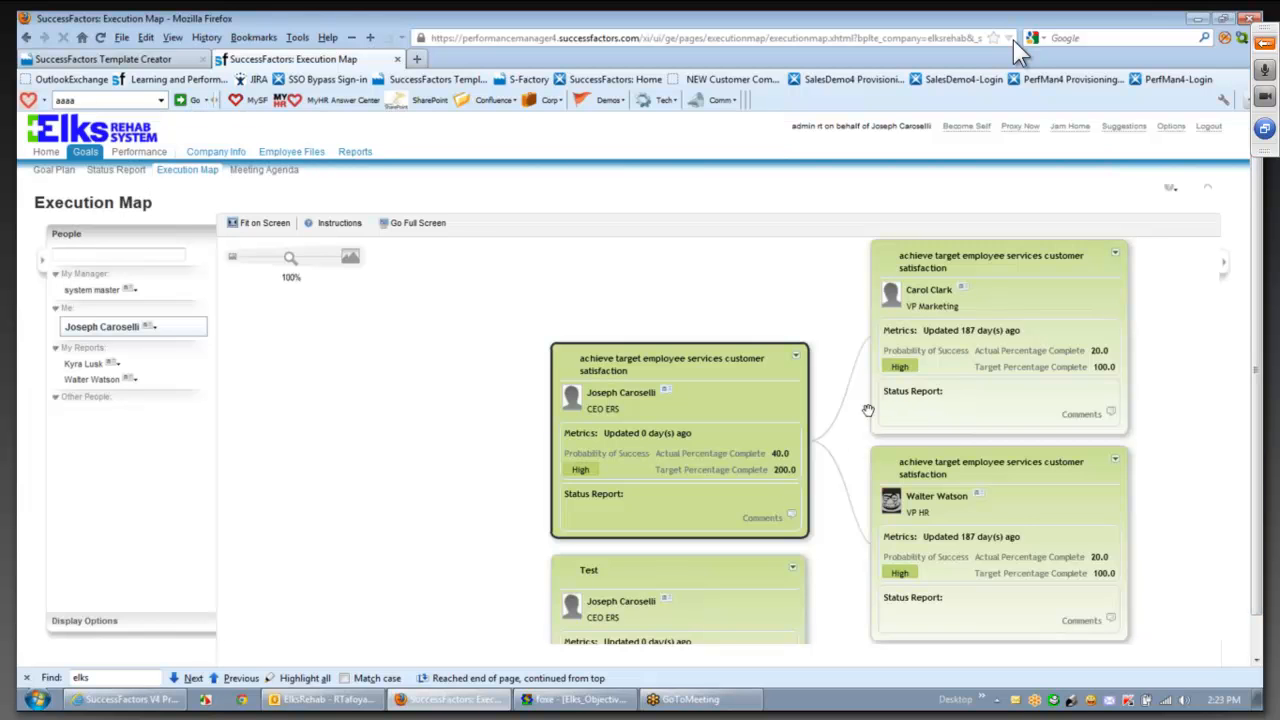
pyautogui.scroll(-5, 800, 390)
pyautogui.click(592, 402)
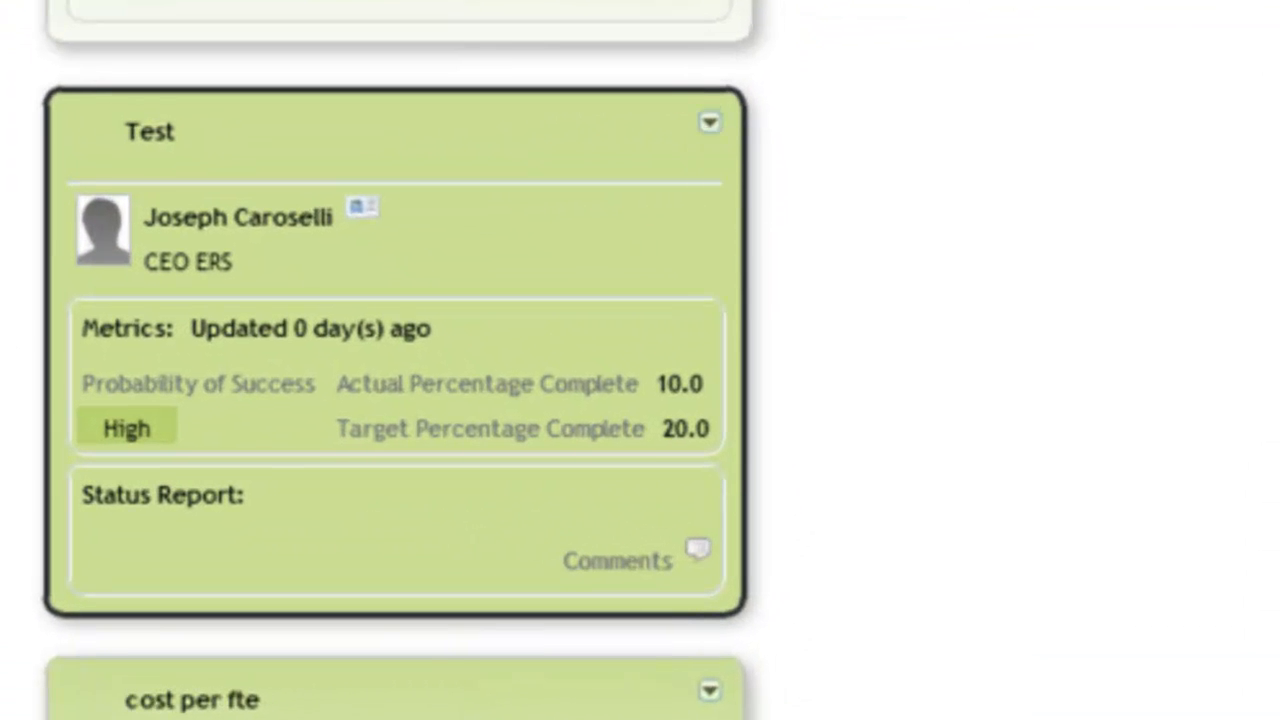
pyautogui.click(710, 124)
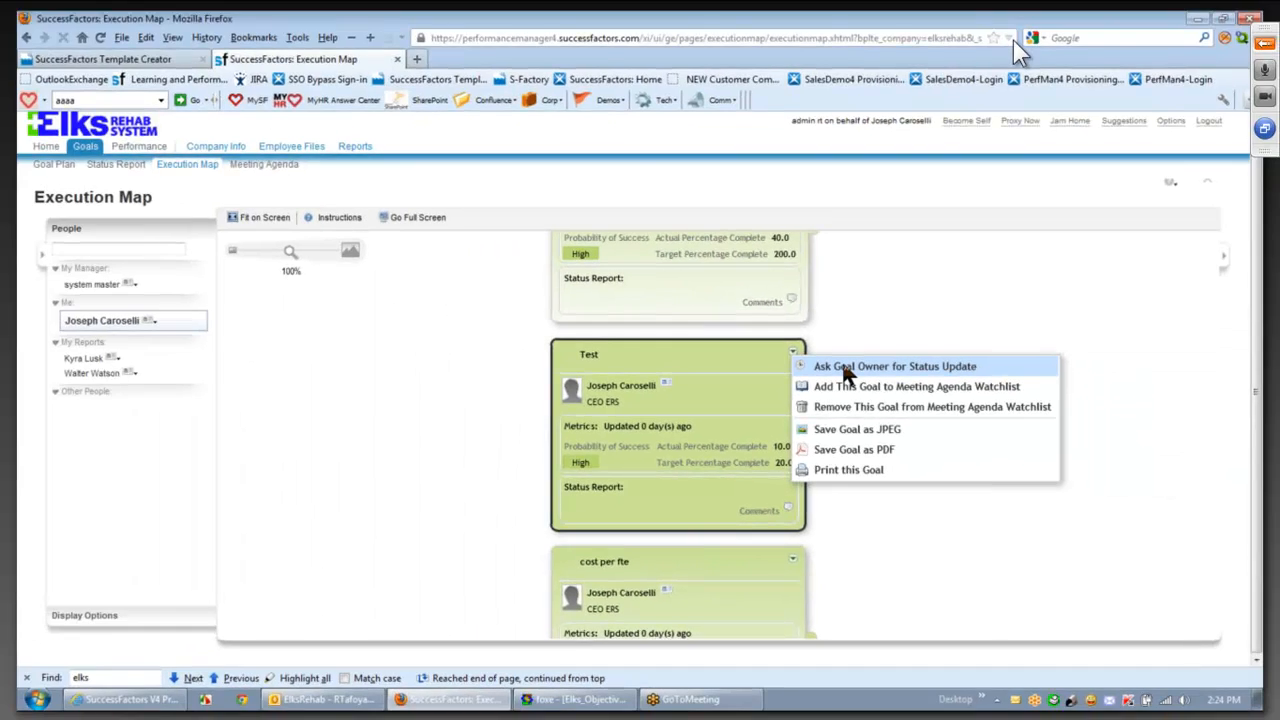
pyautogui.click(360, 354)
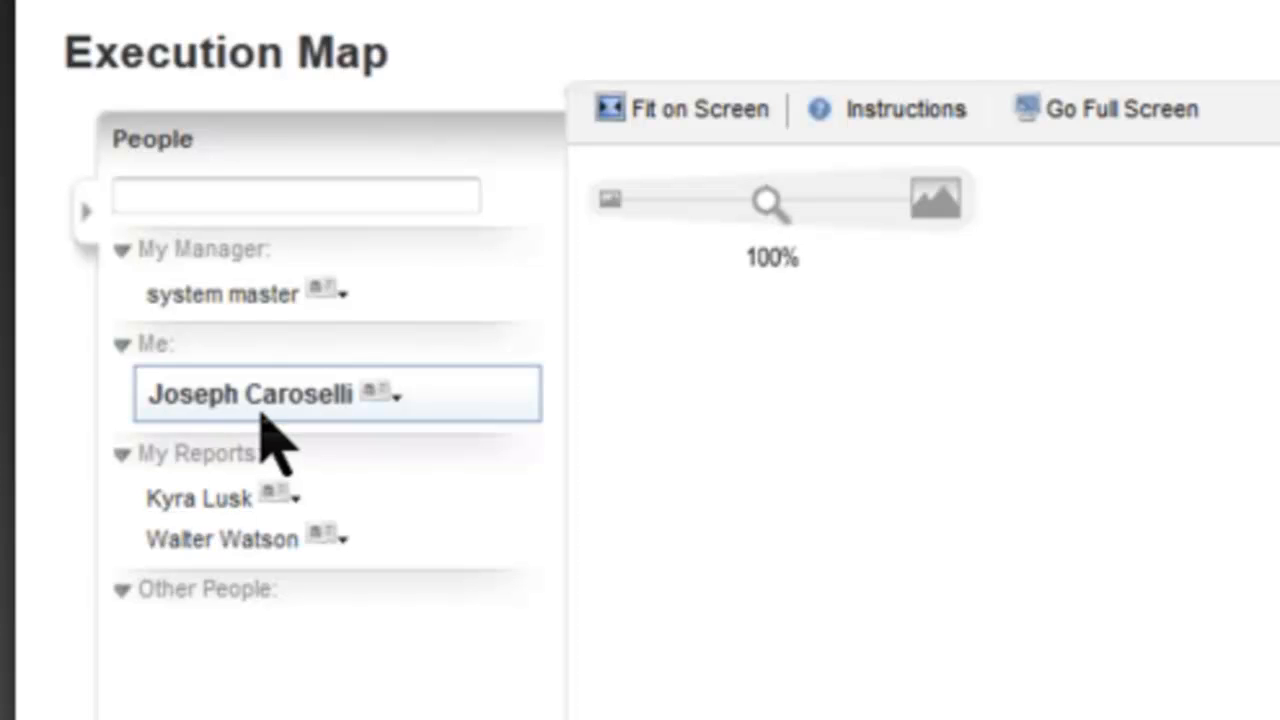
# - Request a status update on the direct report's Employee Satisfaction Survey goal with comment 'Please send status report'
pyautogui.click(185, 505)
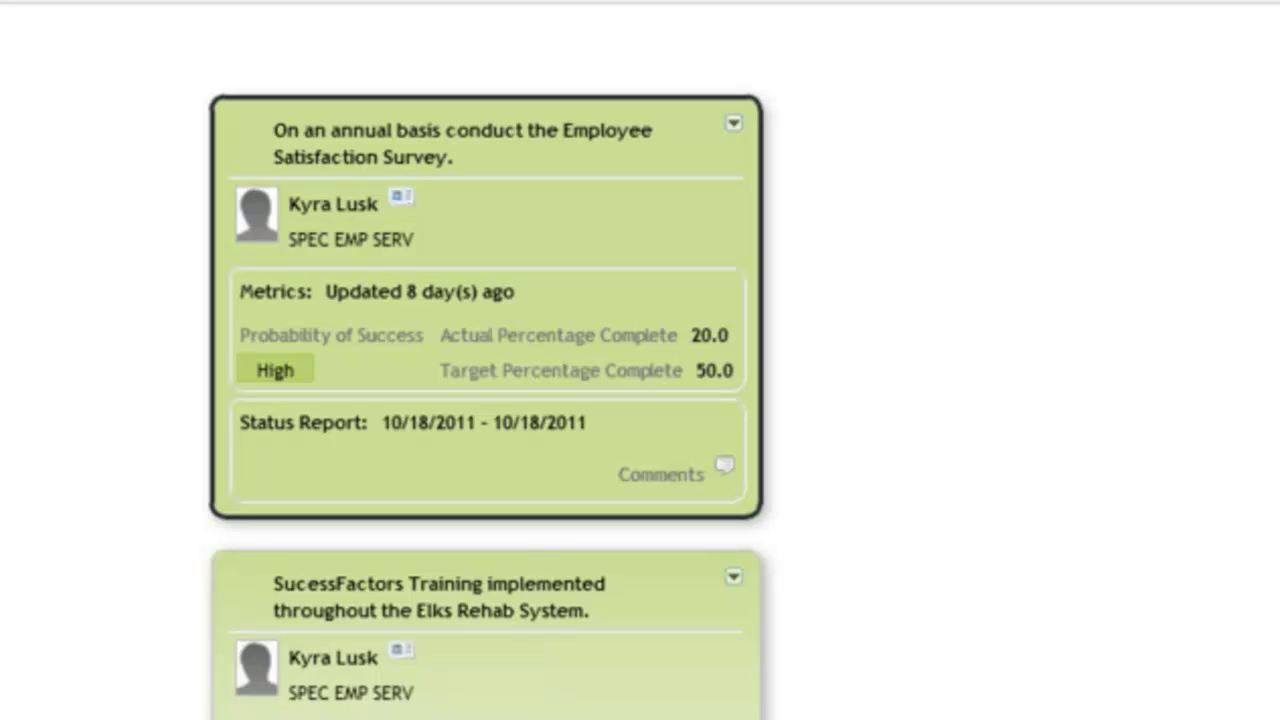
pyautogui.click(734, 123)
pyautogui.click(851, 166)
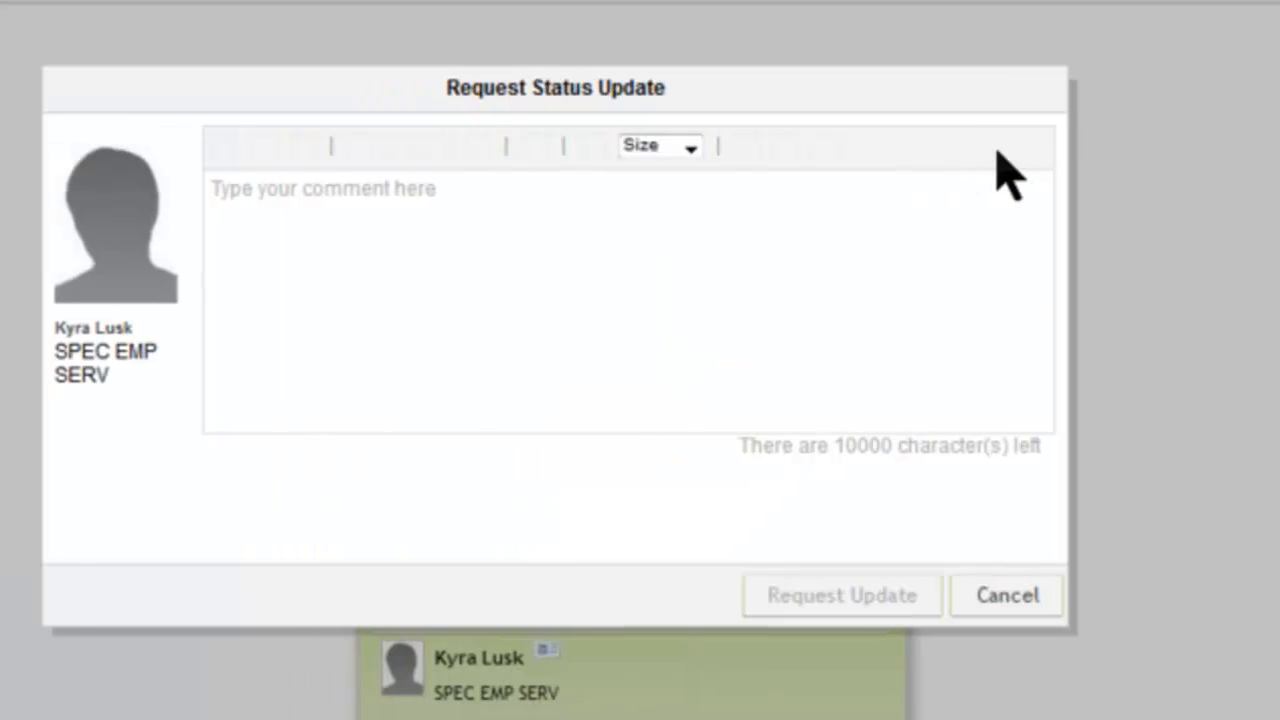
pyautogui.click(435, 300)
pyautogui.write('Please send status report')
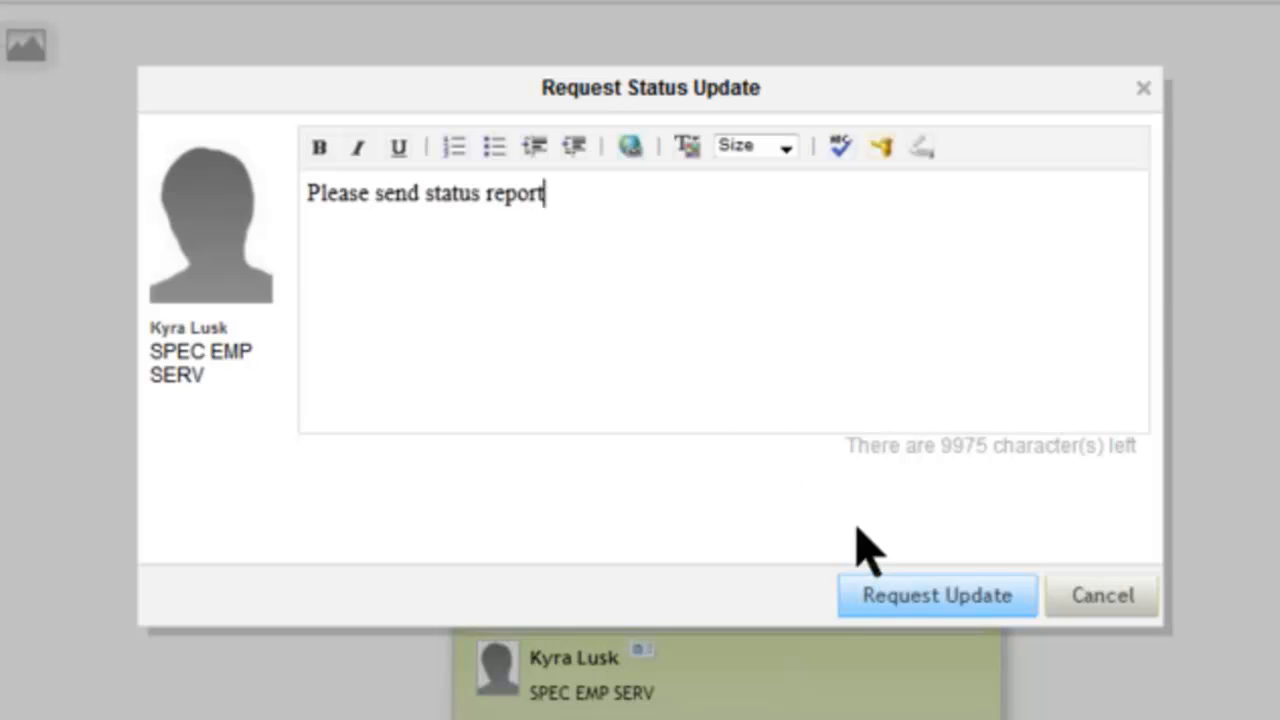
pyautogui.click(978, 600)
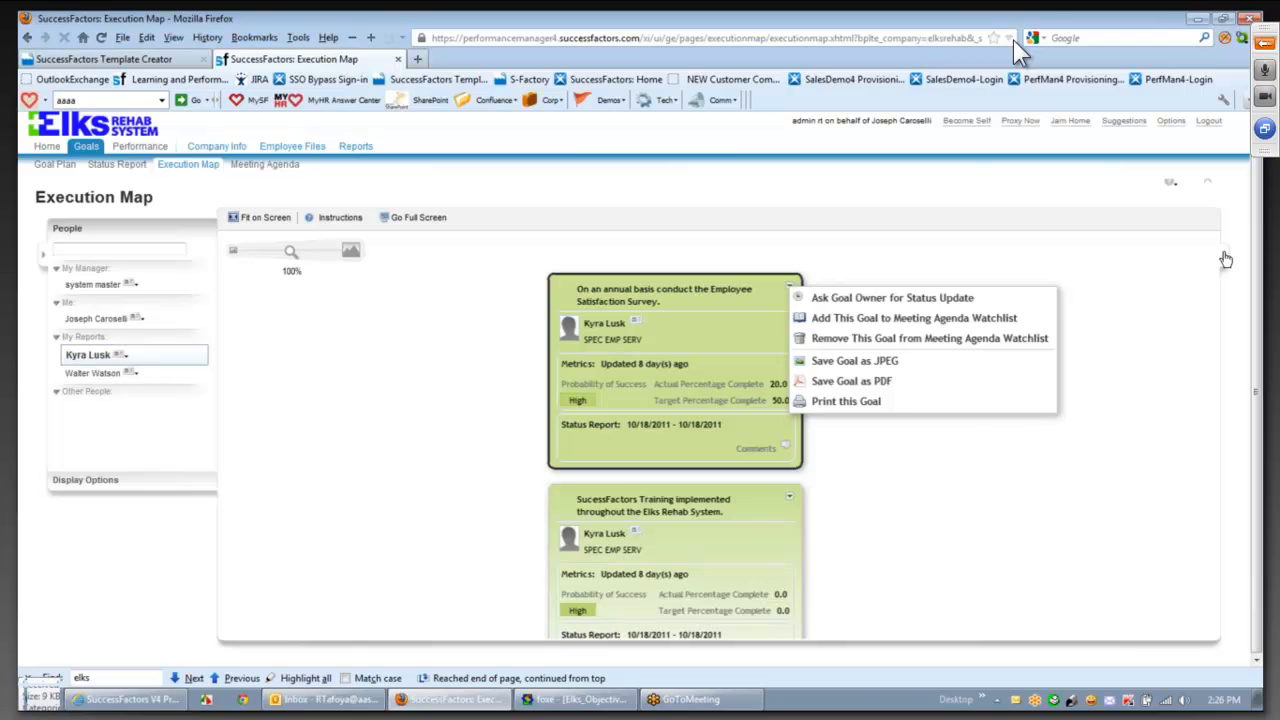
pyautogui.click(1226, 259)
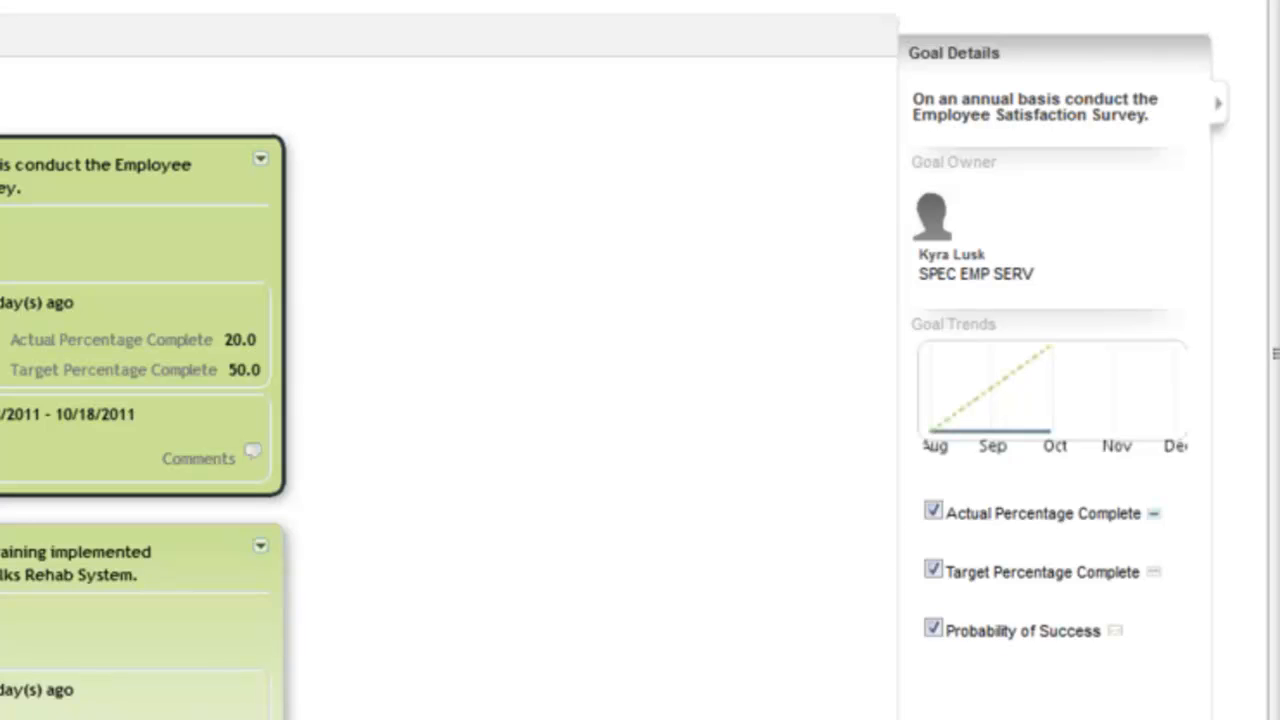
pyautogui.click(1010, 717)
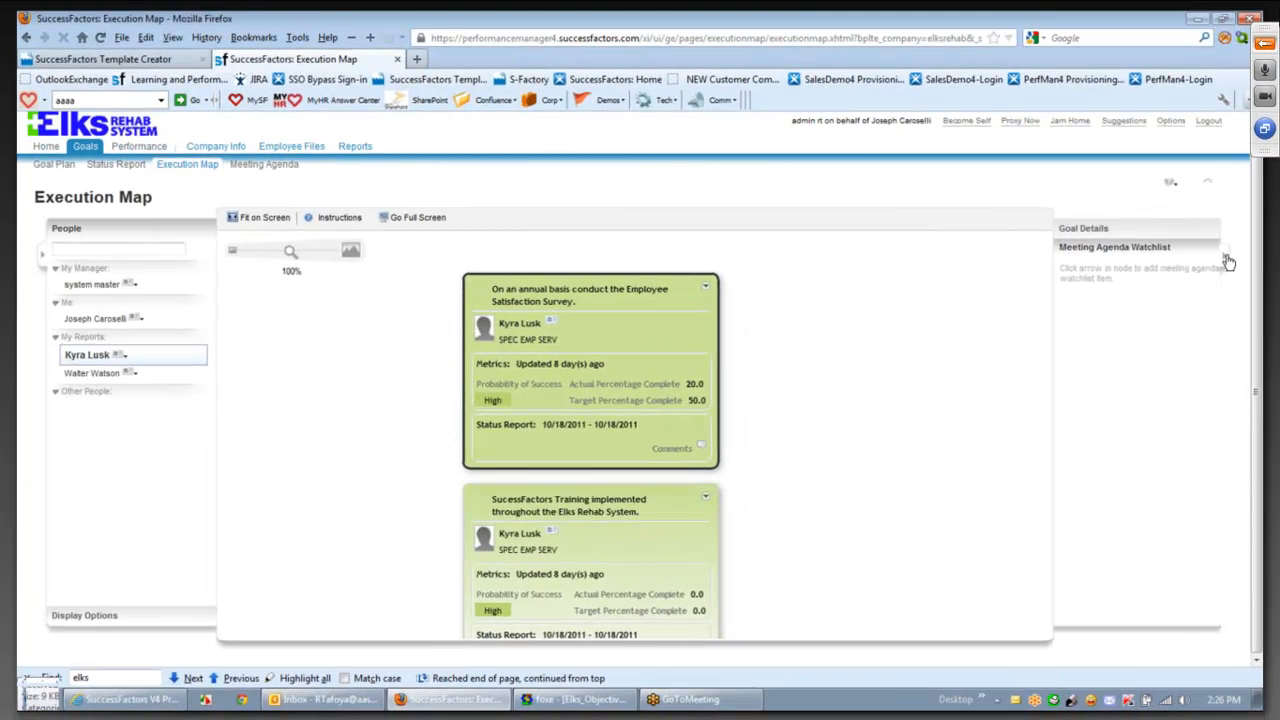
pyautogui.click(1228, 261)
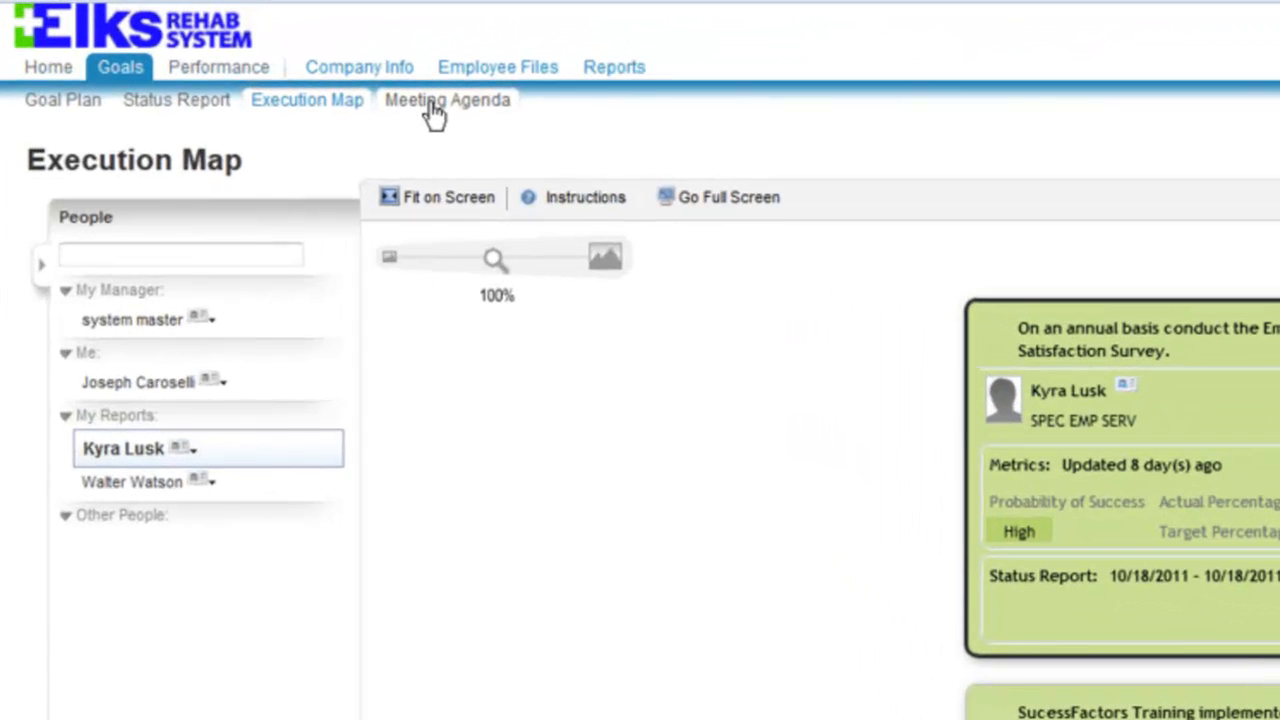
# - On the Meeting Agenda, exclude Low and Med probability goals and remove the survey goal
pyautogui.click(434, 113)
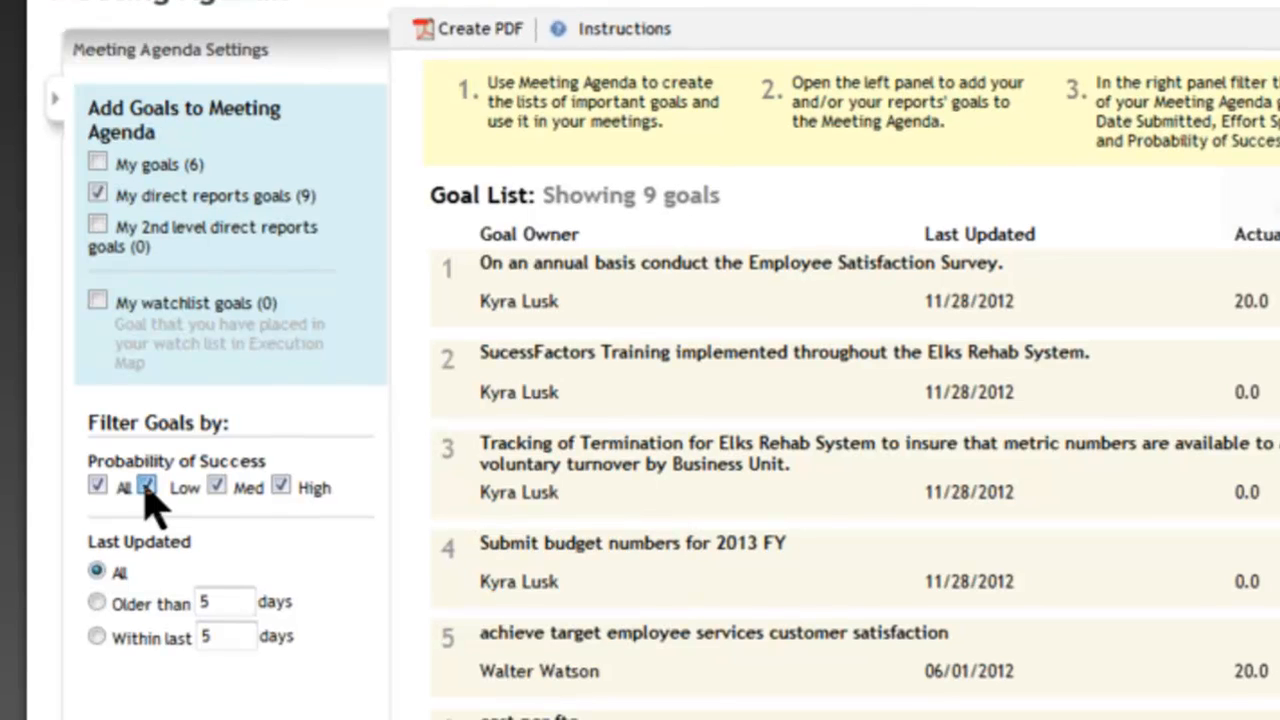
pyautogui.click(109, 625)
pyautogui.click(217, 486)
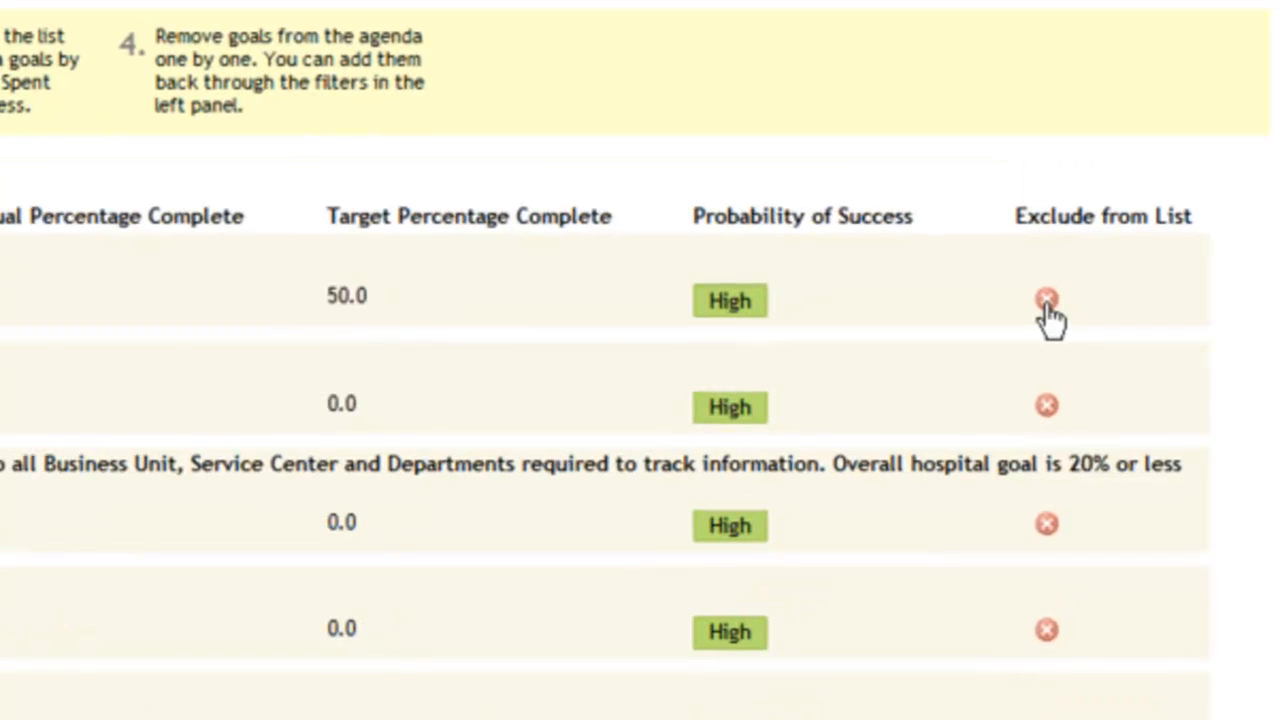
pyautogui.click(1046, 300)
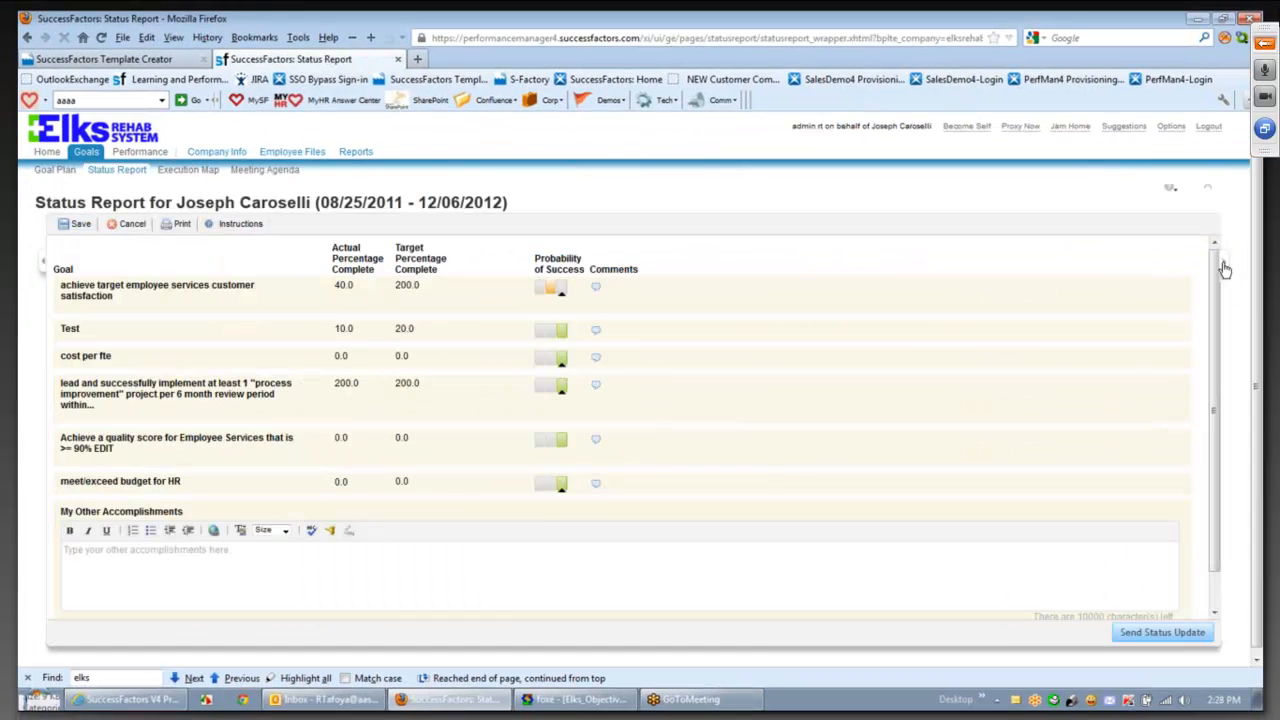
# - Expand the side panel's Status Report History and select the direct report in the People panel
pyautogui.click(1225, 268)
pyautogui.click(1098, 626)
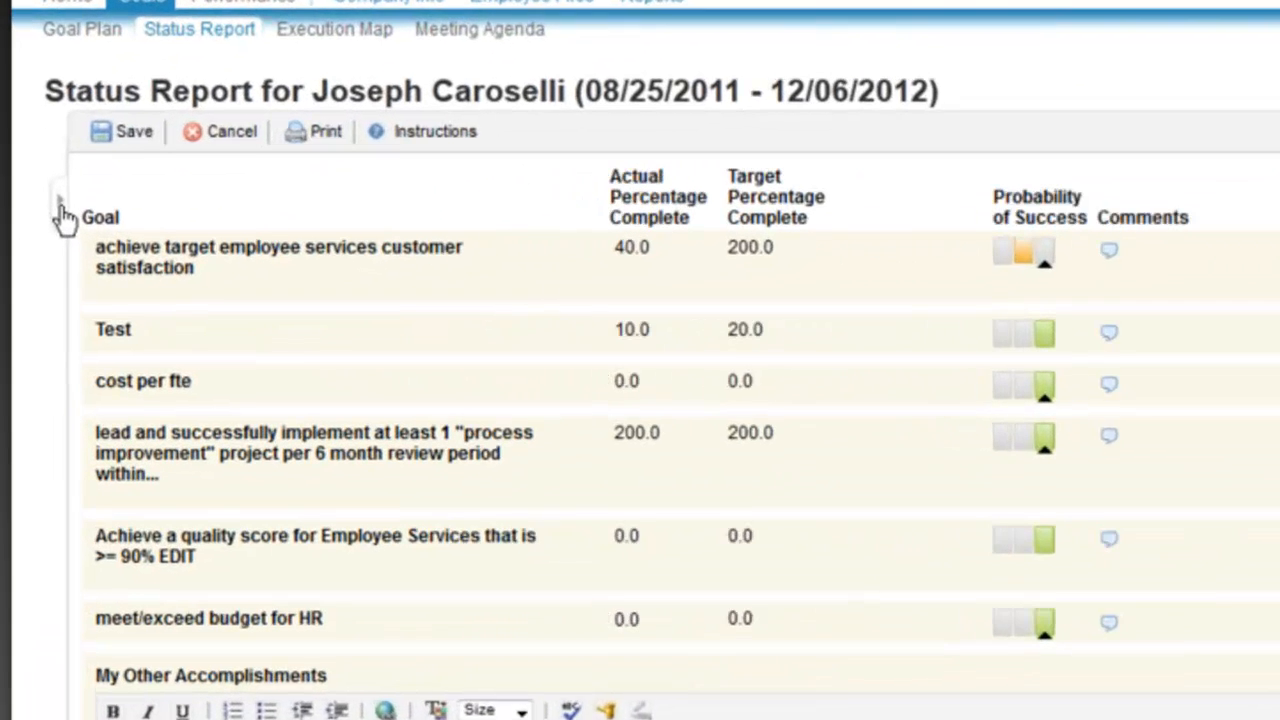
pyautogui.click(61, 200)
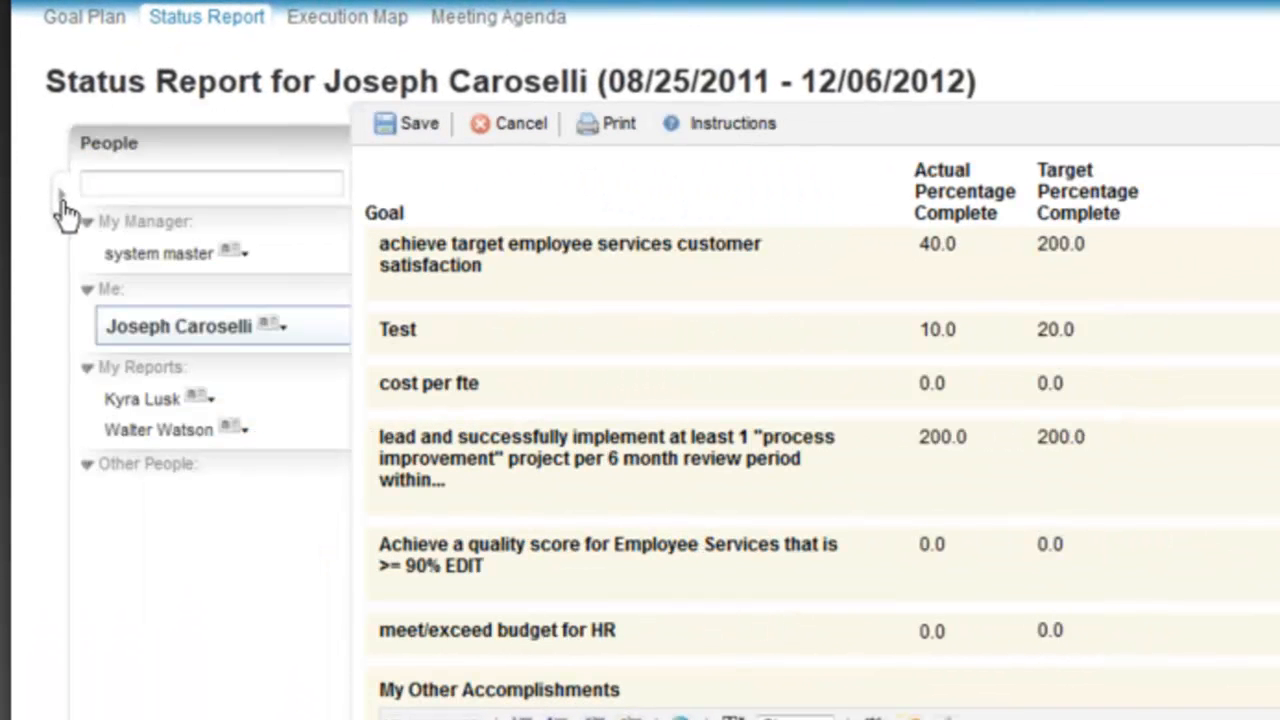
pyautogui.click(130, 400)
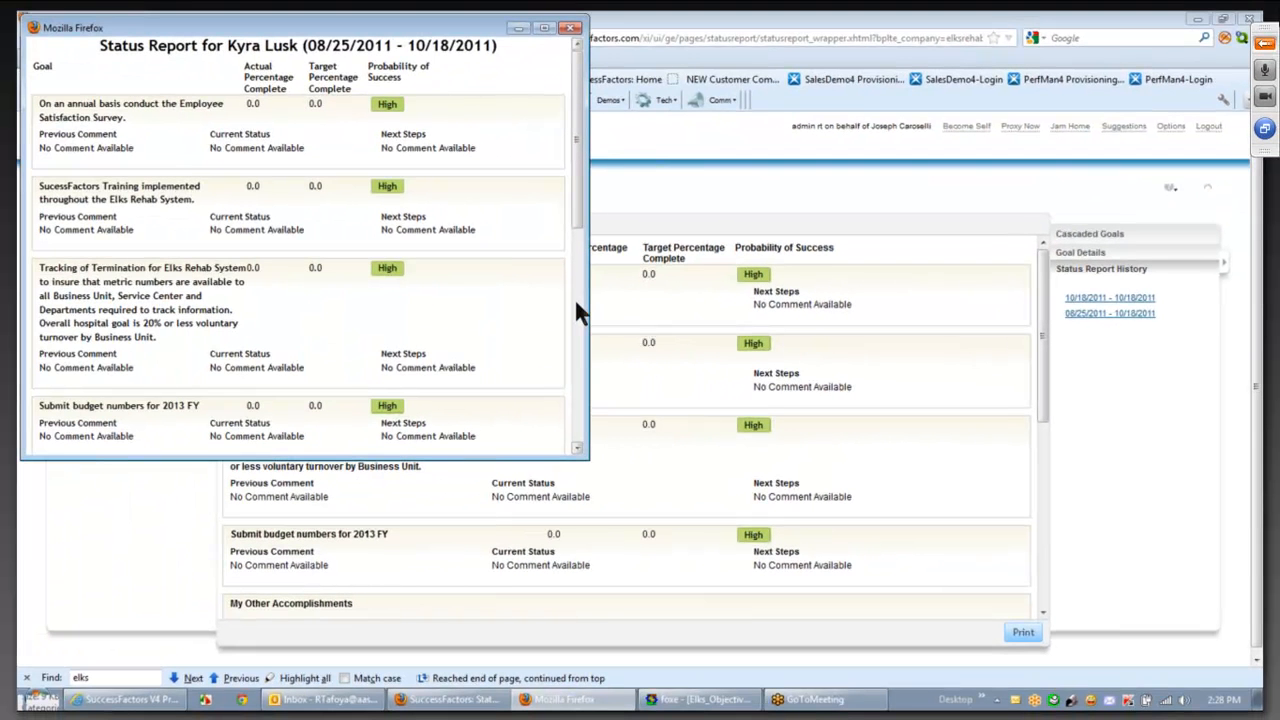
# - Scroll through the past report window, close it, and return to the Status Report page
pyautogui.scroll(-1, 578, 312)
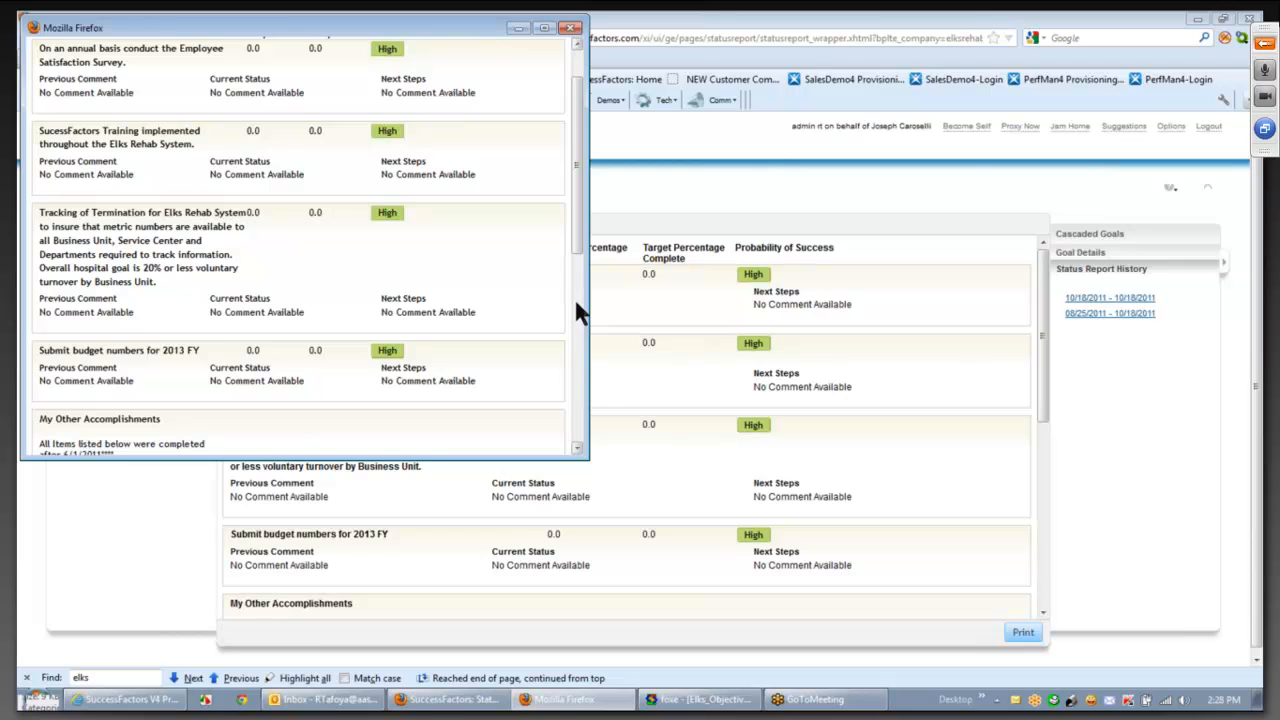
pyautogui.scroll(-5, 573, 296)
pyautogui.hotkey('ctrl', 'w')
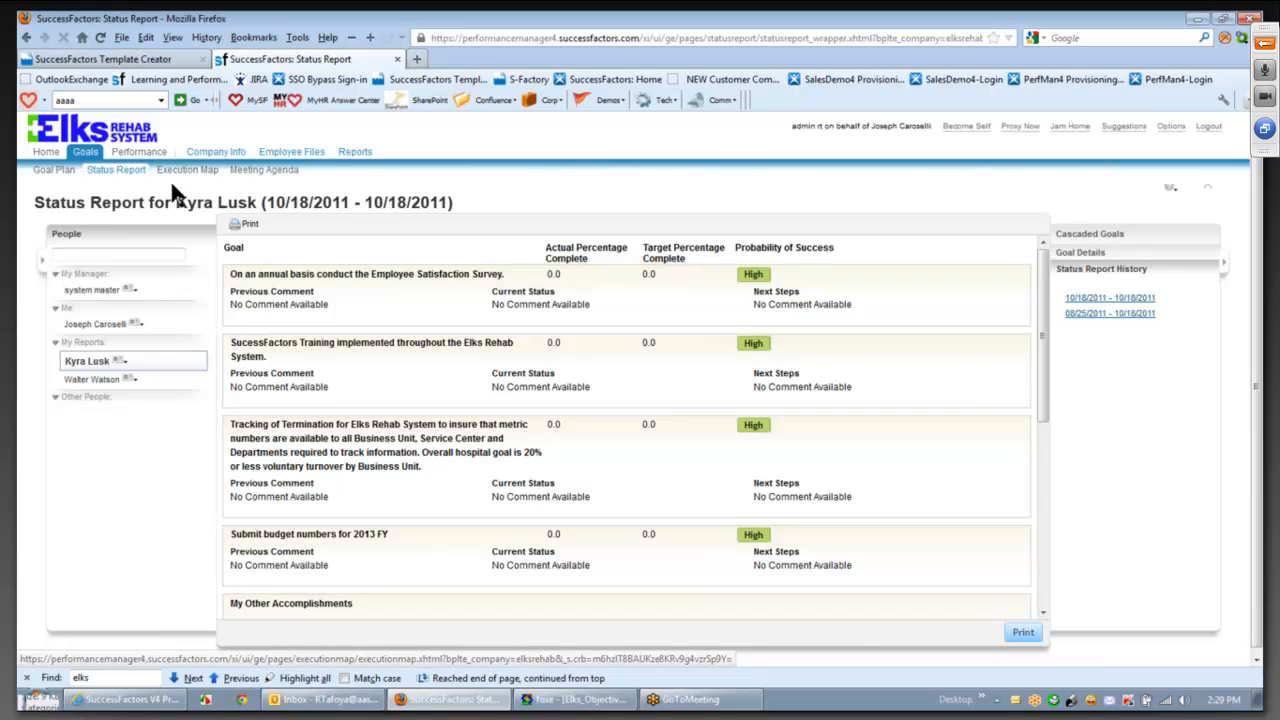
pyautogui.click(128, 177)
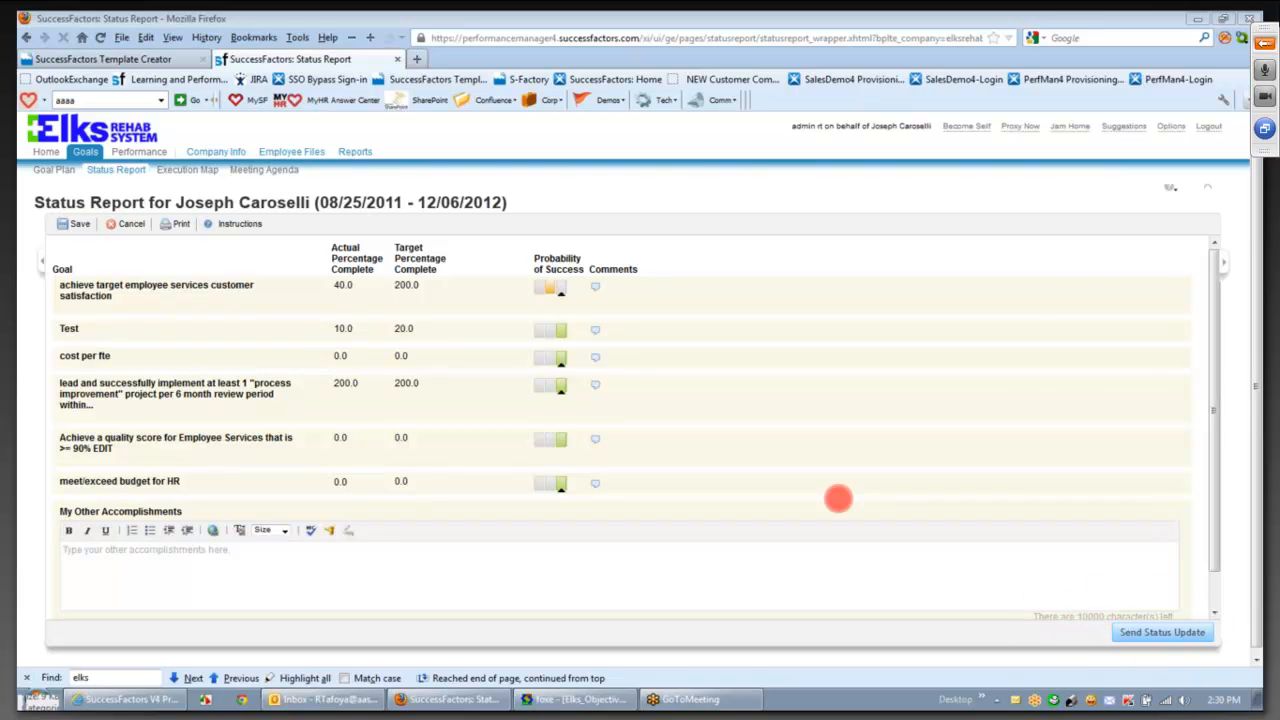
# - Review the customer satisfaction goal's Edit Goal form from the goal plan, then cancel without saving
pyautogui.click(86, 154)
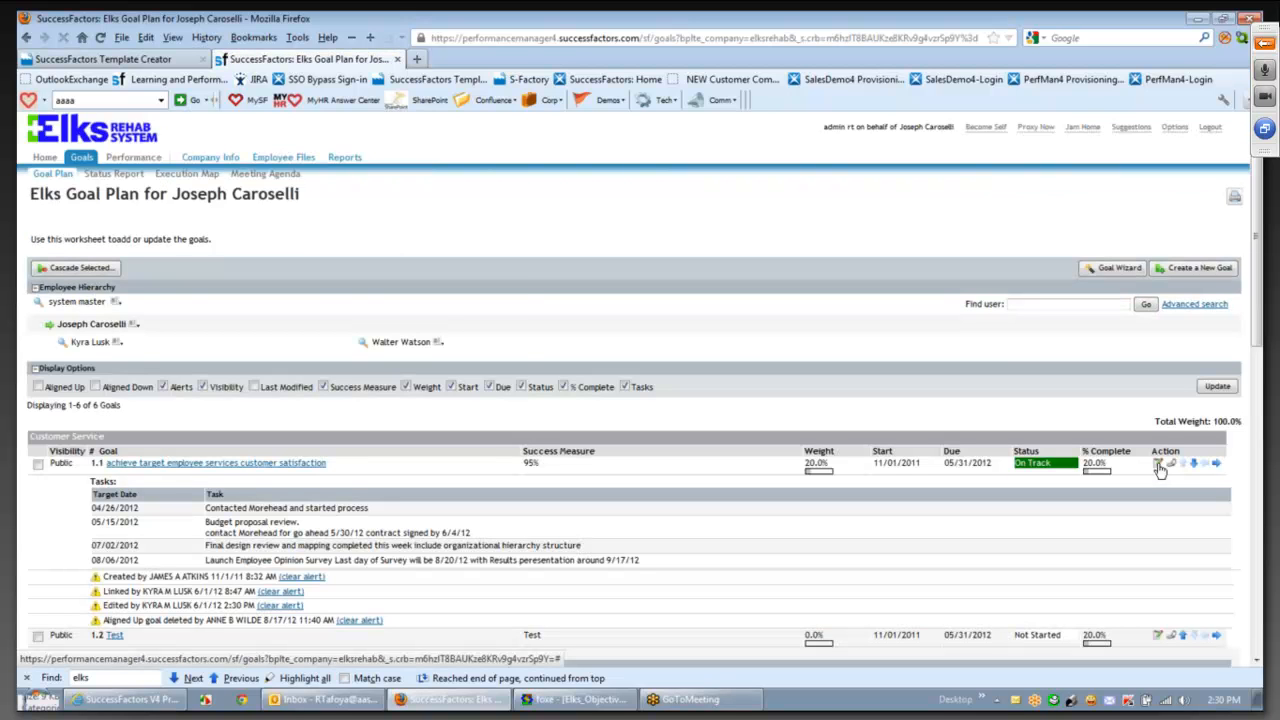
pyautogui.click(1158, 466)
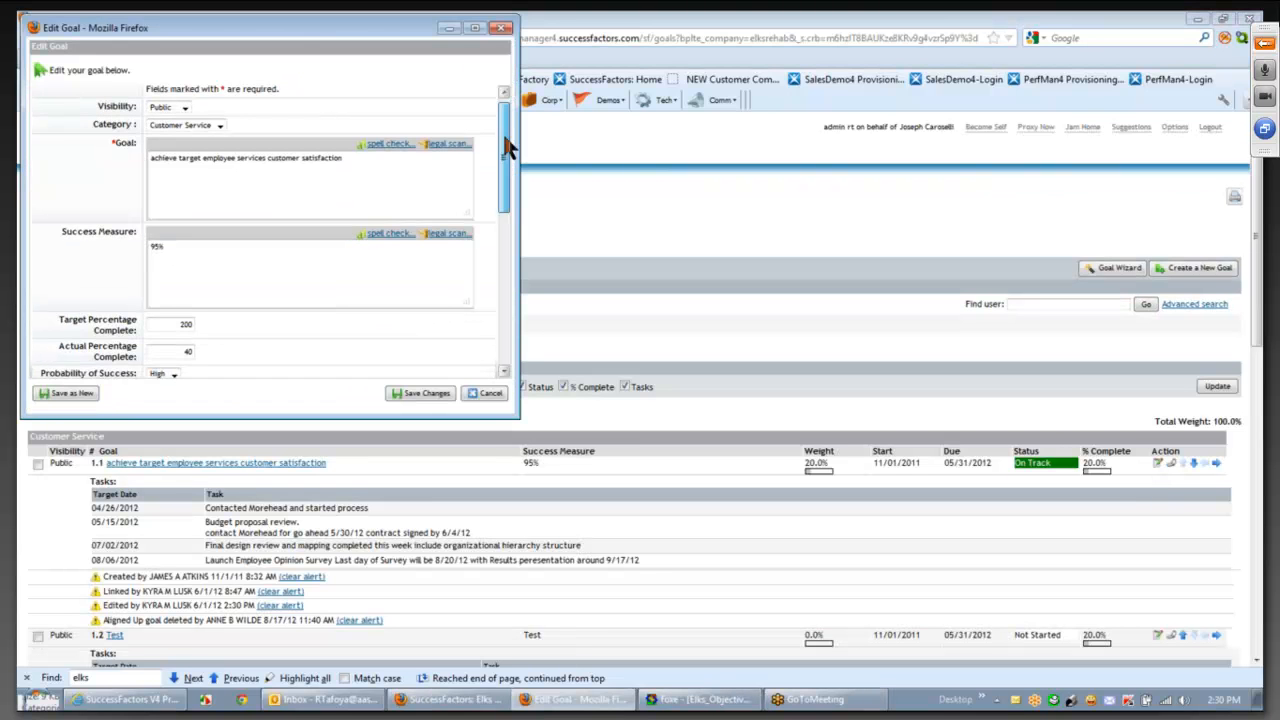
pyautogui.moveTo(505, 147); pyautogui.dragTo(512, 191)
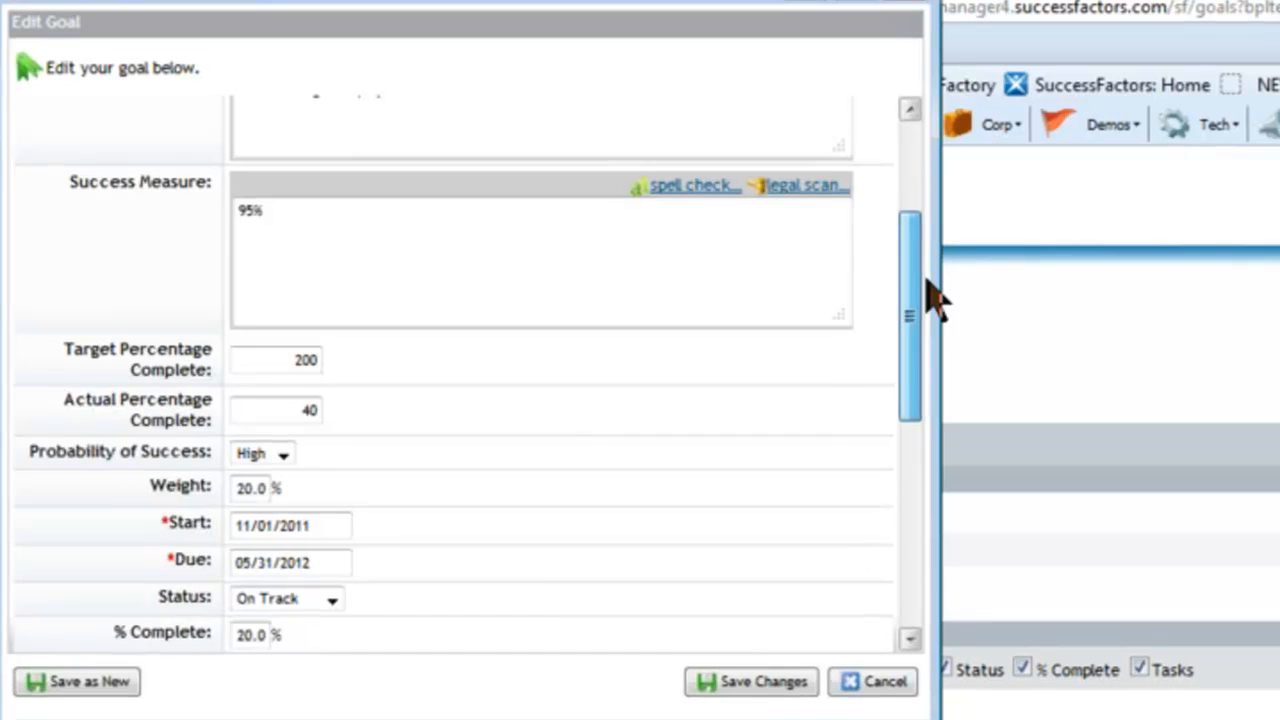
pyautogui.scroll(-3, 900, 290)
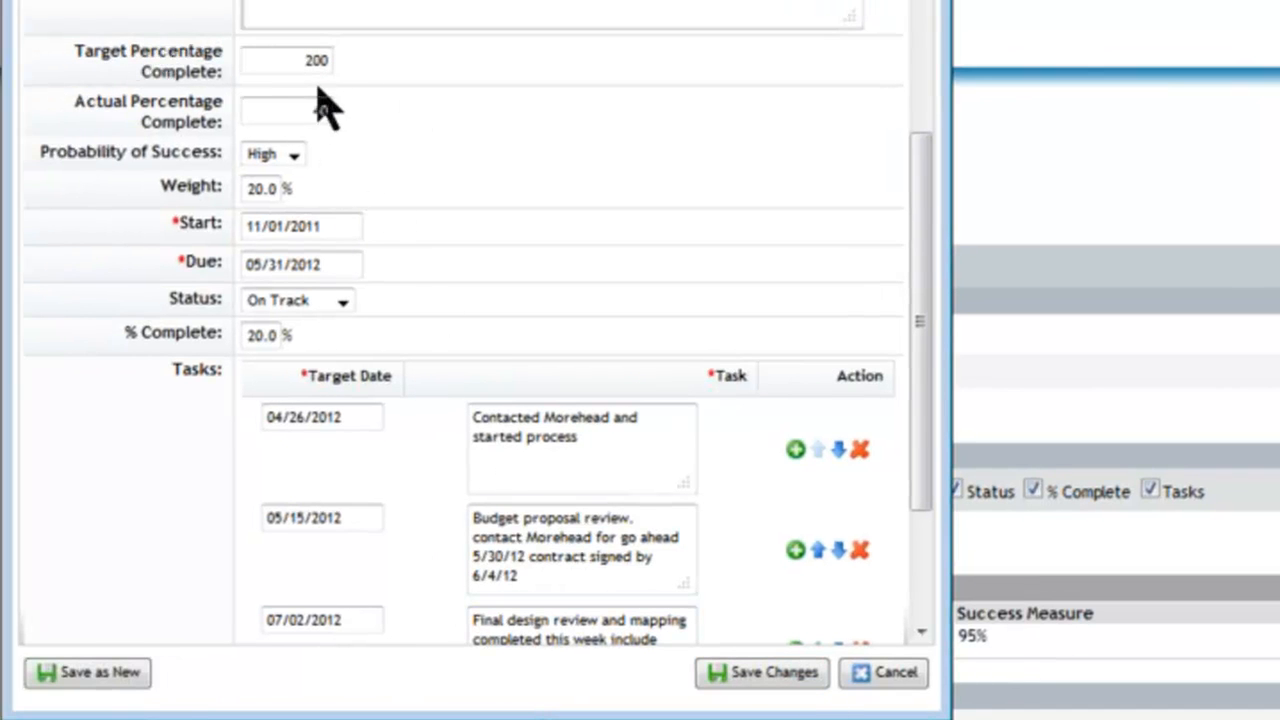
pyautogui.click(884, 672)
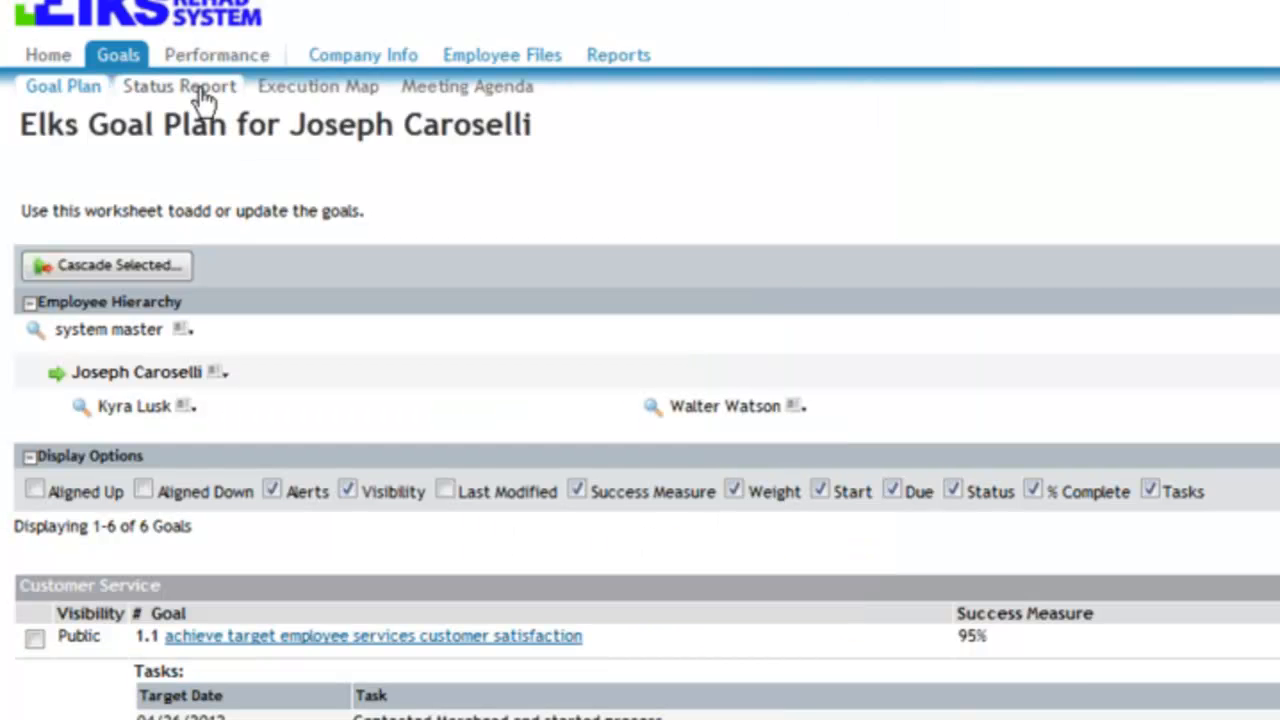
# - Use Proxy Now to act as the direct report
pyautogui.click(201, 88)
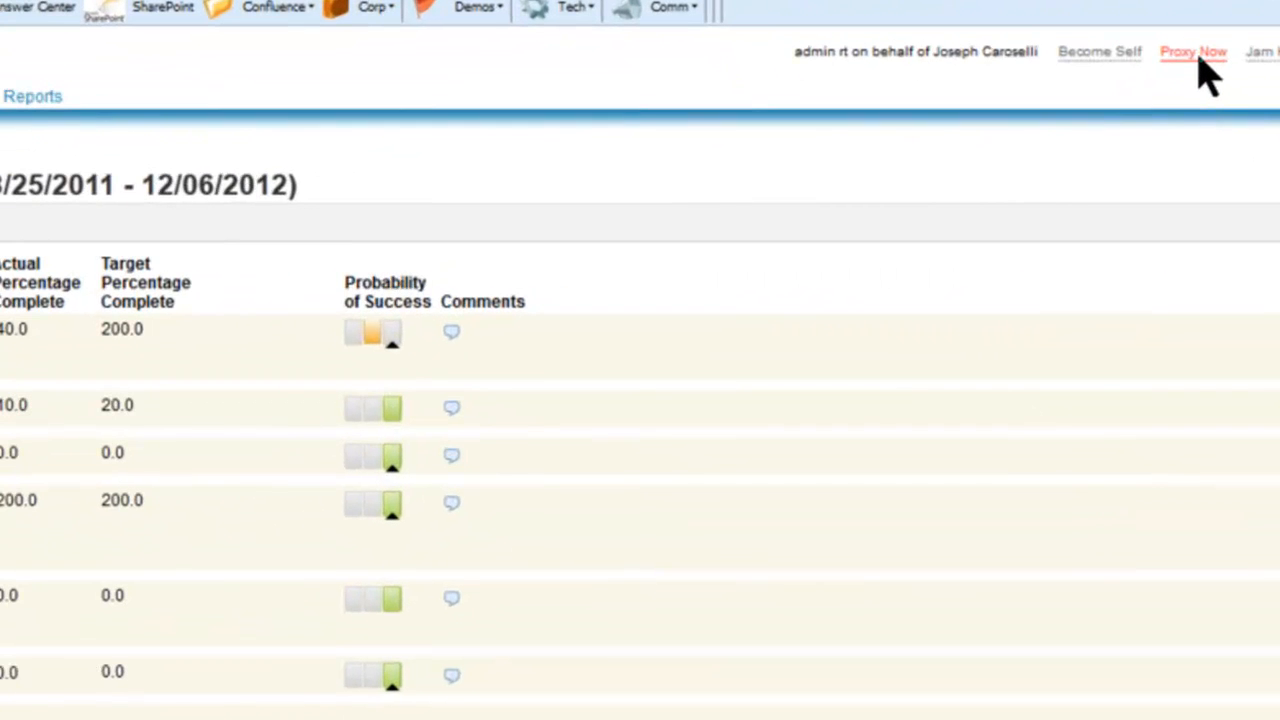
pyautogui.click(1196, 55)
pyautogui.write('kyra')
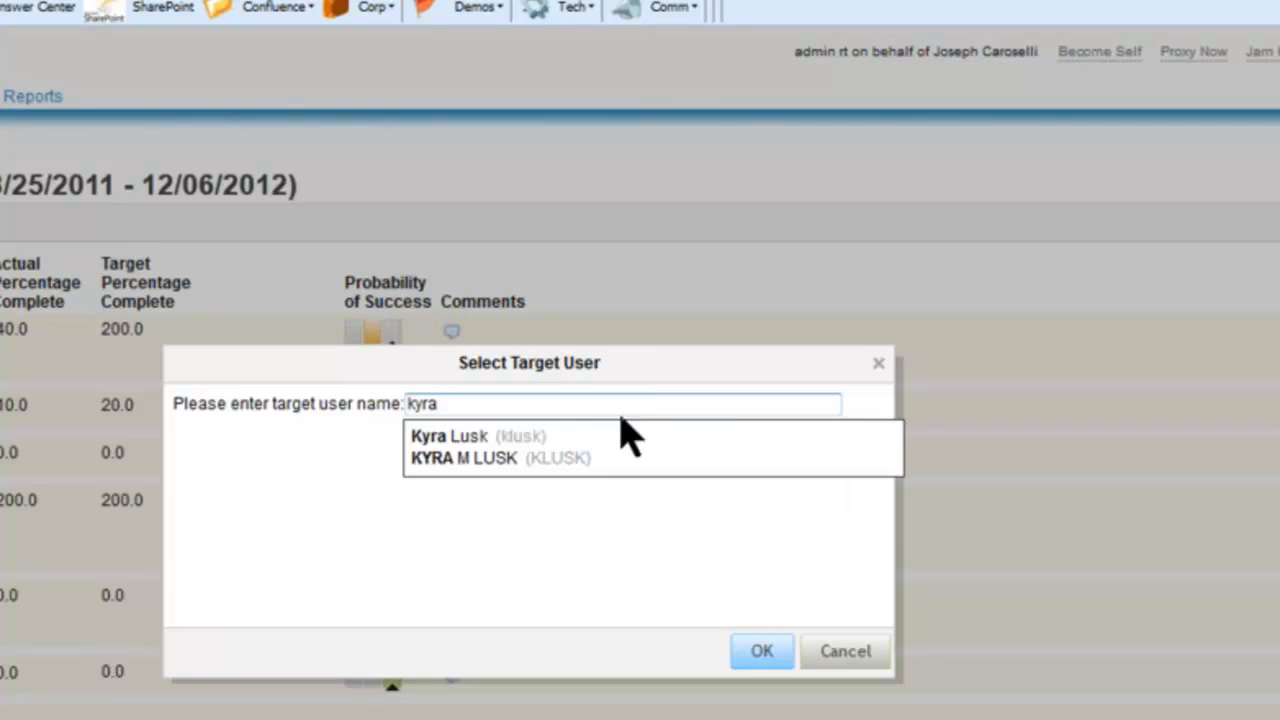
pyautogui.click(586, 437)
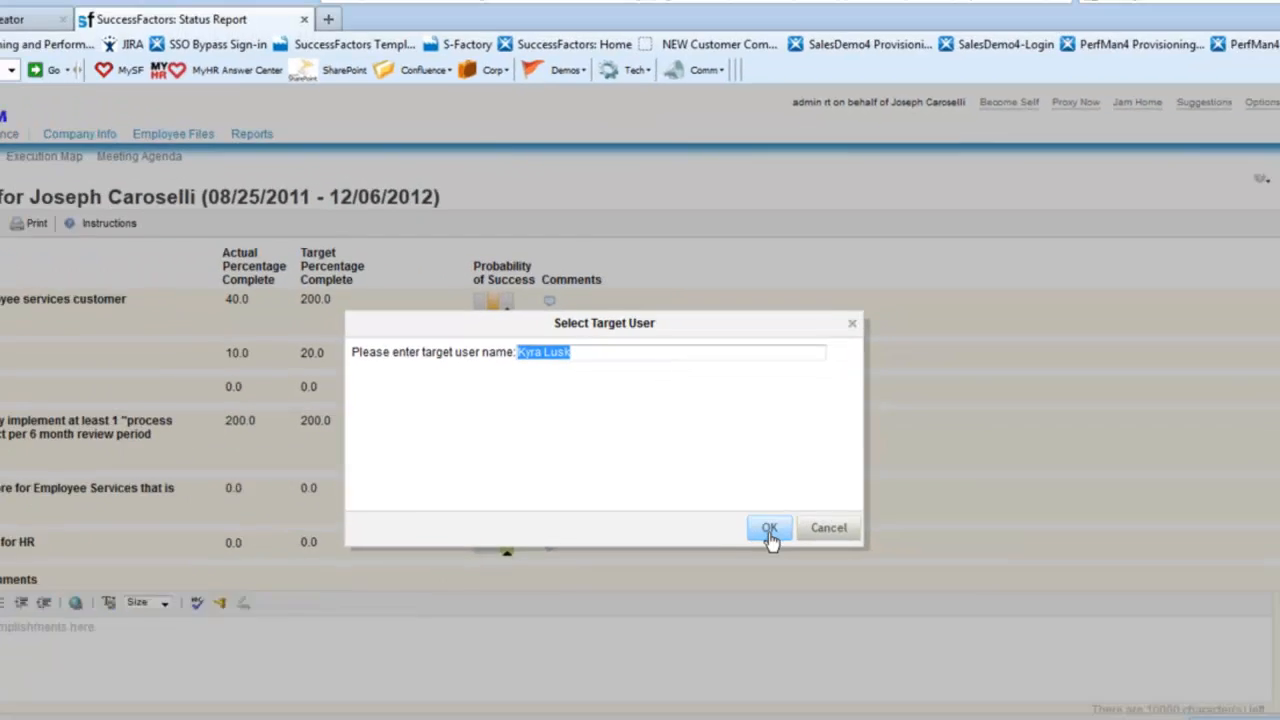
pyautogui.click(769, 530)
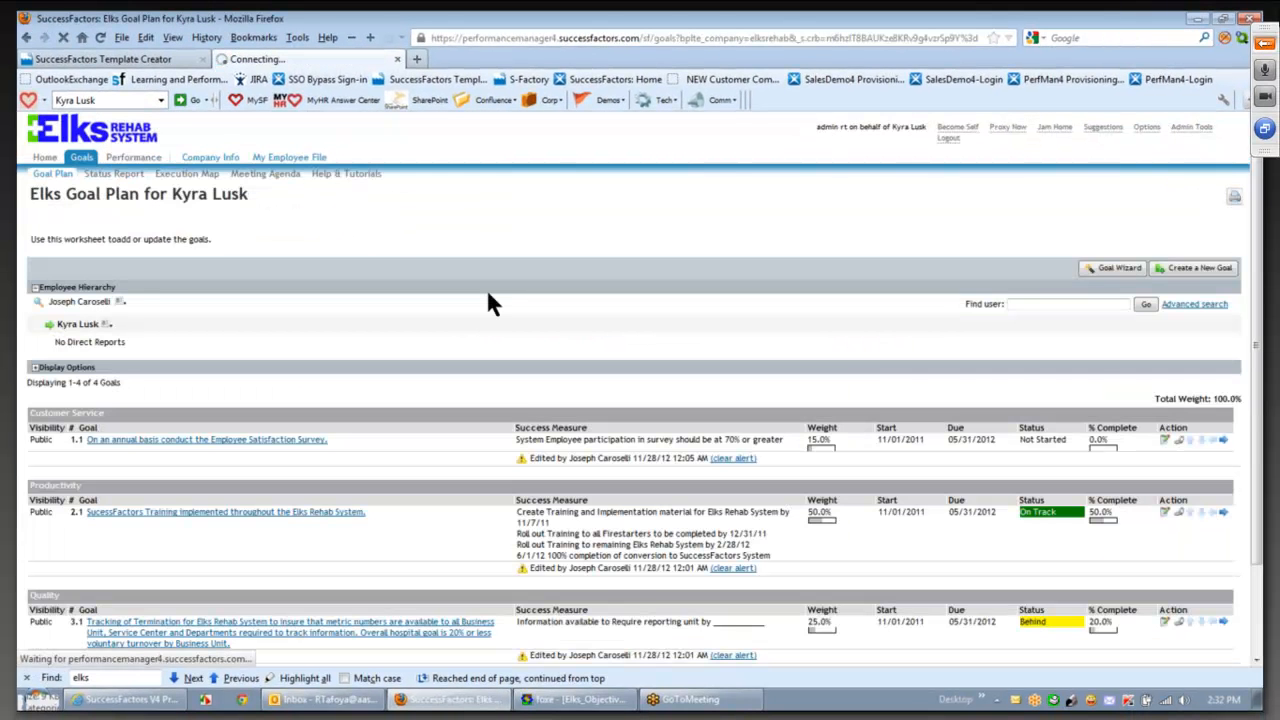
# - Send her status update with 'Testing Status Report' under My Other Accomplishments
pyautogui.click(131, 175)
pyautogui.click(410, 560)
pyautogui.write('Testing Status Report')
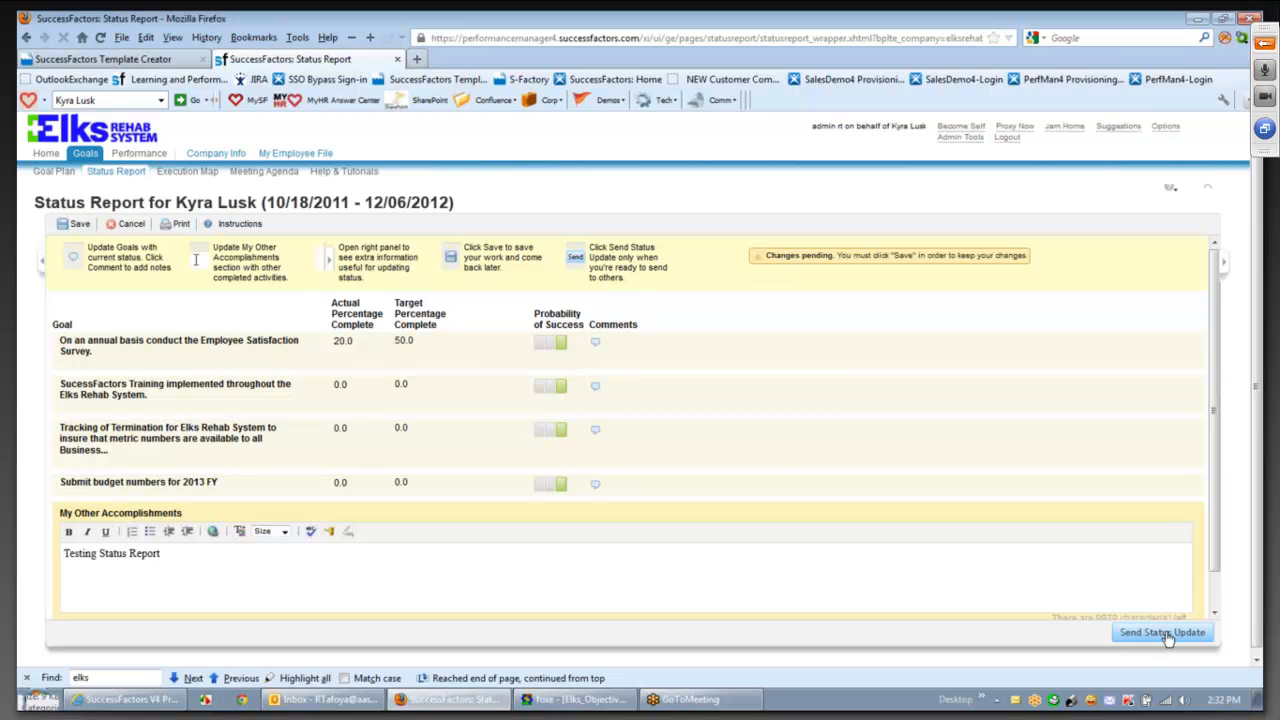
pyautogui.click(1170, 632)
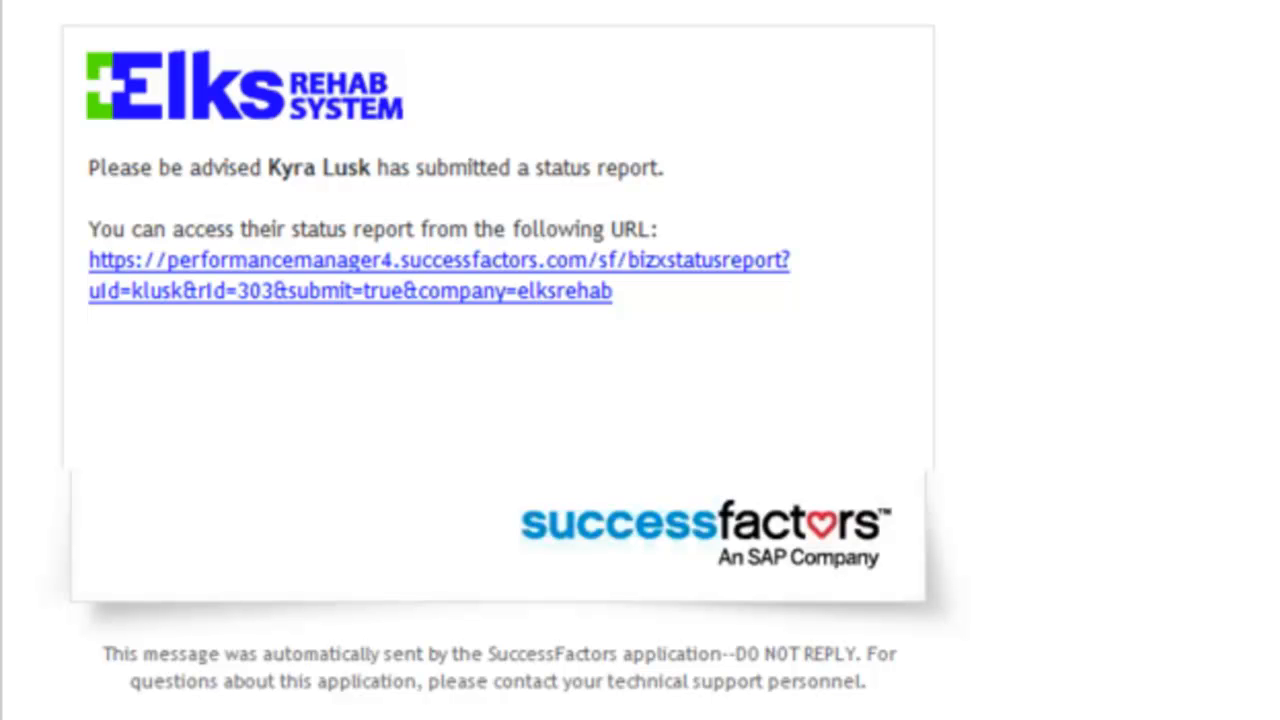
pyautogui.moveTo(485, 706)
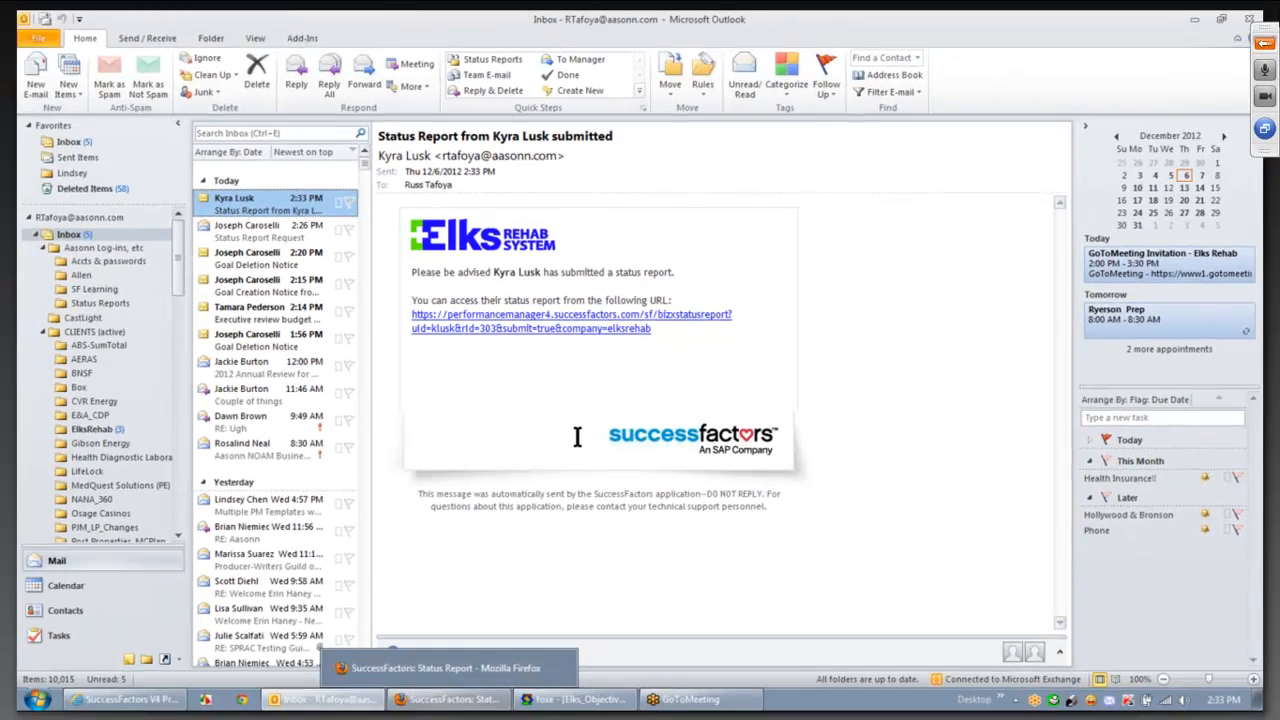
pyautogui.click(485, 703)
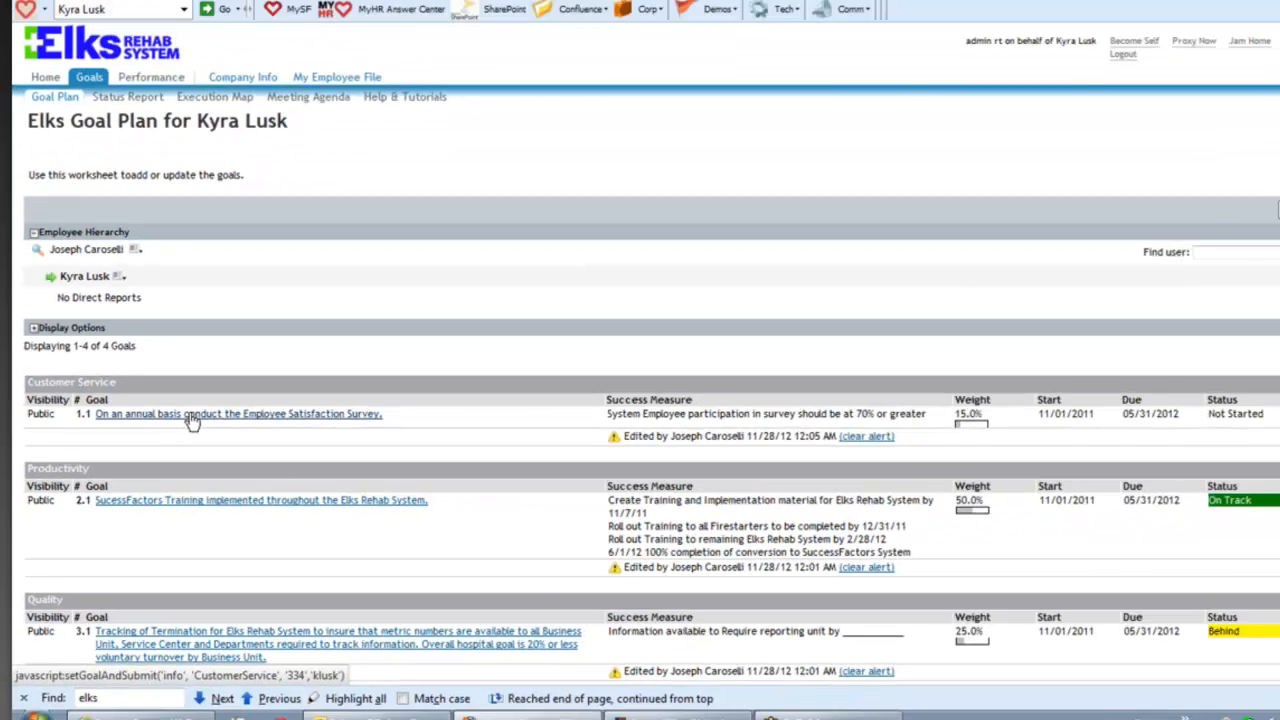
# - Open goal 1.1's detail view and compare earlier and latest versions in its Audit History
pyautogui.click(277, 338)
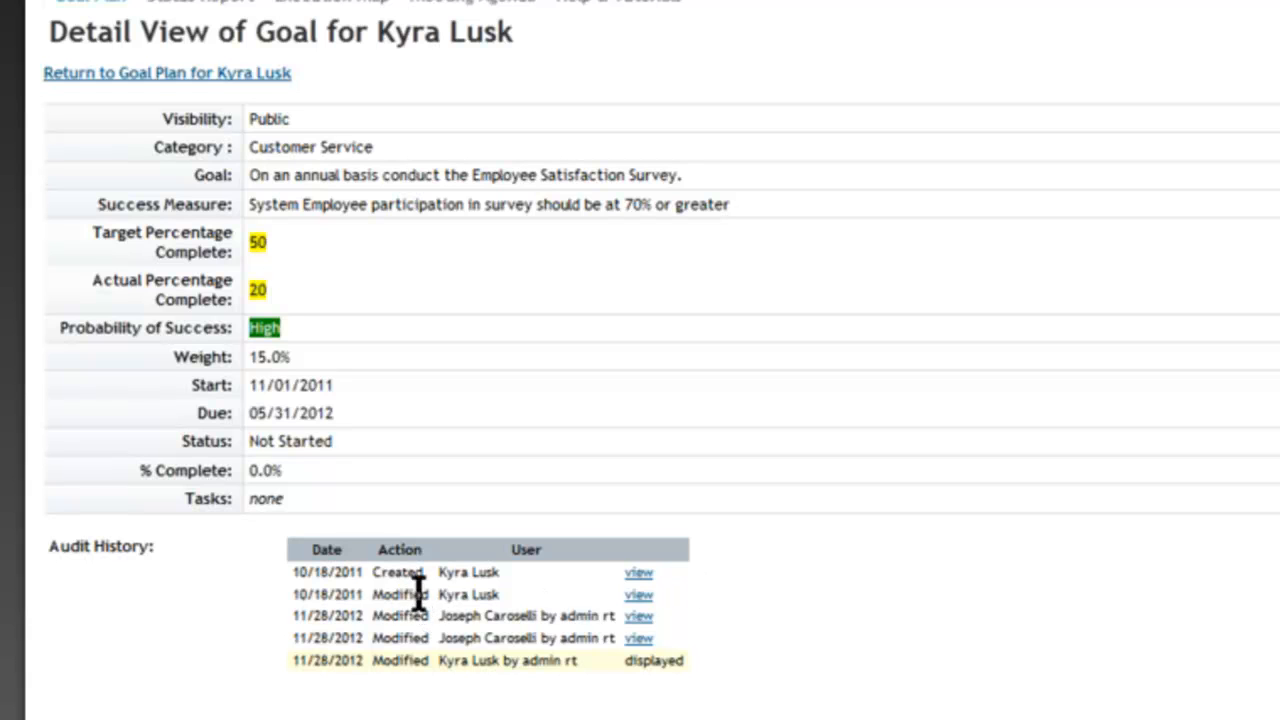
pyautogui.click(637, 595)
pyautogui.click(638, 662)
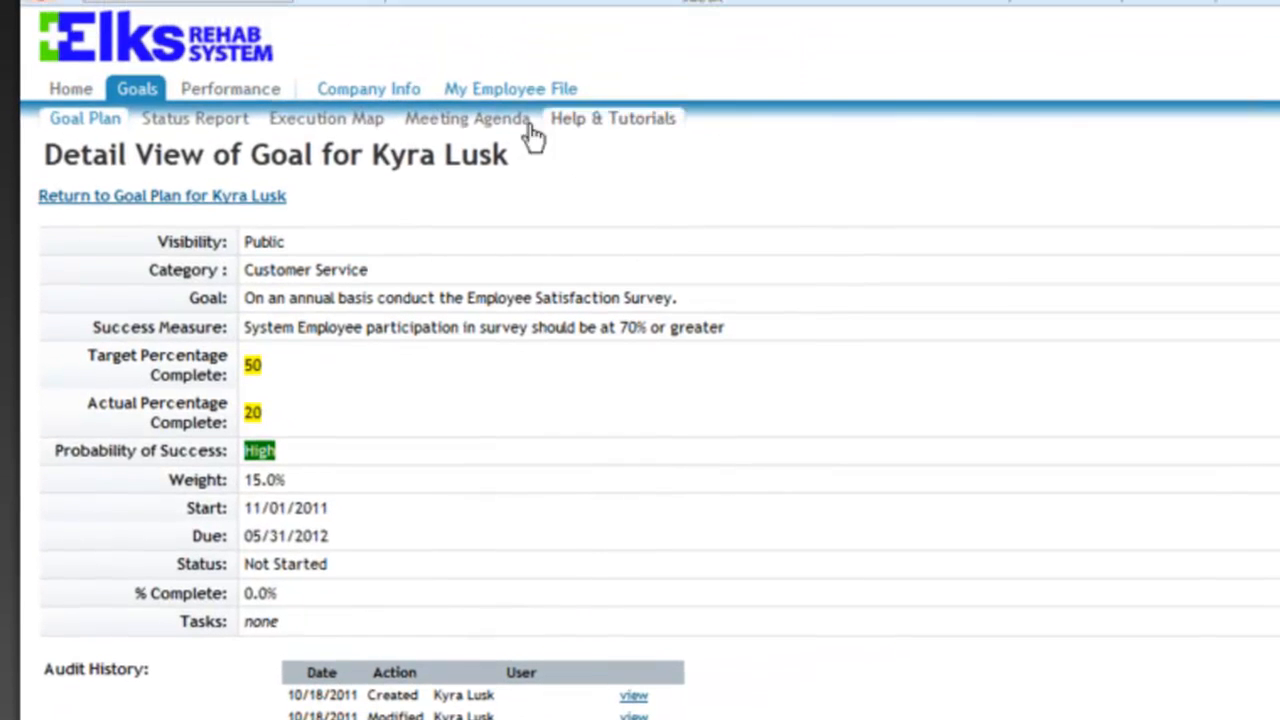
# - Return to the employee's Elks Goal Plan listing four goals totalling 100.0% weight
pyautogui.click(150, 98)
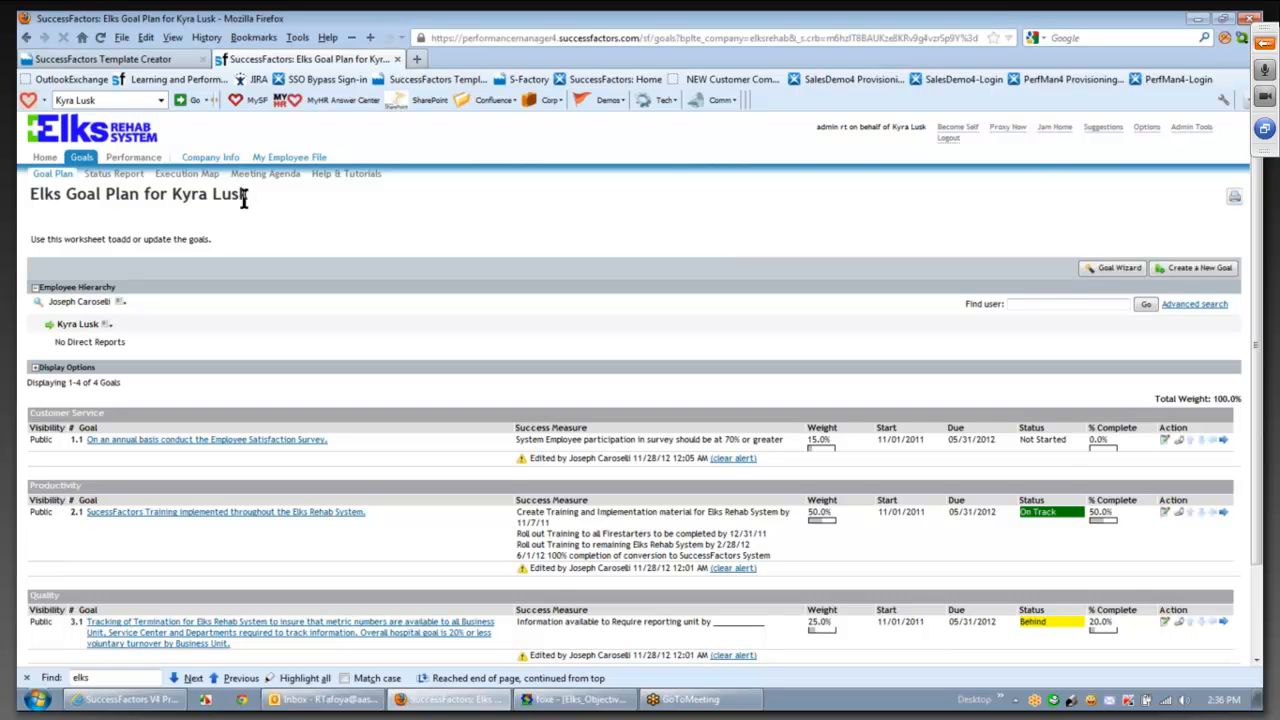
# - Proxy as the employee's manager via Proxy Now, arriving at his Home page to-dos
pyautogui.click(139, 163)
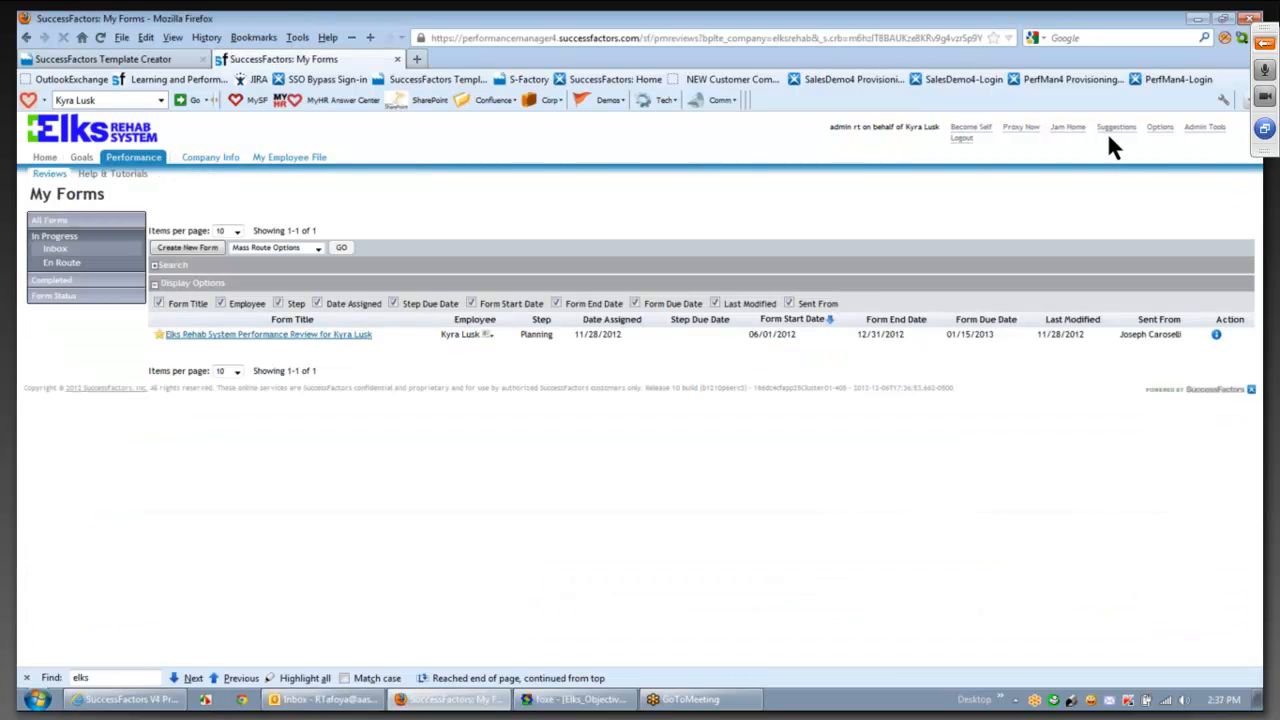
pyautogui.click(1022, 128)
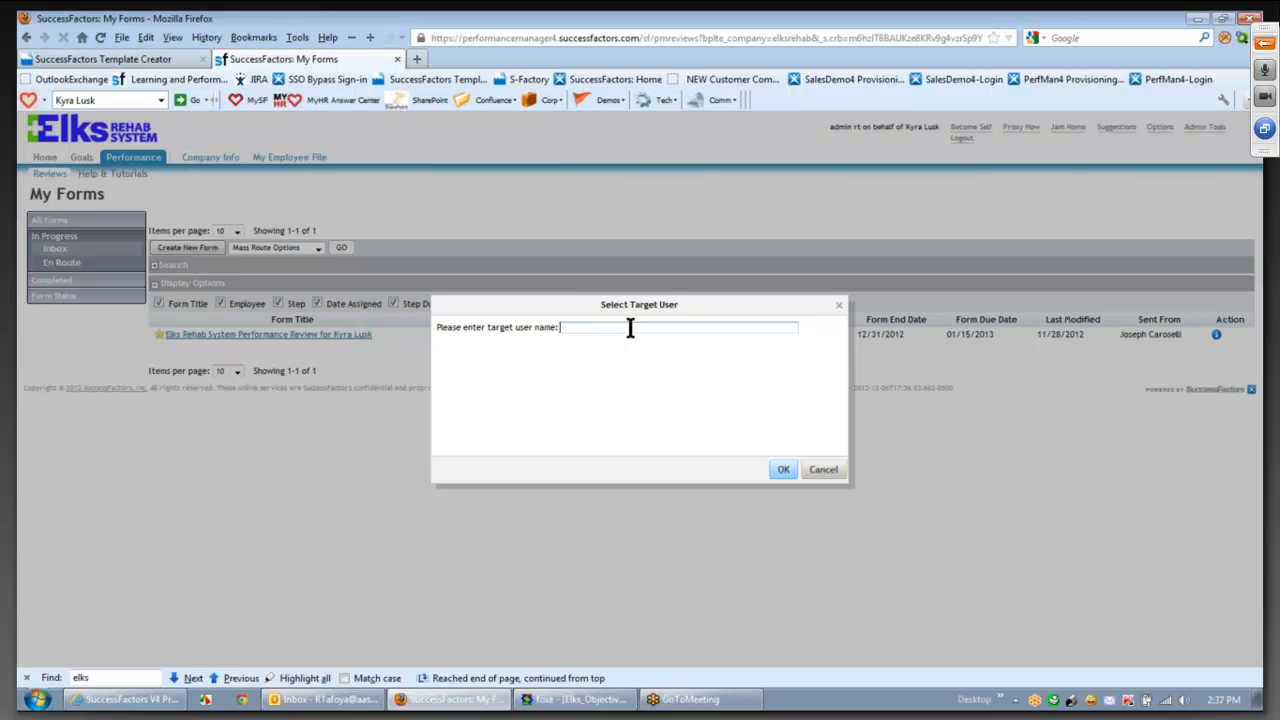
pyautogui.write('jo')
pyautogui.press('BackSpace')
pyautogui.press('BackSpace')
pyautogui.write('aaa')
pyautogui.click(623, 344)
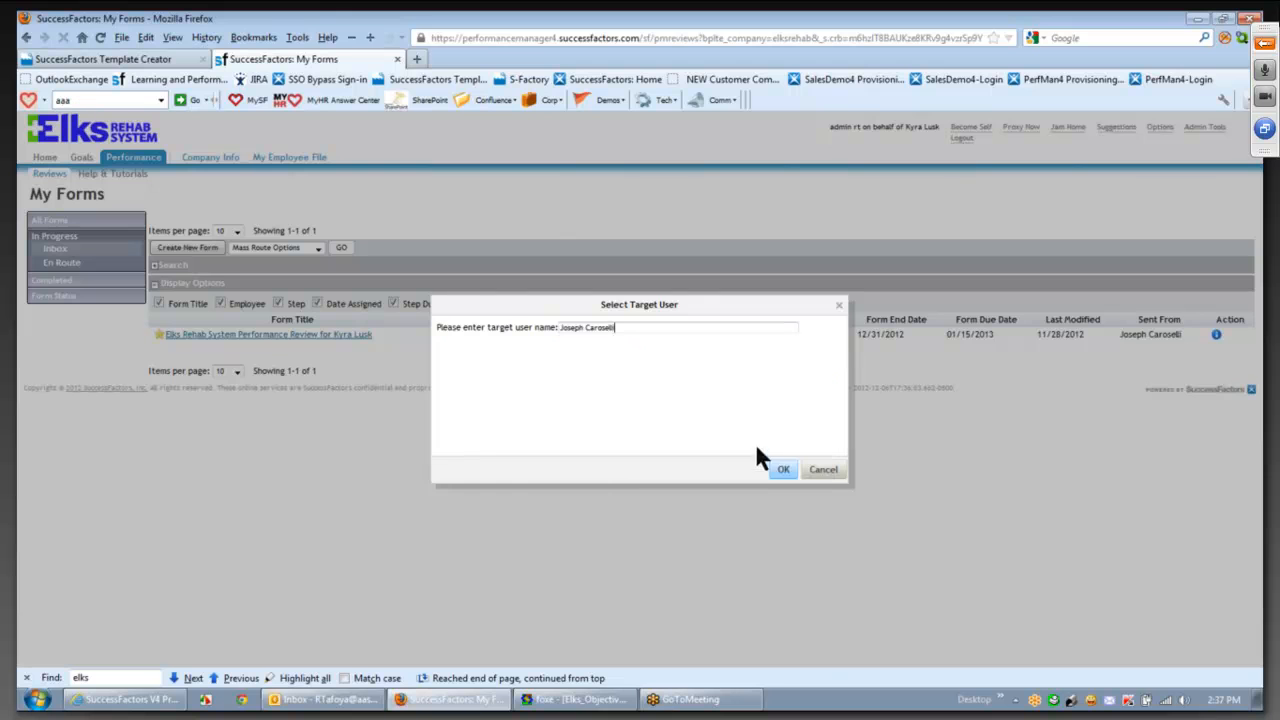
pyautogui.click(784, 470)
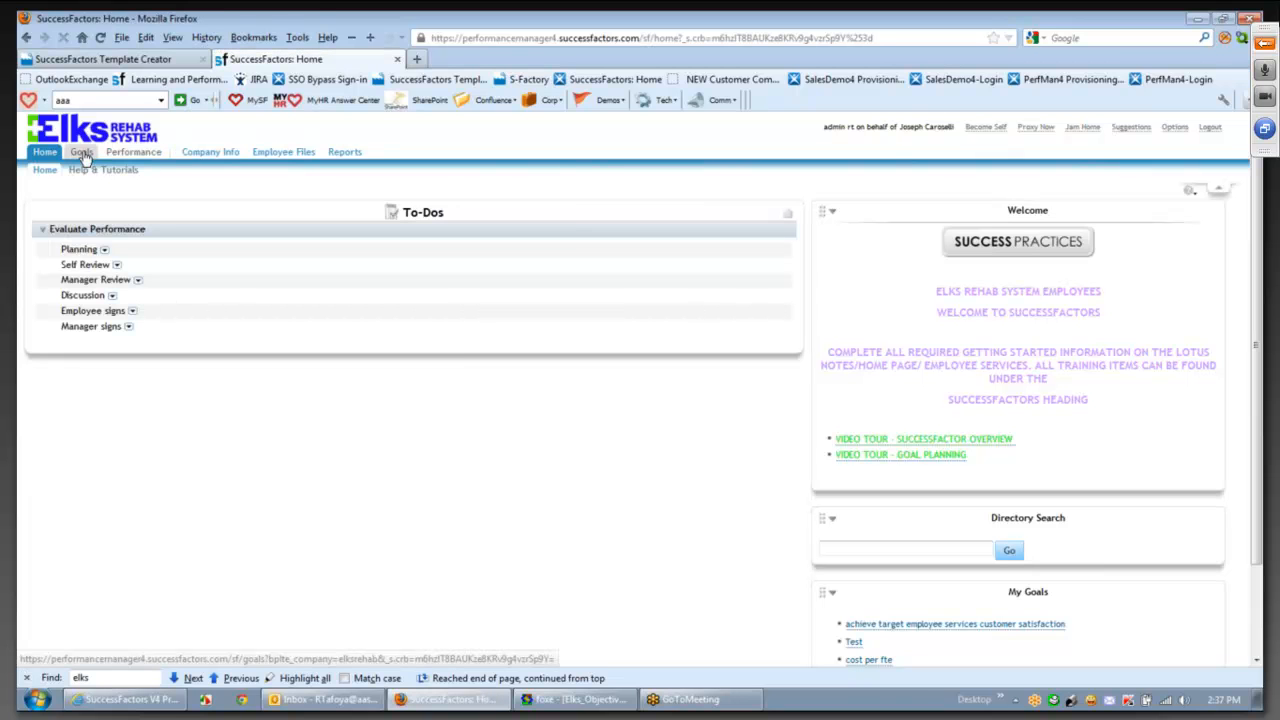
# - Open the manager's My Forms list of performance reviews from the Performance tab
pyautogui.click(133, 160)
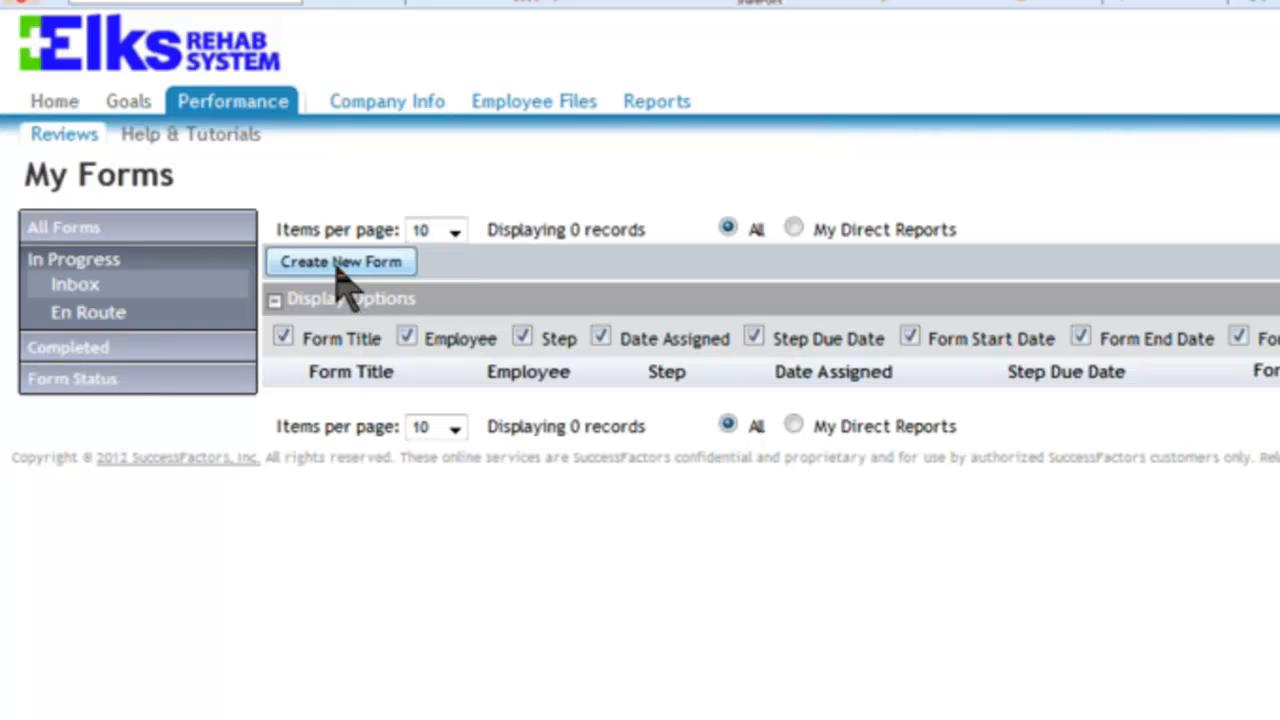
# - Create a review form for the second employee covering 06/01/2011–05/31/2012, due 06/30/2012
pyautogui.click(340, 263)
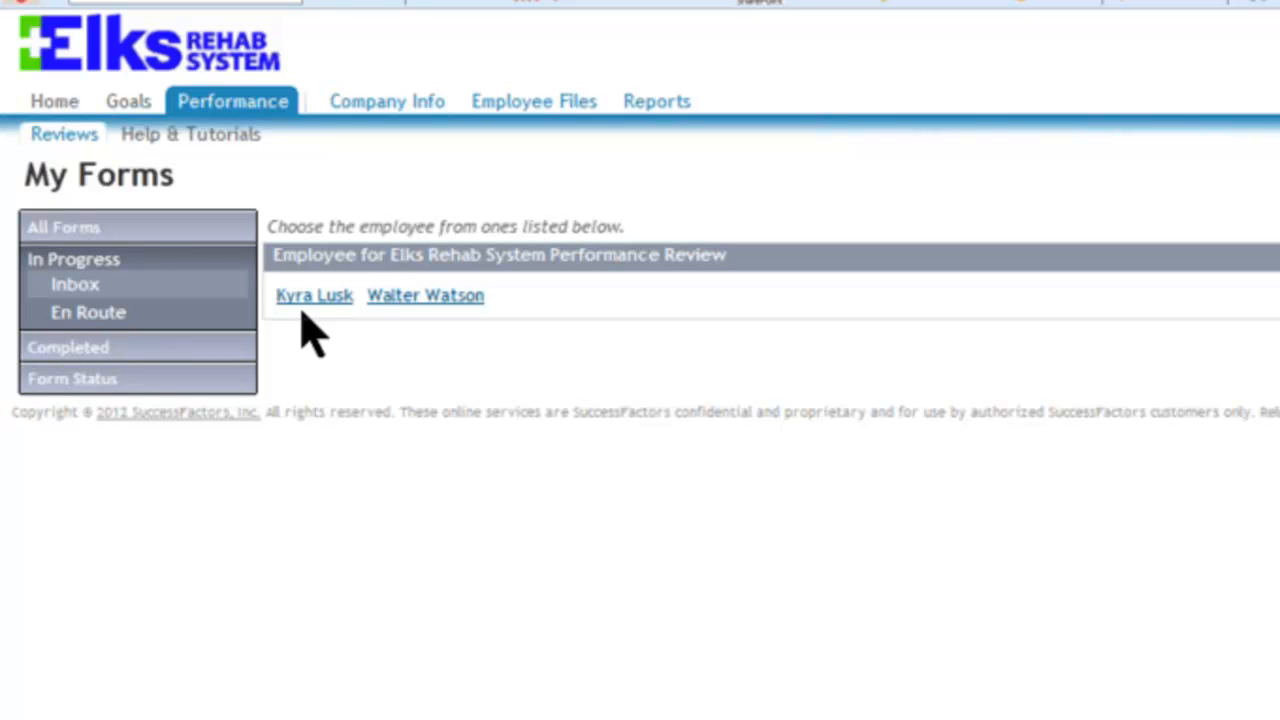
pyautogui.click(410, 298)
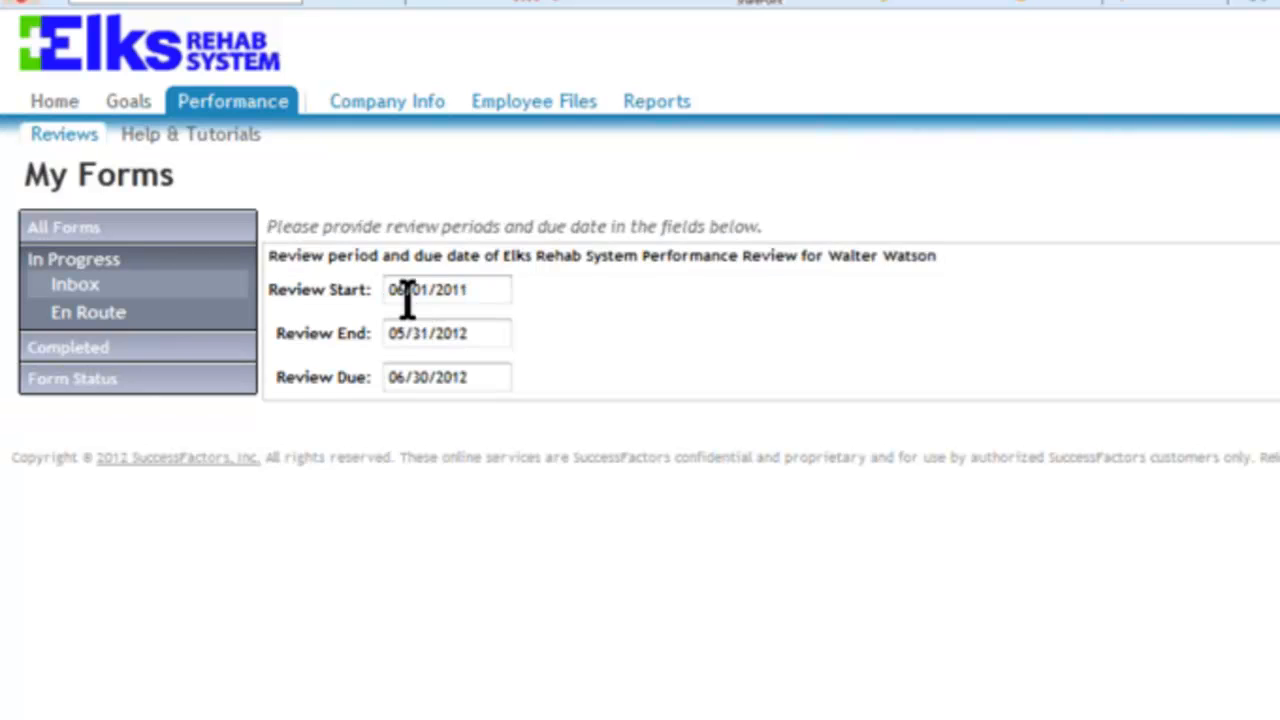
pyautogui.click(473, 372)
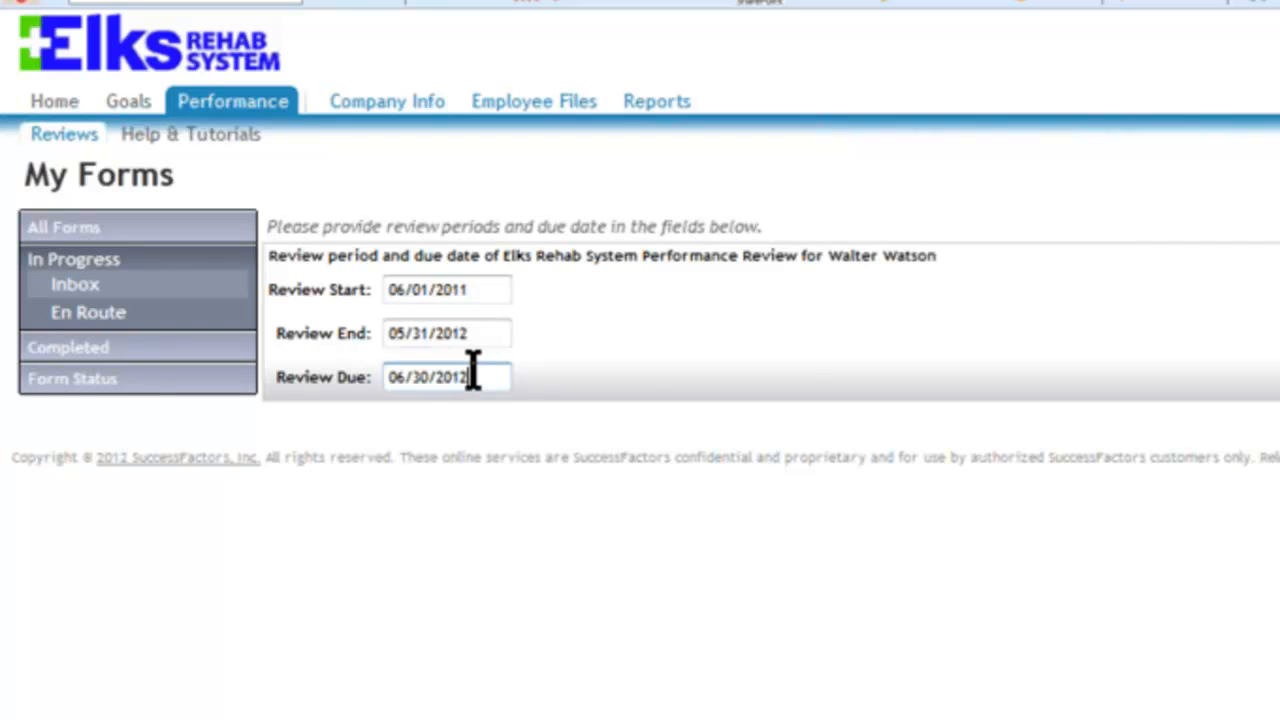
pyautogui.click(445, 465)
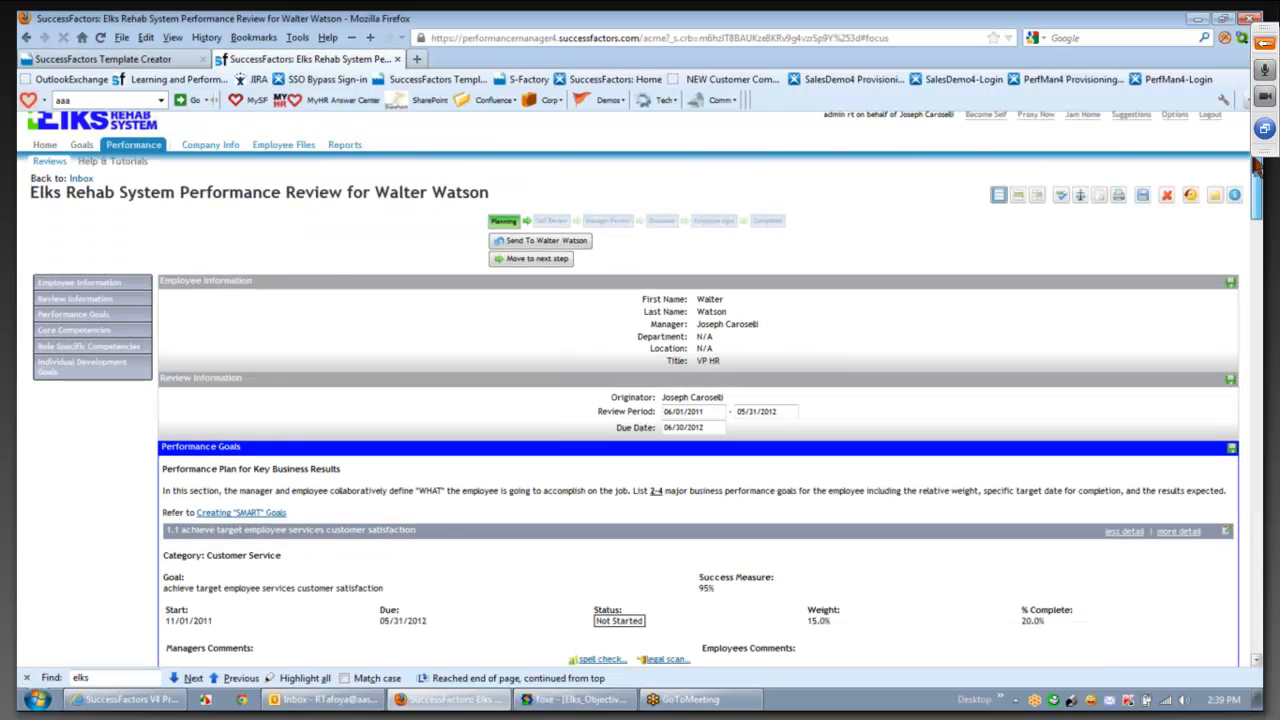
pyautogui.scroll(-1, 1257, 167)
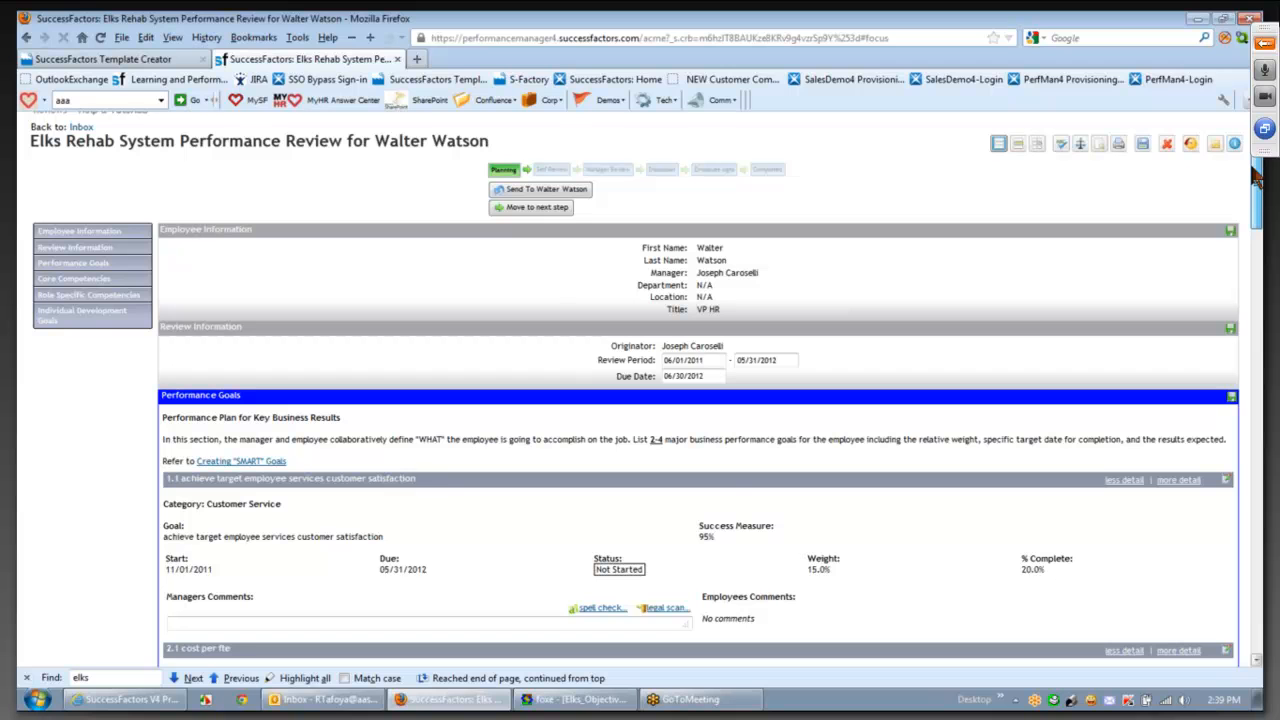
pyautogui.moveTo(1256, 174); pyautogui.dragTo(1257, 178)
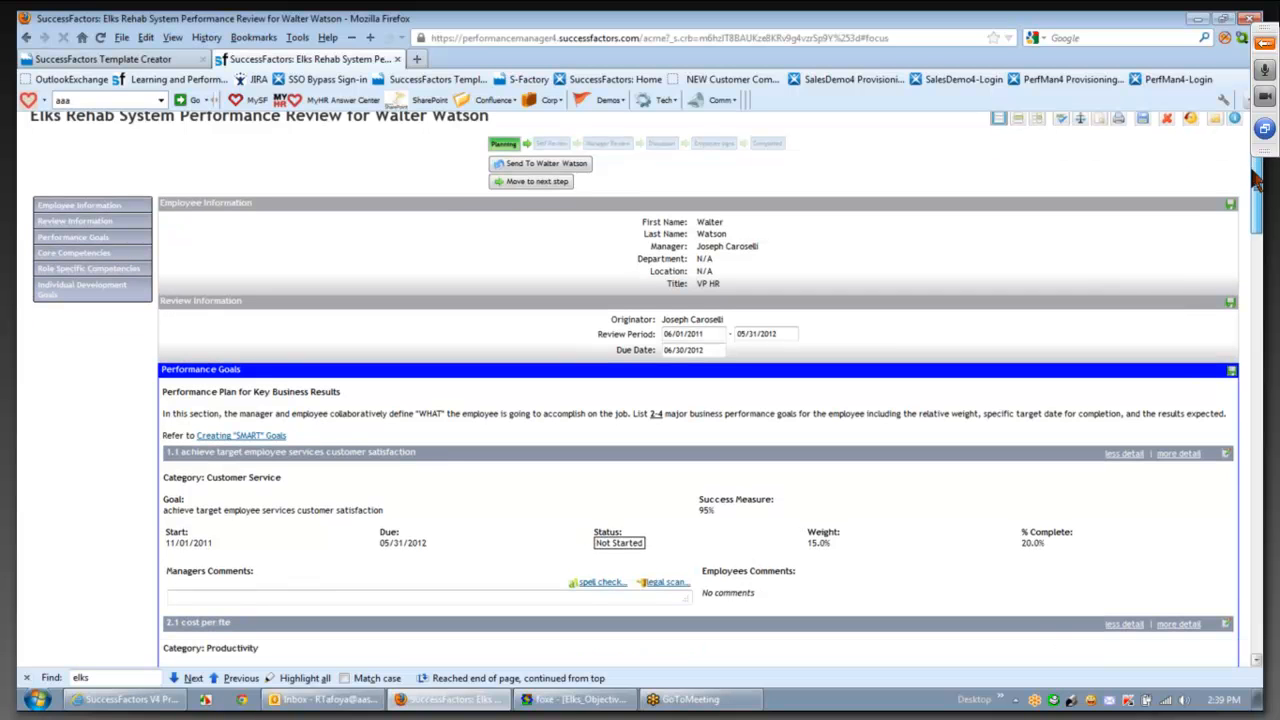
pyautogui.moveTo(1254, 175); pyautogui.dragTo(1254, 169)
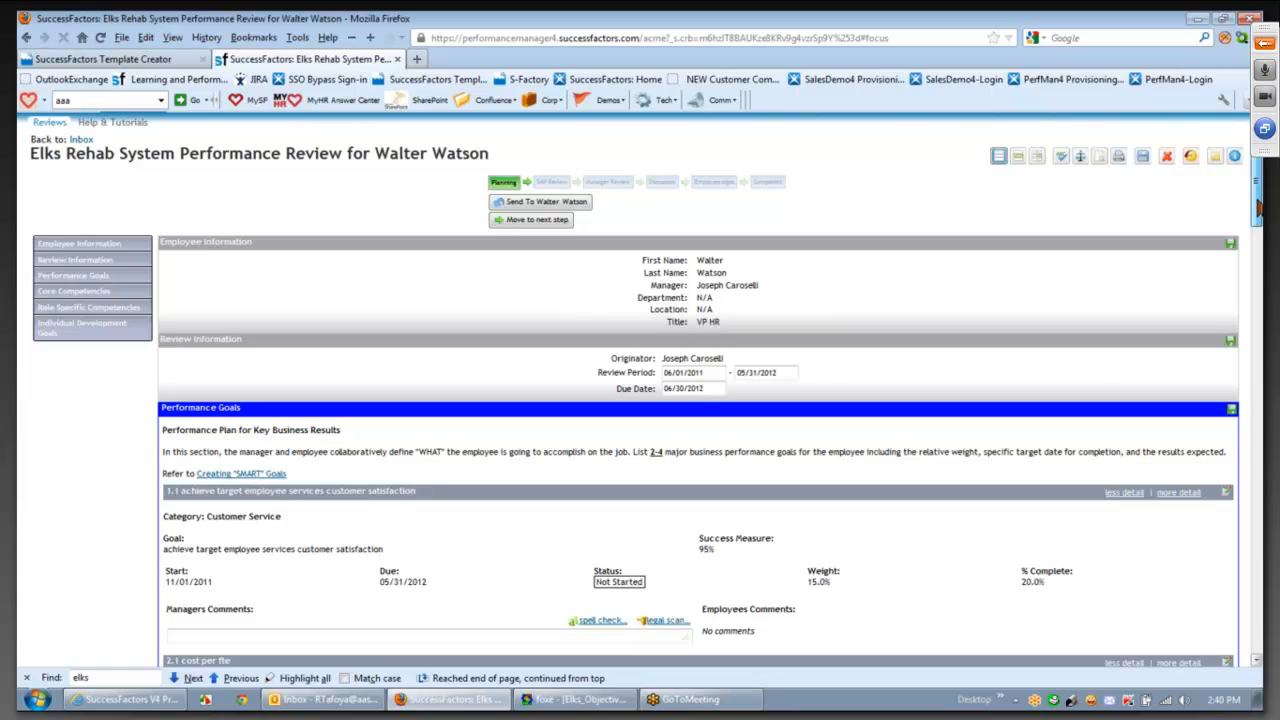
pyautogui.moveTo(1258, 205); pyautogui.dragTo(1258, 243)
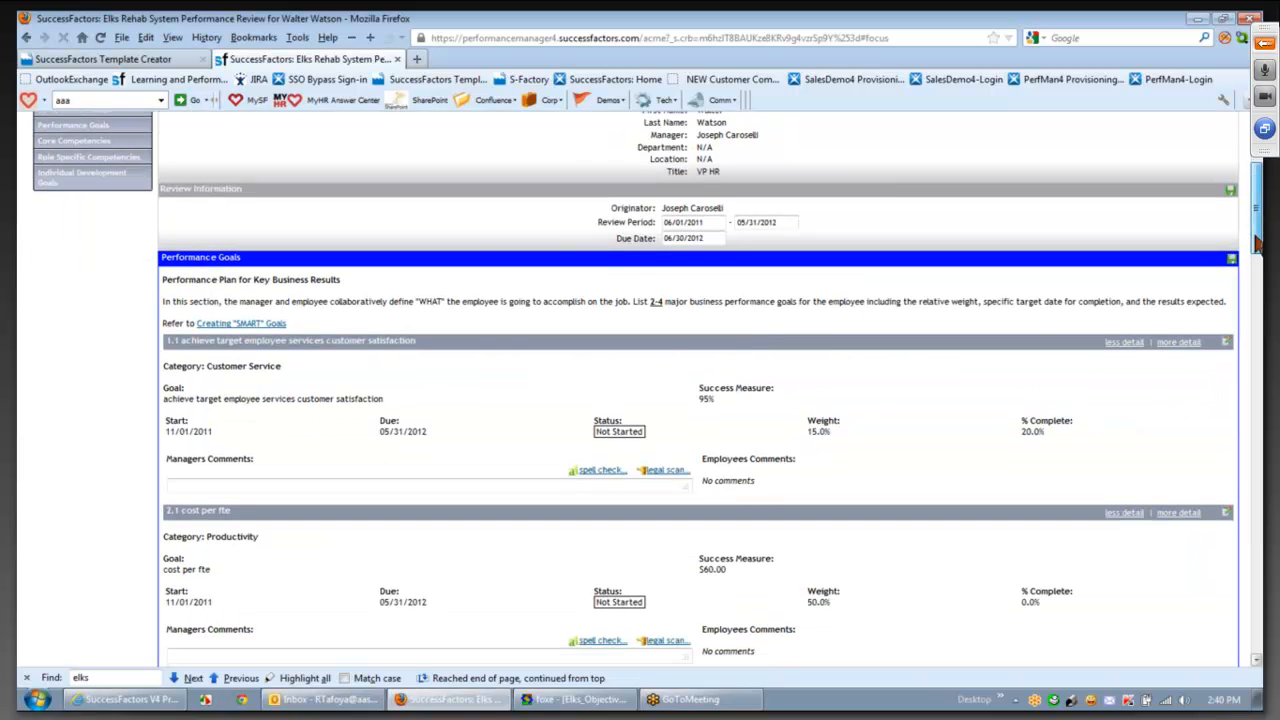
pyautogui.moveTo(1258, 243); pyautogui.dragTo(1258, 289)
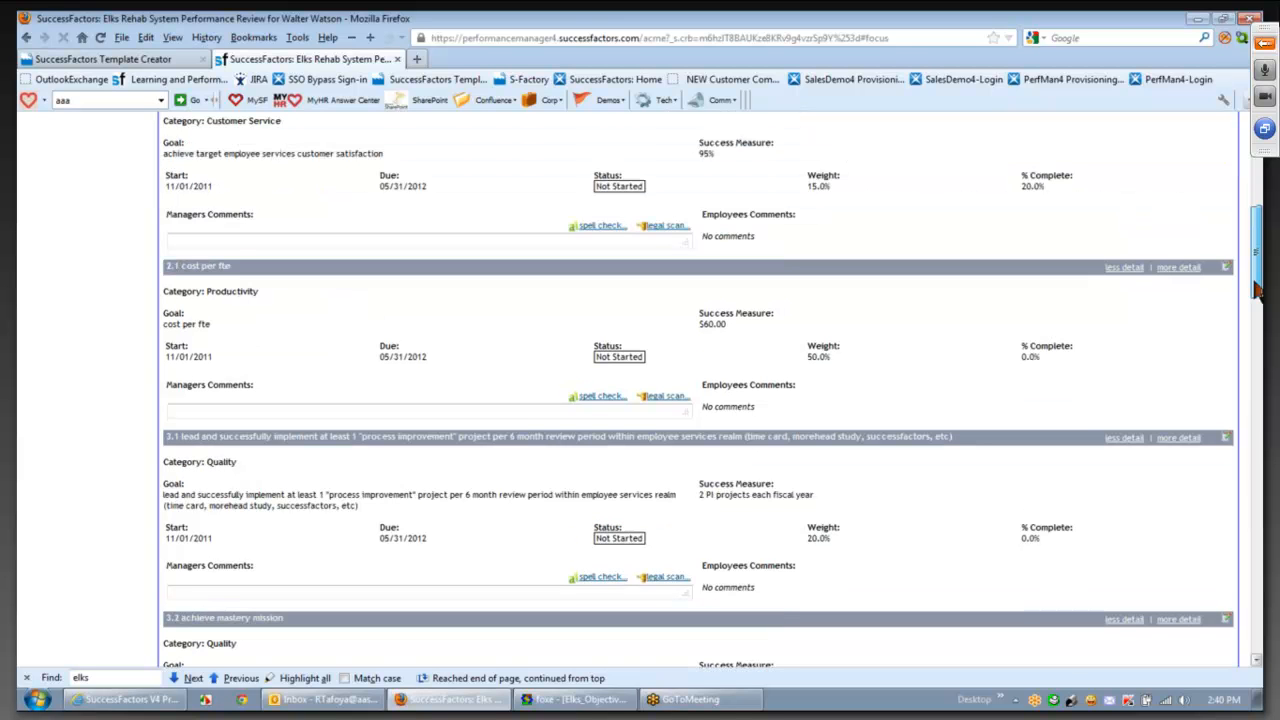
pyautogui.moveTo(1258, 289); pyautogui.dragTo(1259, 378)
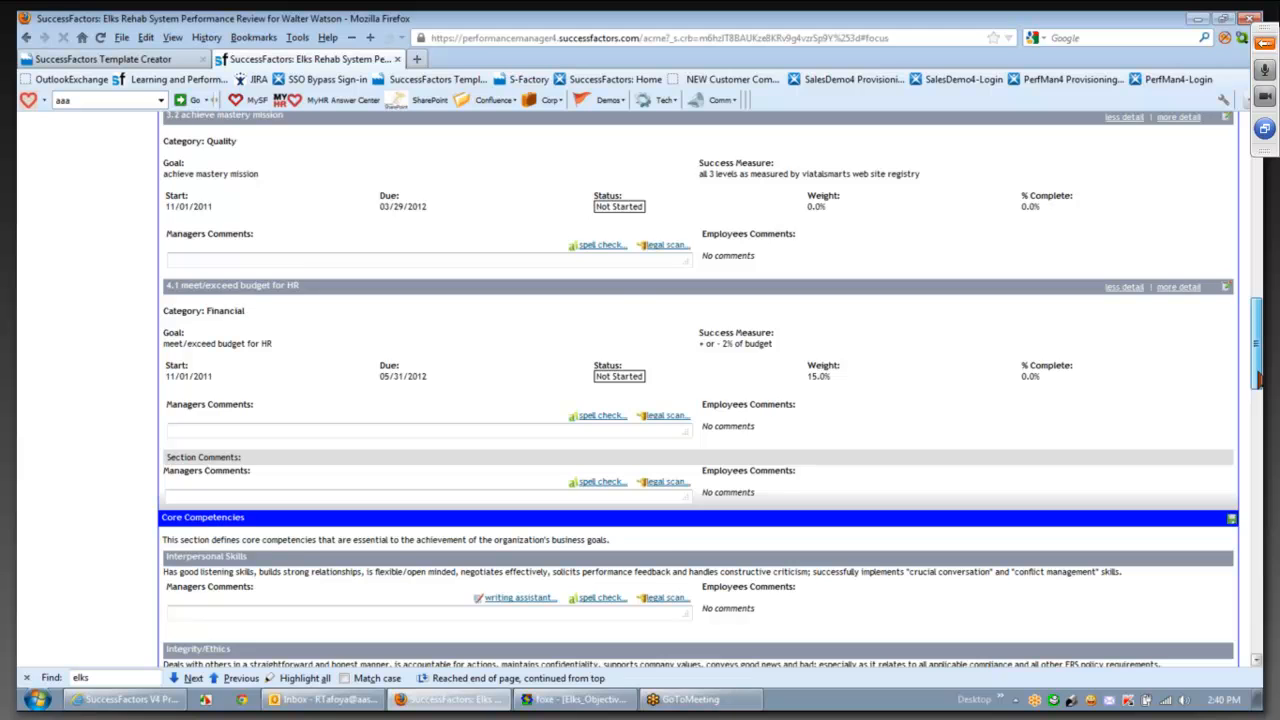
pyautogui.moveTo(1259, 378); pyautogui.dragTo(1259, 423)
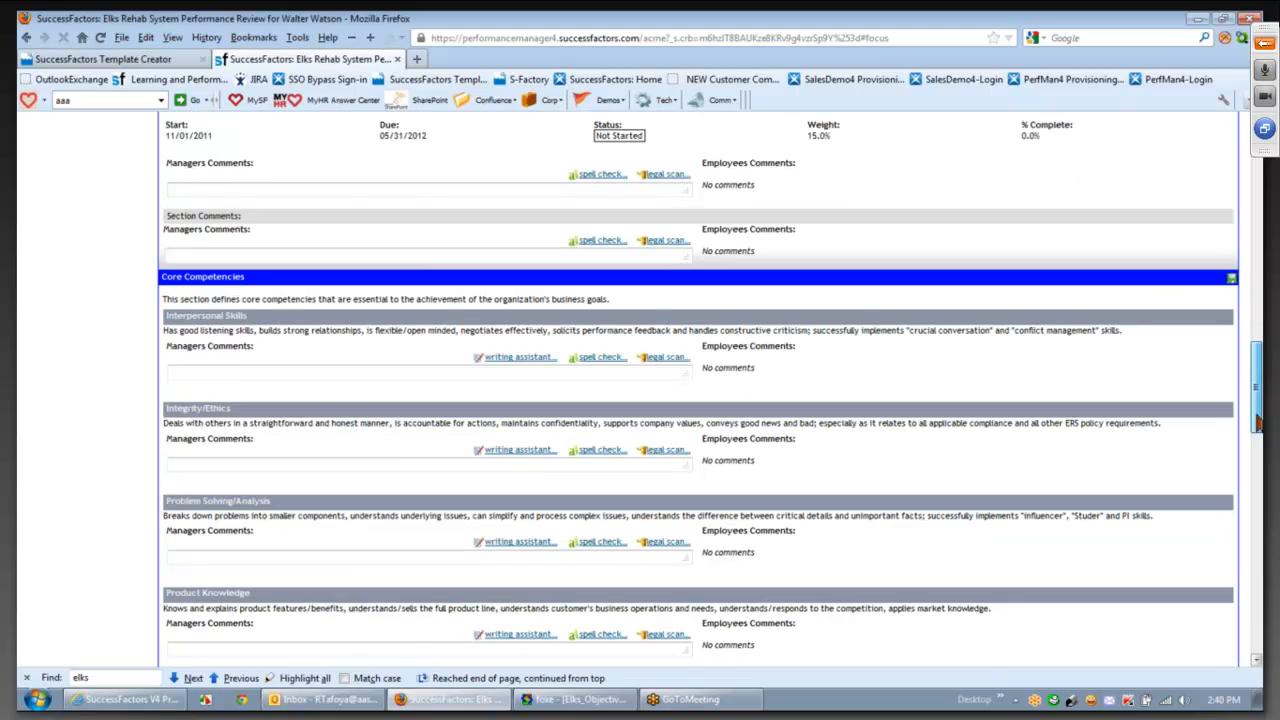
pyautogui.moveTo(1259, 423); pyautogui.dragTo(1258, 648)
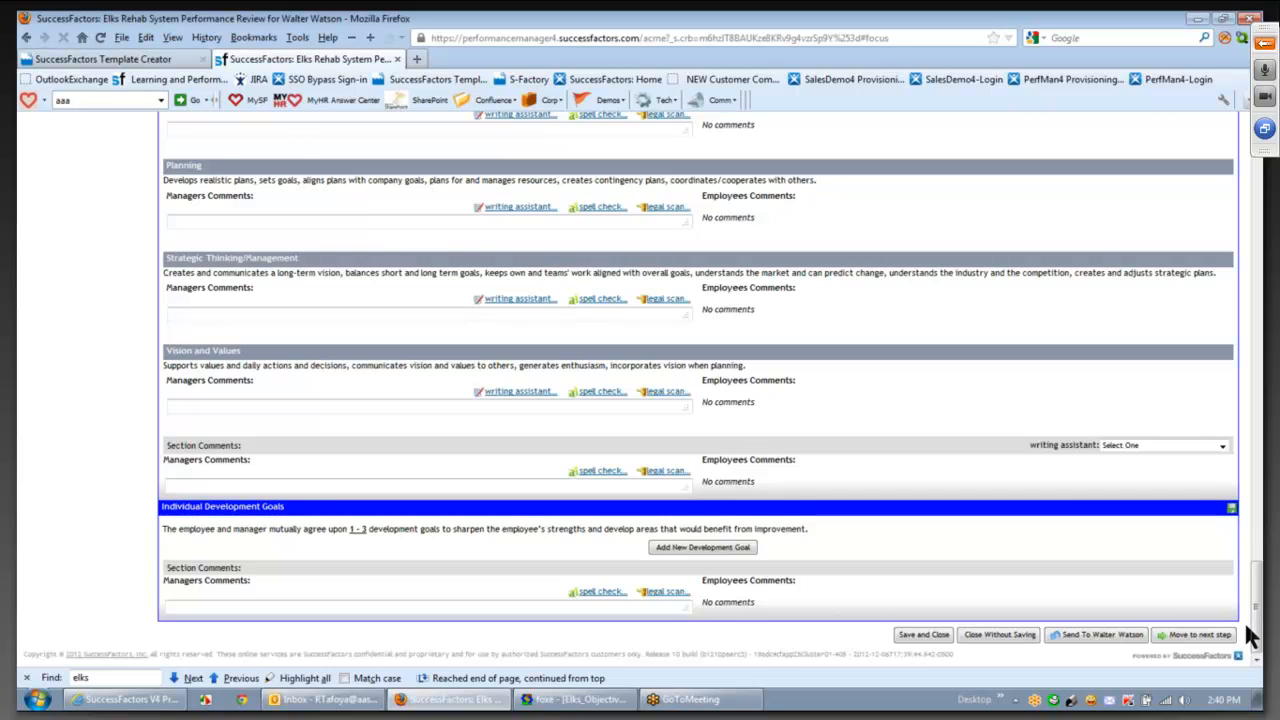
pyautogui.hotkey('ctrl', '-')
pyautogui.moveTo(1254, 619); pyautogui.dragTo(1241, 559)
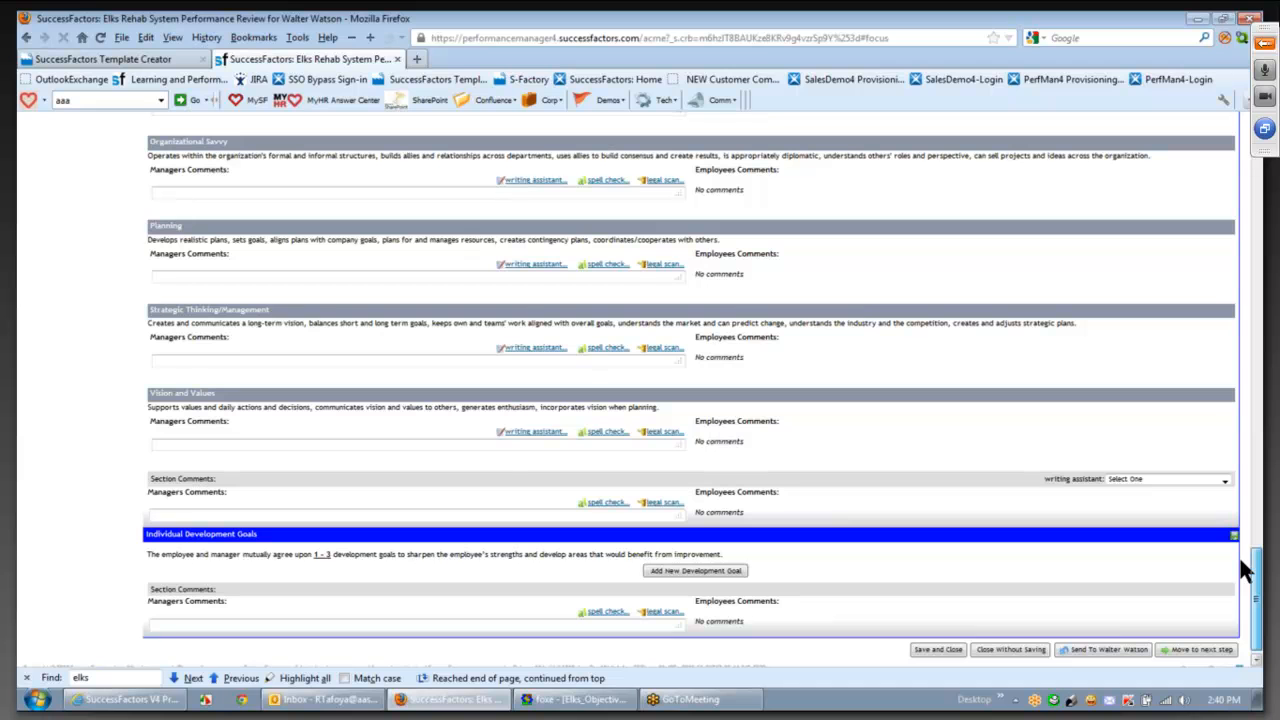
pyautogui.moveTo(1241, 560); pyautogui.dragTo(1238, 192)
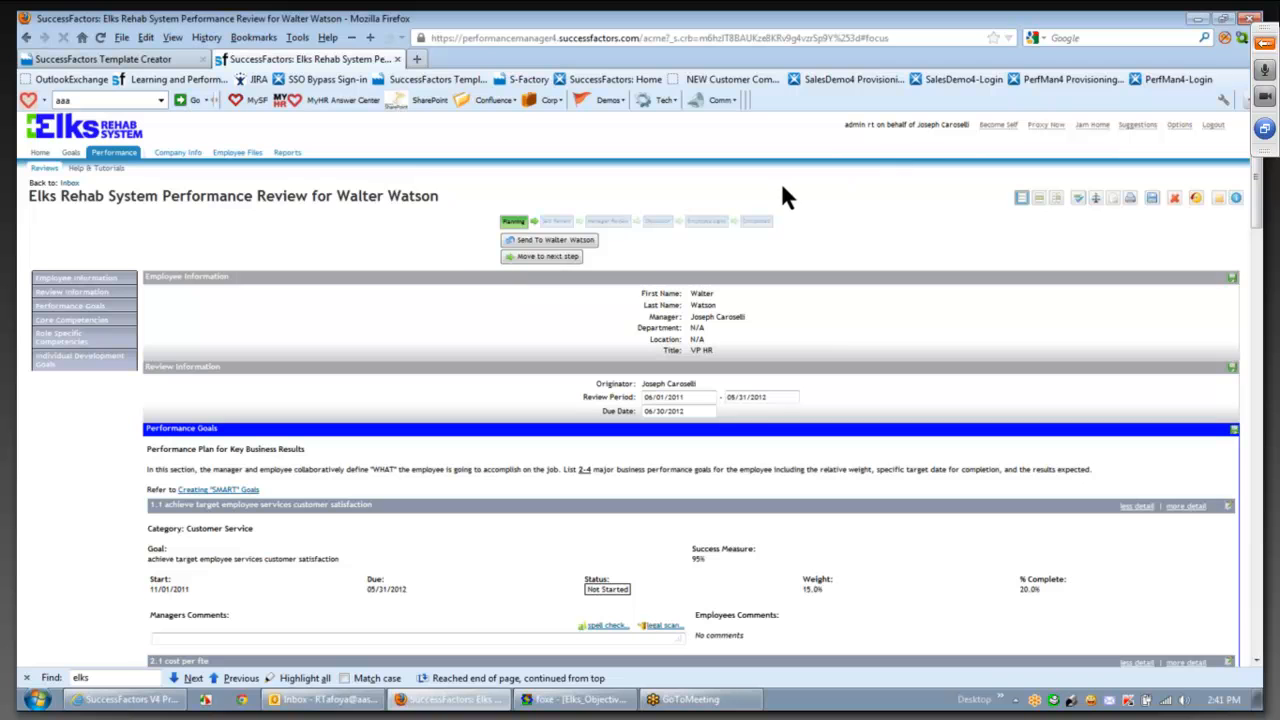
# - Proxy as the original employee again and open her Planning-stage review form
pyautogui.click(1038, 133)
pyautogui.click(763, 453)
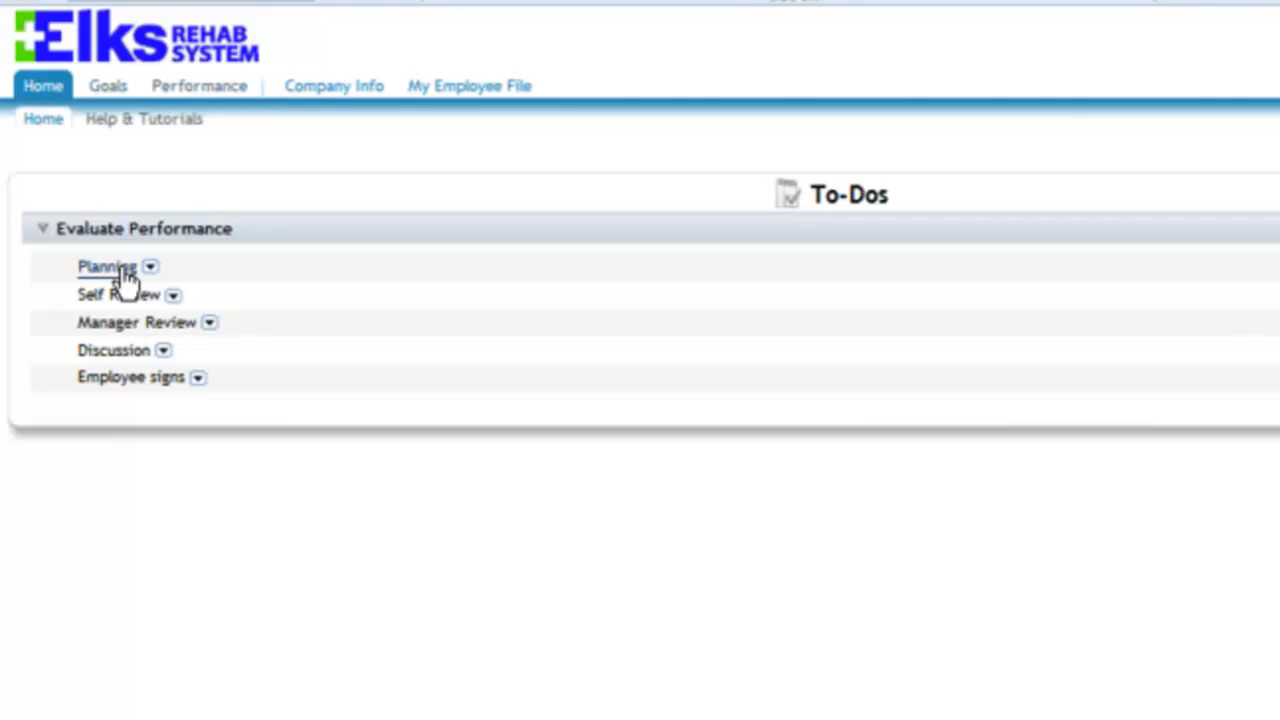
pyautogui.click(120, 270)
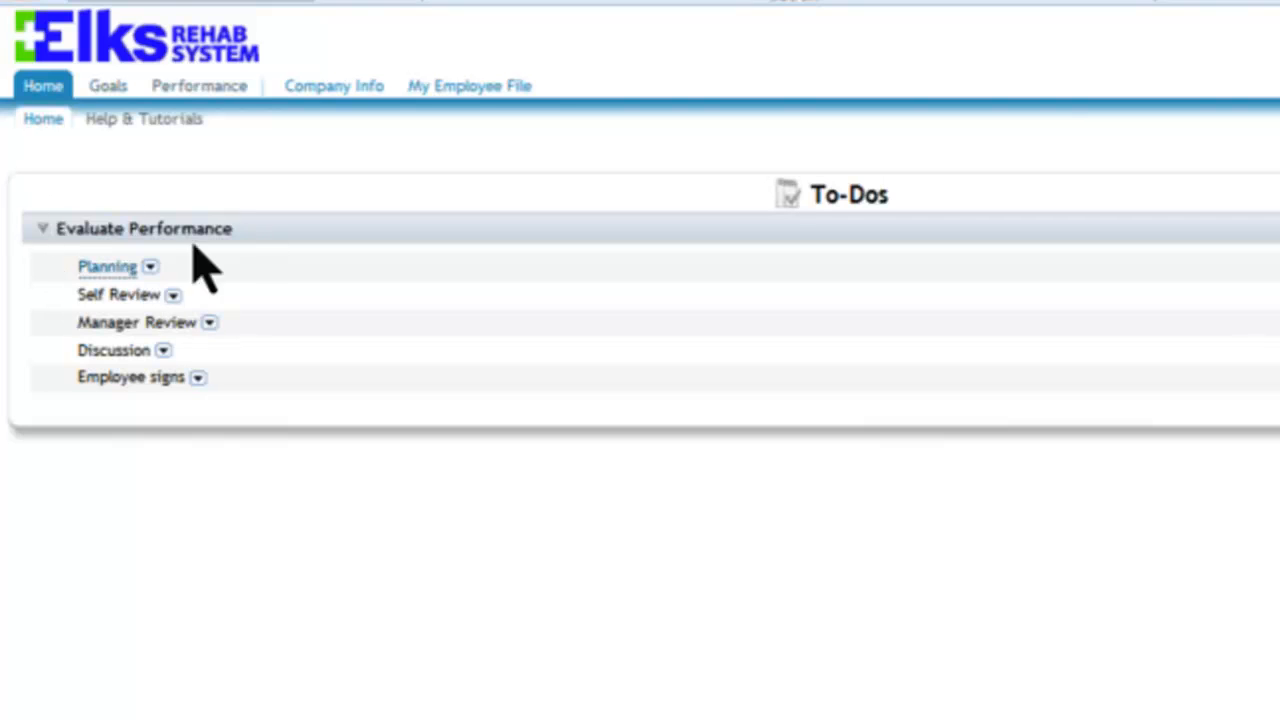
pyautogui.click(115, 270)
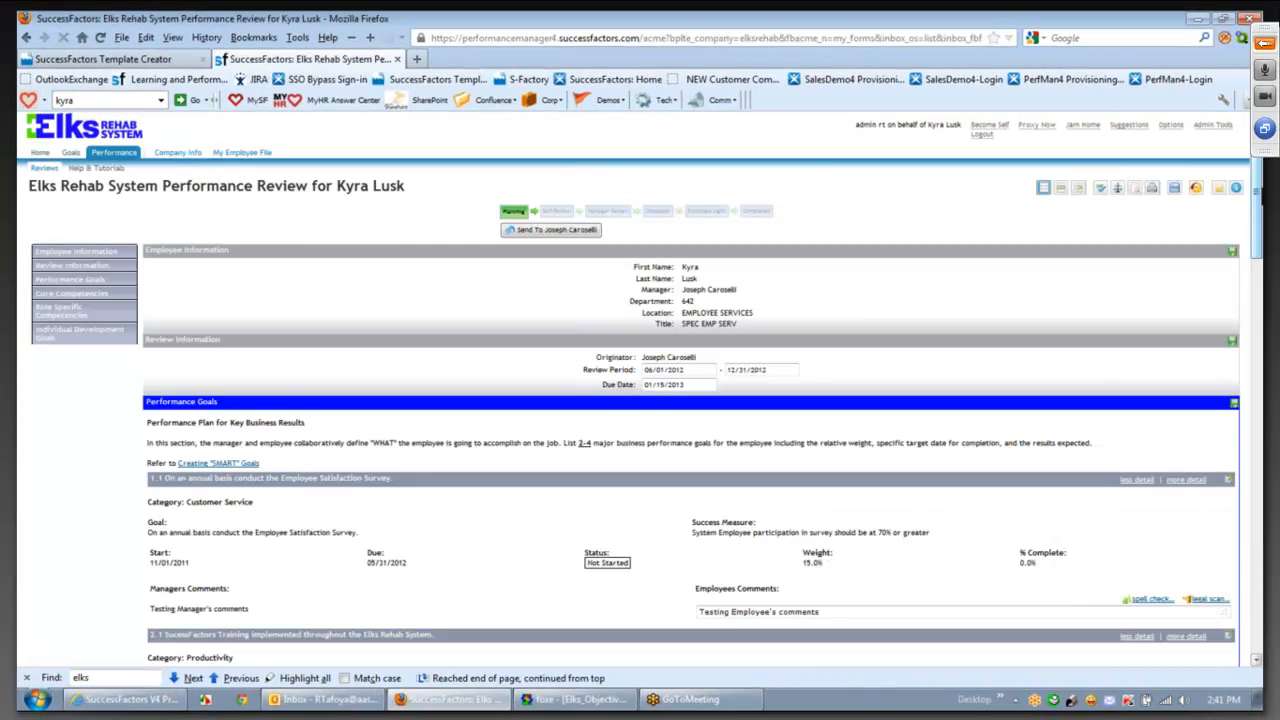
# - Scroll down the review past goal 1.1's test comments to goal 2.1
pyautogui.moveTo(1257, 165); pyautogui.dragTo(1232, 226)
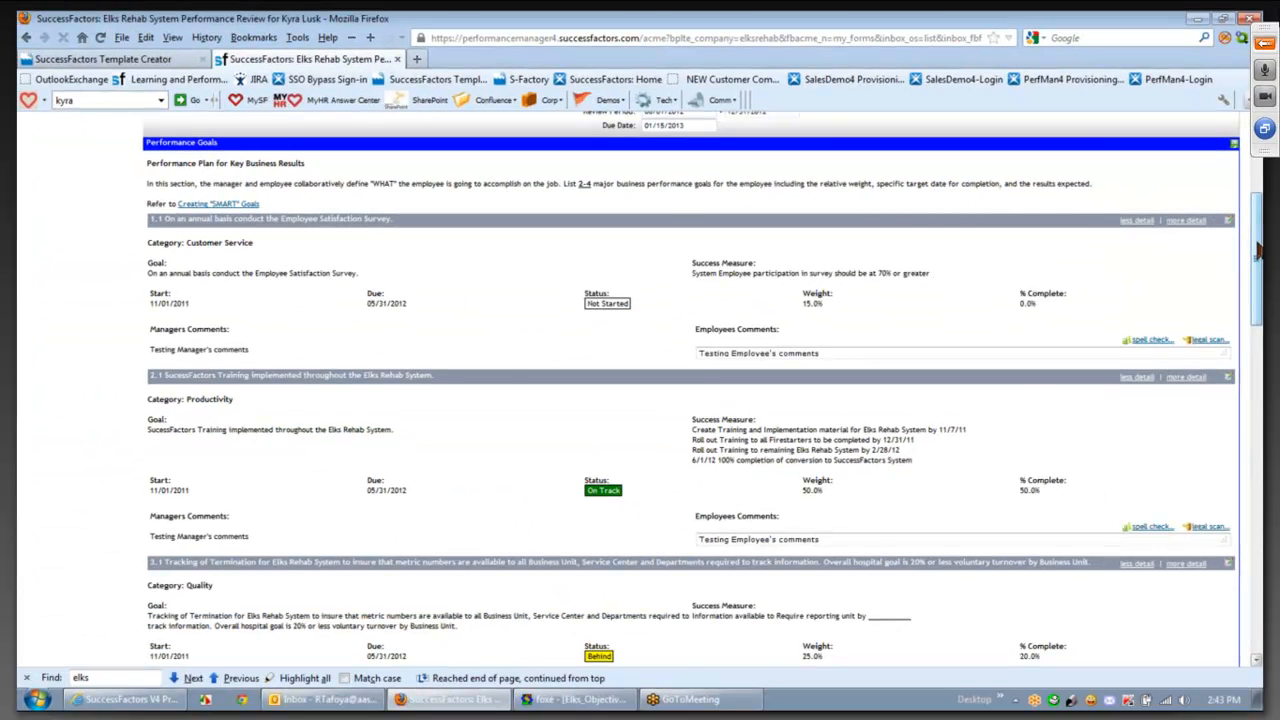
pyautogui.moveTo(1259, 253); pyautogui.dragTo(1262, 435)
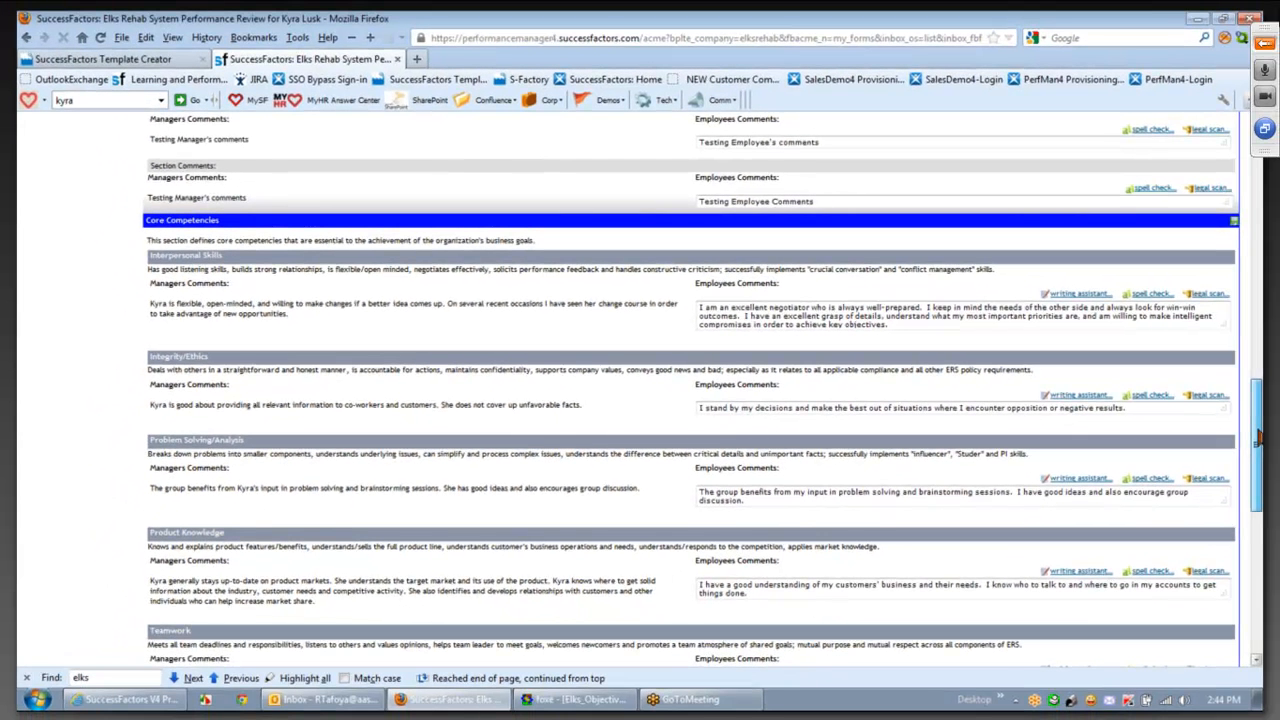
pyautogui.scroll(-1, 1259, 436)
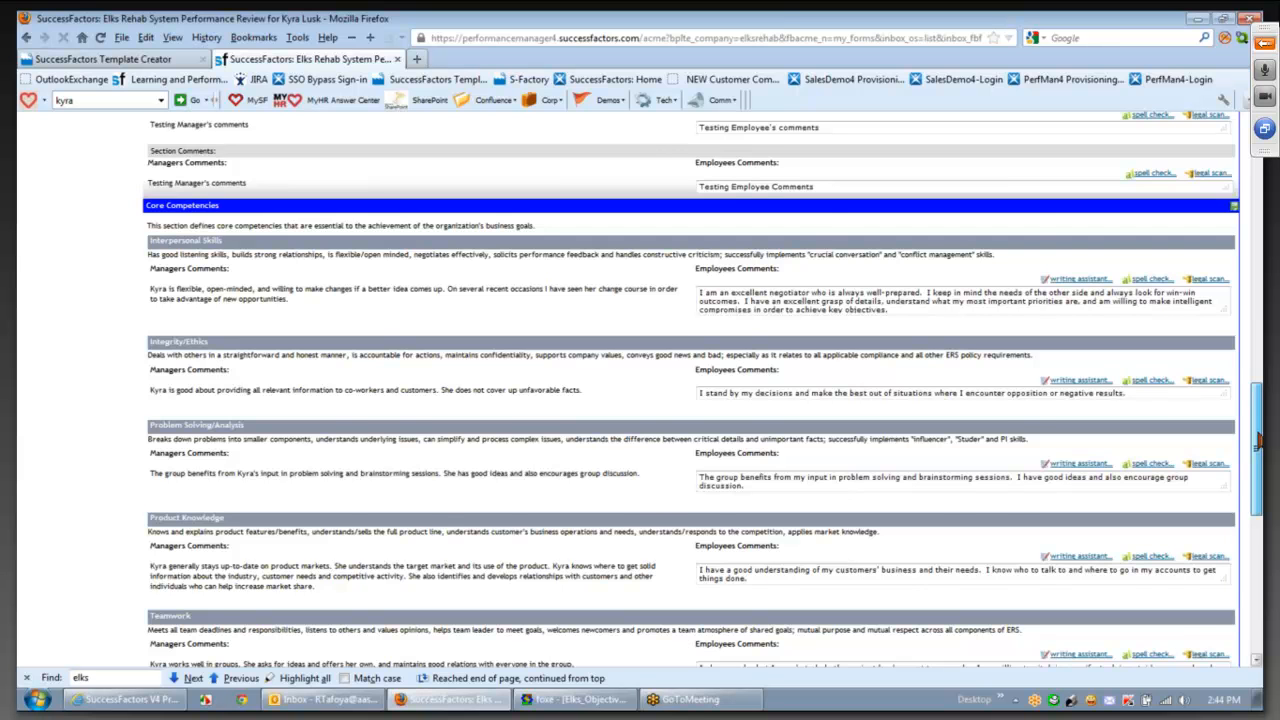
pyautogui.scroll(3, 1257, 400)
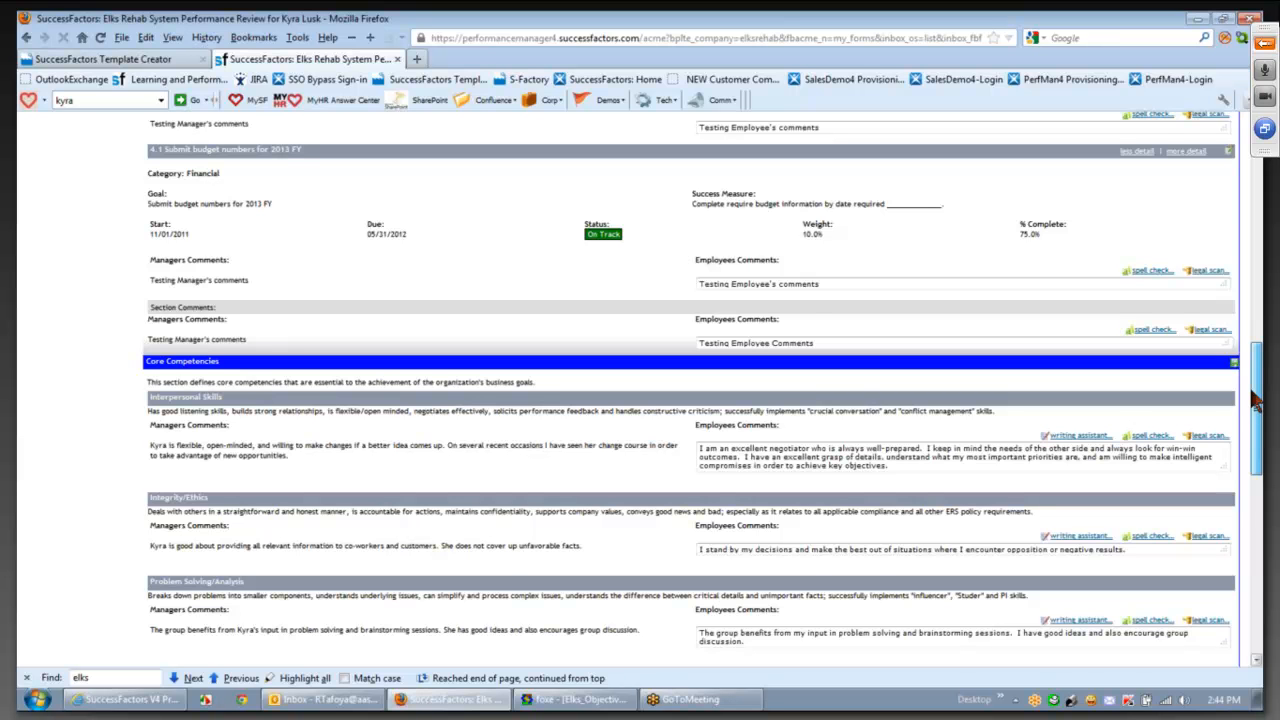
pyautogui.moveTo(1257, 400); pyautogui.dragTo(1257, 466)
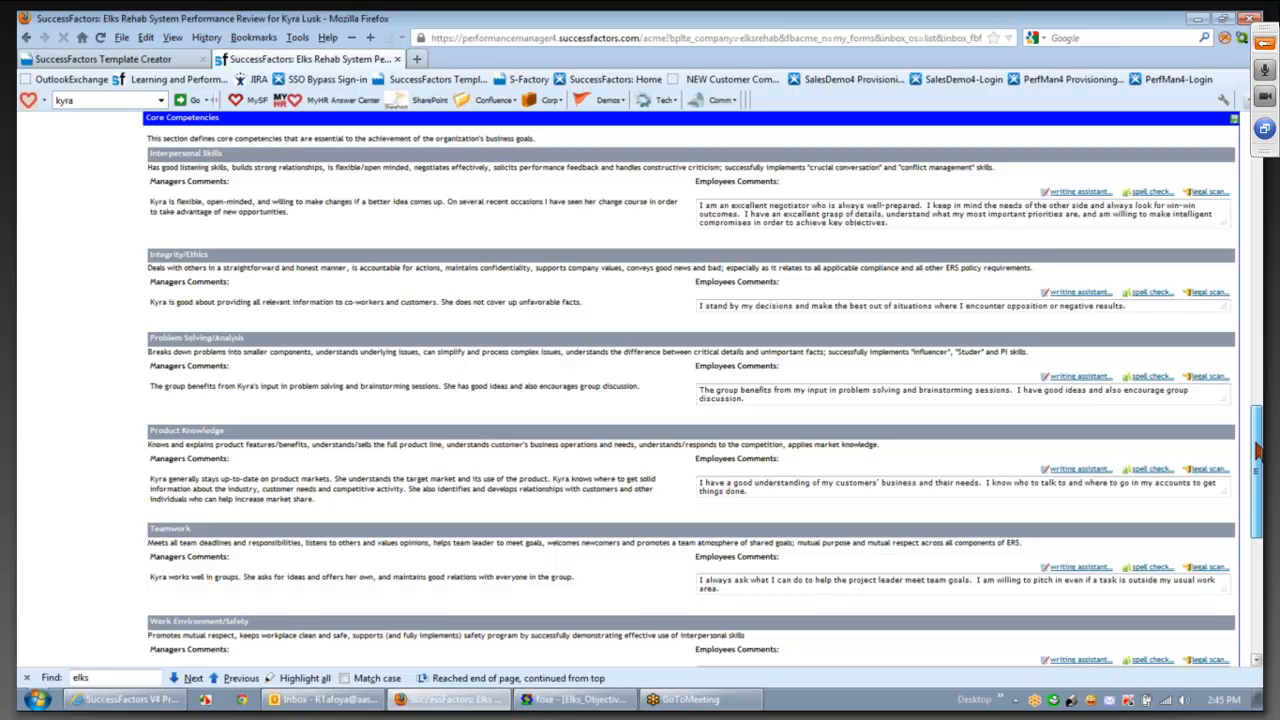
pyautogui.moveTo(1257, 450); pyautogui.dragTo(1257, 451)
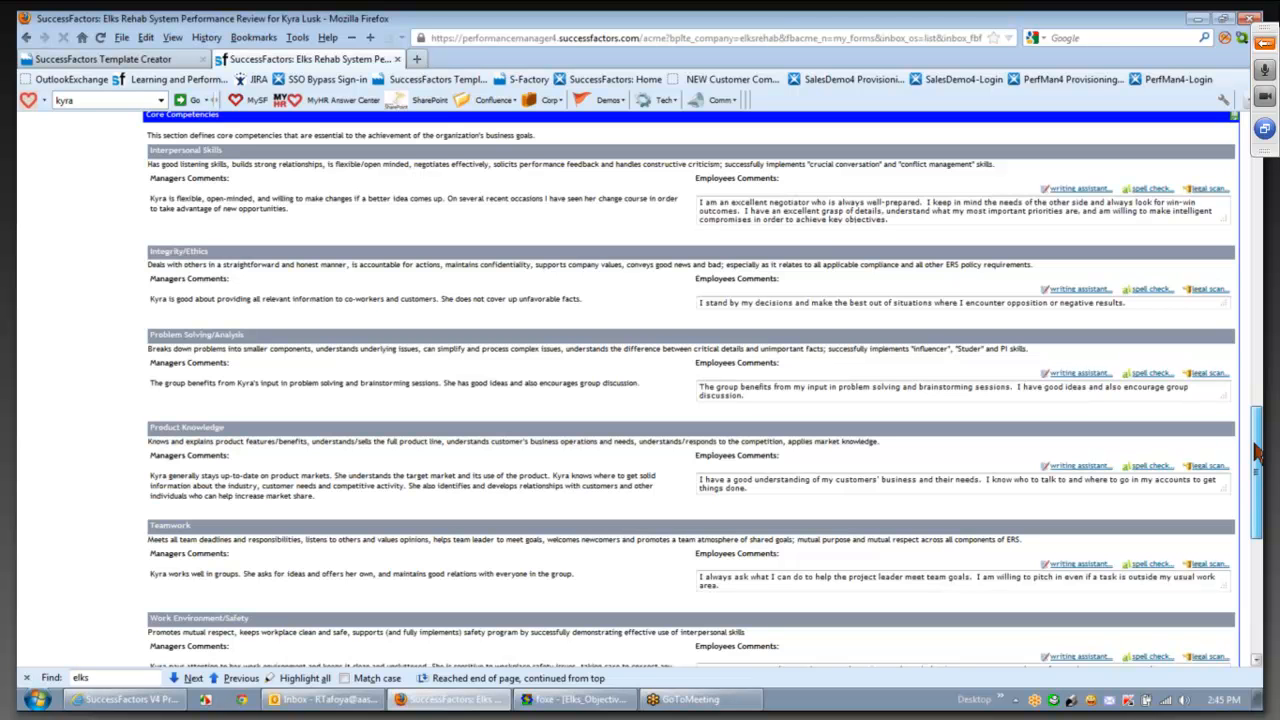
pyautogui.moveTo(1257, 452); pyautogui.dragTo(1257, 453)
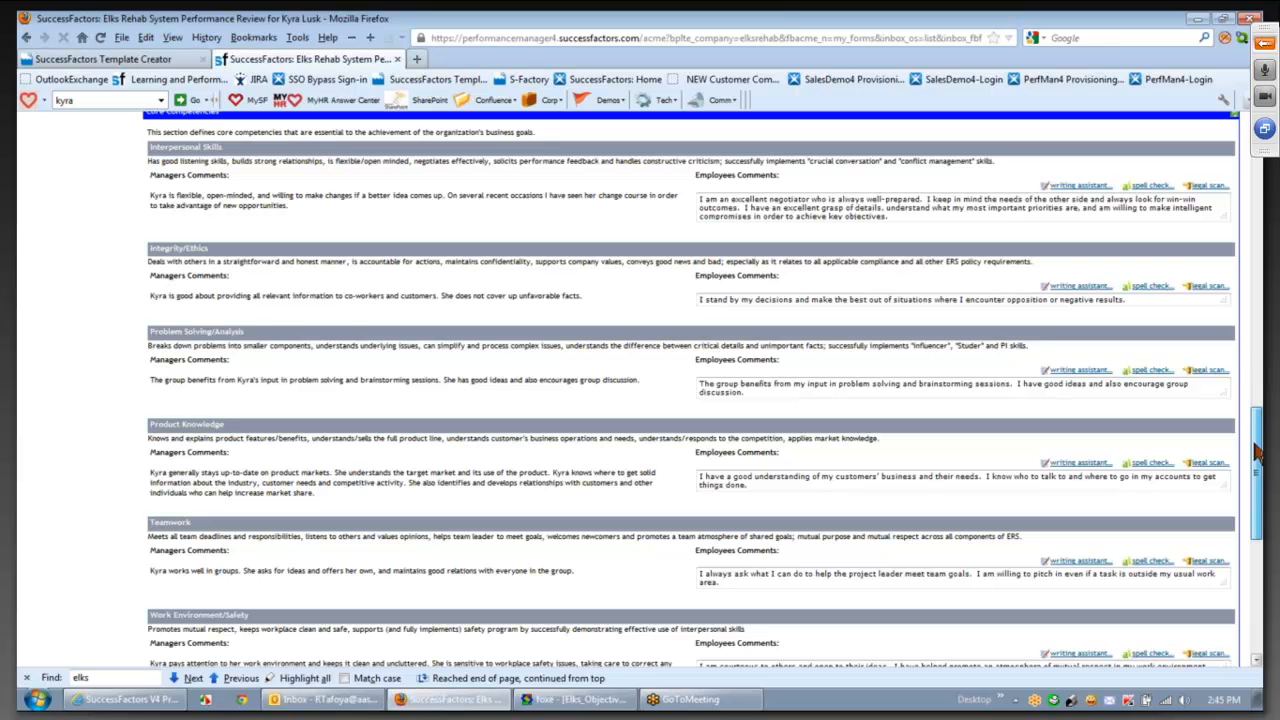
pyautogui.moveTo(1257, 452); pyautogui.dragTo(1250, 403)
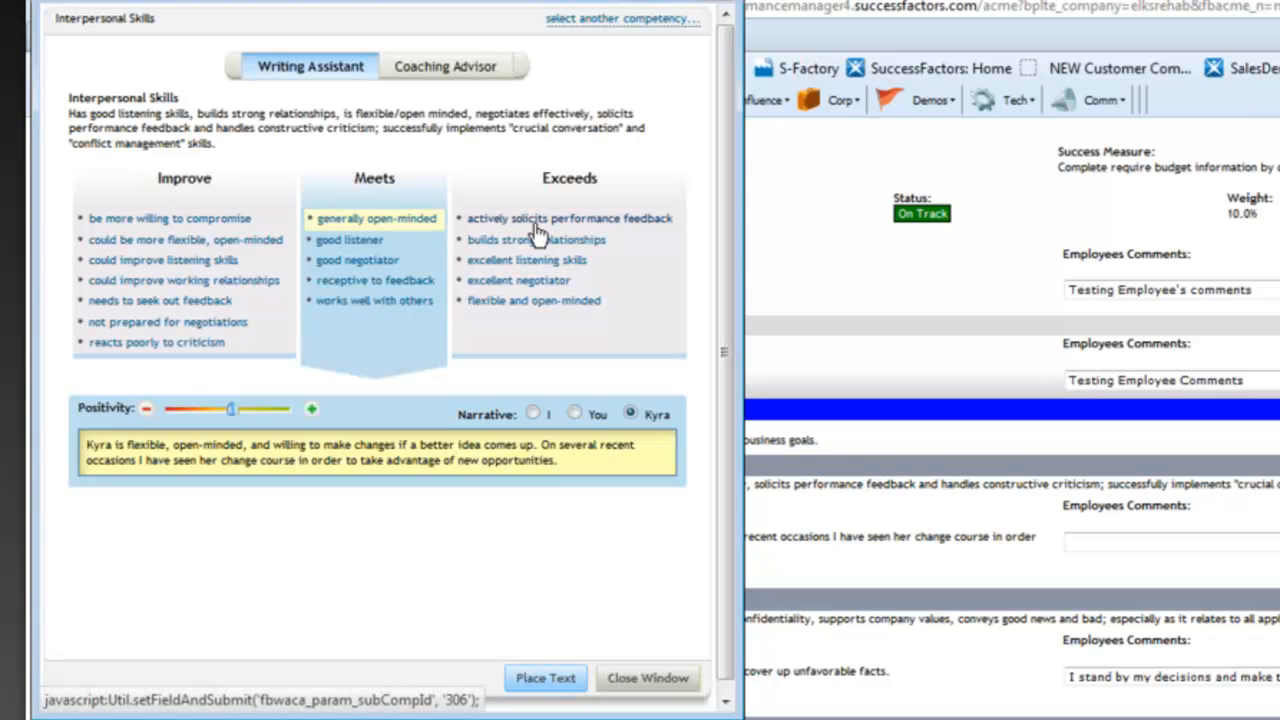
# - Generate an 'I' narrative for 'excellent listening skills' in the Writing Assistant
pyautogui.click(555, 272)
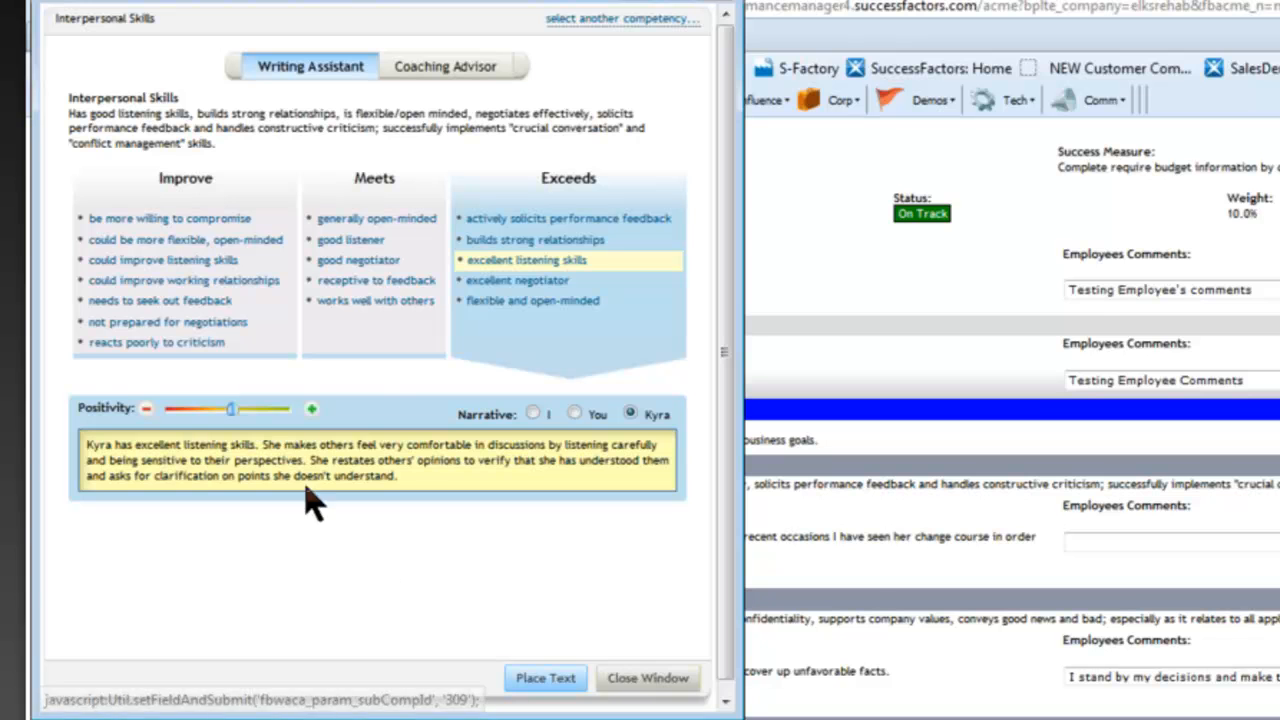
pyautogui.click(533, 414)
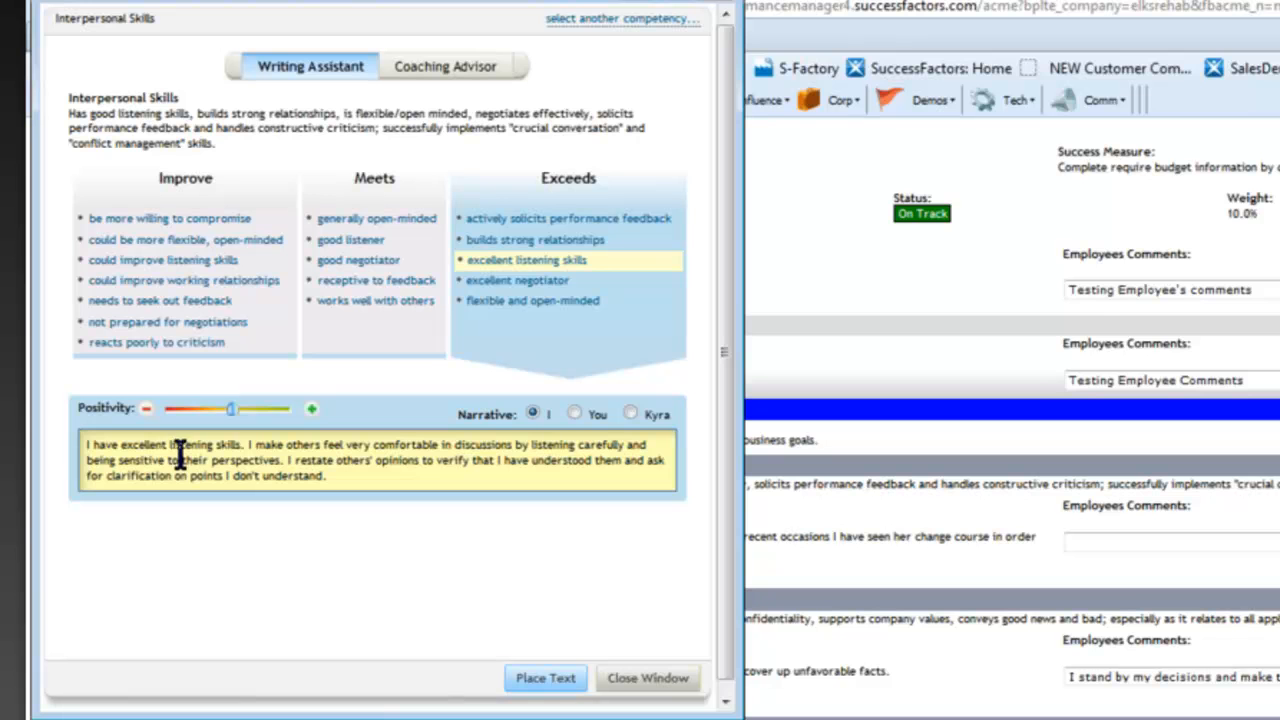
# - Try 'good listener' in You narrative and varied positivity, then place the 'I' version
pyautogui.click(576, 415)
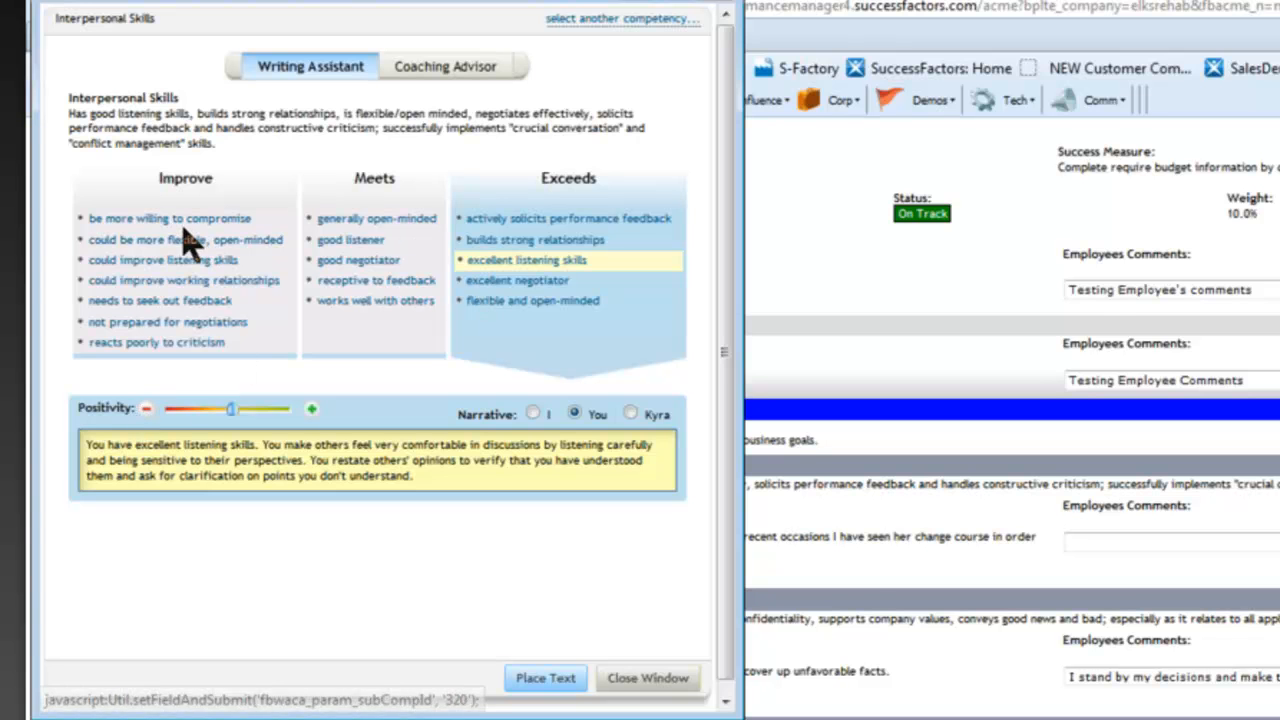
pyautogui.click(337, 250)
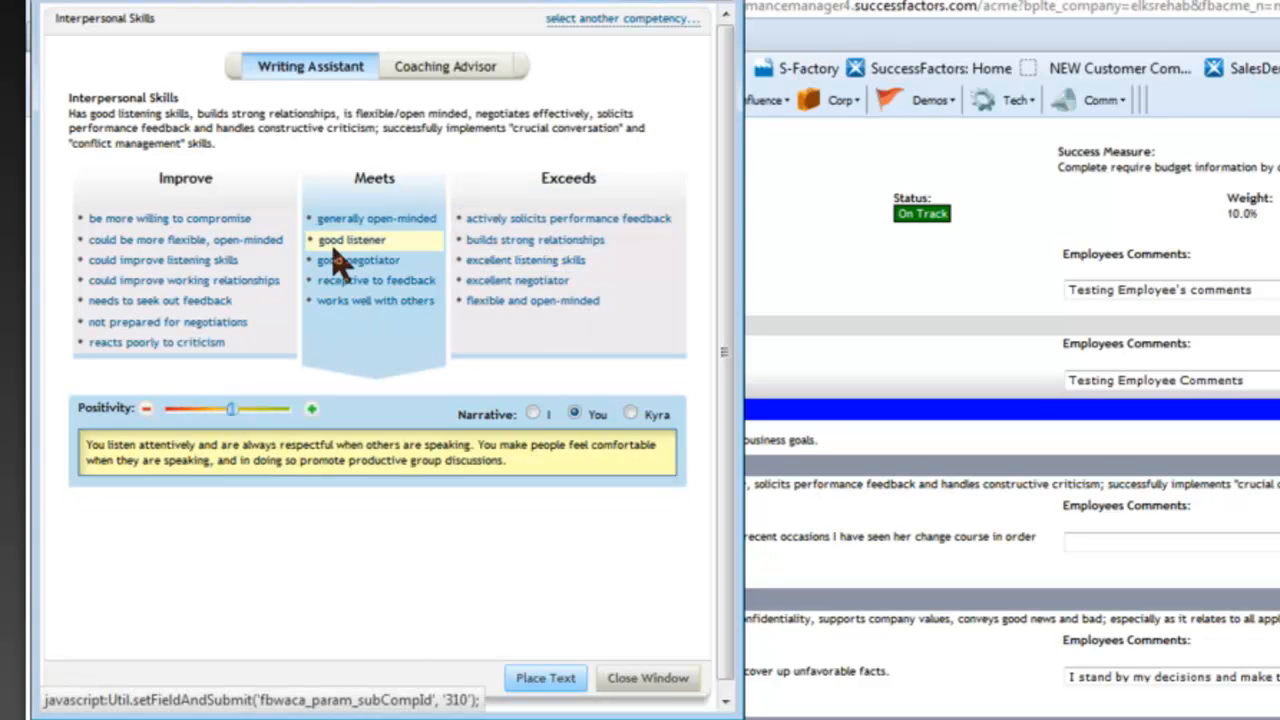
pyautogui.click(146, 410)
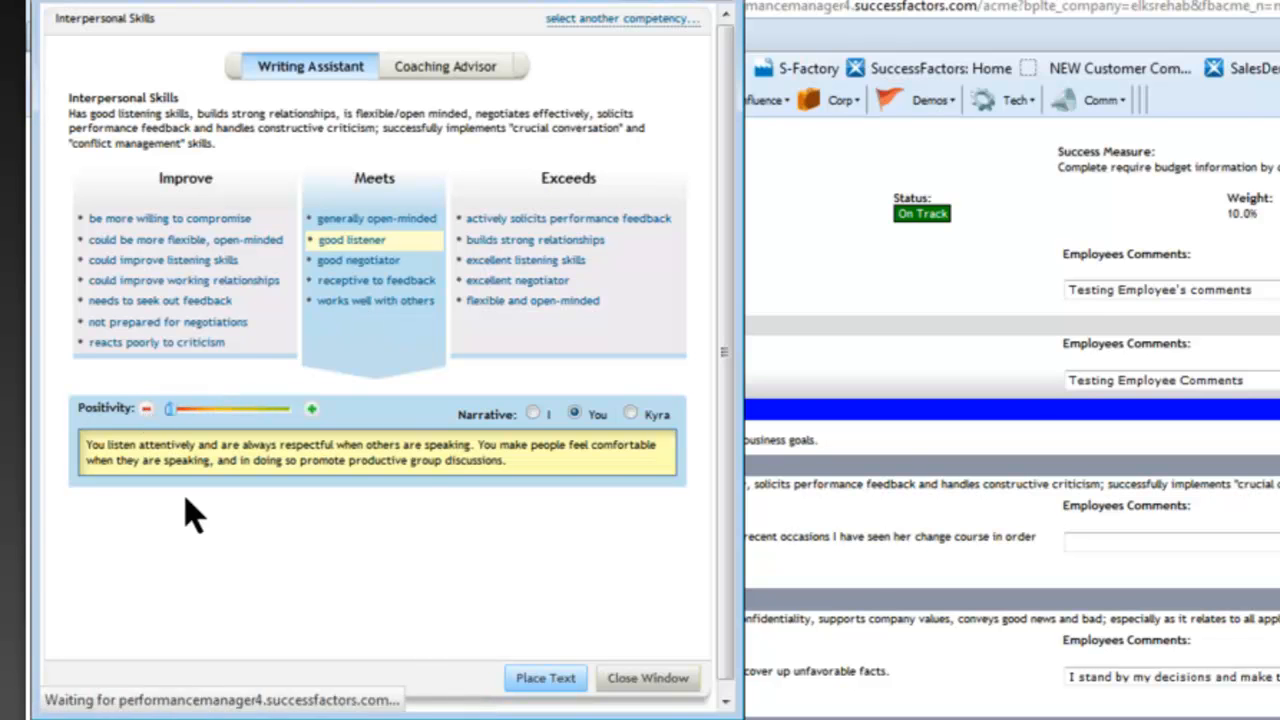
pyautogui.click(311, 411)
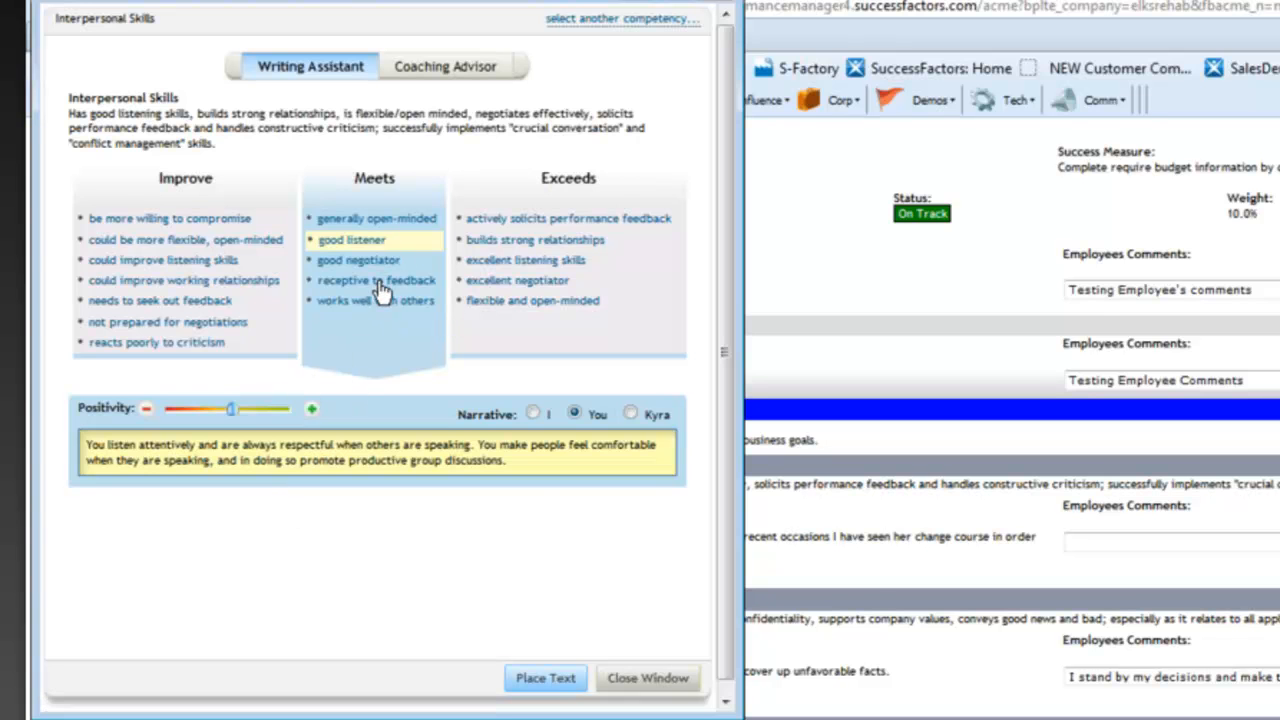
pyautogui.click(534, 415)
pyautogui.click(548, 679)
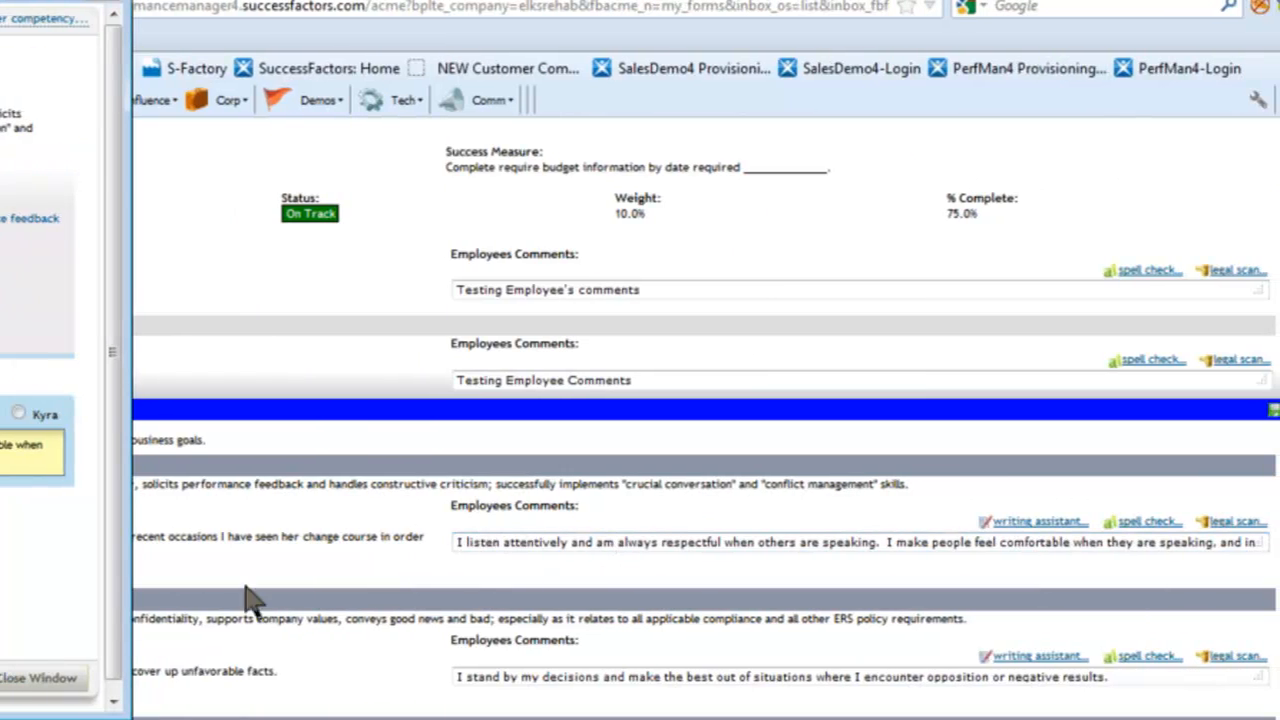
# - Close the Writing Assistant and Legal Scan the Interpersonal Skills comment, finding no suggestions
pyautogui.click(38, 680)
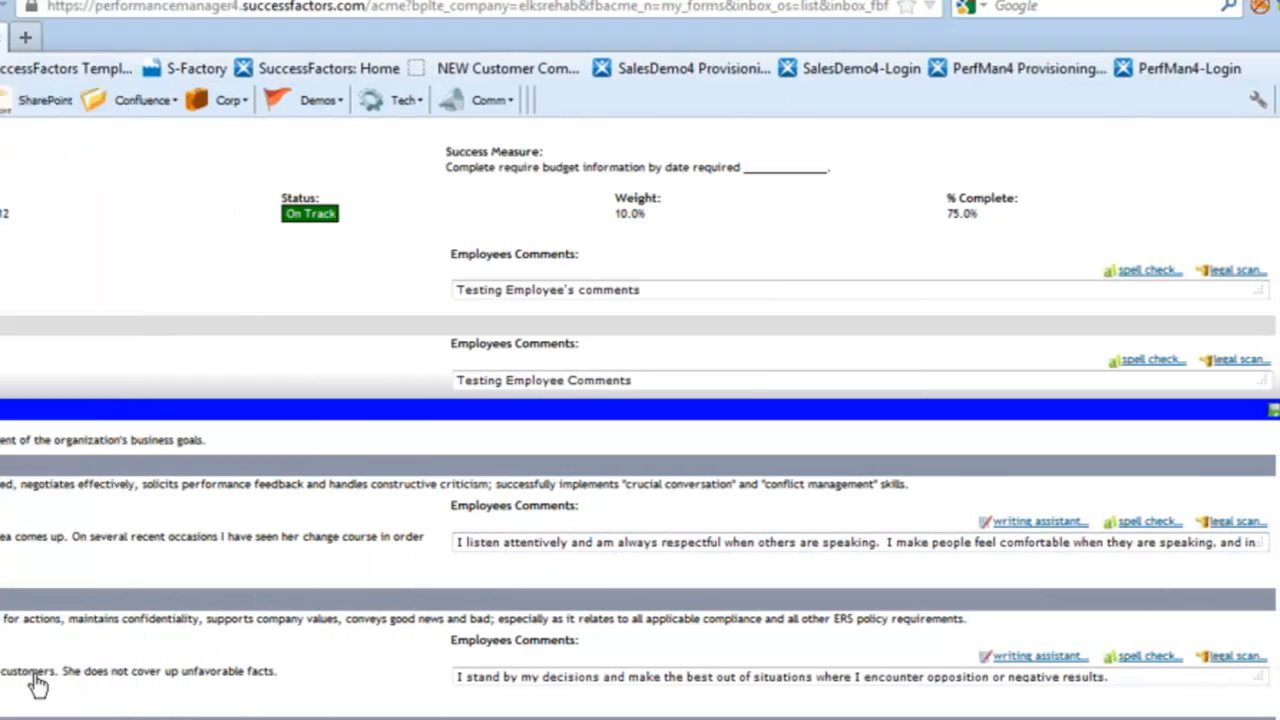
pyautogui.click(746, 541)
pyautogui.click(773, 541)
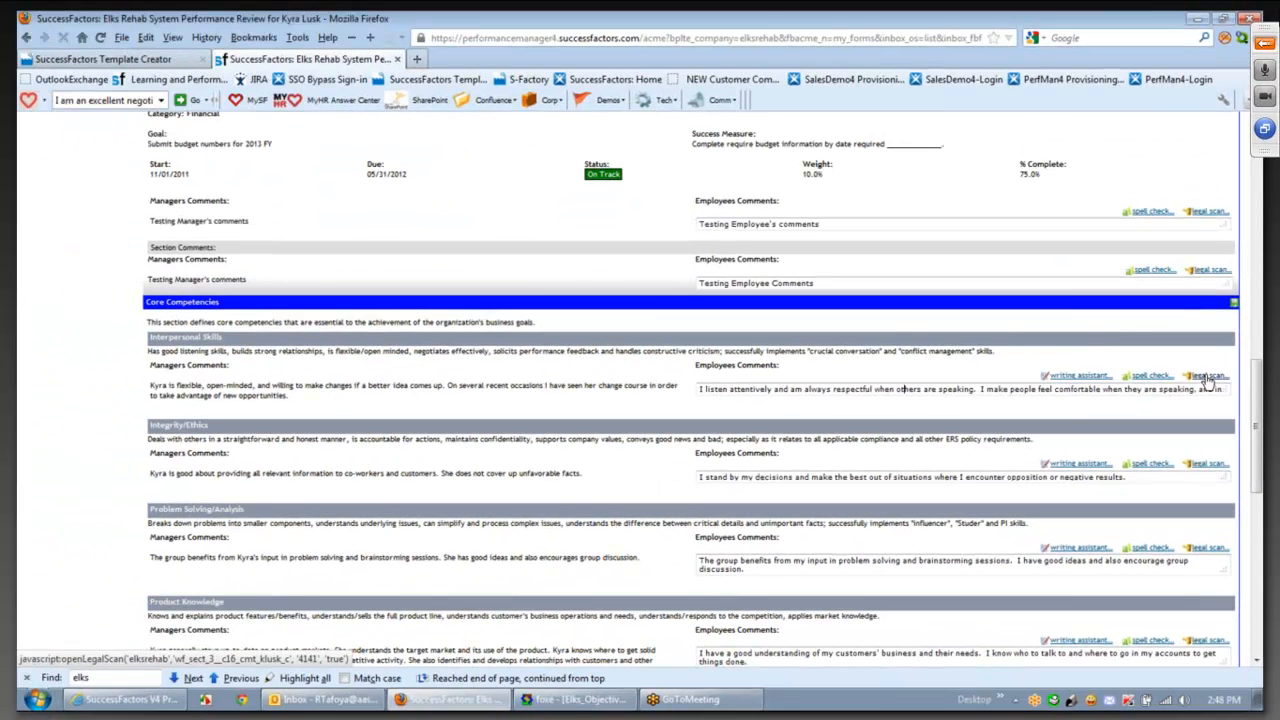
pyautogui.click(1207, 378)
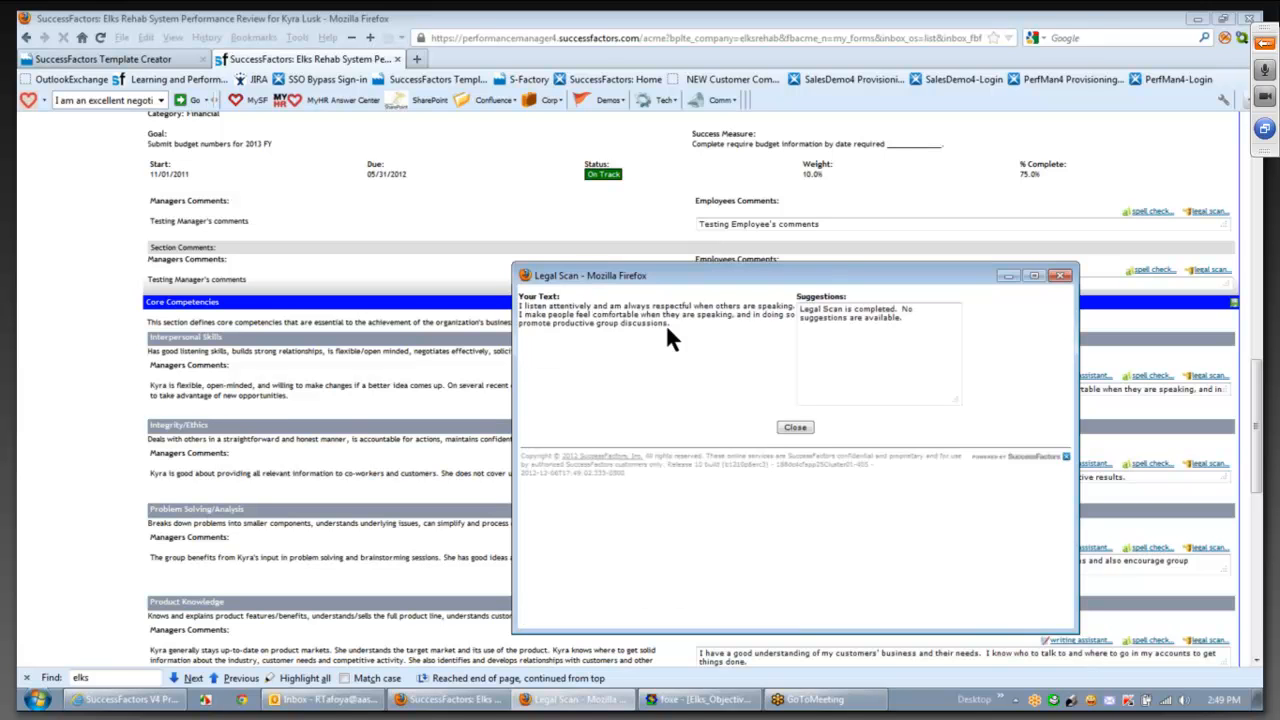
pyautogui.click(796, 428)
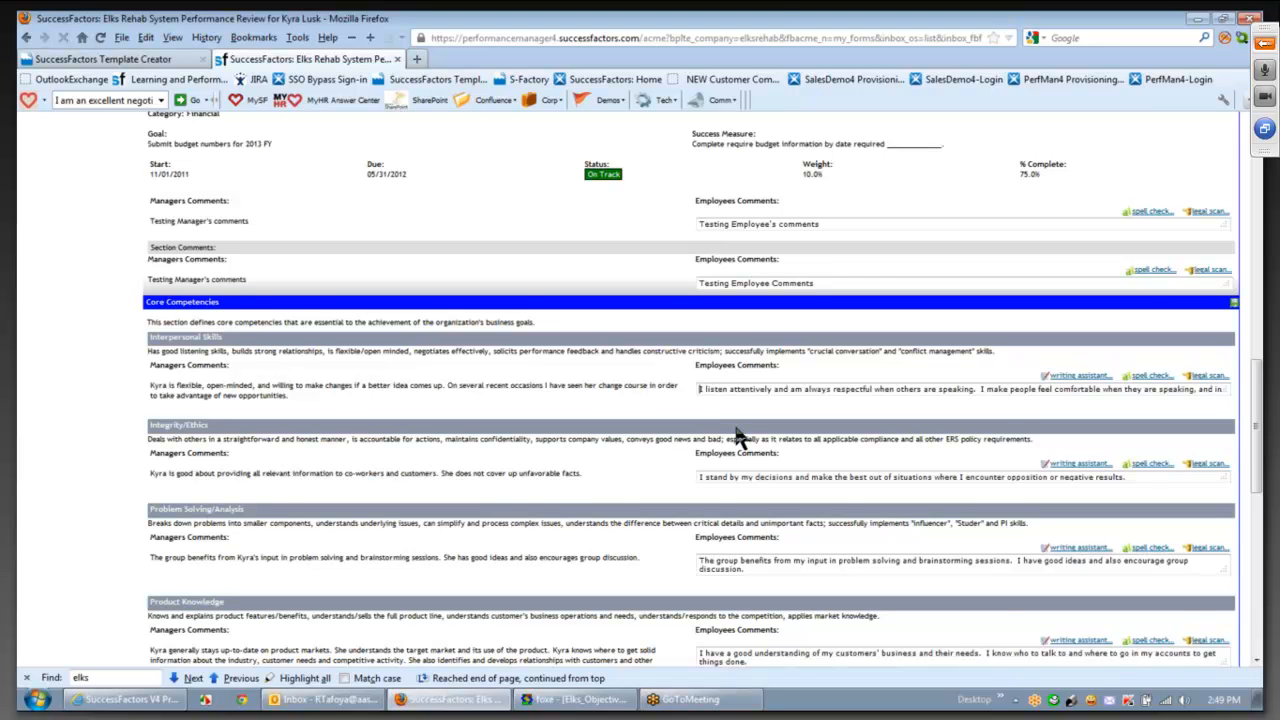
# - Add 'pregnant' to the comment, view Legal Scan's sensitive-subject warning, then delete it
pyautogui.write('pregnant')
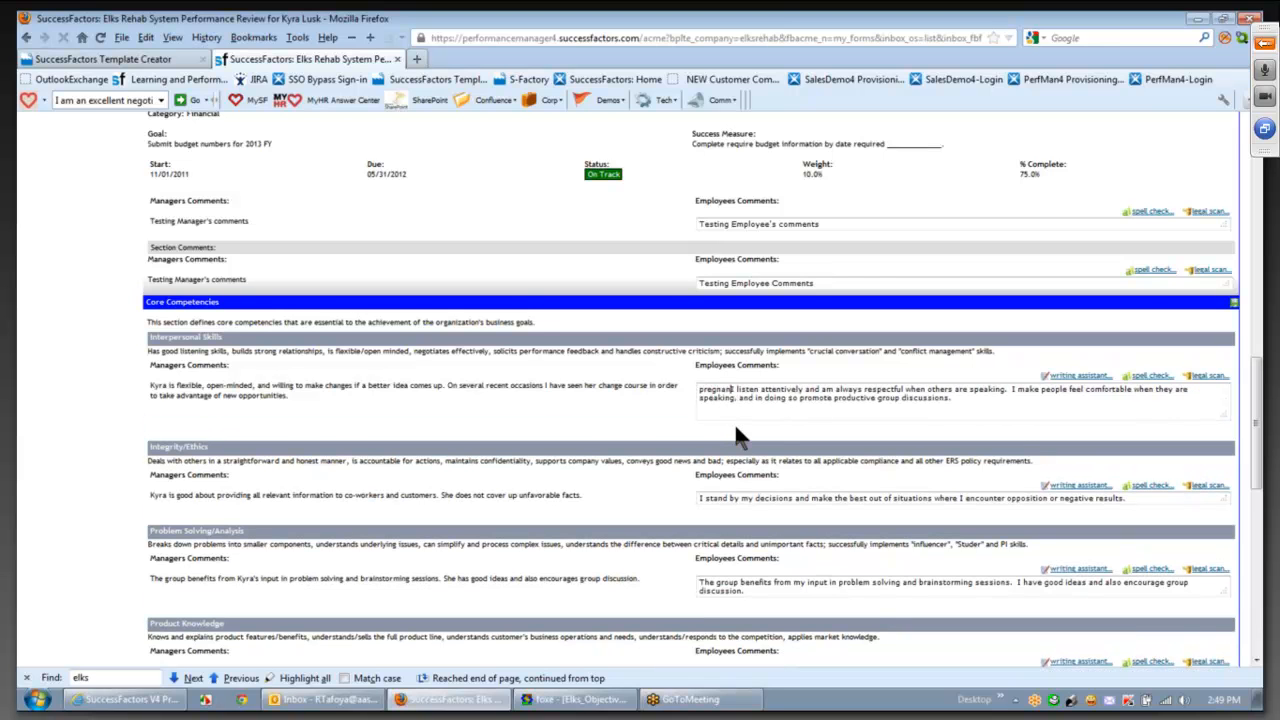
pyautogui.click(1206, 377)
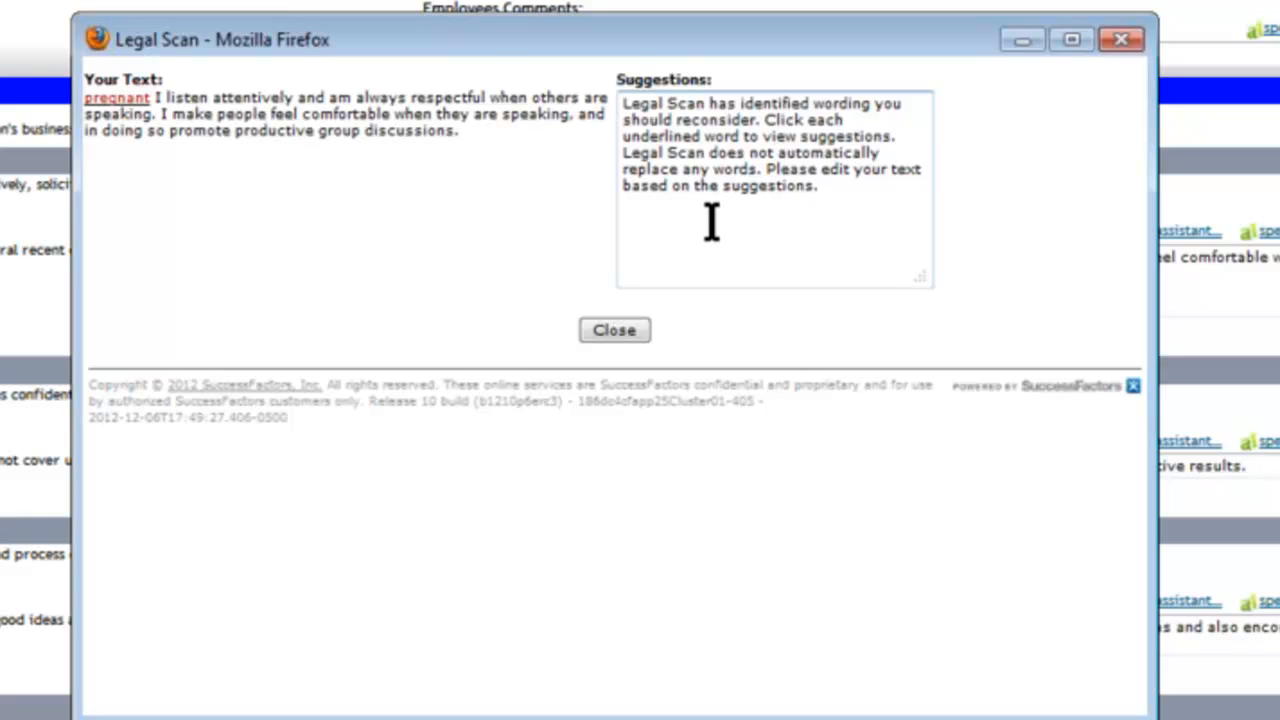
pyautogui.click(117, 98)
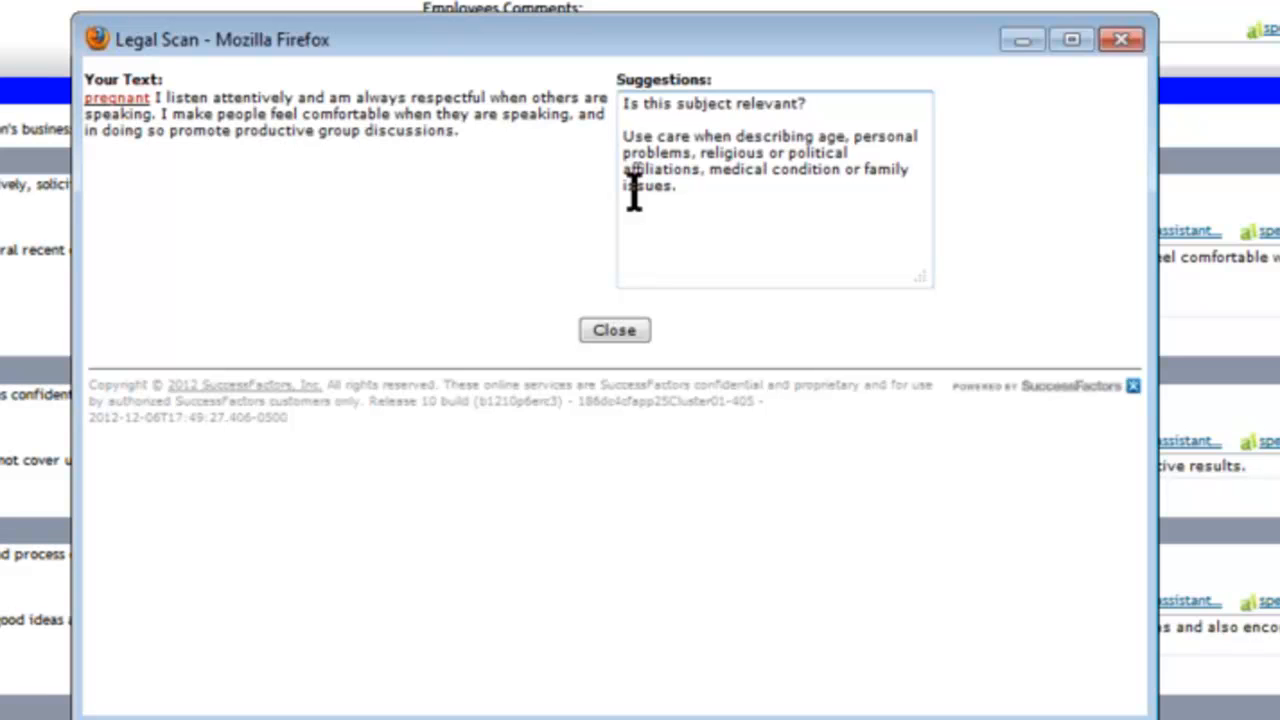
pyautogui.click(617, 322)
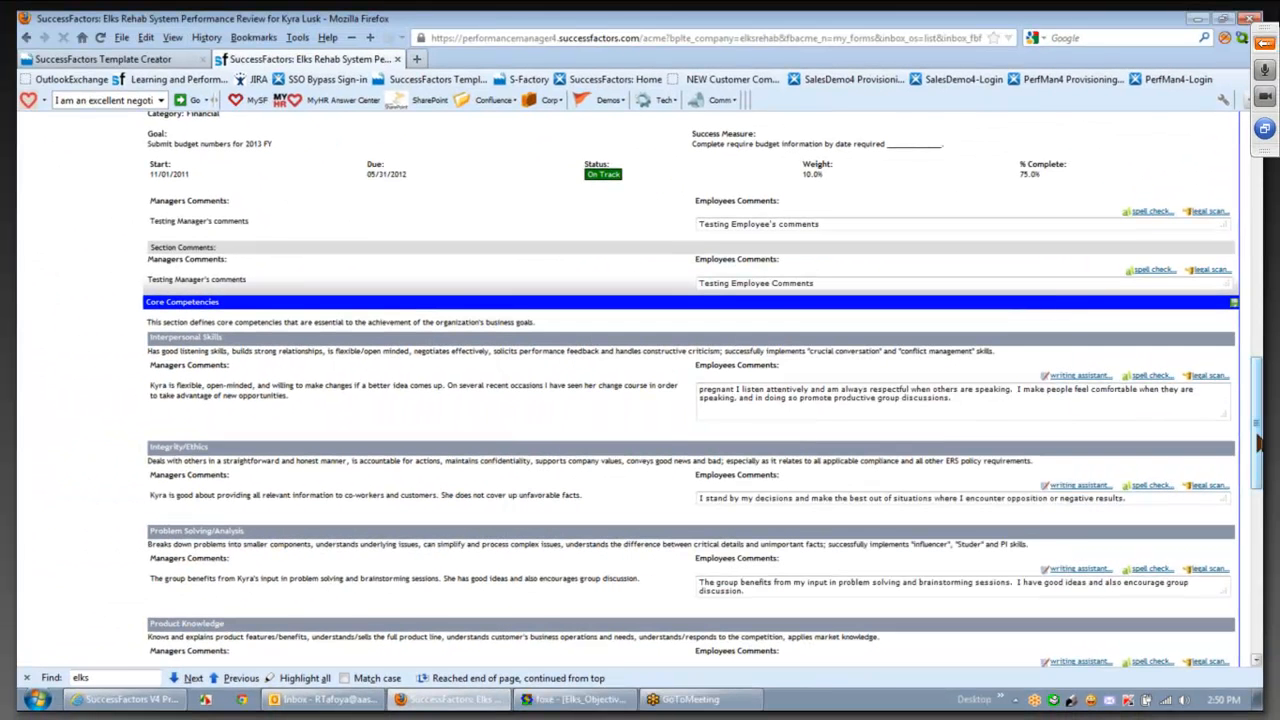
pyautogui.moveTo(1259, 441); pyautogui.dragTo(1259, 504)
pyautogui.press('BackSpace')
pyautogui.press('BackSpace')
pyautogui.press('BackSpace')
pyautogui.press('BackSpace')
pyautogui.press('BackSpace')
pyautogui.press('BackSpace')
pyautogui.press('BackSpace')
pyautogui.press('BackSpace')
pyautogui.press('BackSpace')
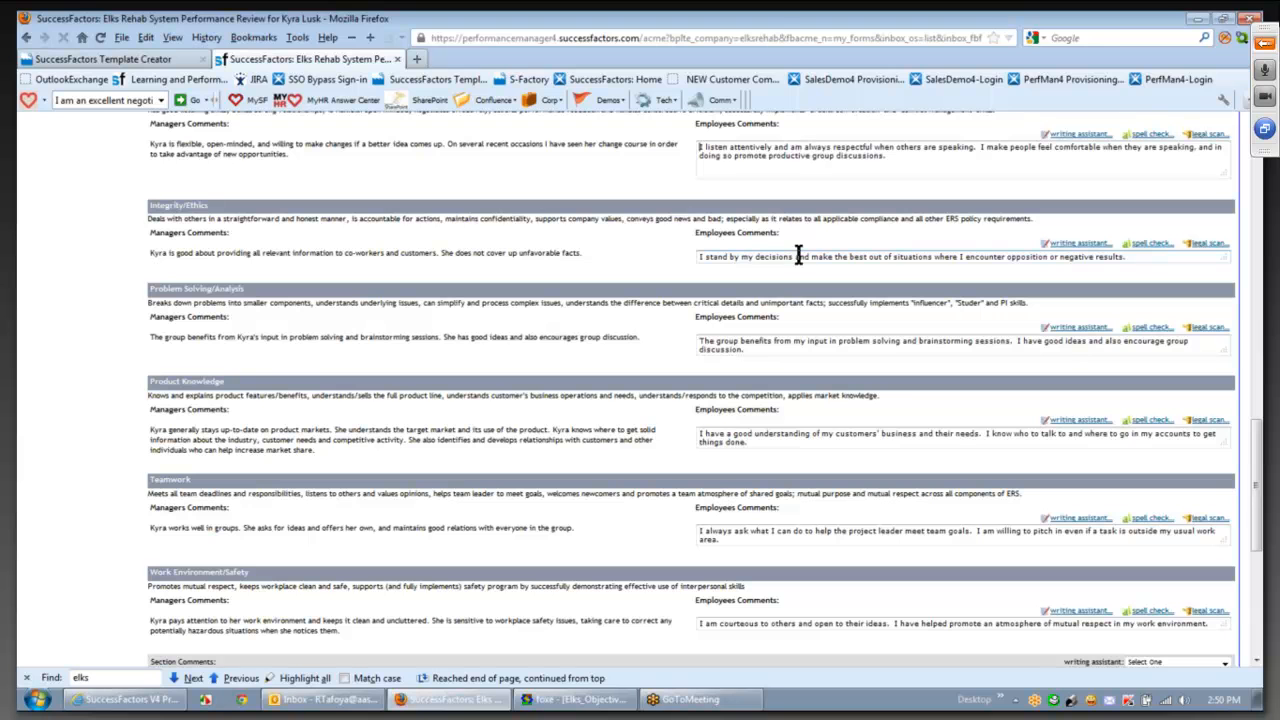
pyautogui.moveTo(1256, 517); pyautogui.dragTo(1256, 518)
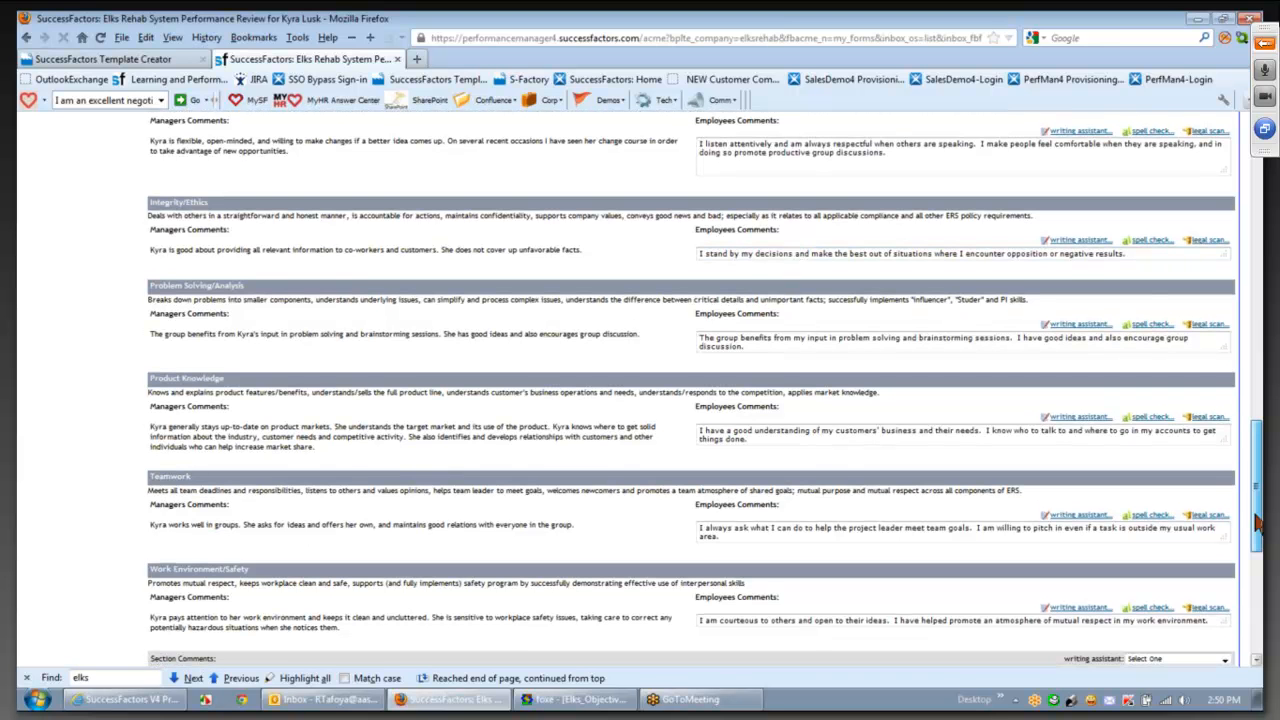
pyautogui.moveTo(1258, 520); pyautogui.dragTo(1258, 625)
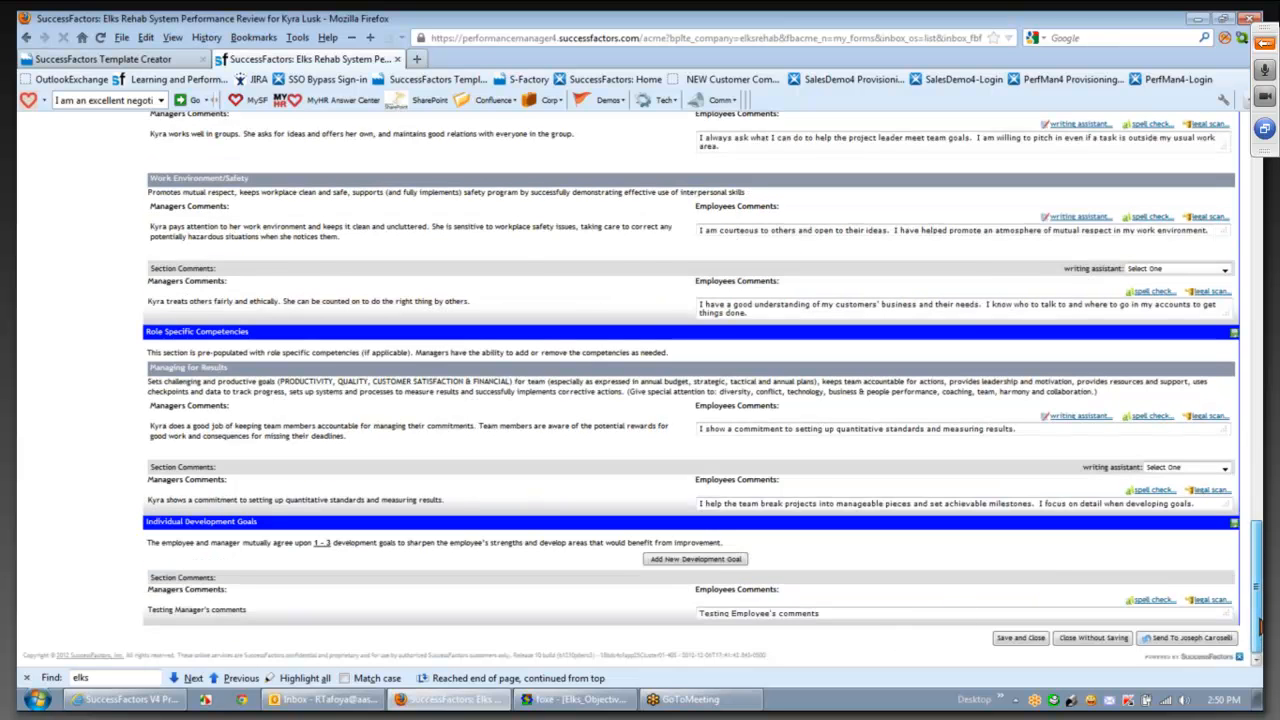
pyautogui.moveTo(1259, 627); pyautogui.dragTo(1259, 621)
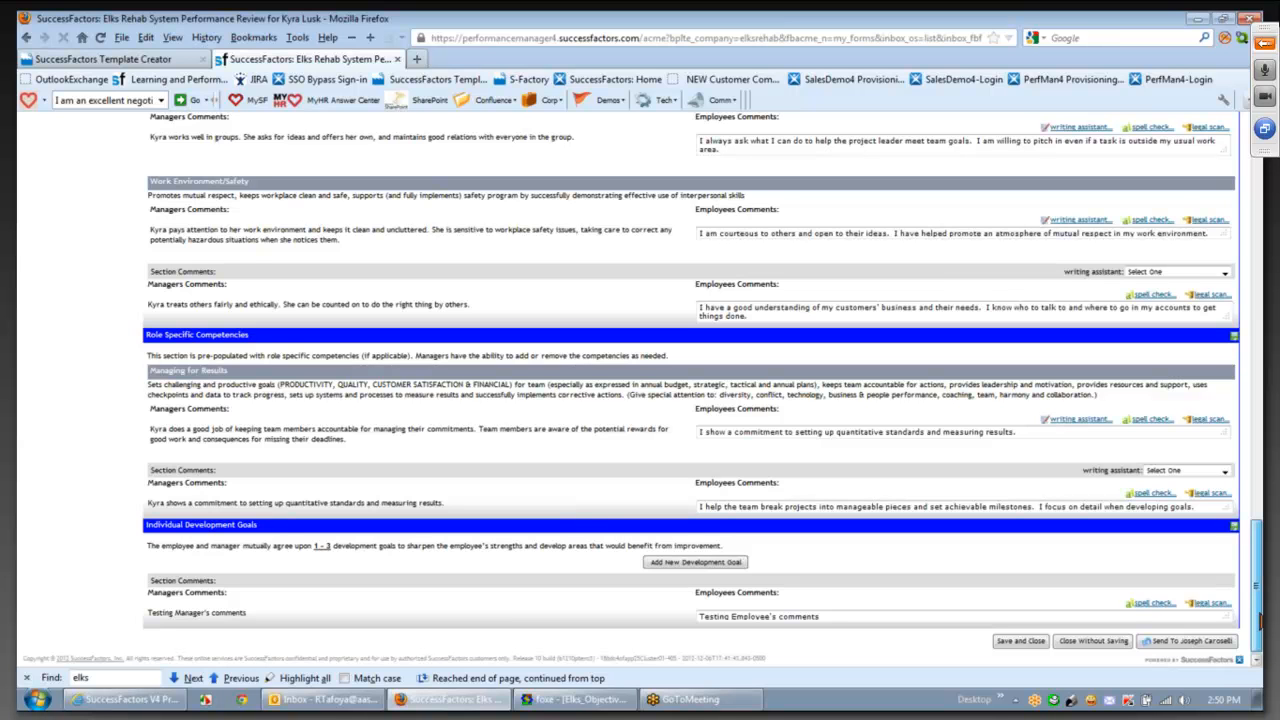
pyautogui.moveTo(1260, 621); pyautogui.dragTo(1247, 625)
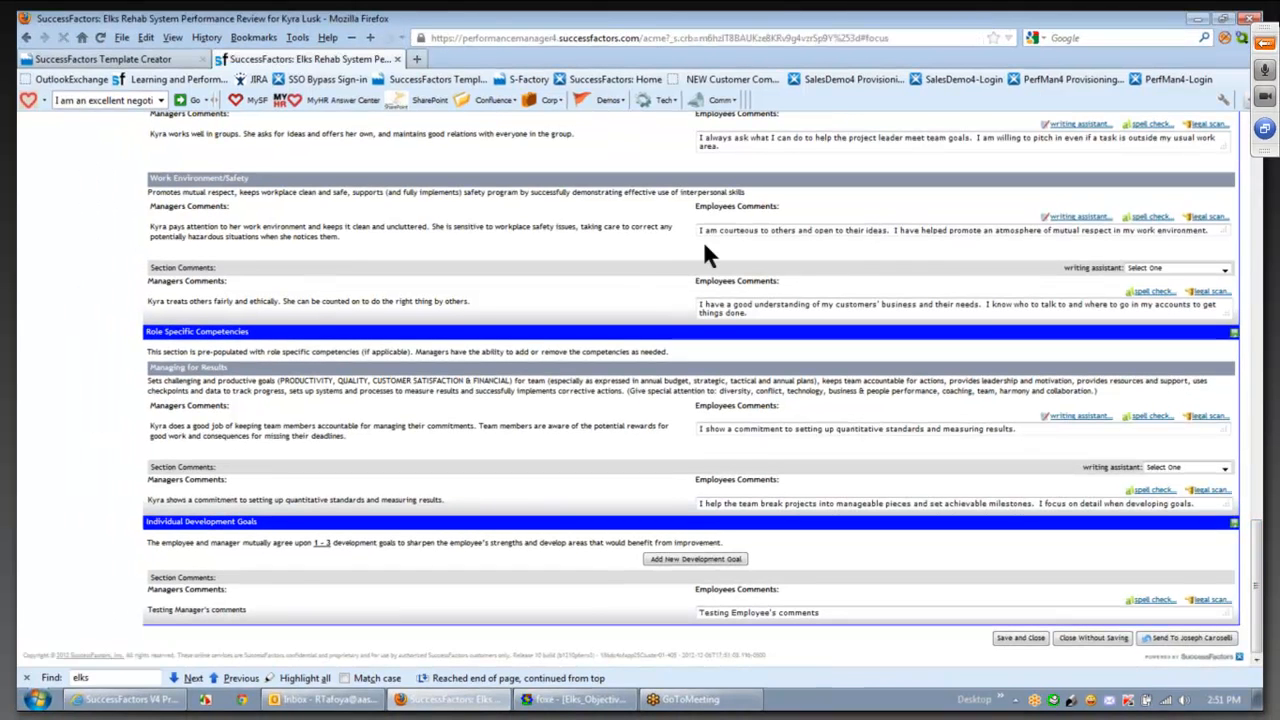
# - Send the finished performance review form to the manager and confirm the forwarding
pyautogui.scroll(20, 703, 240)
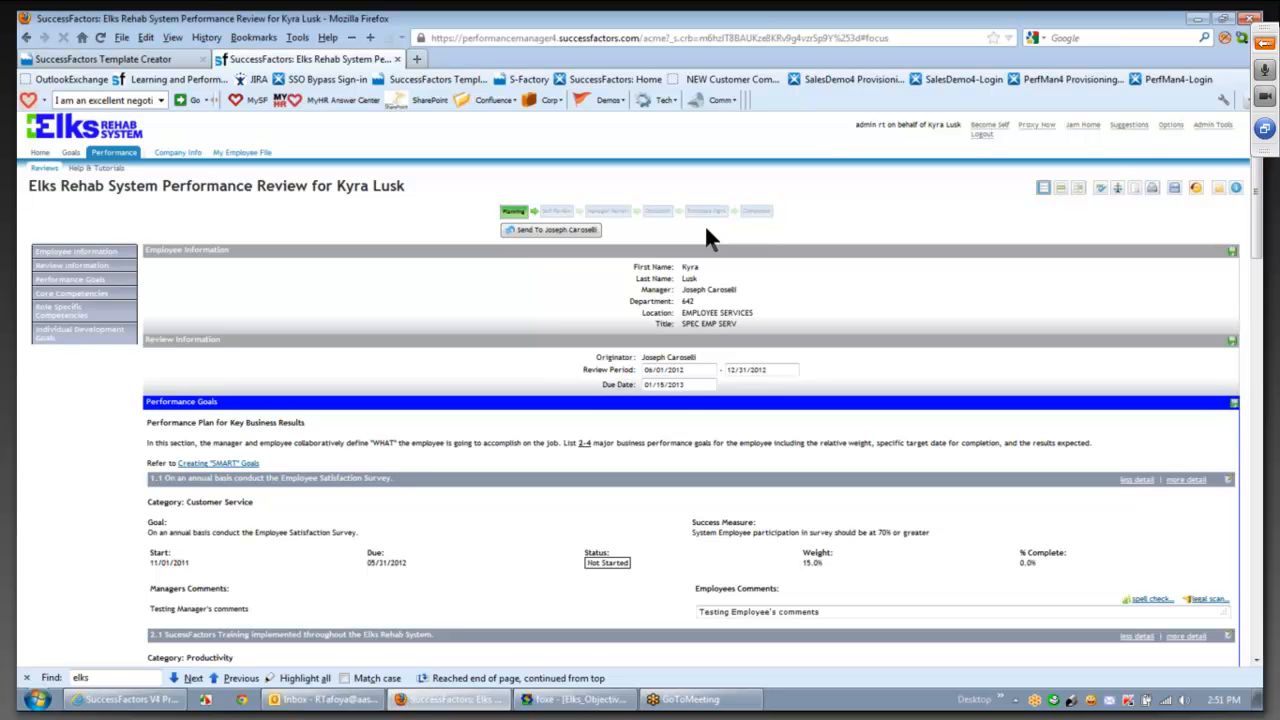
pyautogui.click(560, 232)
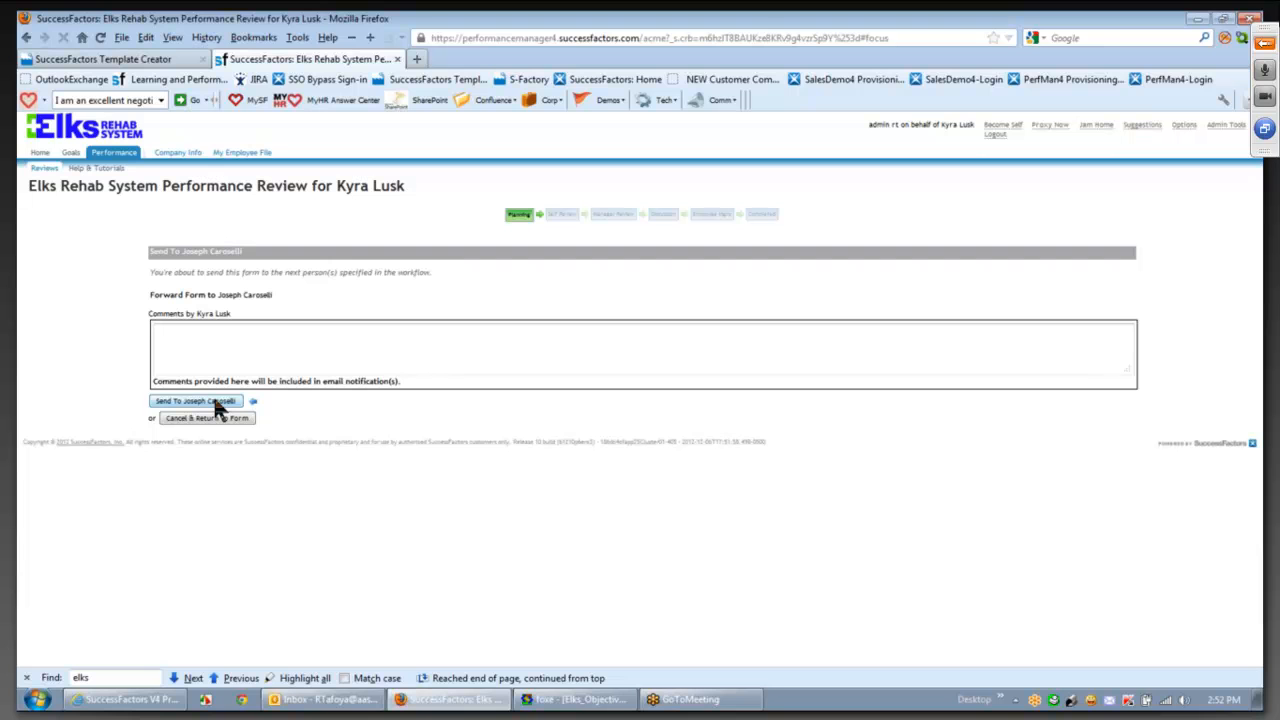
pyautogui.click(218, 403)
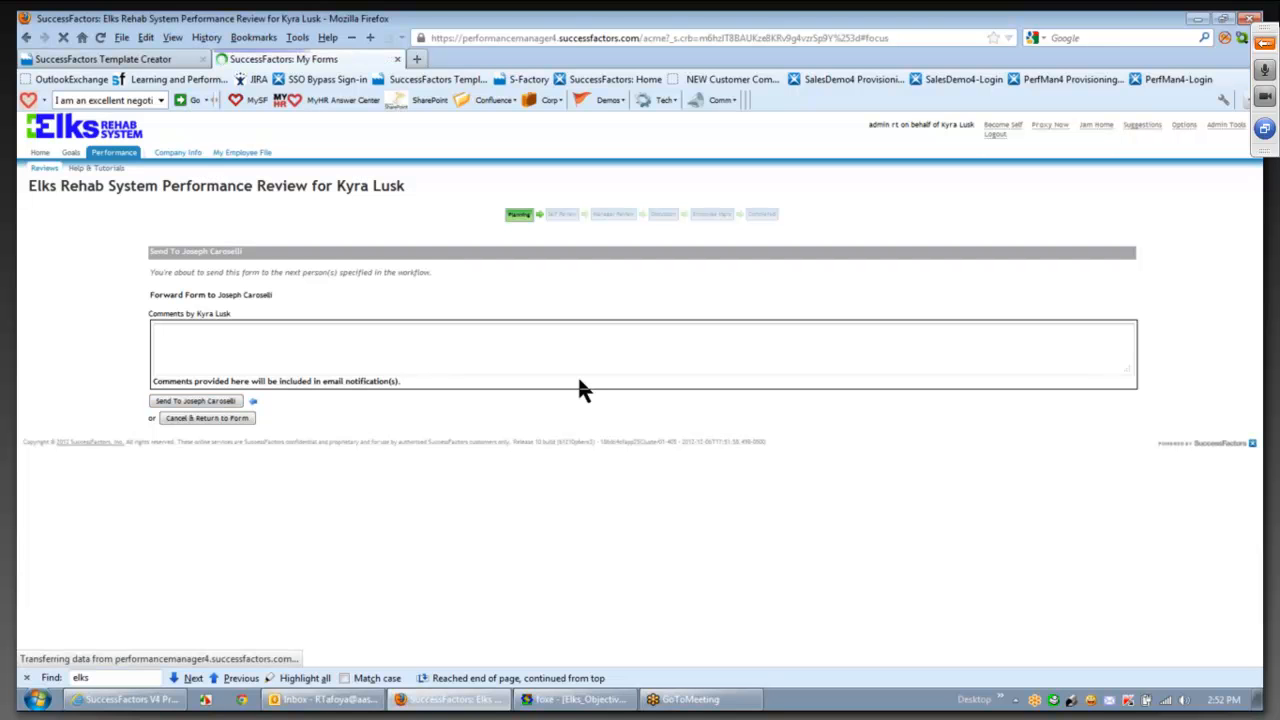
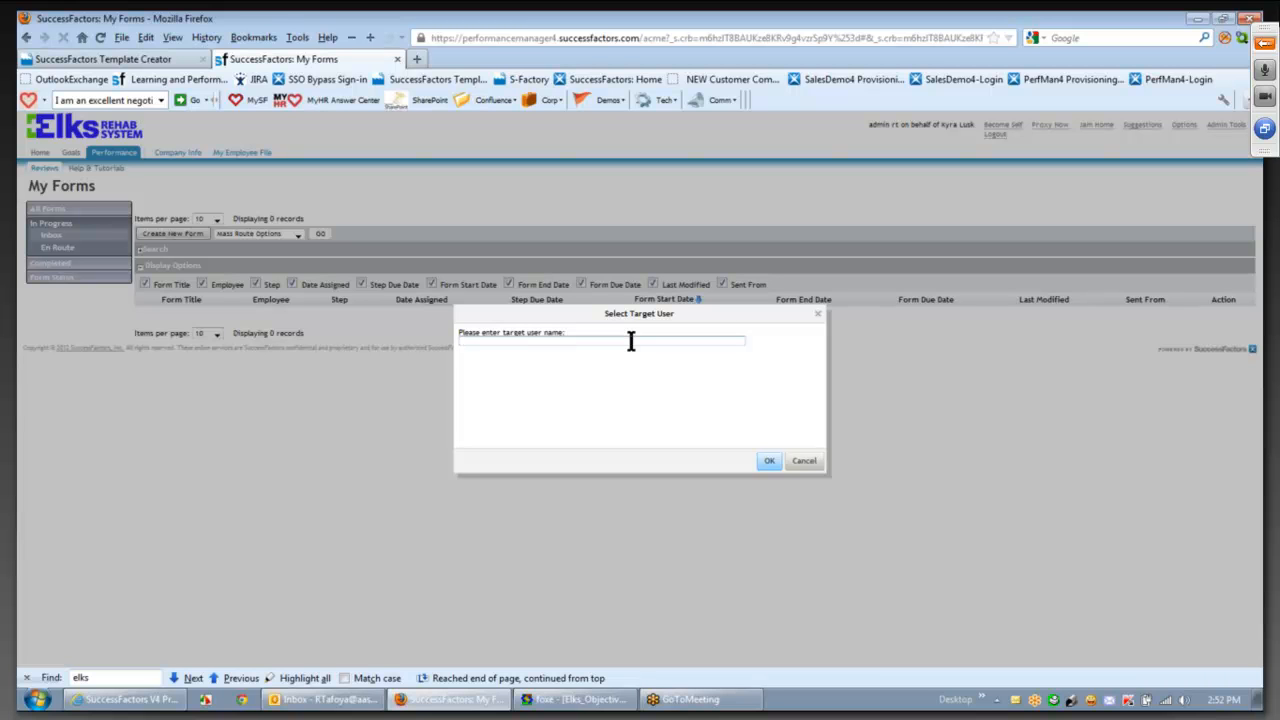
# - Proxy as the manager and open their Performance My Forms list
pyautogui.write('aaaa')
pyautogui.click(585, 360)
pyautogui.click(767, 462)
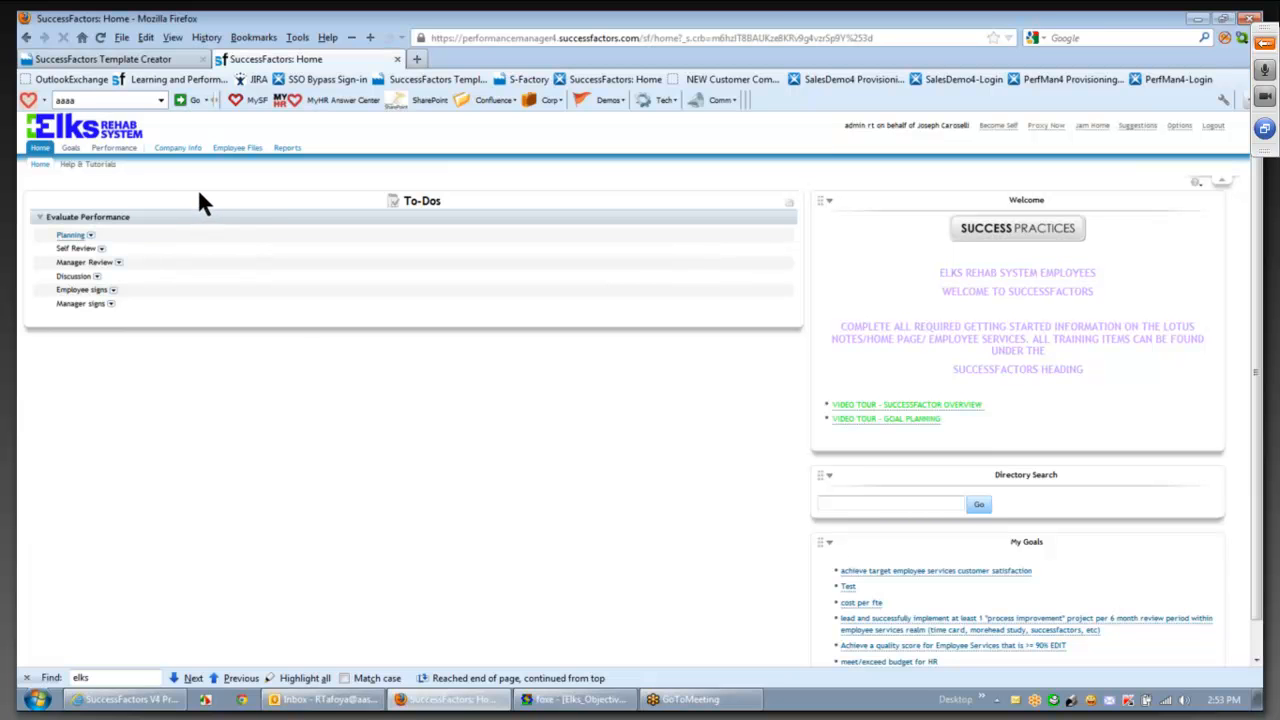
pyautogui.click(117, 155)
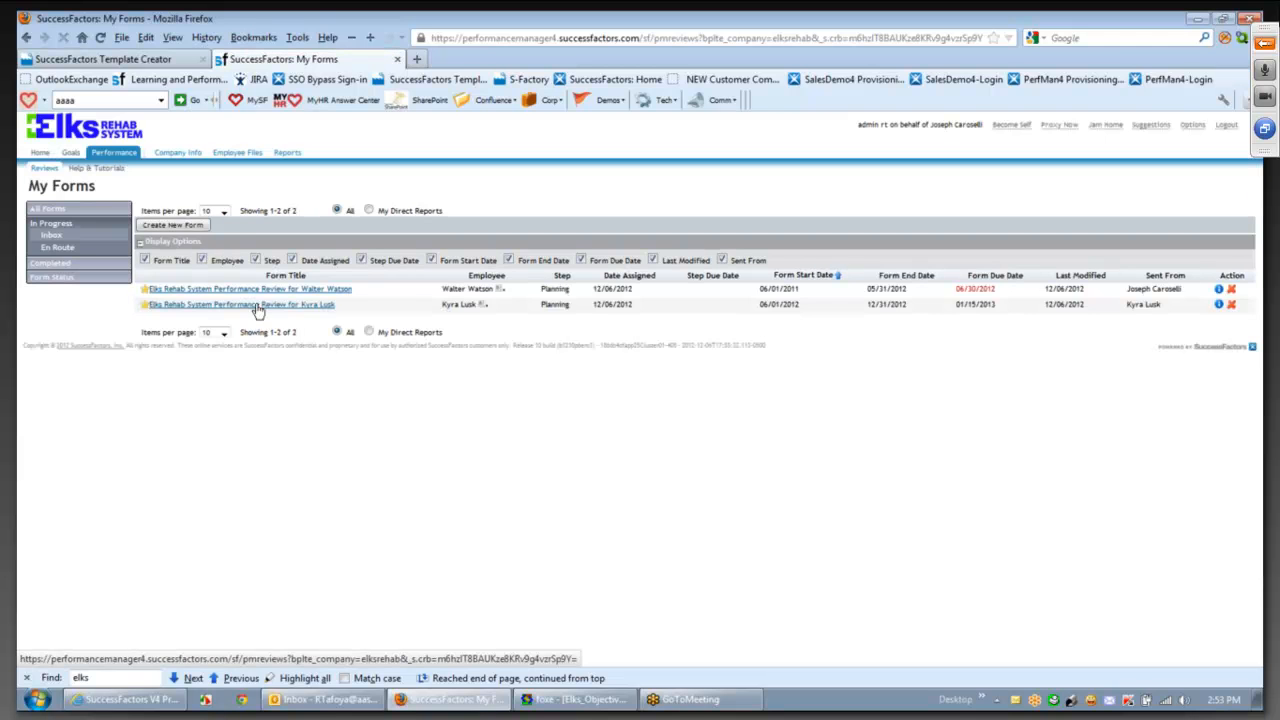
# - Open the employee's Planning-step review and start Move to next step, bringing up Scan the Form
pyautogui.click(252, 305)
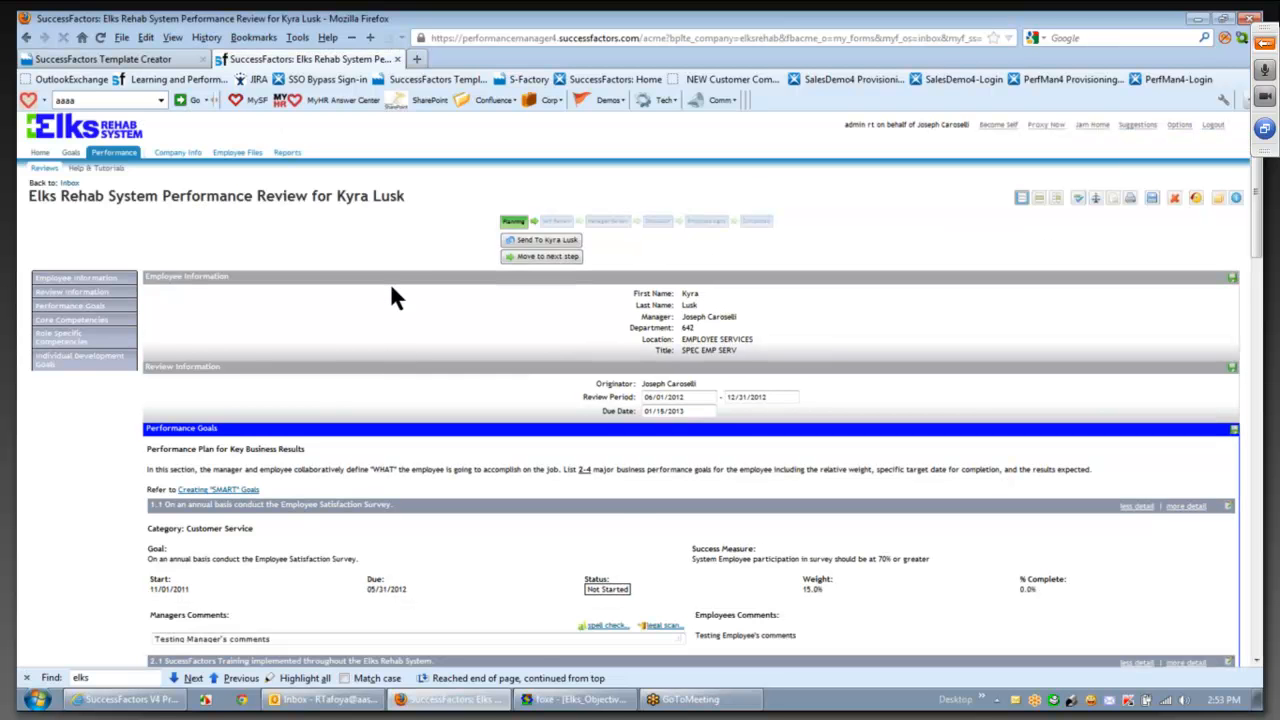
pyautogui.moveTo(1256, 230); pyautogui.dragTo(1256, 232)
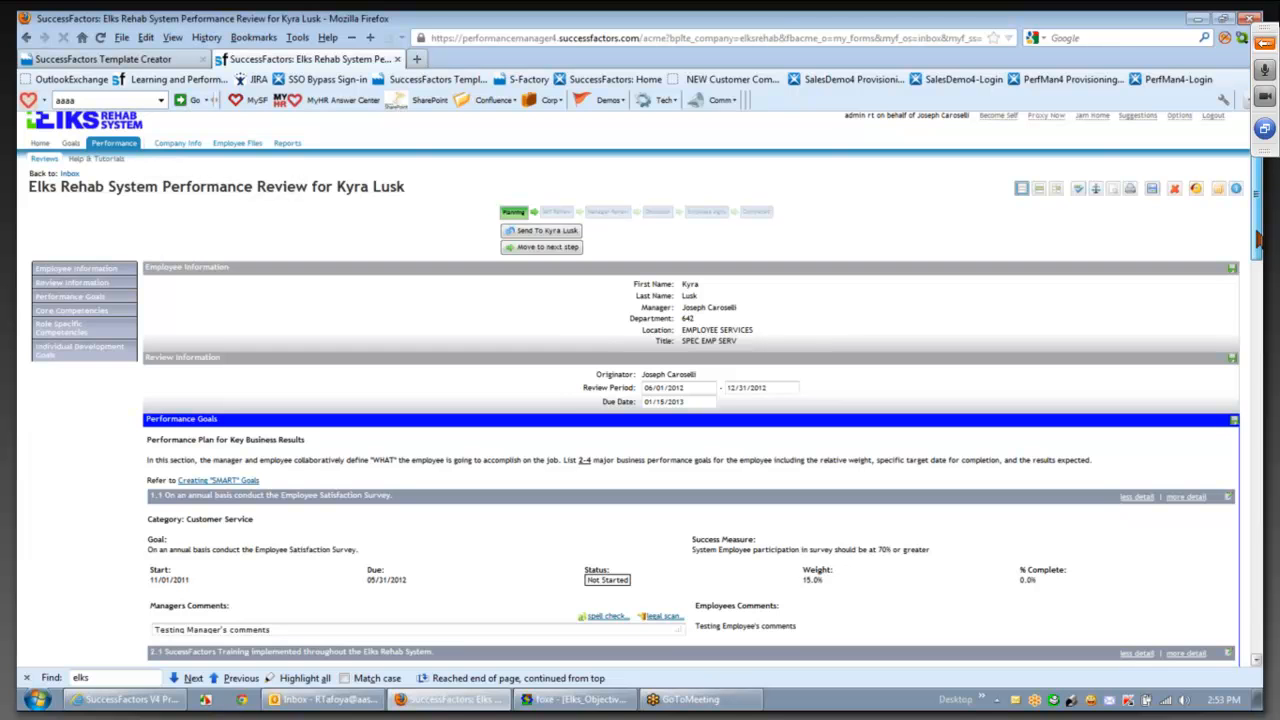
pyautogui.moveTo(1258, 238); pyautogui.dragTo(1260, 292)
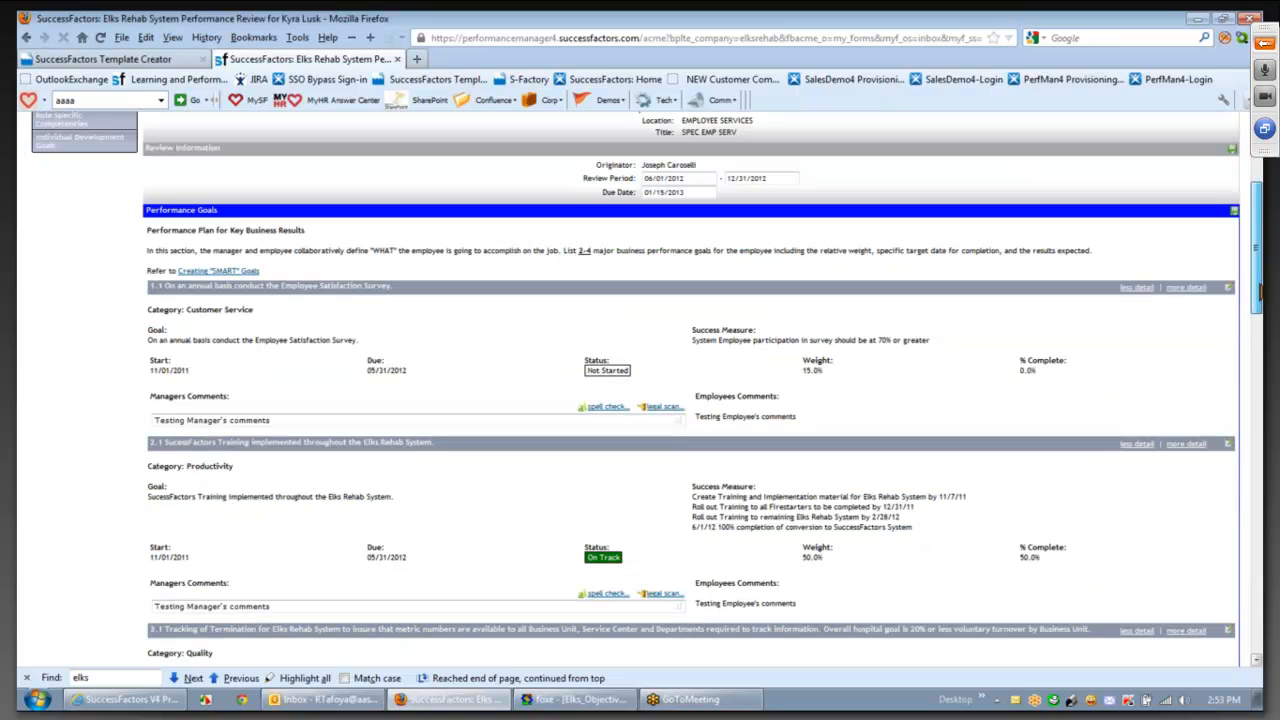
pyautogui.moveTo(1260, 290); pyautogui.dragTo(1260, 294)
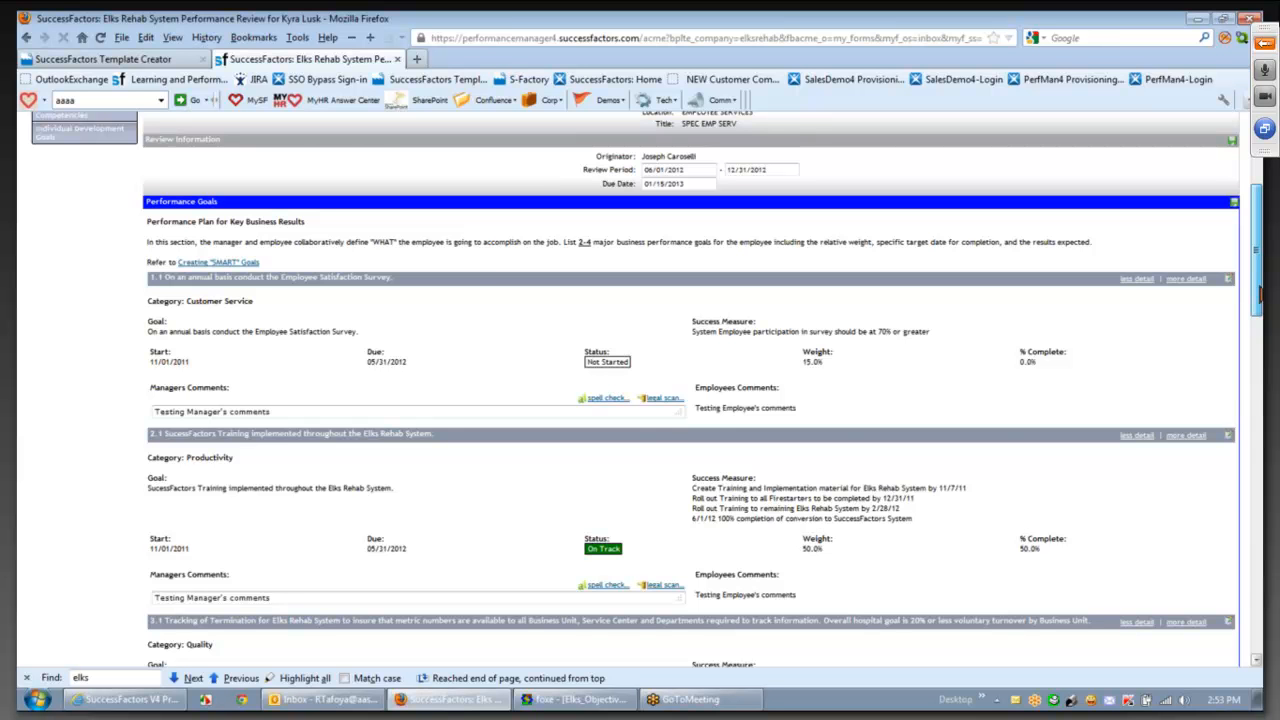
pyautogui.moveTo(1260, 290); pyautogui.dragTo(1250, 236)
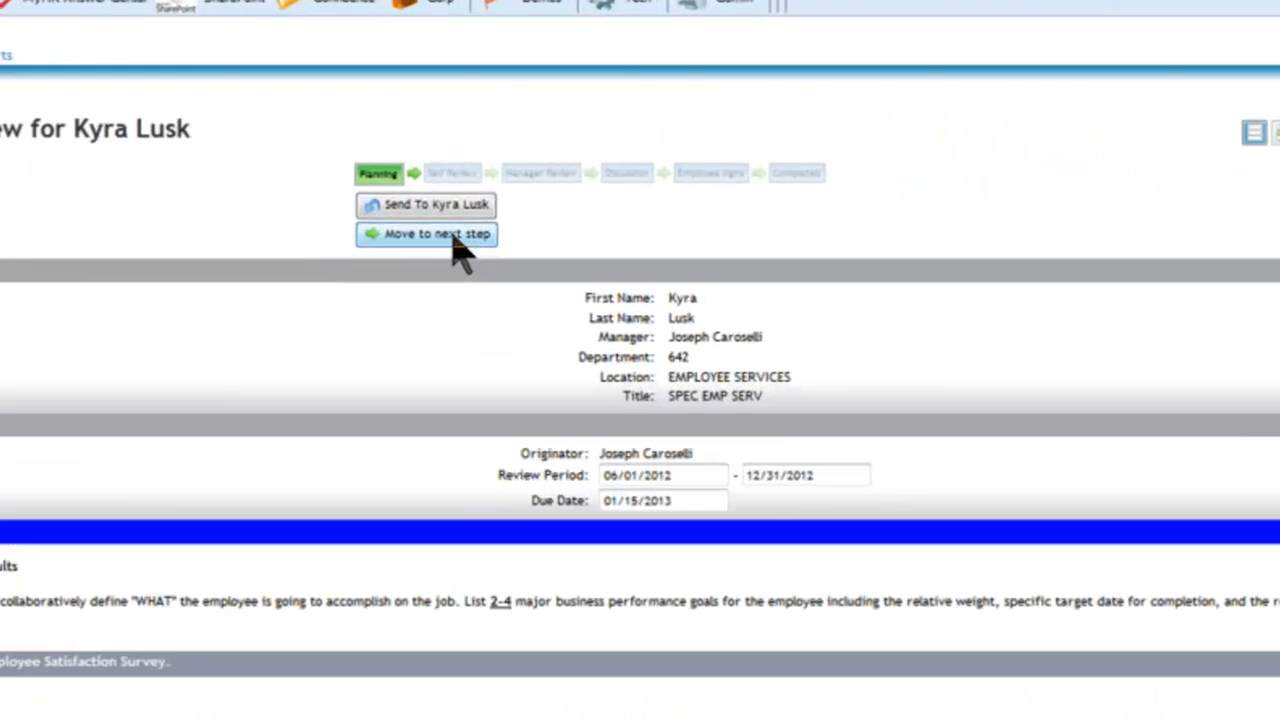
pyautogui.moveTo(450, 174)
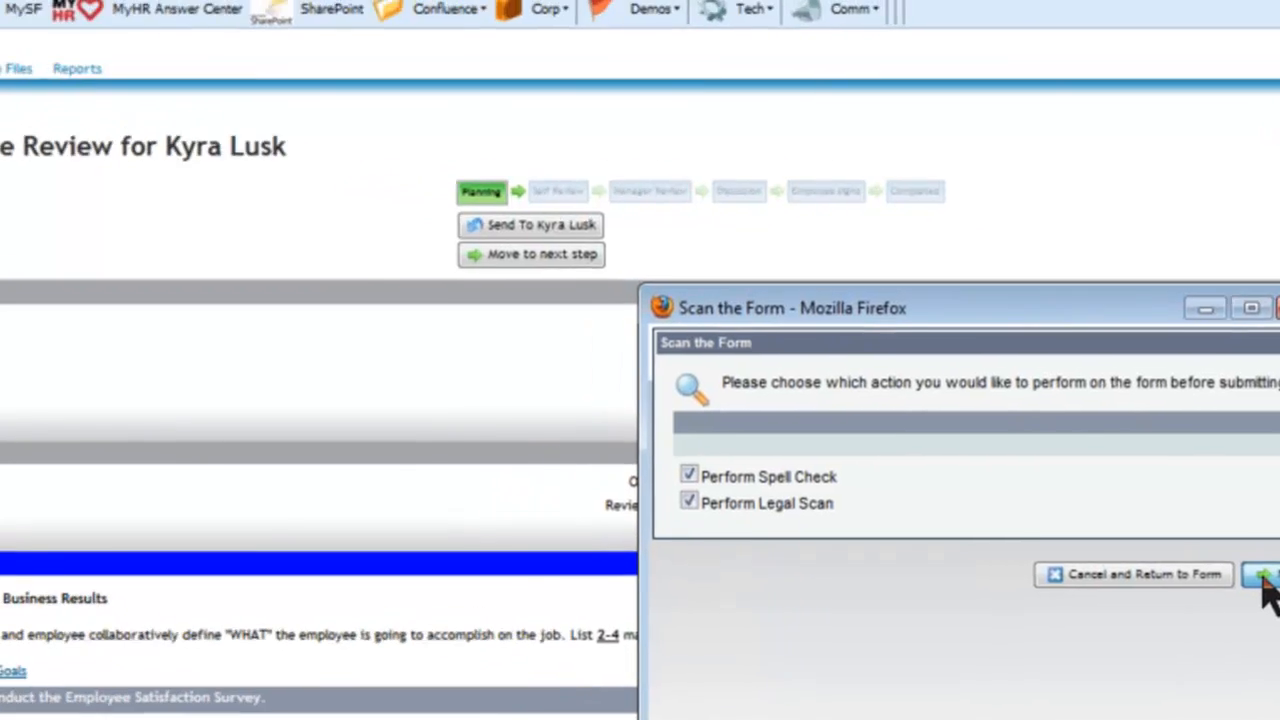
# - Run spell check, ignoring all flagged words, then finish the legal scan and close its results
pyautogui.click(1160, 554)
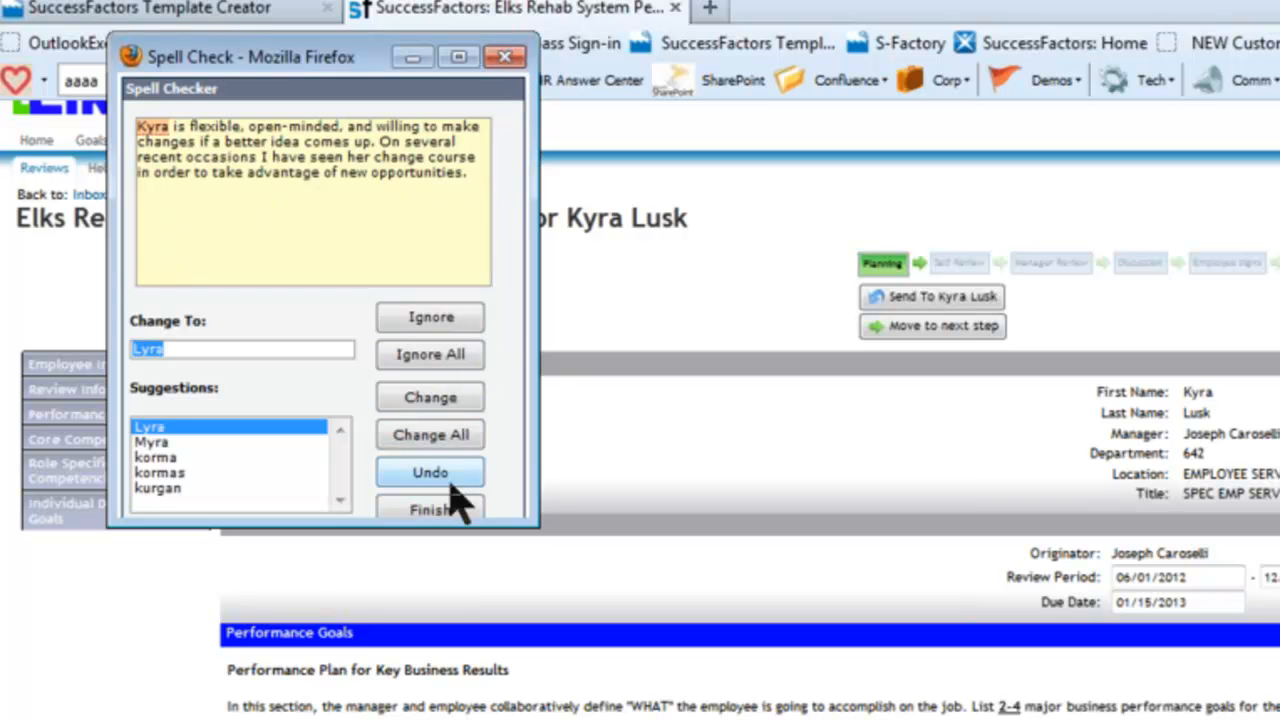
pyautogui.click(440, 356)
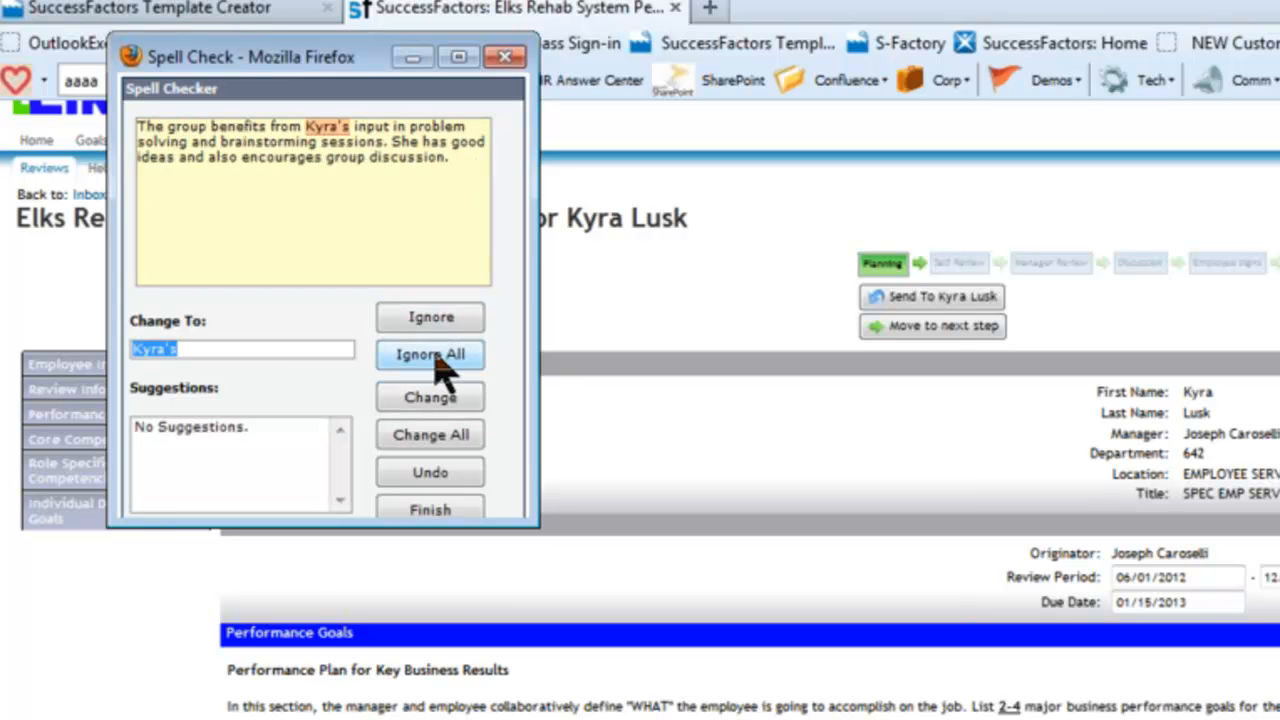
pyautogui.click(440, 356)
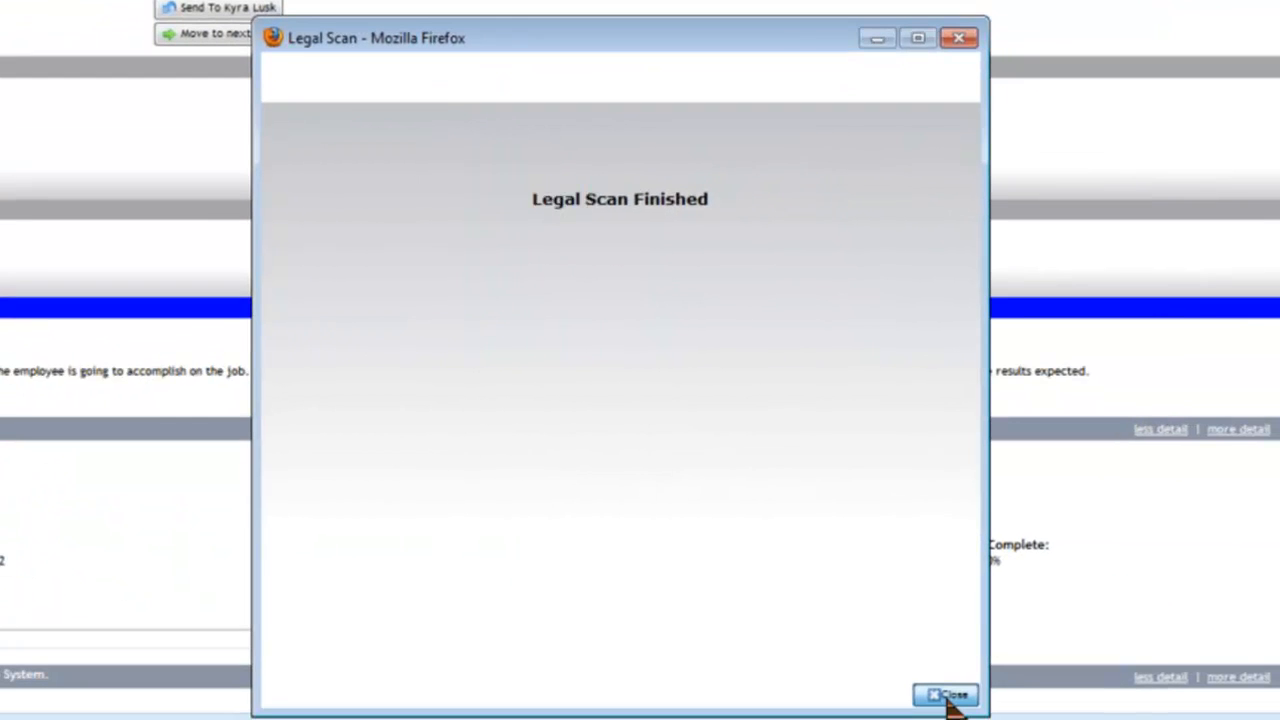
pyautogui.click(946, 695)
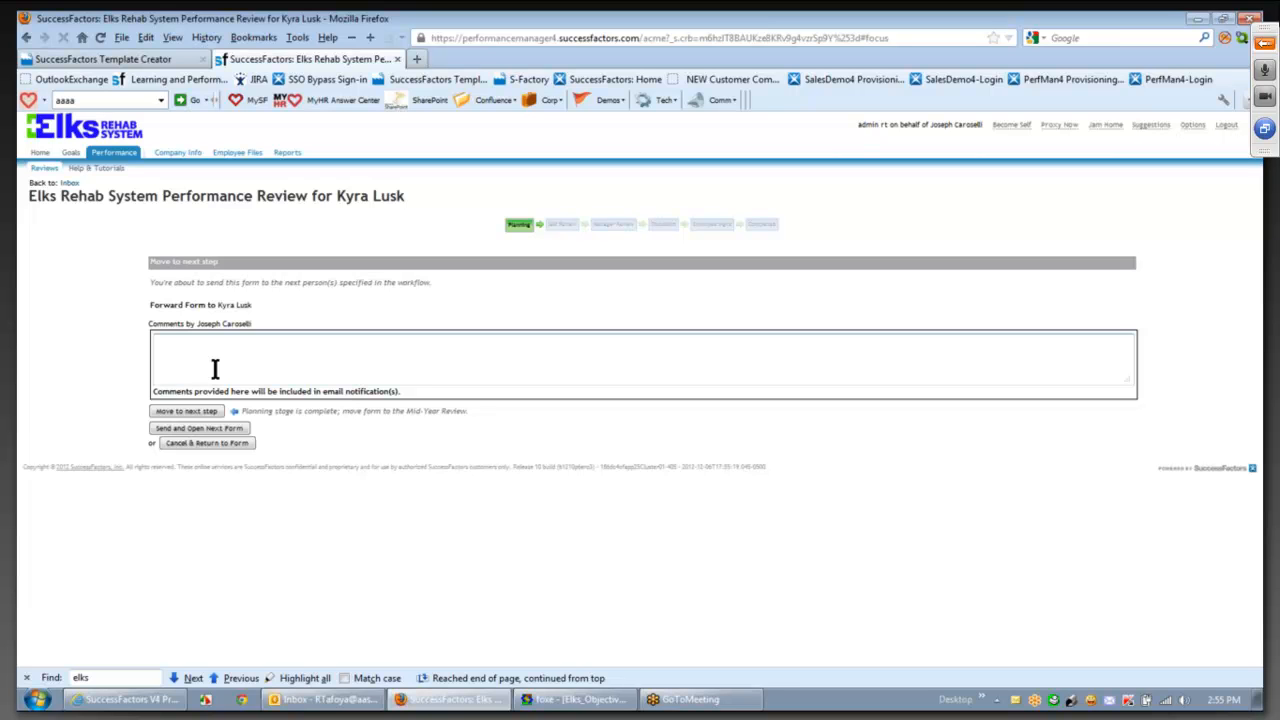
# - Forward the review to self review with a comment asking the employee to complete it
pyautogui.write('Kyra, please comple')
pyautogui.write('te your self review')
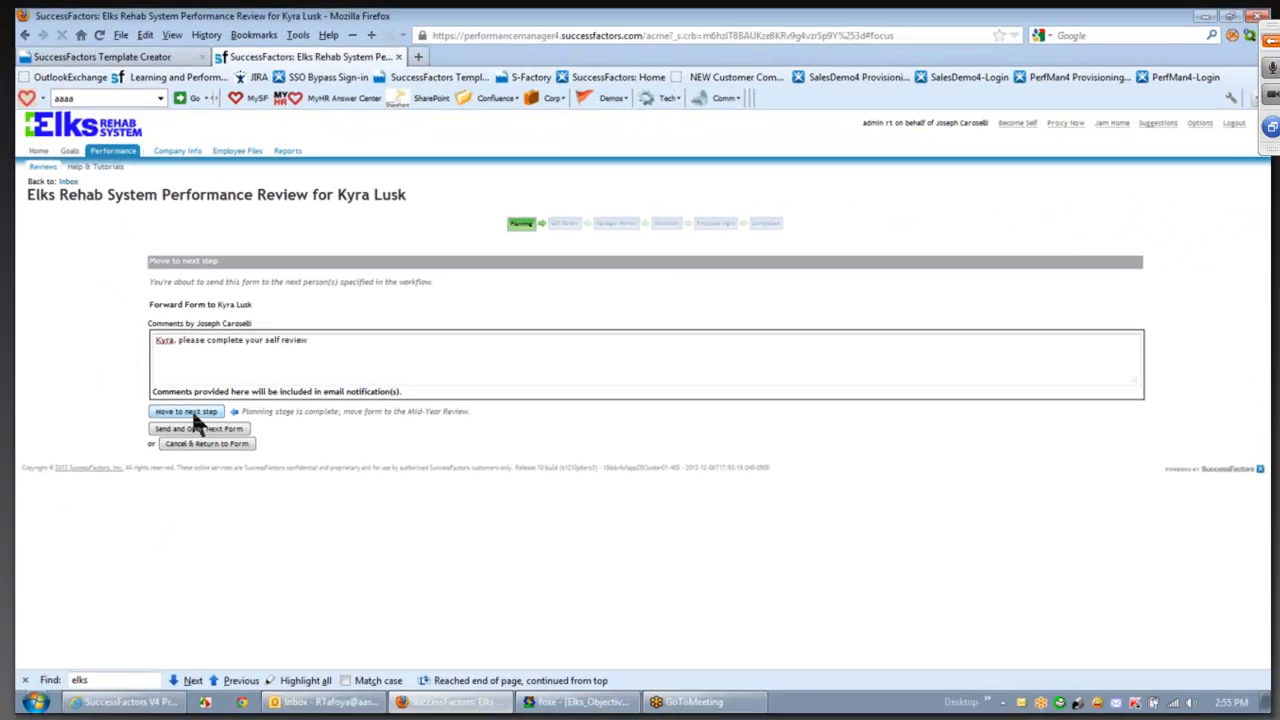
pyautogui.click(153, 455)
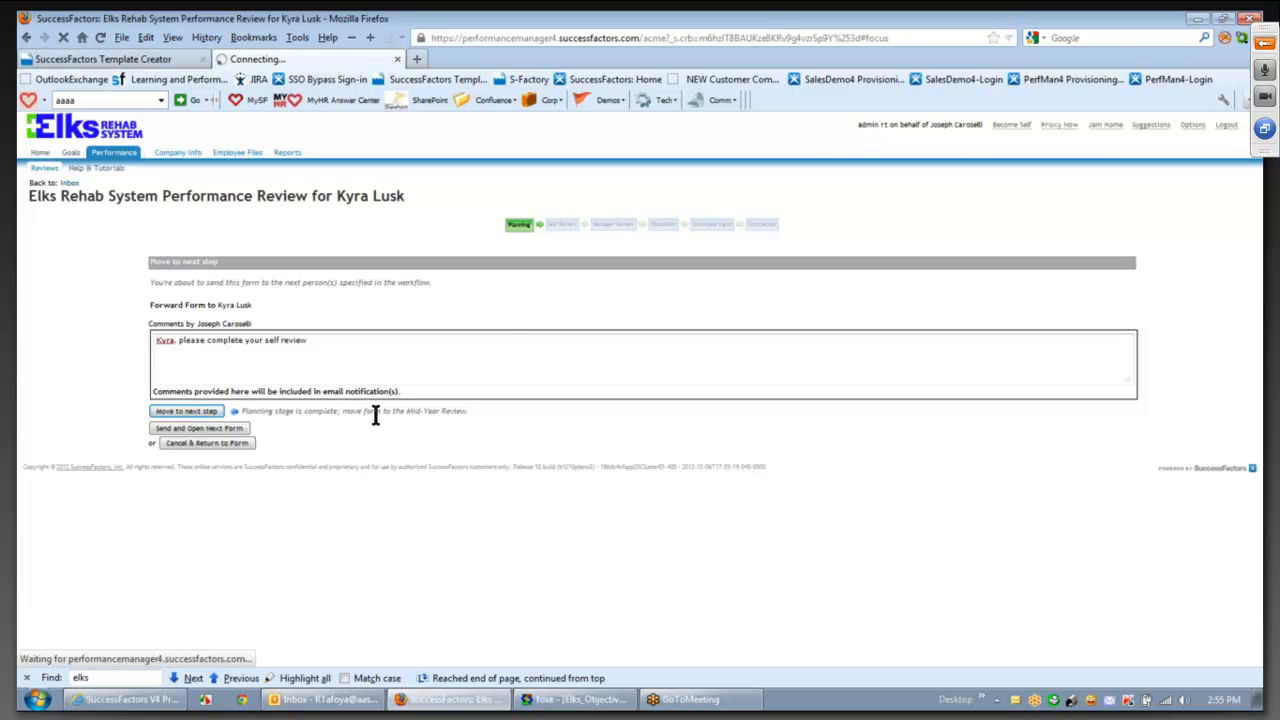
pyautogui.click(322, 700)
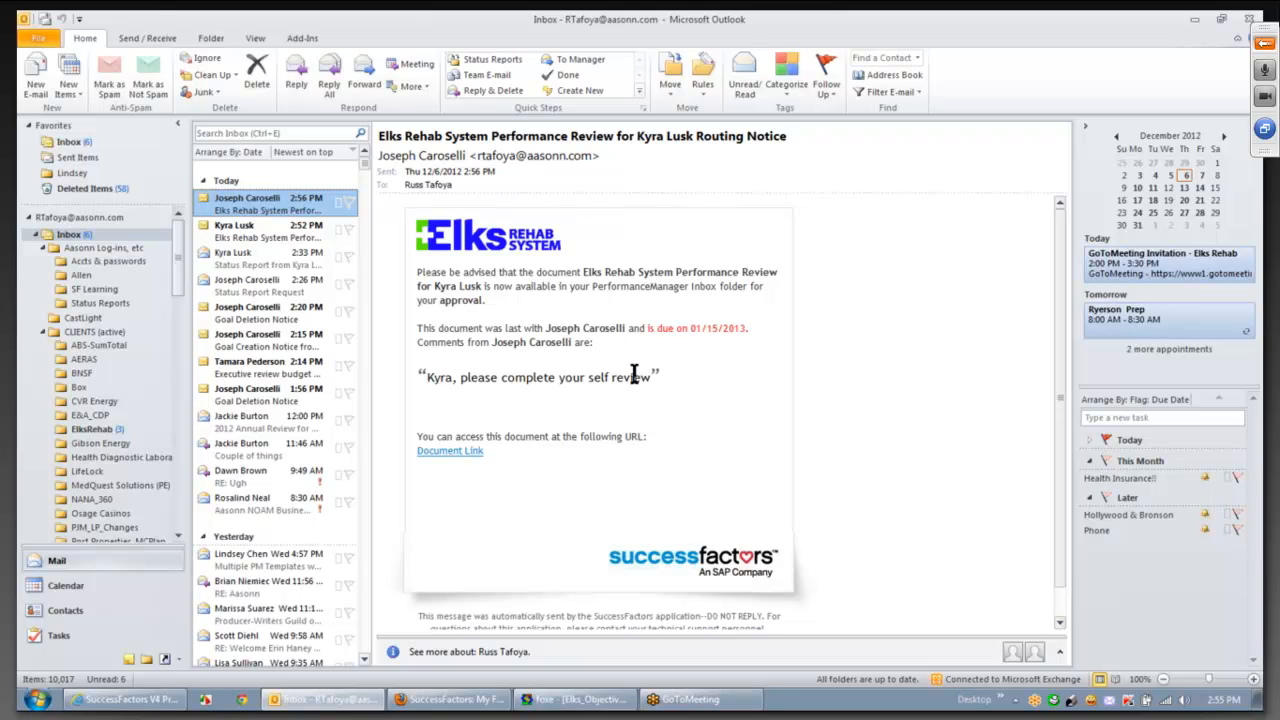
# - Return from the Routing Notice email in Outlook to the browser
pyautogui.hotkey('alt', 'Tab')
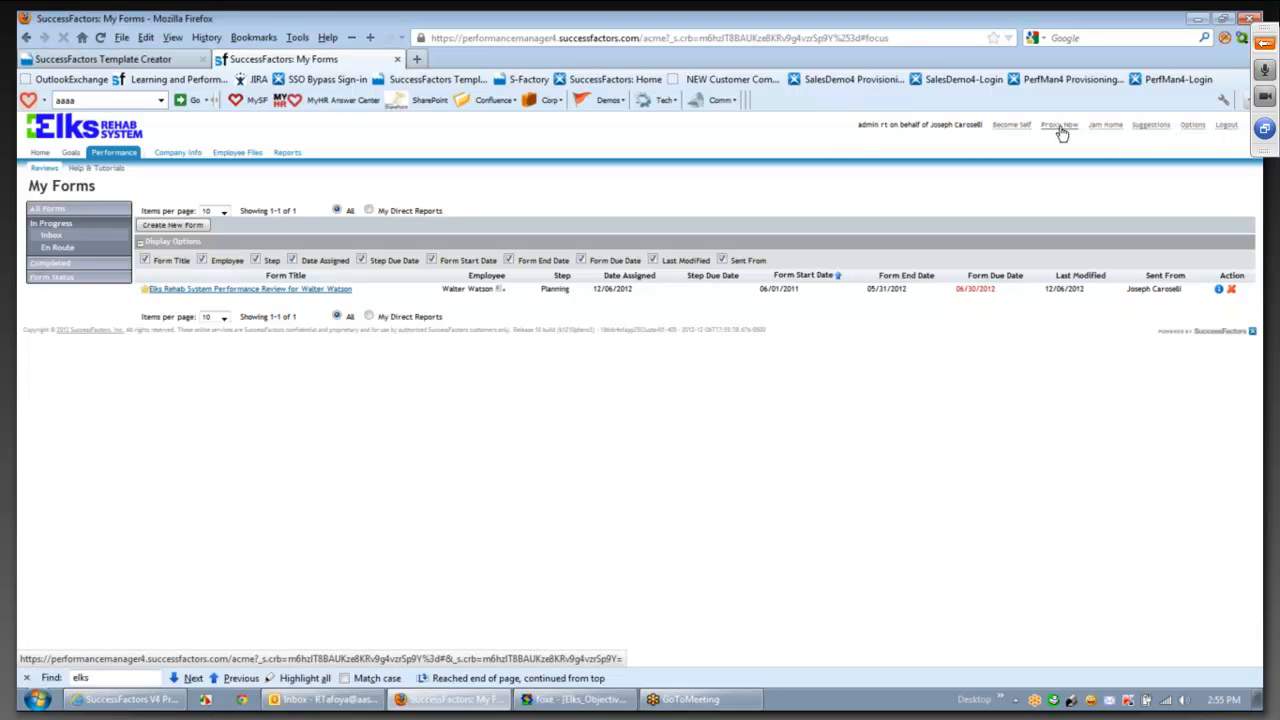
# - Proxy as the employee and open the review waiting at Self Review
pyautogui.click(1062, 133)
pyautogui.write('kyra')
pyautogui.click(605, 352)
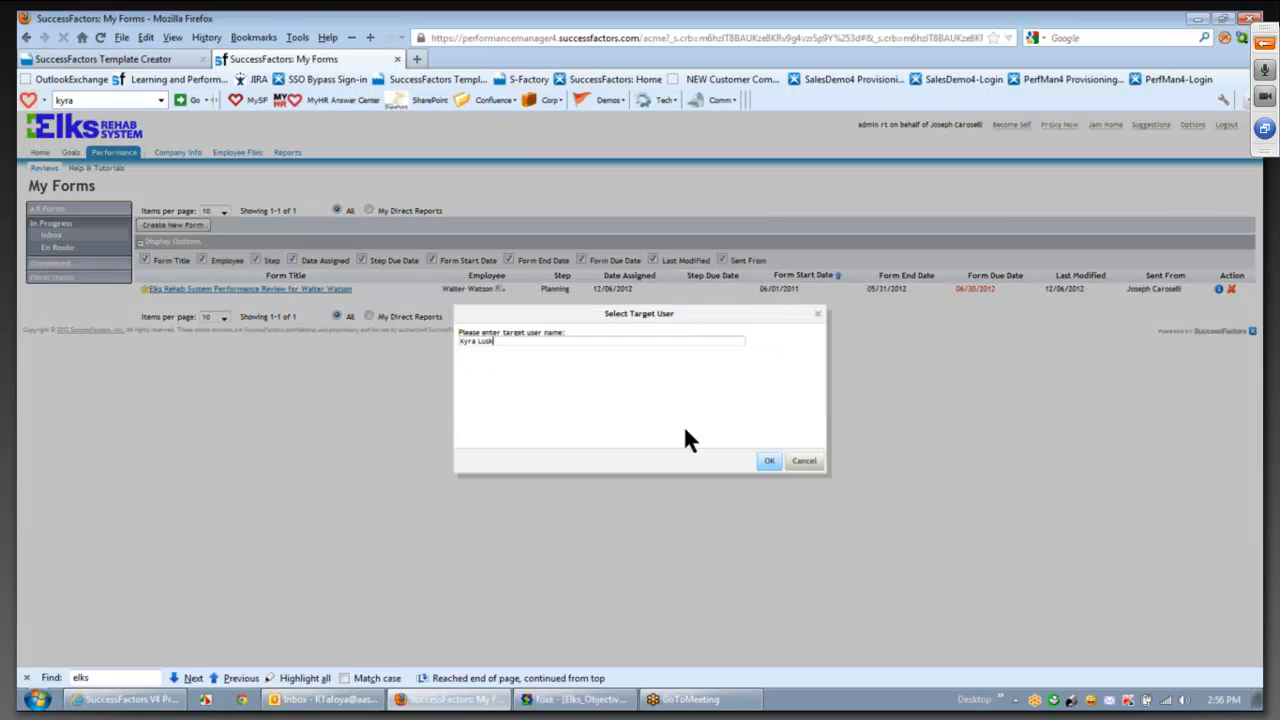
pyautogui.click(769, 463)
pyautogui.click(82, 248)
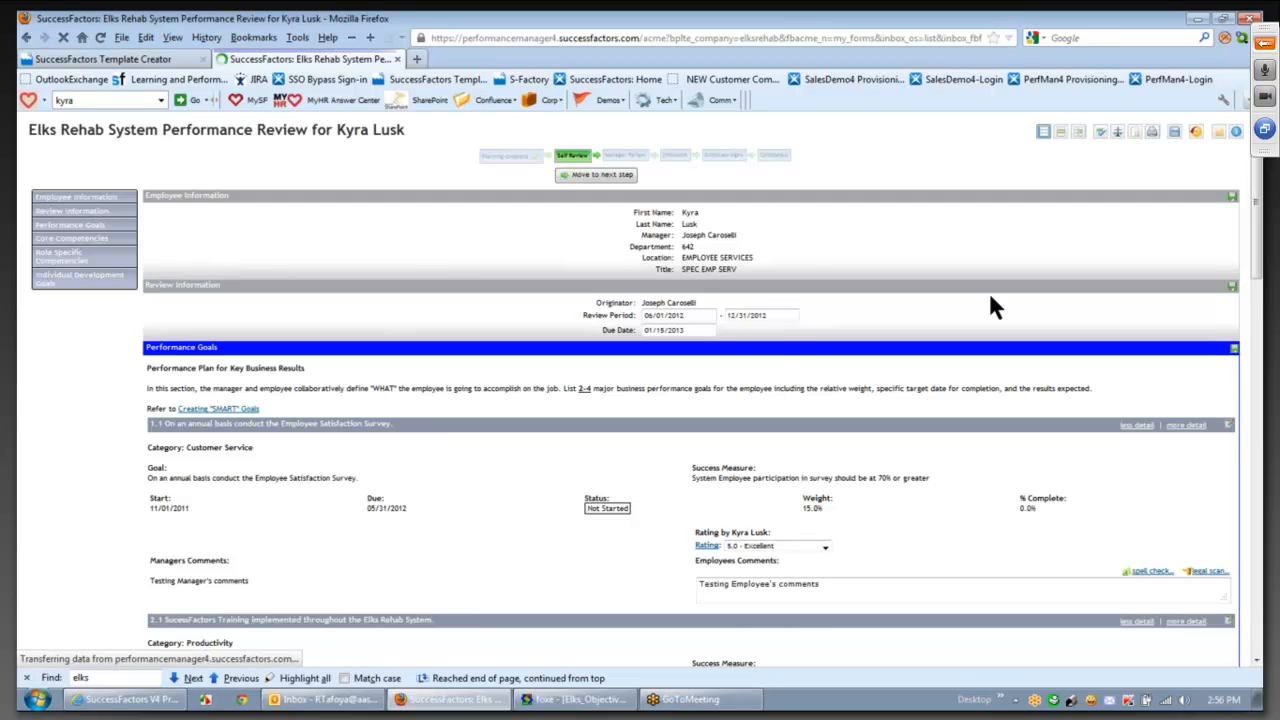
# - Rate goal 1.1 as Unable to Rate in the self review
pyautogui.scroll(-3, 900, 340)
pyautogui.click(824, 377)
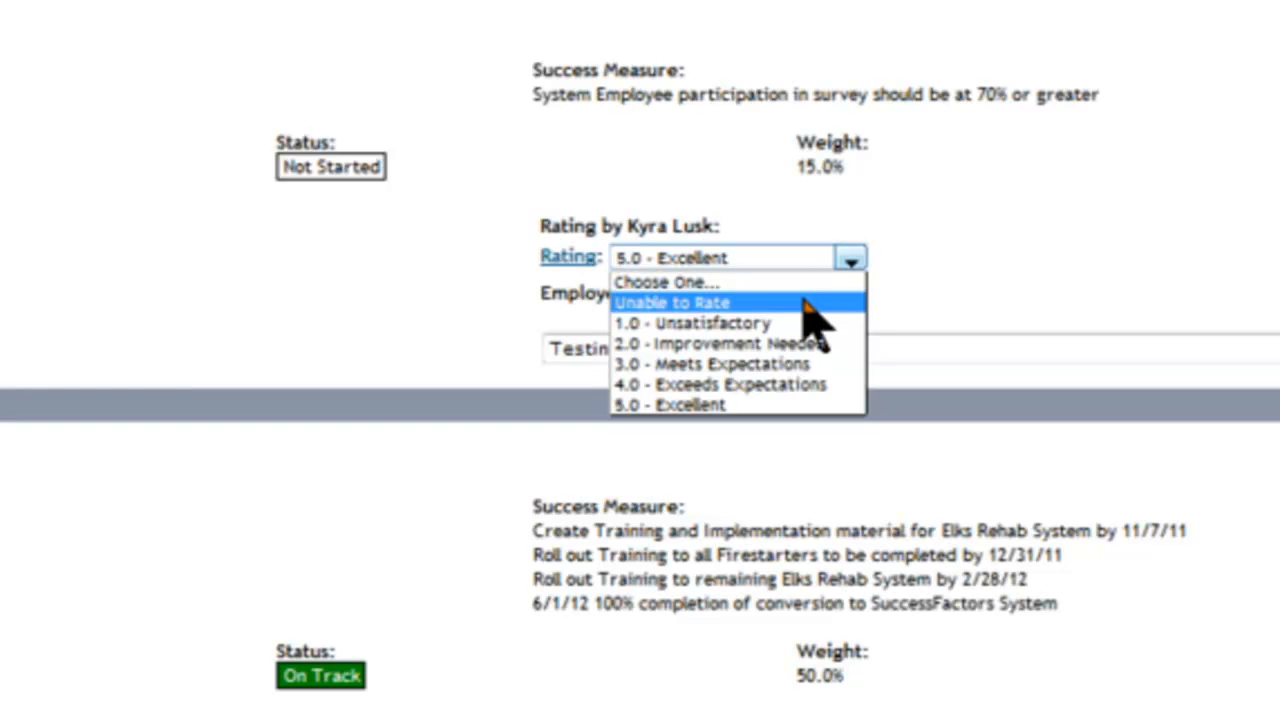
pyautogui.click(850, 260)
pyautogui.click(850, 260)
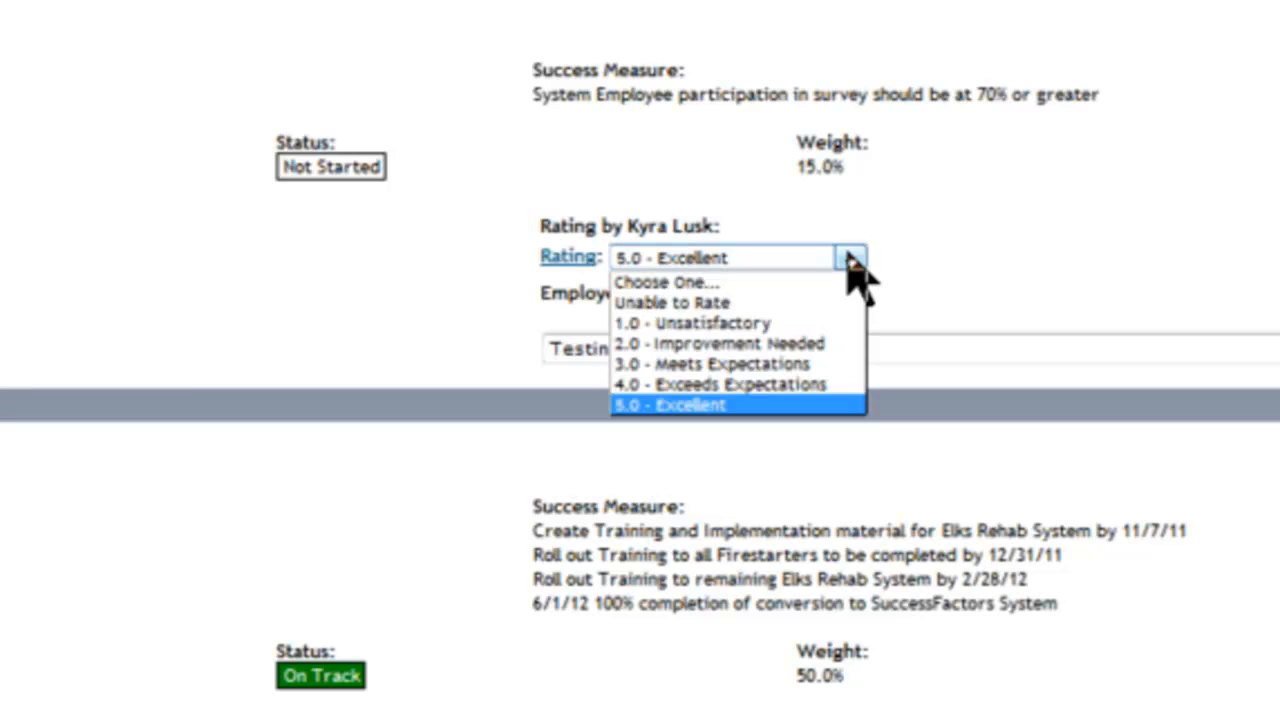
pyautogui.click(781, 283)
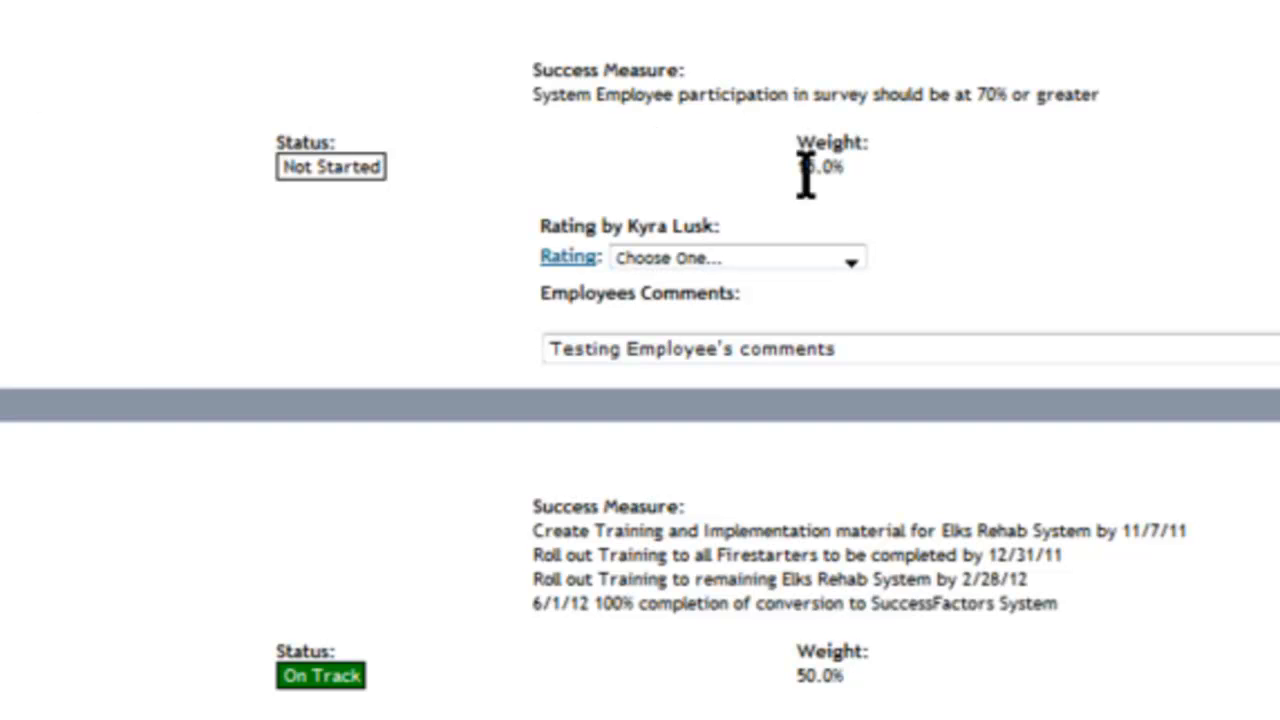
pyautogui.click(851, 260)
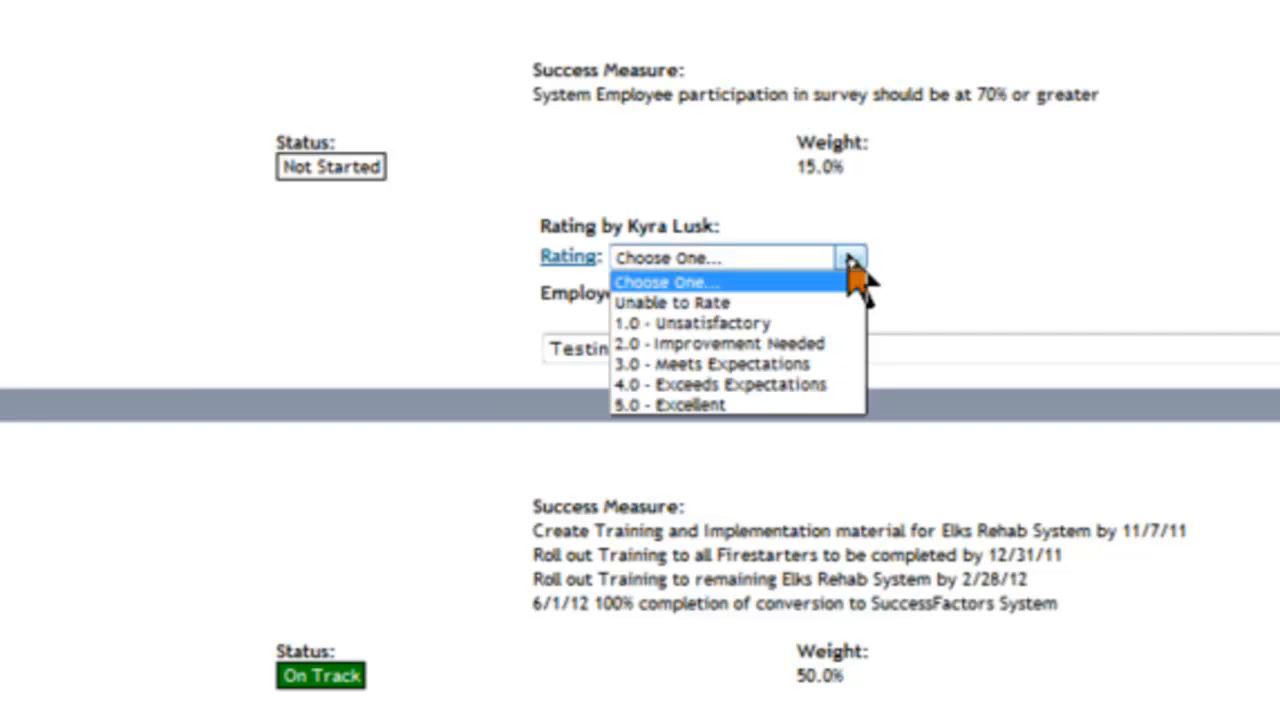
pyautogui.click(806, 303)
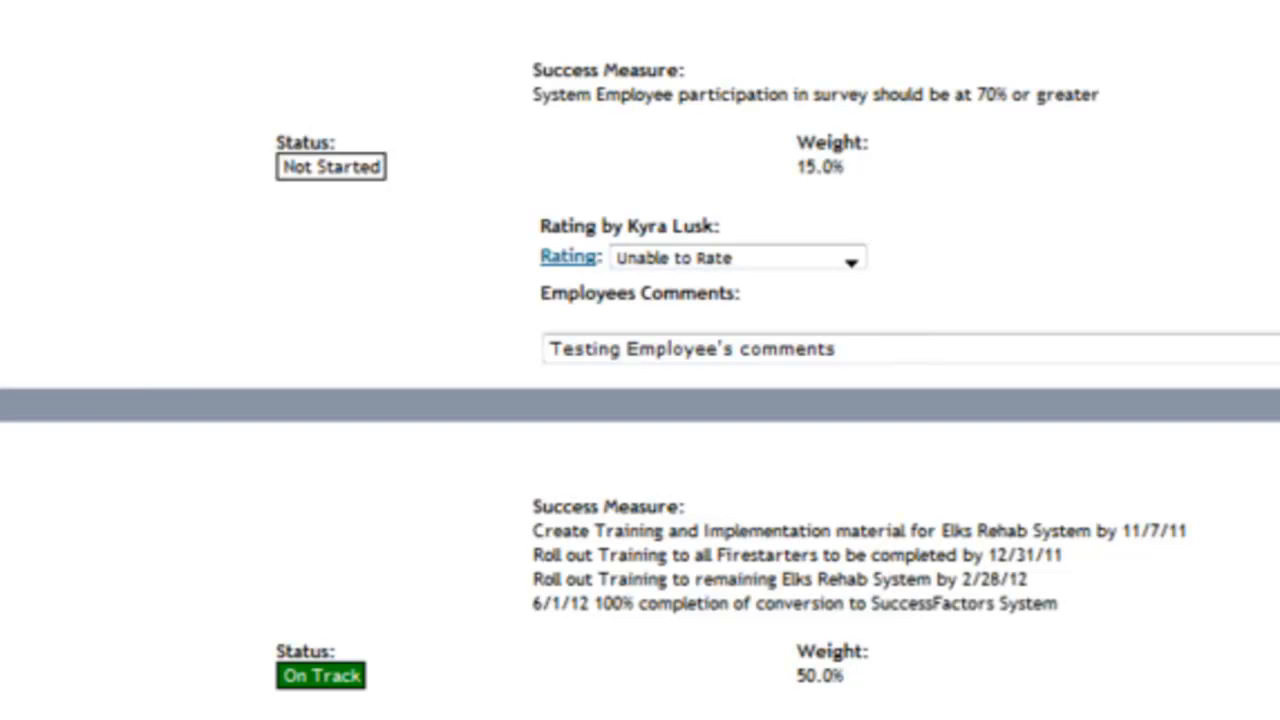
pyautogui.scroll(-1, 640, 387)
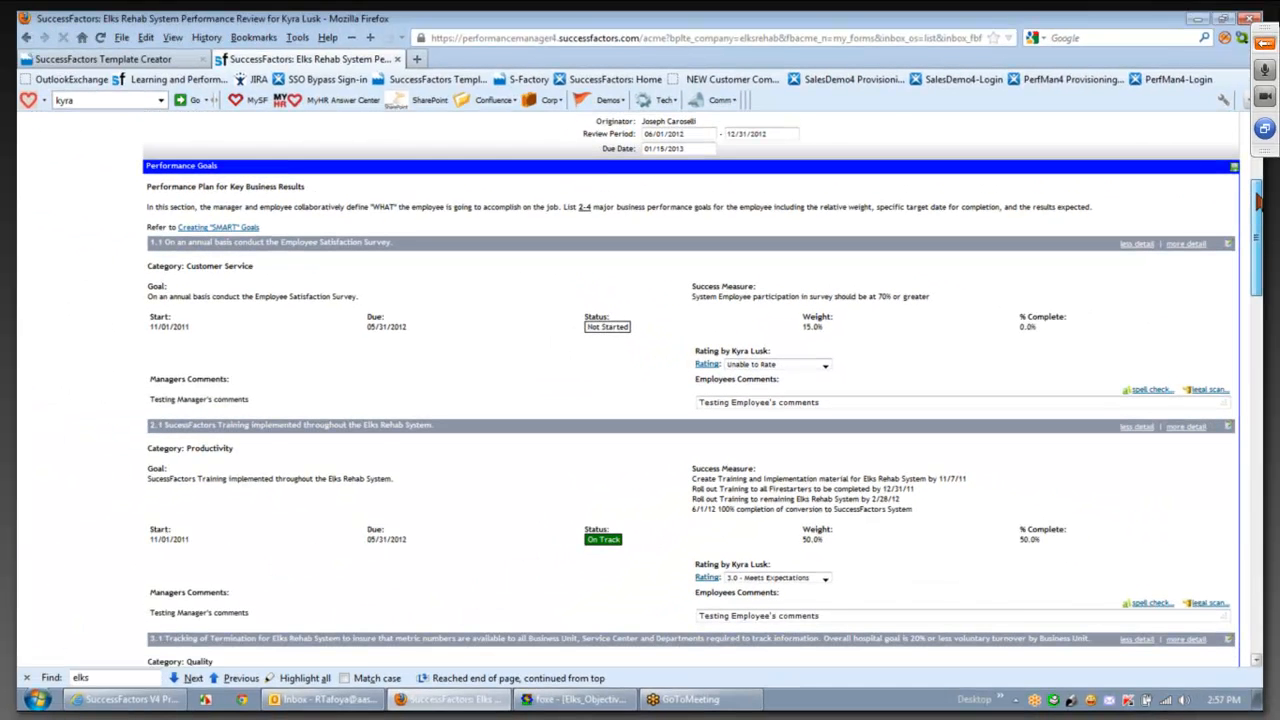
pyautogui.moveTo(1259, 202); pyautogui.dragTo(1262, 565)
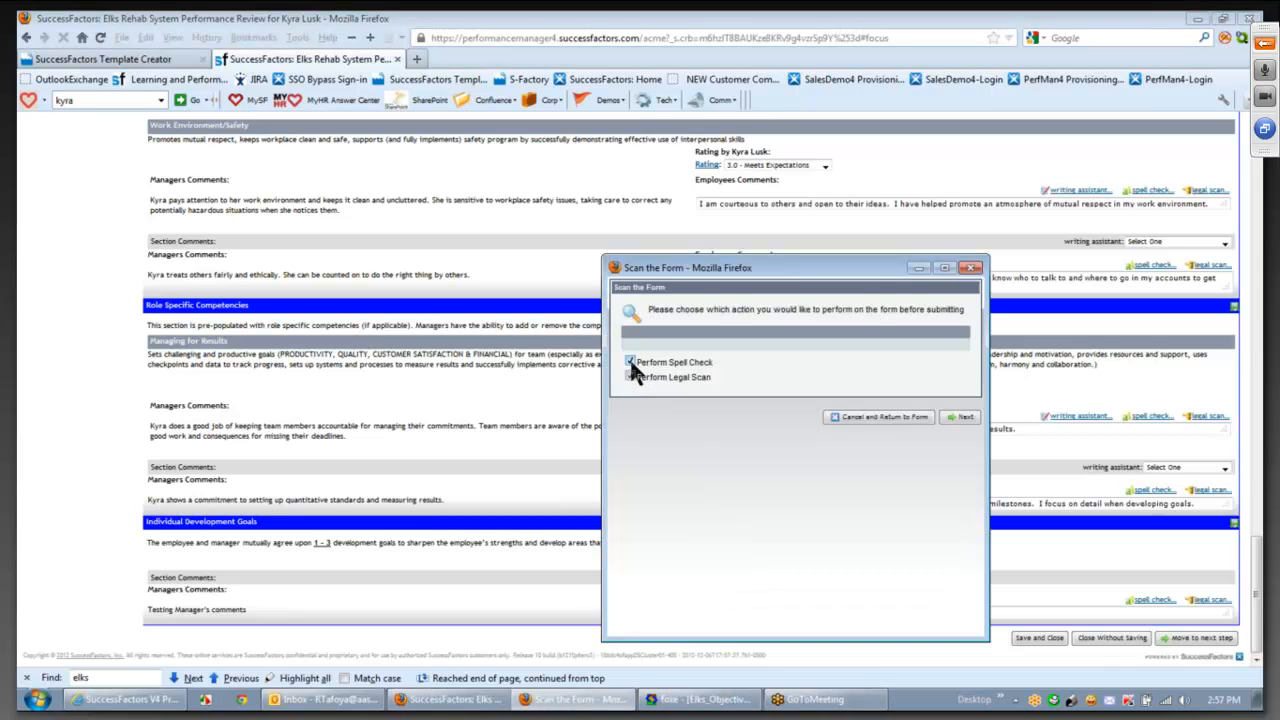
# - After the missing-rating error, rate Managing for Results 4.0 - Exceeds Expectations and advance the form
pyautogui.click(958, 417)
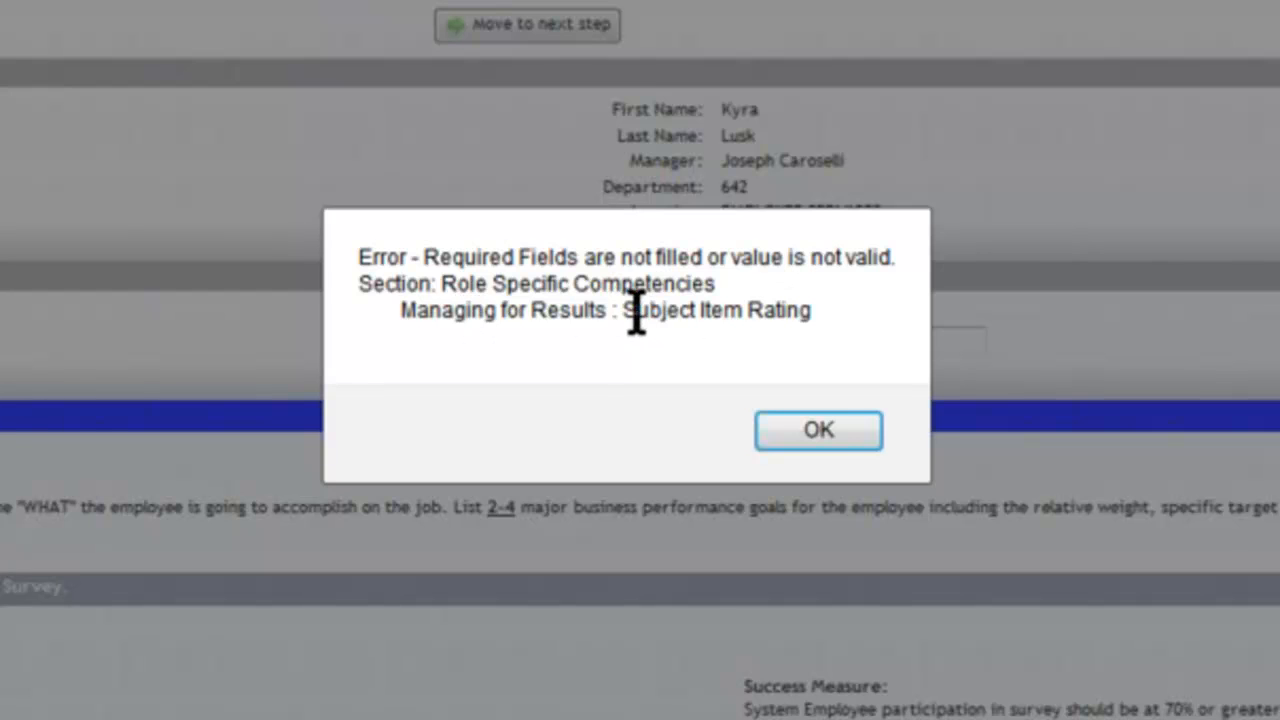
pyautogui.click(826, 425)
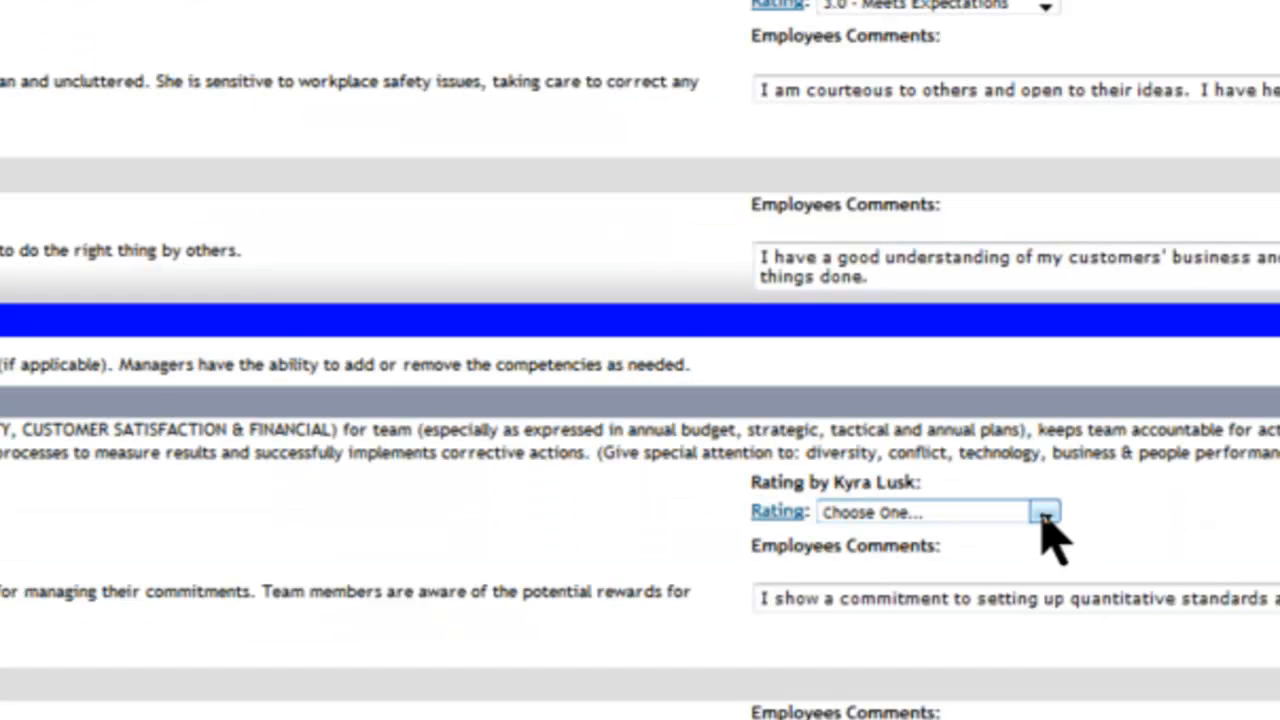
pyautogui.click(1040, 512)
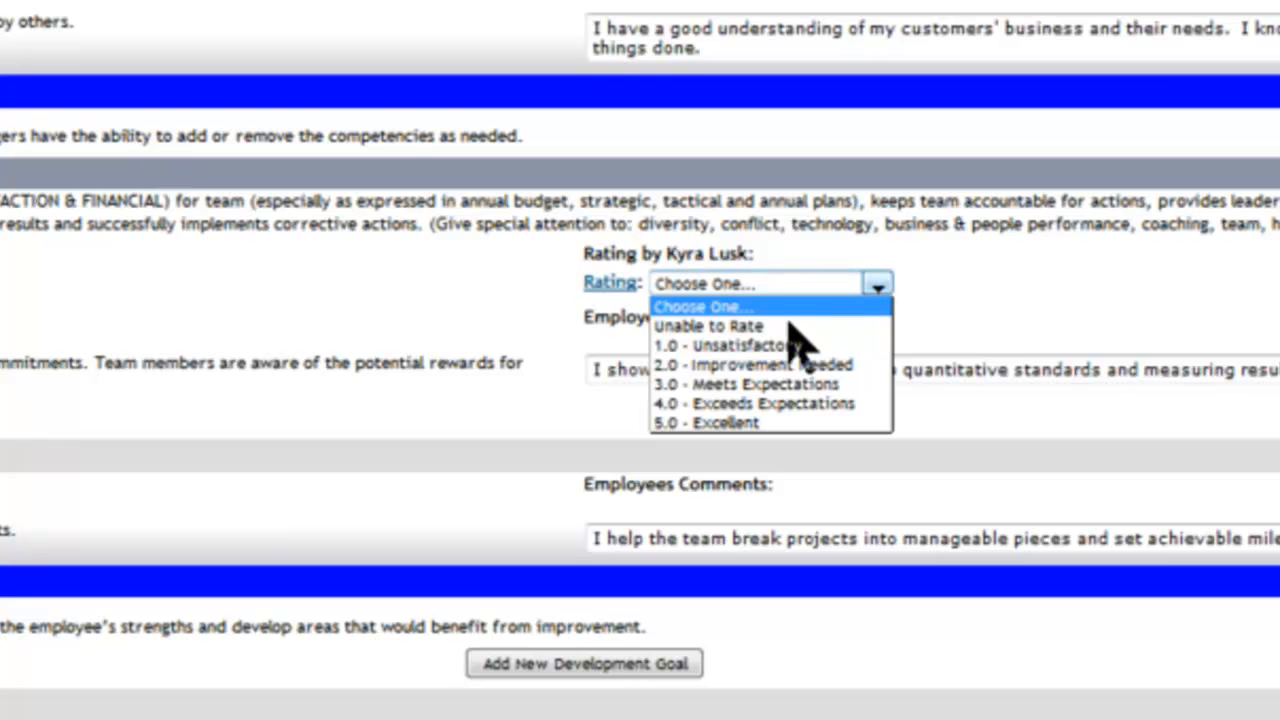
pyautogui.click(790, 403)
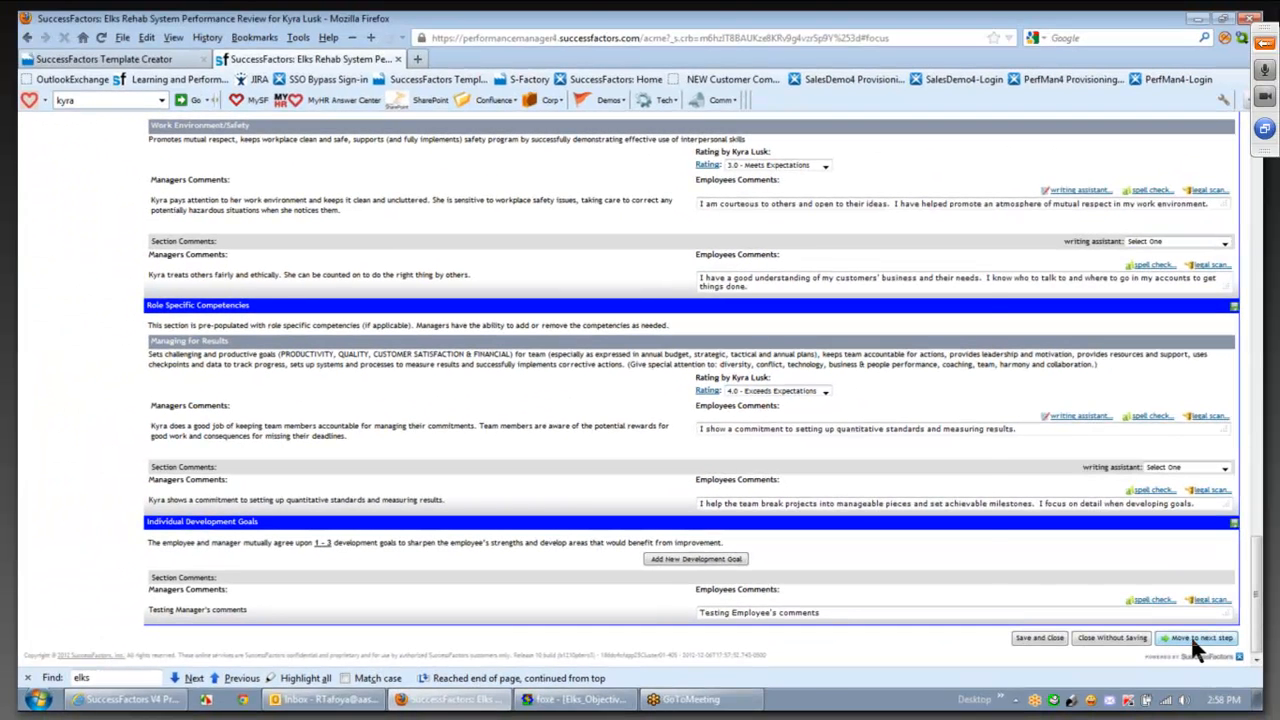
pyautogui.click(1189, 632)
# - Confirm sending the self review on, then proxy as the manager and open the Manager Review to-do
pyautogui.click(953, 420)
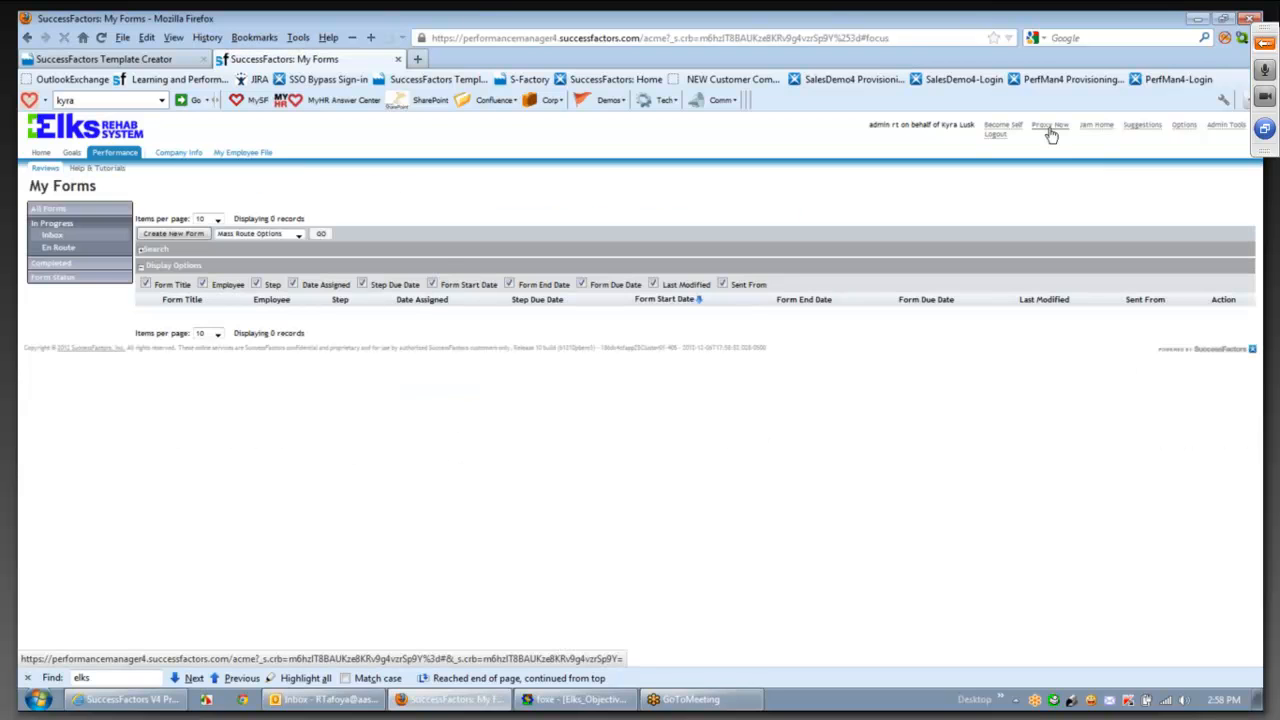
pyautogui.click(1051, 135)
pyautogui.write('aa')
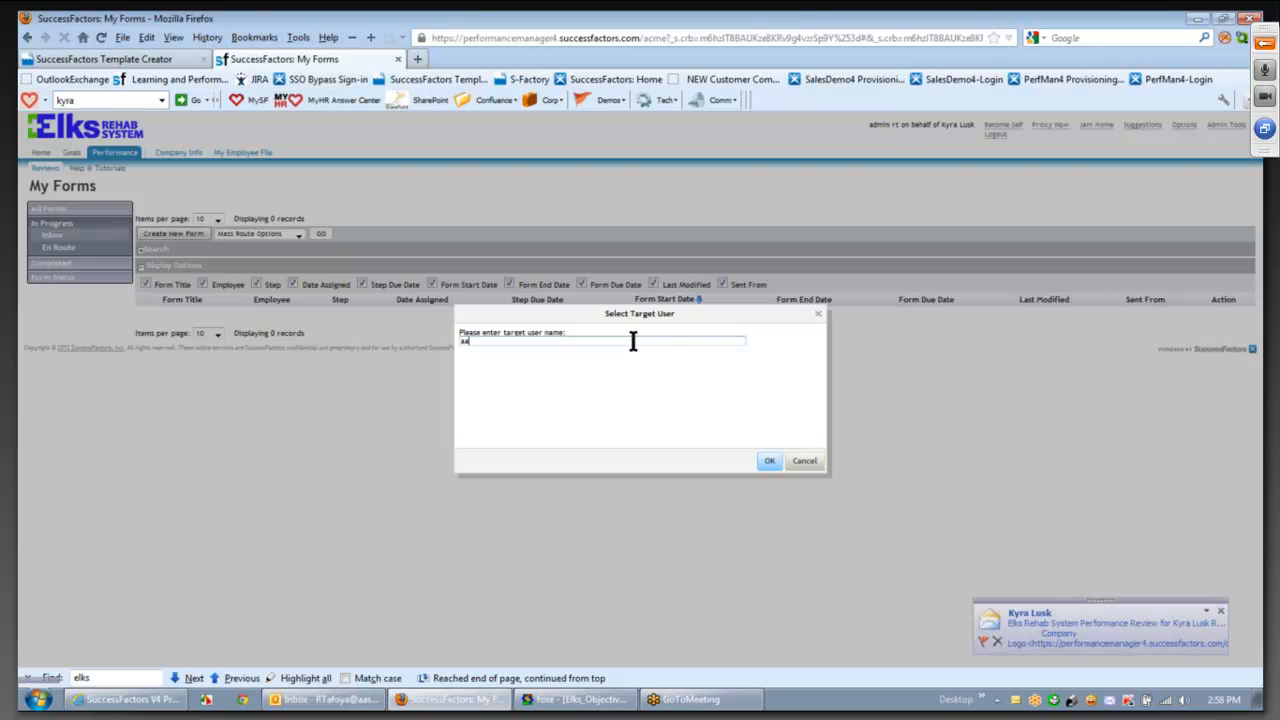
pyautogui.write('a')
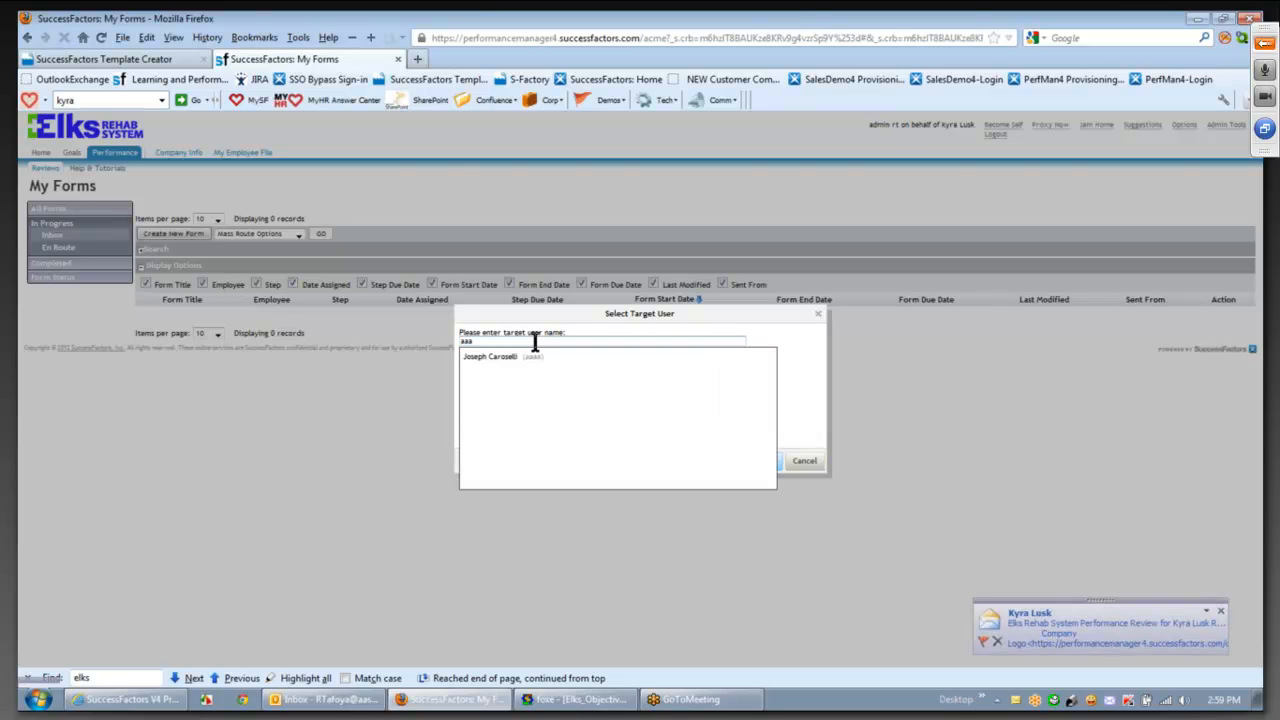
pyautogui.click(522, 352)
pyautogui.click(766, 462)
pyautogui.click(85, 264)
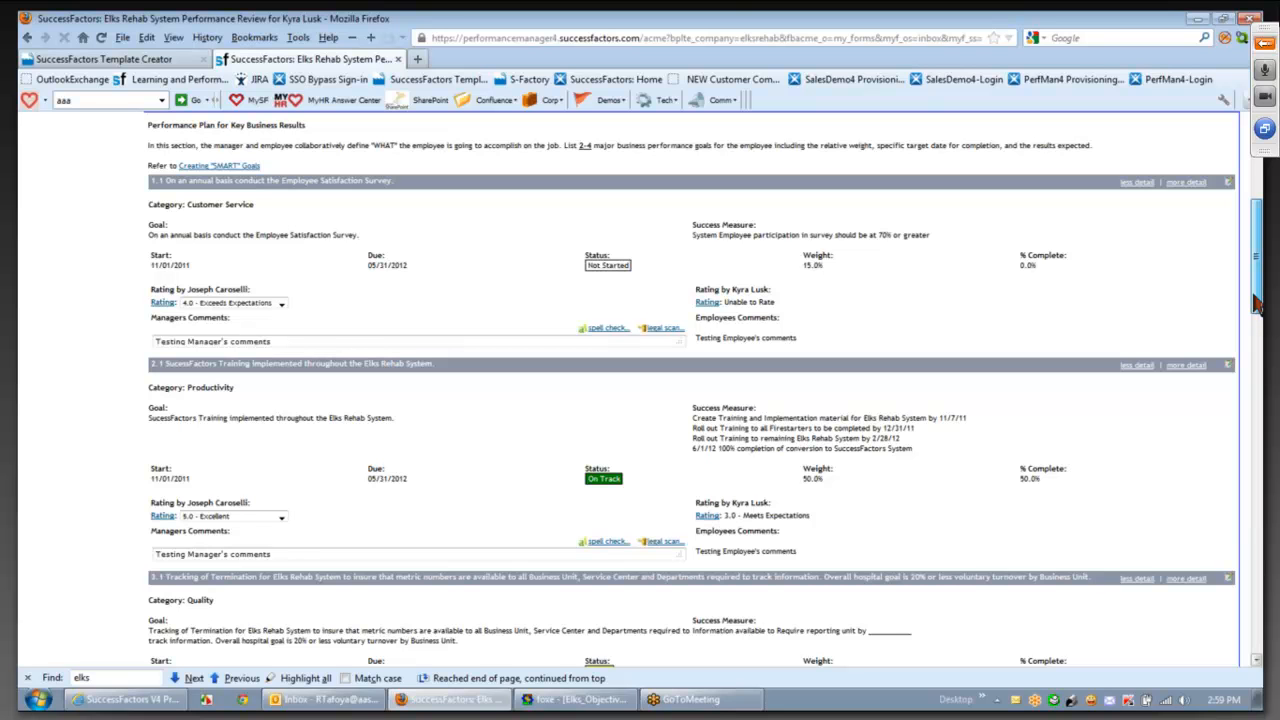
# - Scroll through the review's goals and competencies, comparing goal 1.1's employee and manager ratings
pyautogui.moveTo(1257, 305); pyautogui.dragTo(1258, 334)
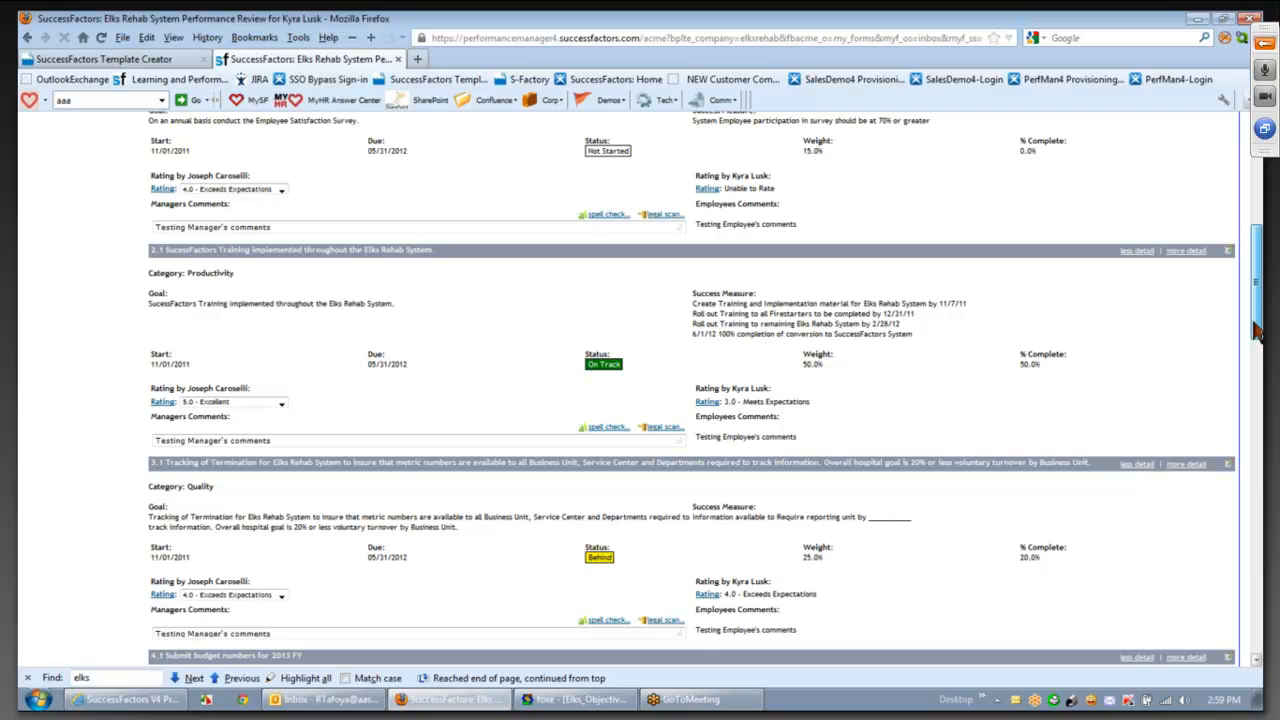
pyautogui.moveTo(1258, 334); pyautogui.dragTo(1258, 633)
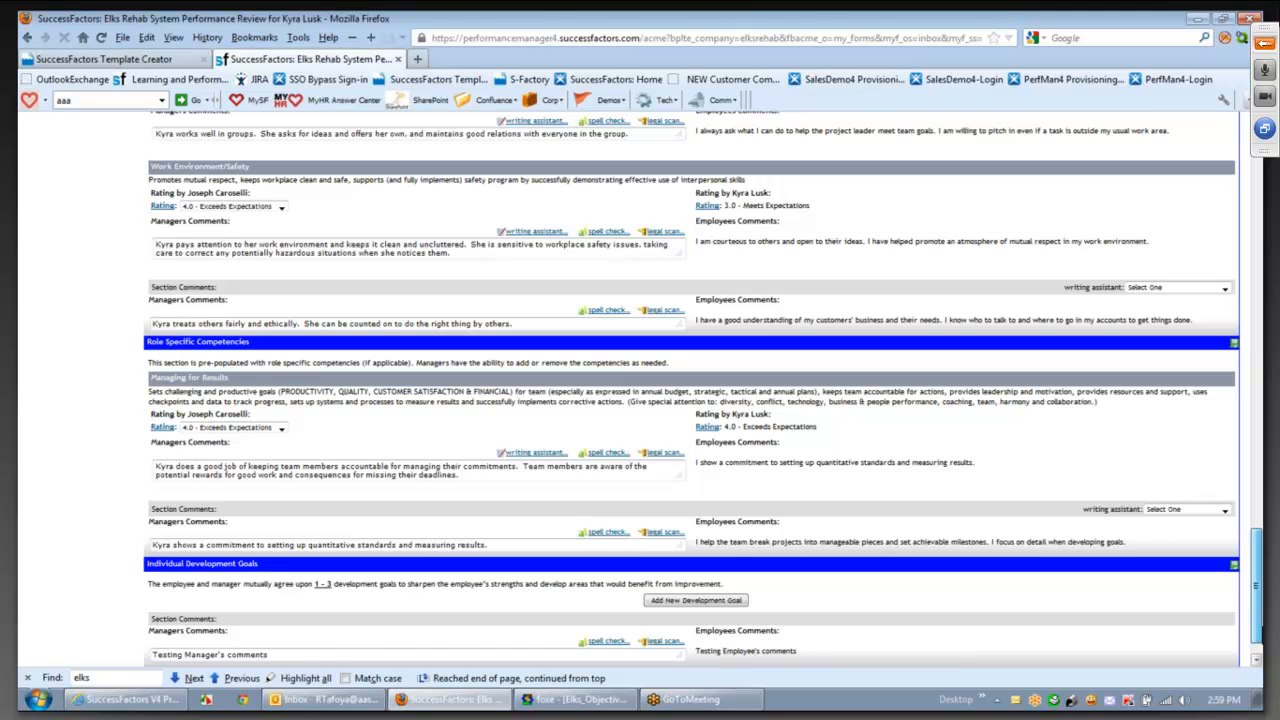
pyautogui.scroll(-1, 776, 424)
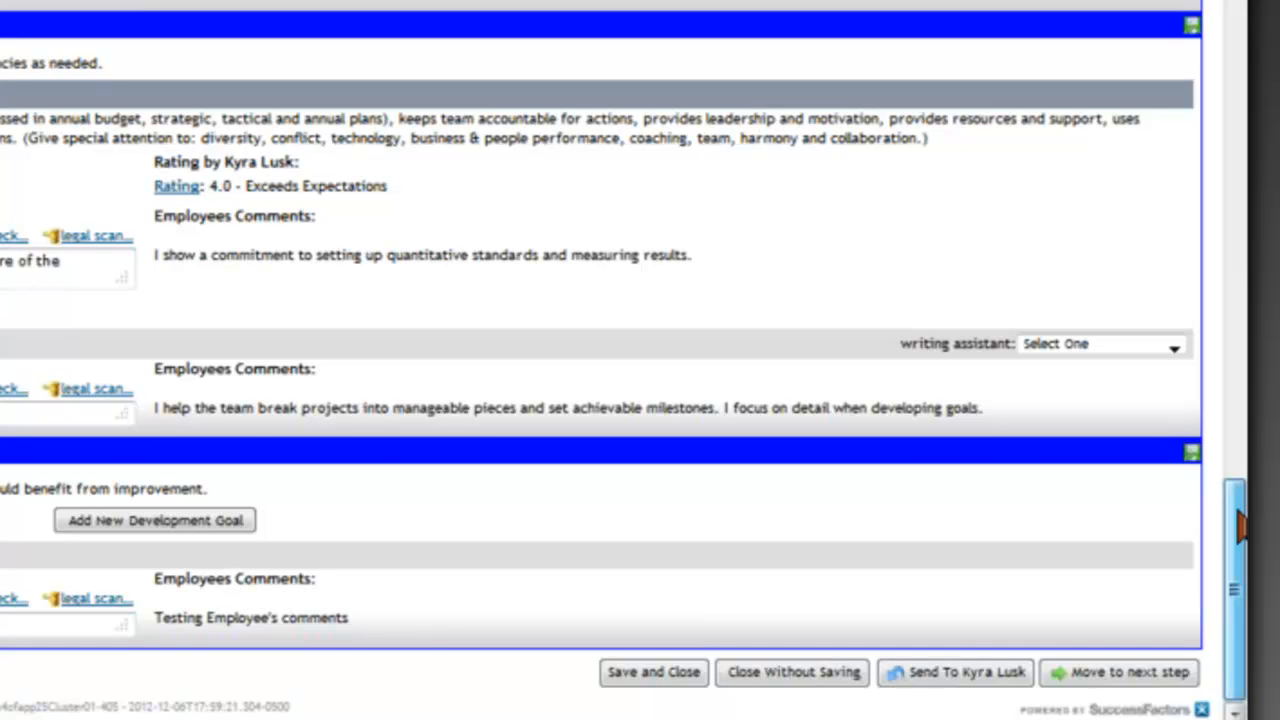
pyautogui.moveTo(1241, 527); pyautogui.dragTo(1241, 526)
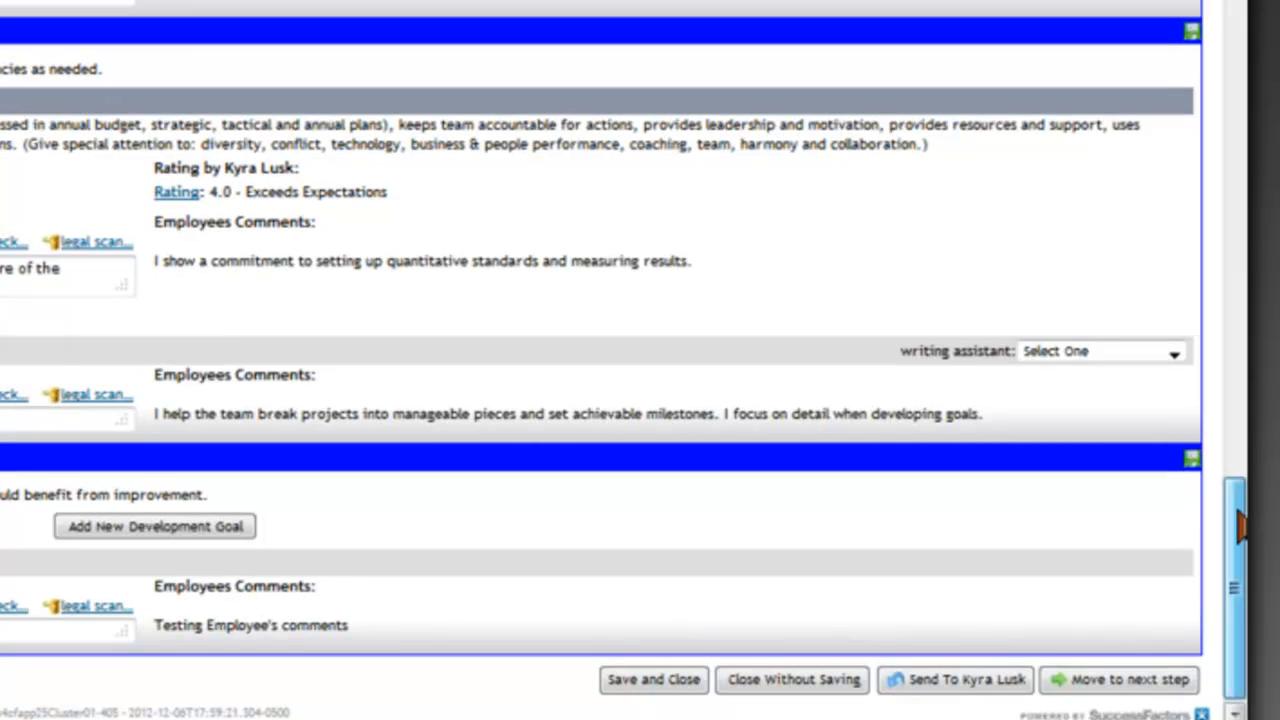
pyautogui.moveTo(1240, 525); pyautogui.dragTo(1240, 519)
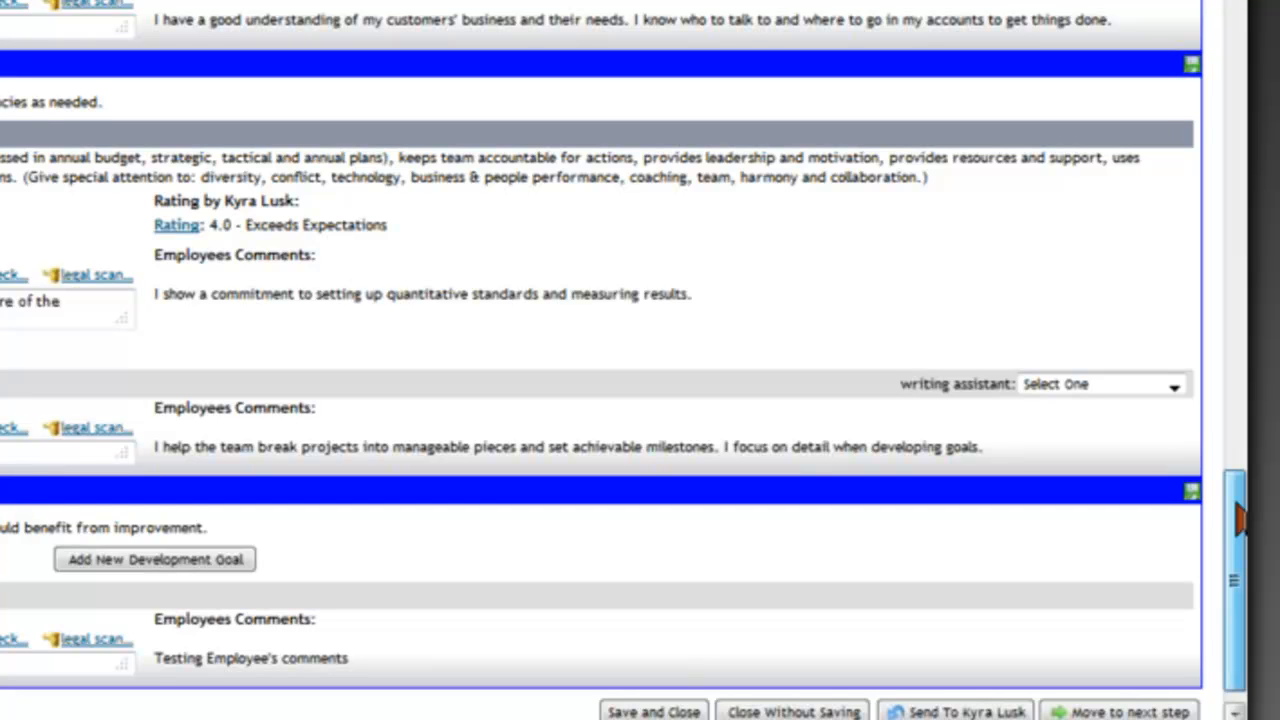
pyautogui.moveTo(1237, 505); pyautogui.dragTo(1237, 515)
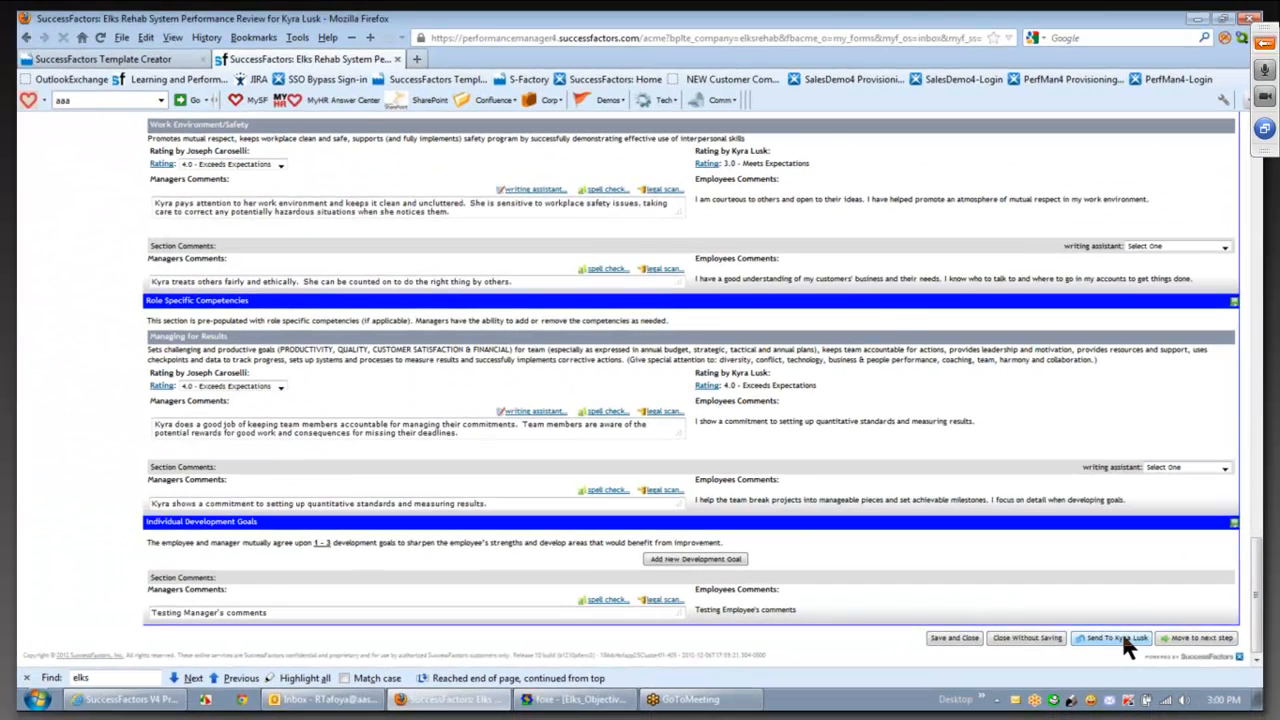
pyautogui.moveTo(1255, 585); pyautogui.dragTo(1242, 307)
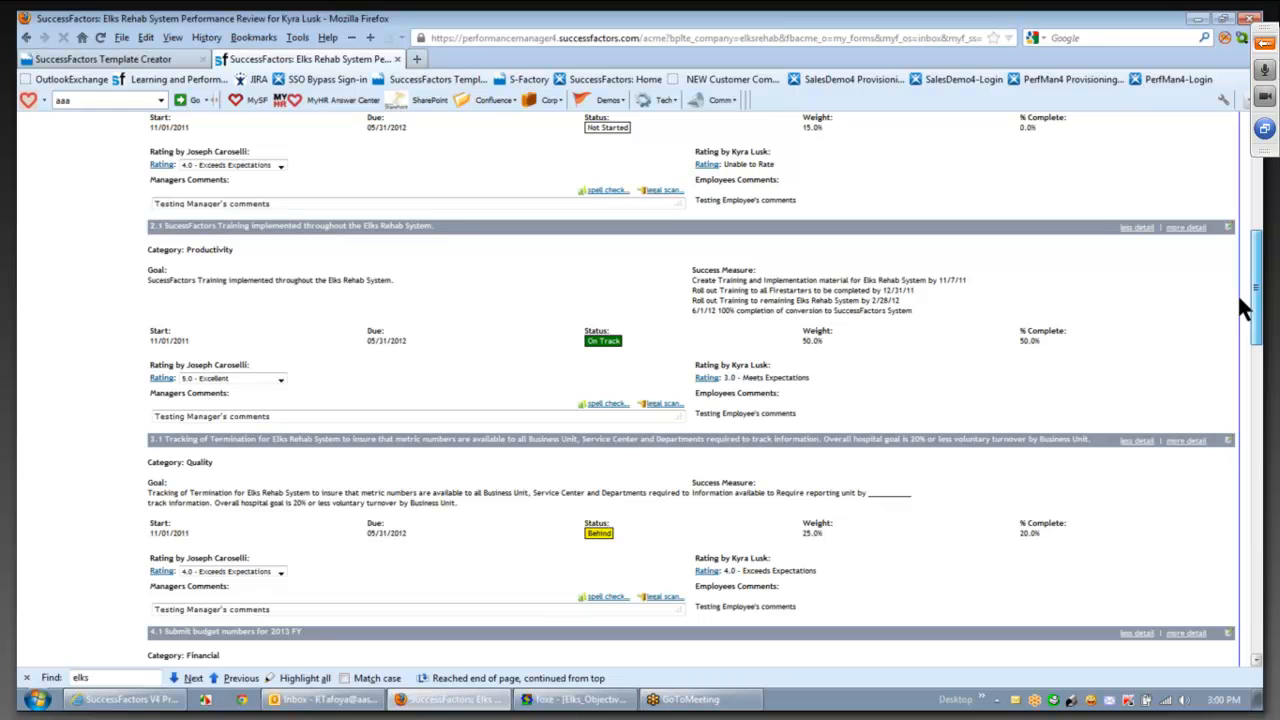
pyautogui.moveTo(1240, 307); pyautogui.dragTo(1250, 195)
pyautogui.moveTo(643, 223)
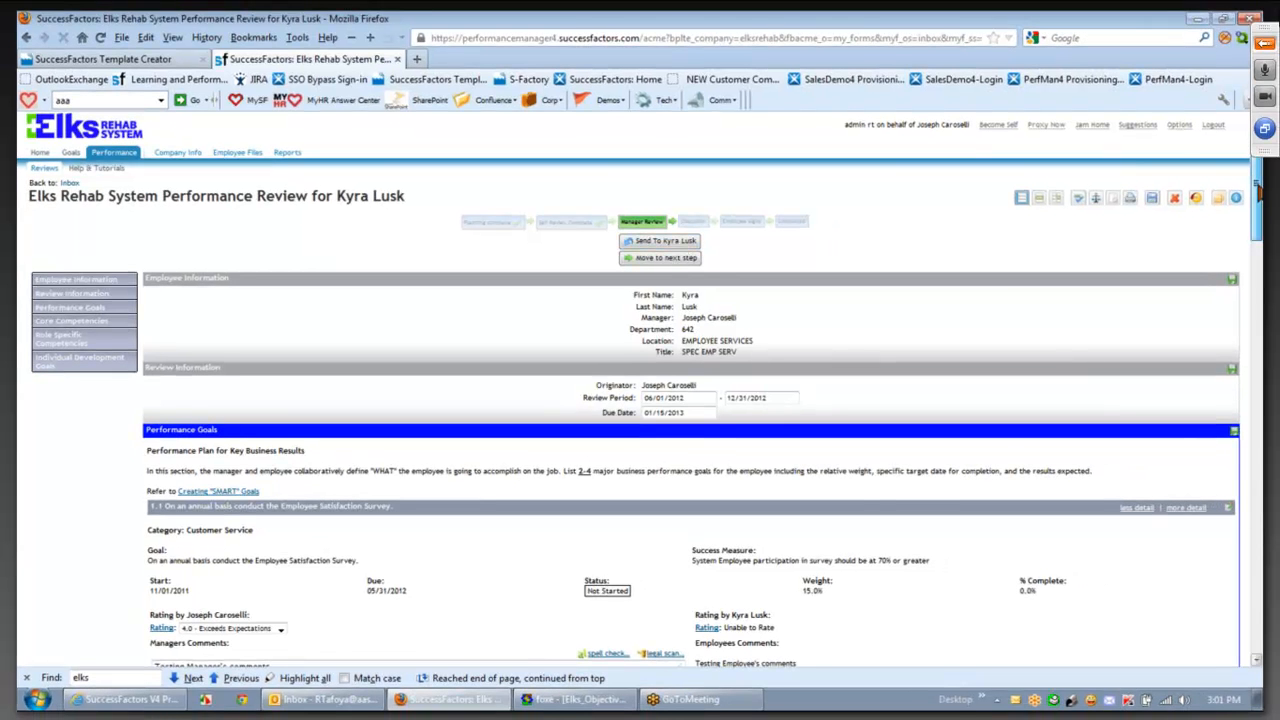
pyautogui.moveTo(1259, 191); pyautogui.dragTo(1259, 192)
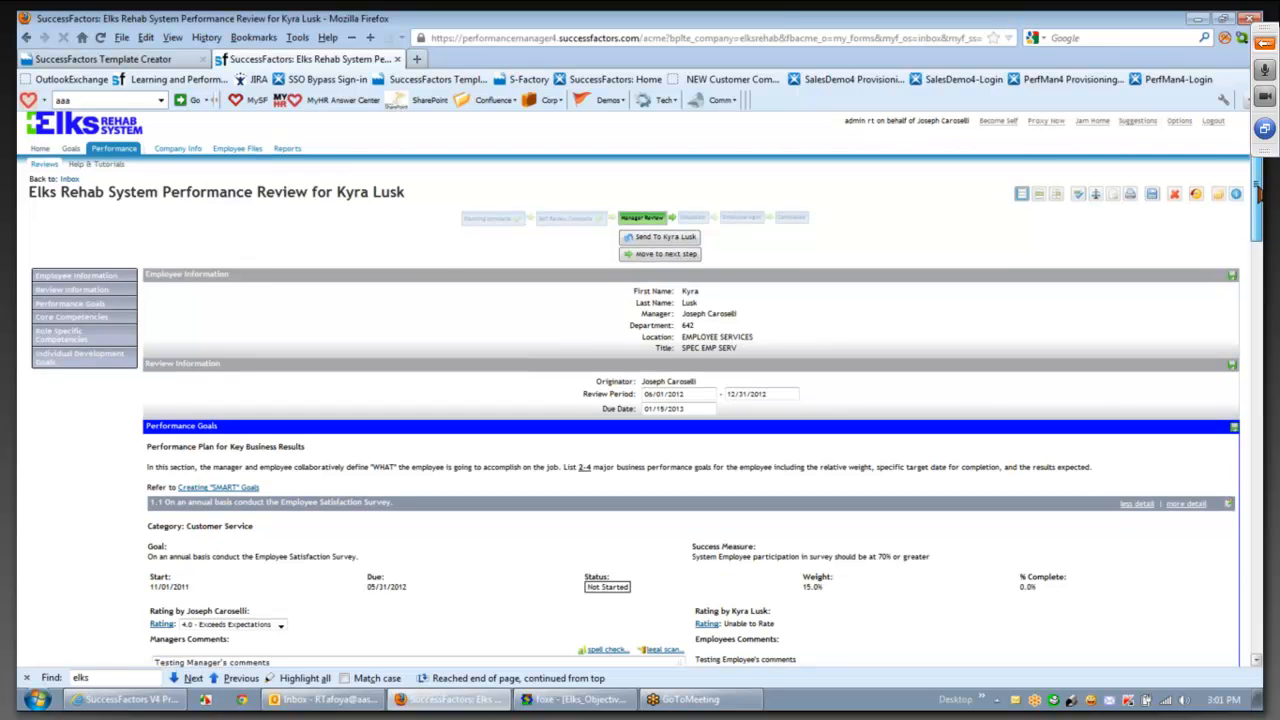
pyautogui.moveTo(1260, 196); pyautogui.dragTo(1260, 206)
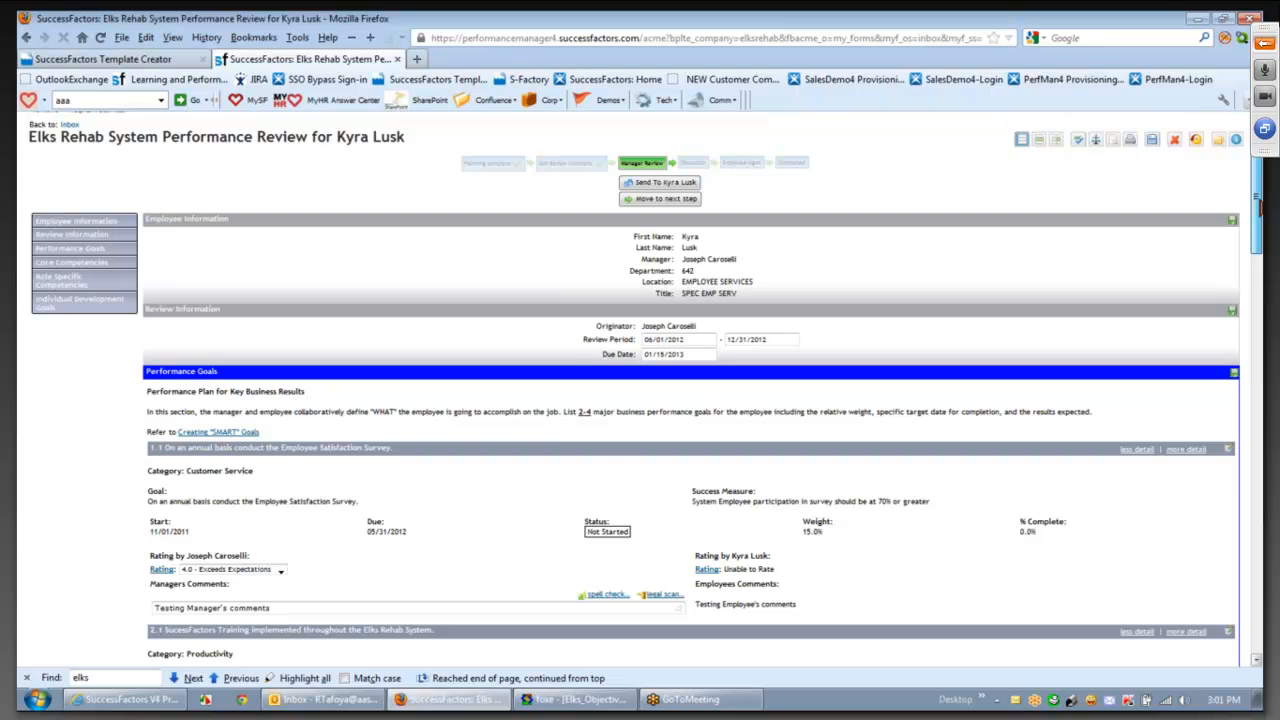
pyautogui.scroll(-3, 512, 235)
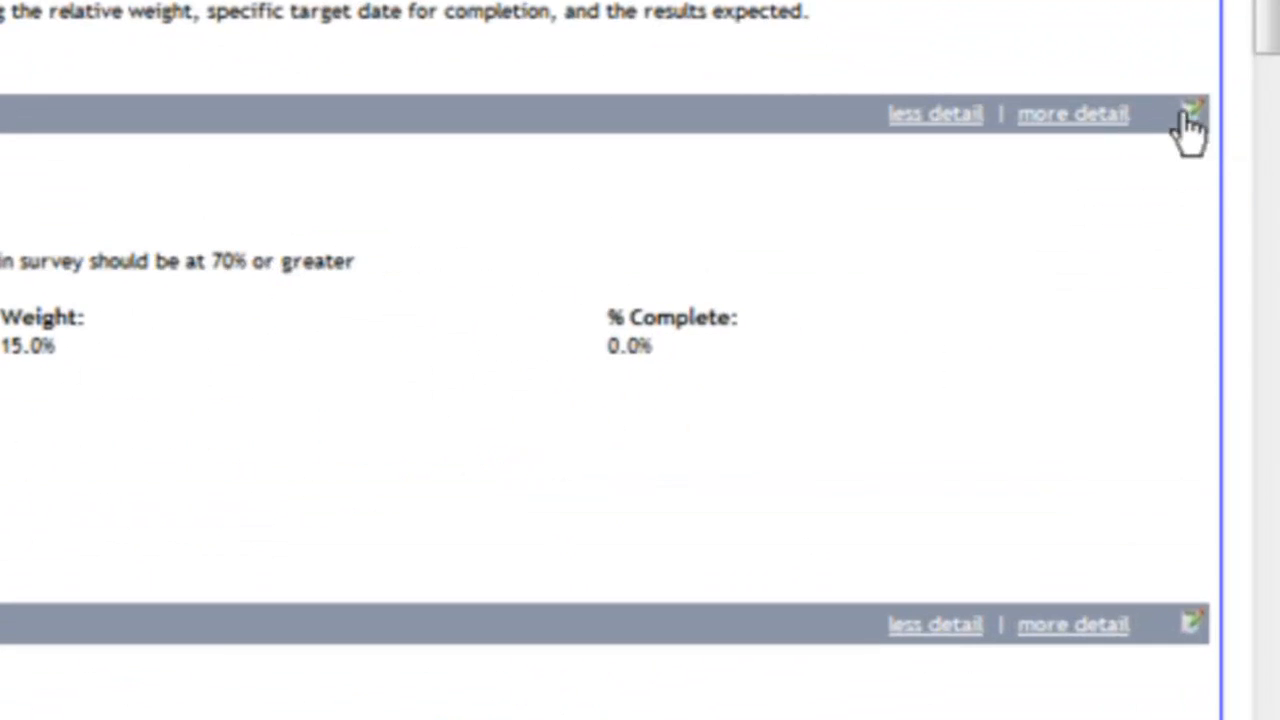
pyautogui.click(1191, 115)
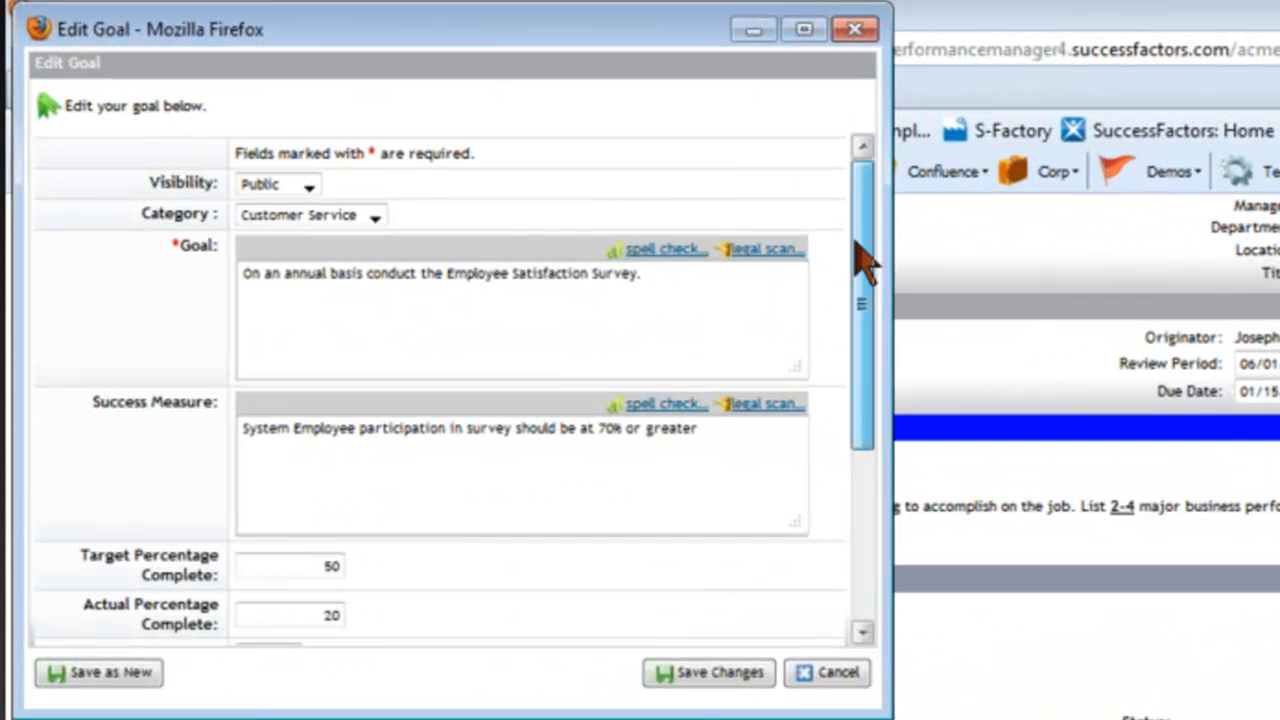
pyautogui.moveTo(856, 241); pyautogui.dragTo(868, 45)
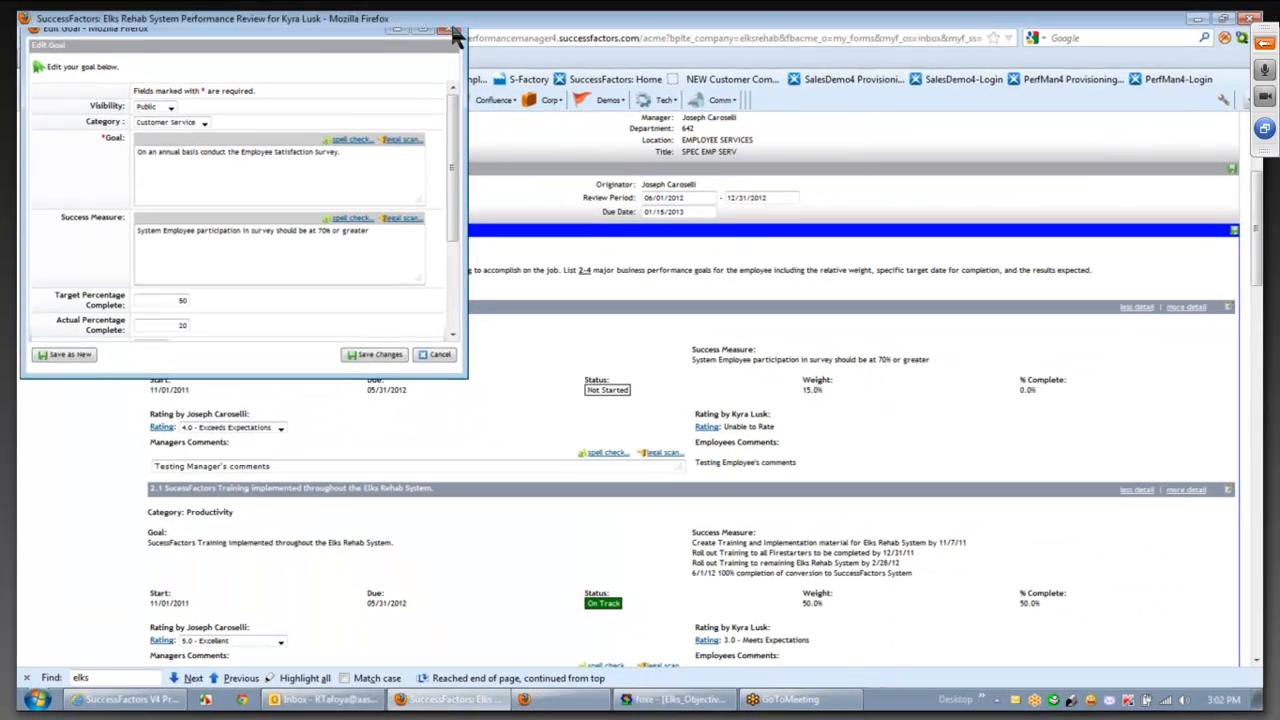
pyautogui.click(447, 30)
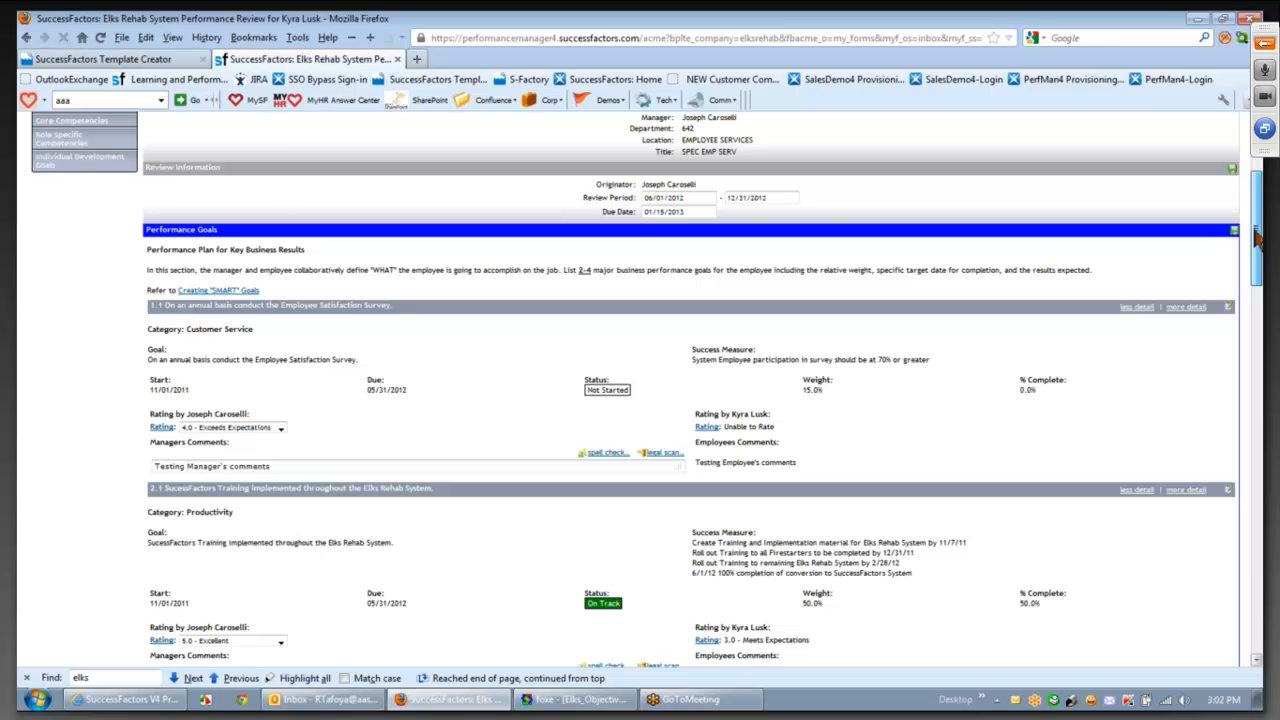
pyautogui.moveTo(1255, 232); pyautogui.dragTo(1247, 195)
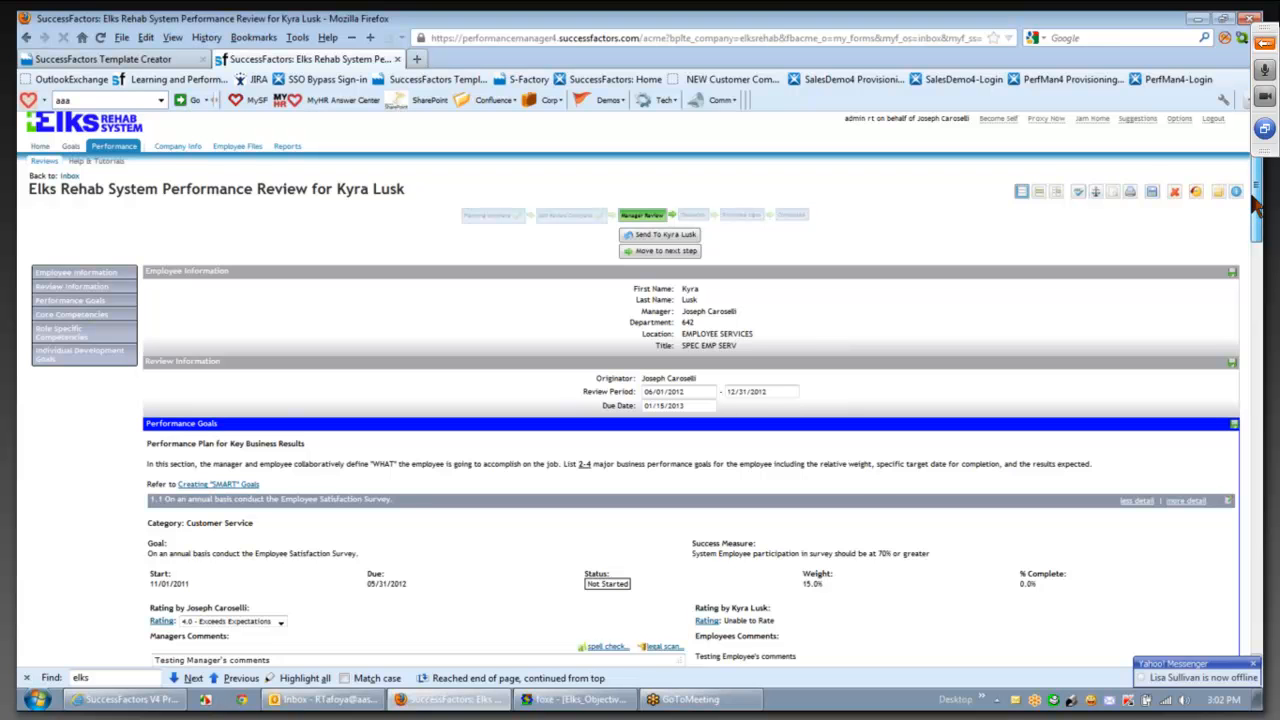
pyautogui.moveTo(1257, 204); pyautogui.dragTo(1257, 216)
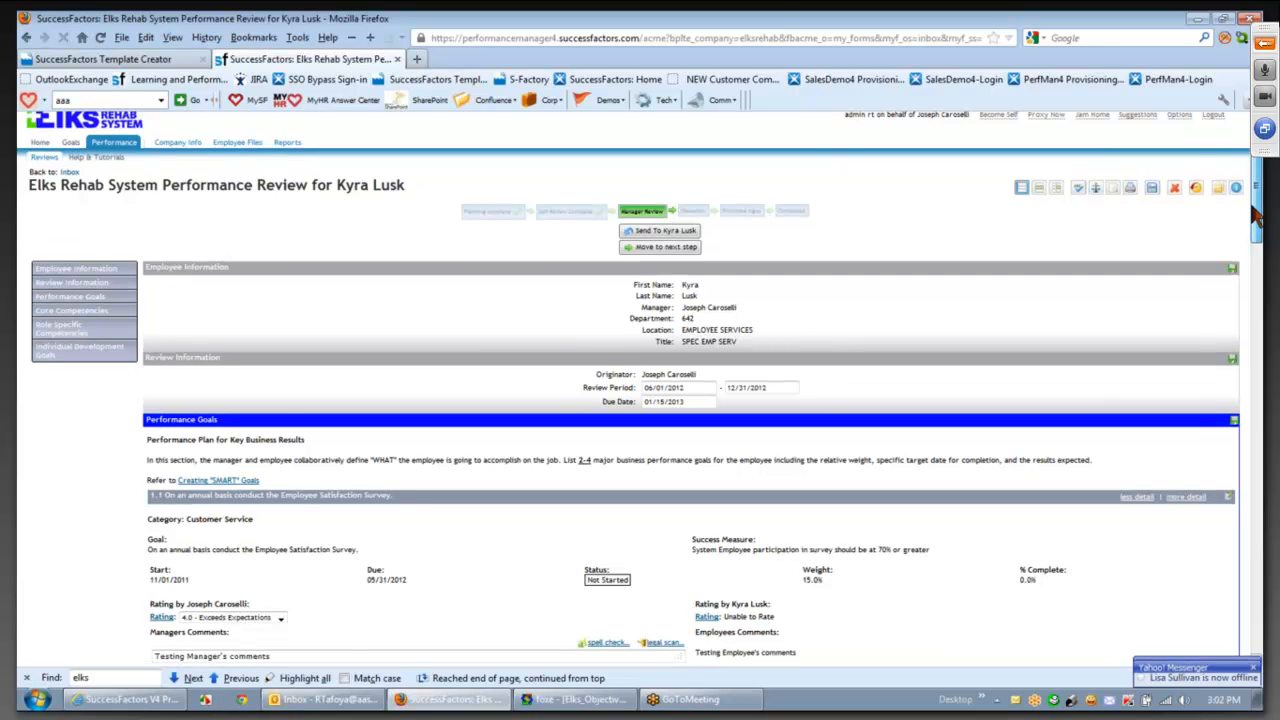
pyautogui.moveTo(1257, 215); pyautogui.dragTo(1254, 240)
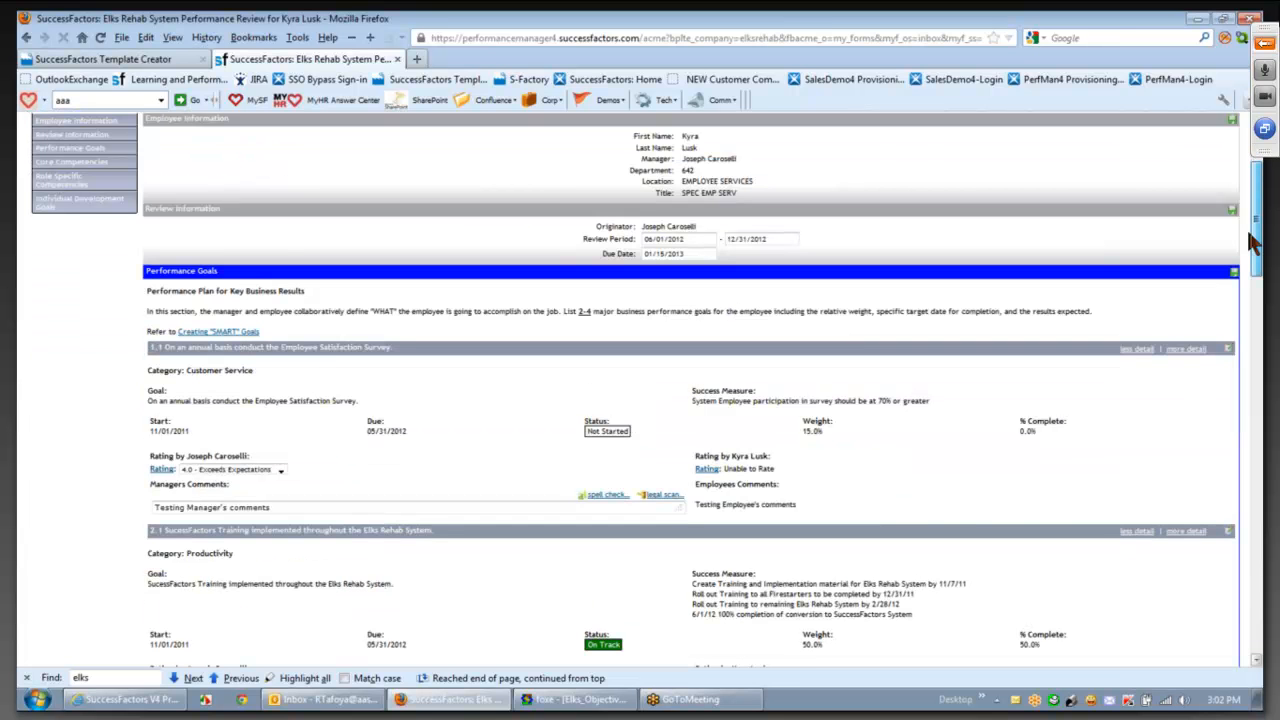
pyautogui.moveTo(1253, 241); pyautogui.dragTo(1256, 374)
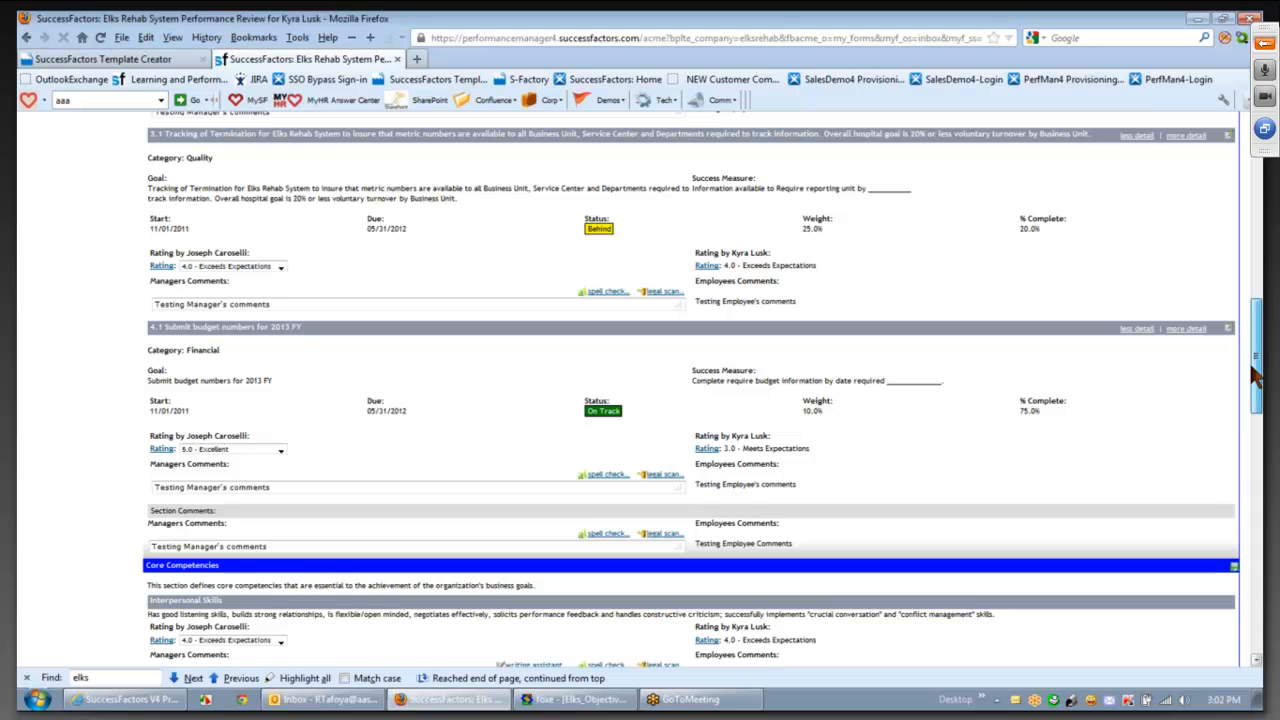
pyautogui.moveTo(1257, 374); pyautogui.dragTo(1258, 297)
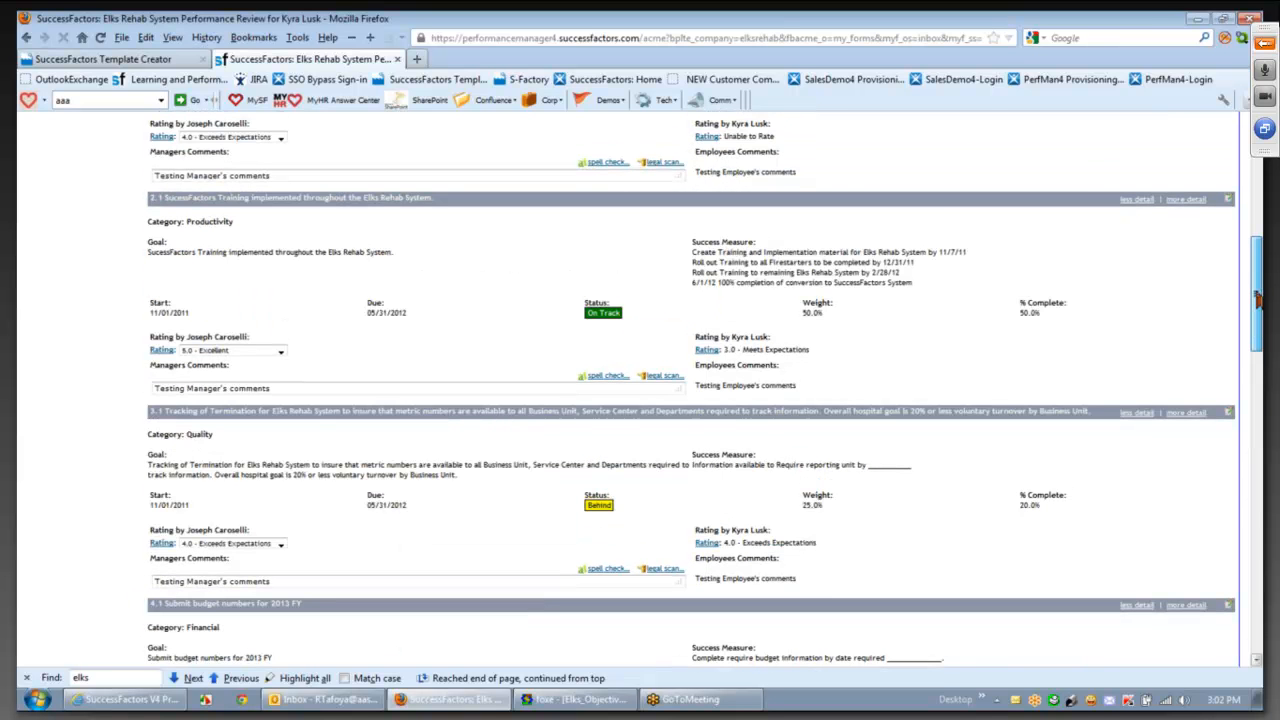
pyautogui.moveTo(1258, 297); pyautogui.dragTo(1258, 160)
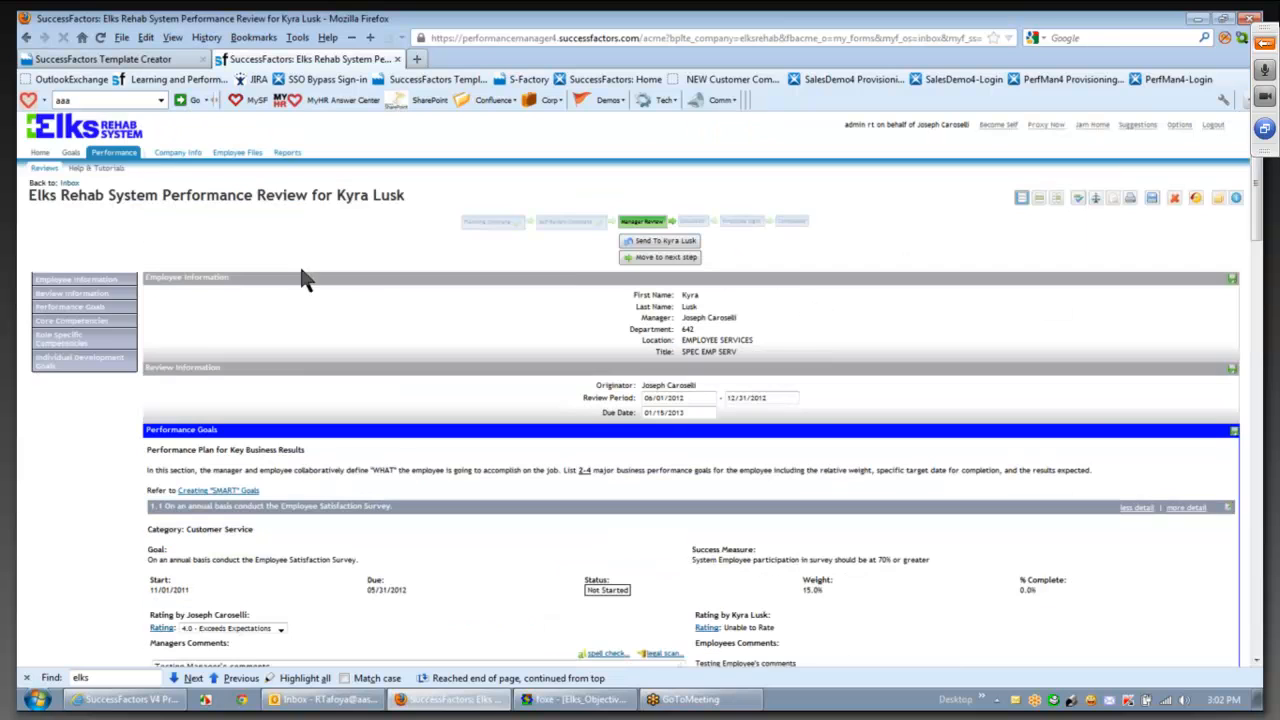
# - Send the review back to the employee with the comment 'Please edit your comments'
pyautogui.click(663, 243)
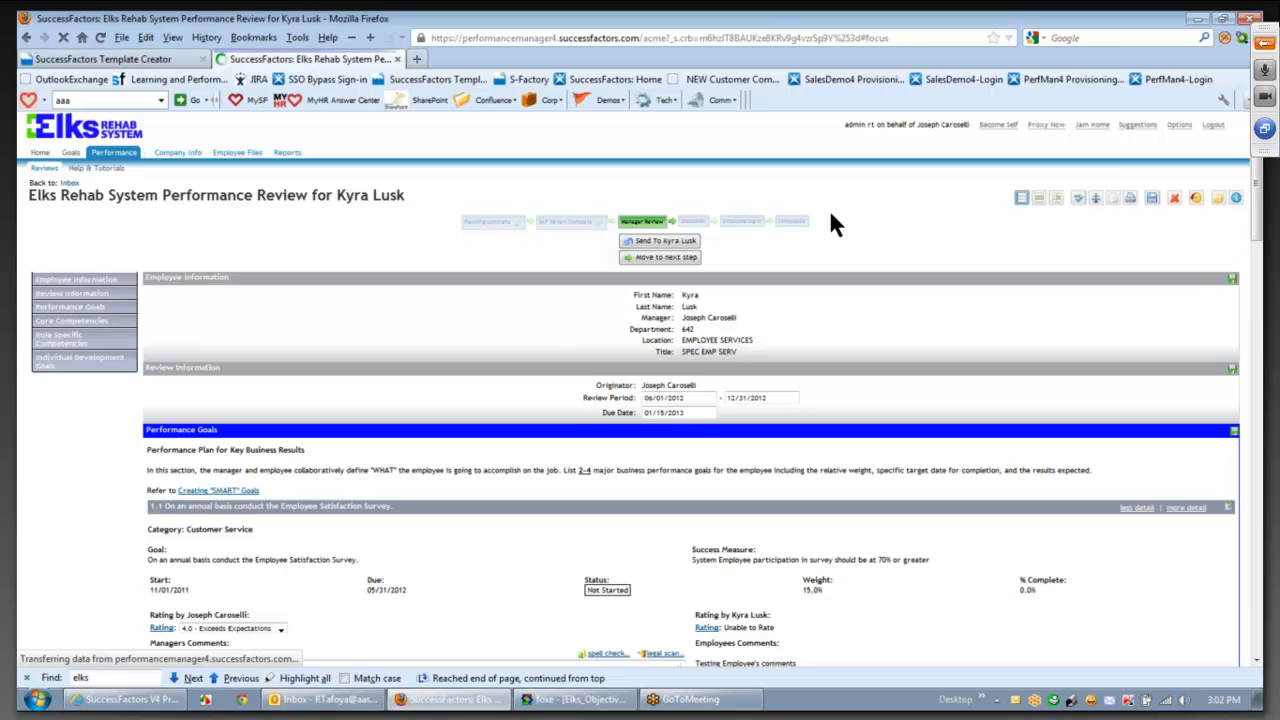
pyautogui.click(566, 357)
pyautogui.write('Pleas')
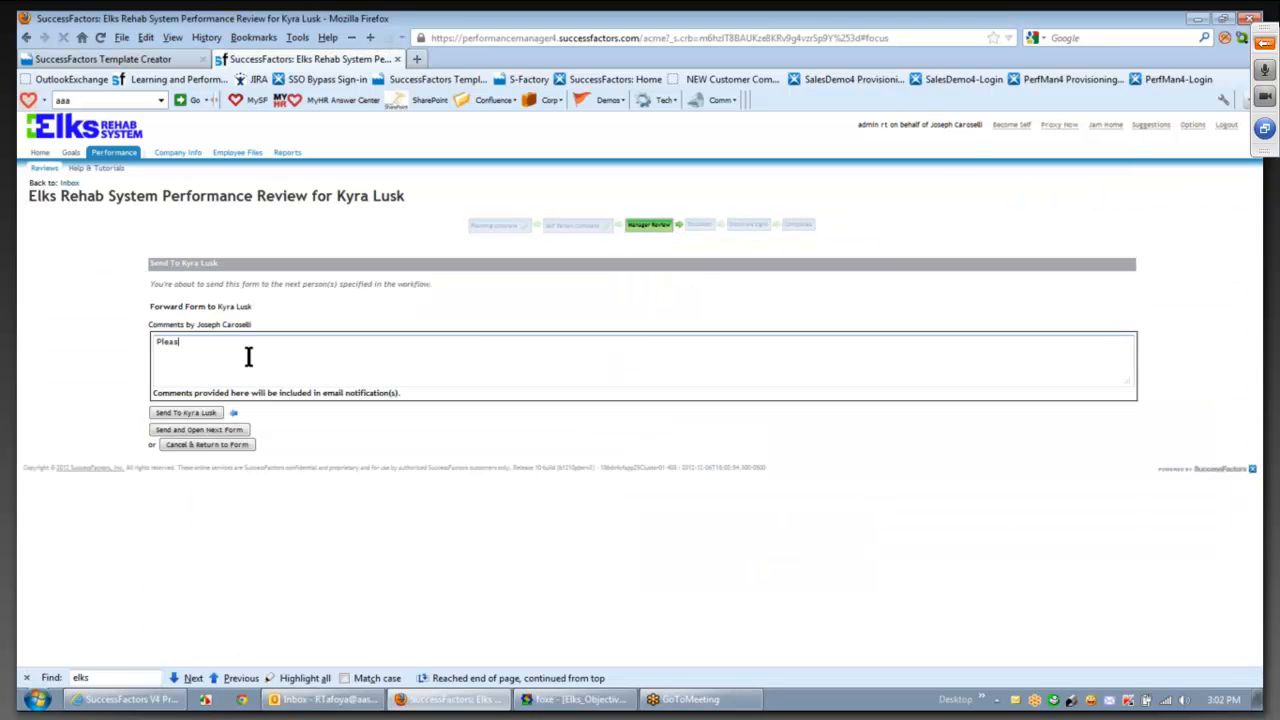
pyautogui.write('e edit your comments')
pyautogui.click(201, 414)
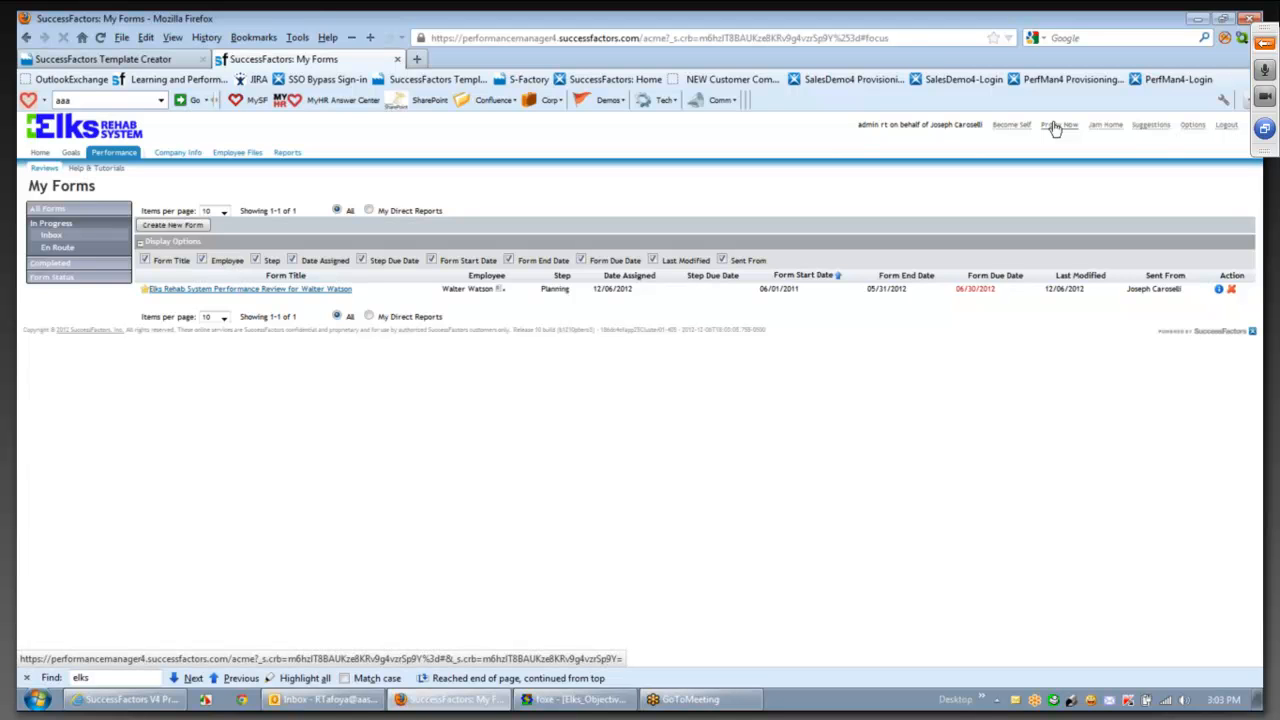
# - Act as the employee and send her Manager Review form back to the manager
pyautogui.click(1055, 130)
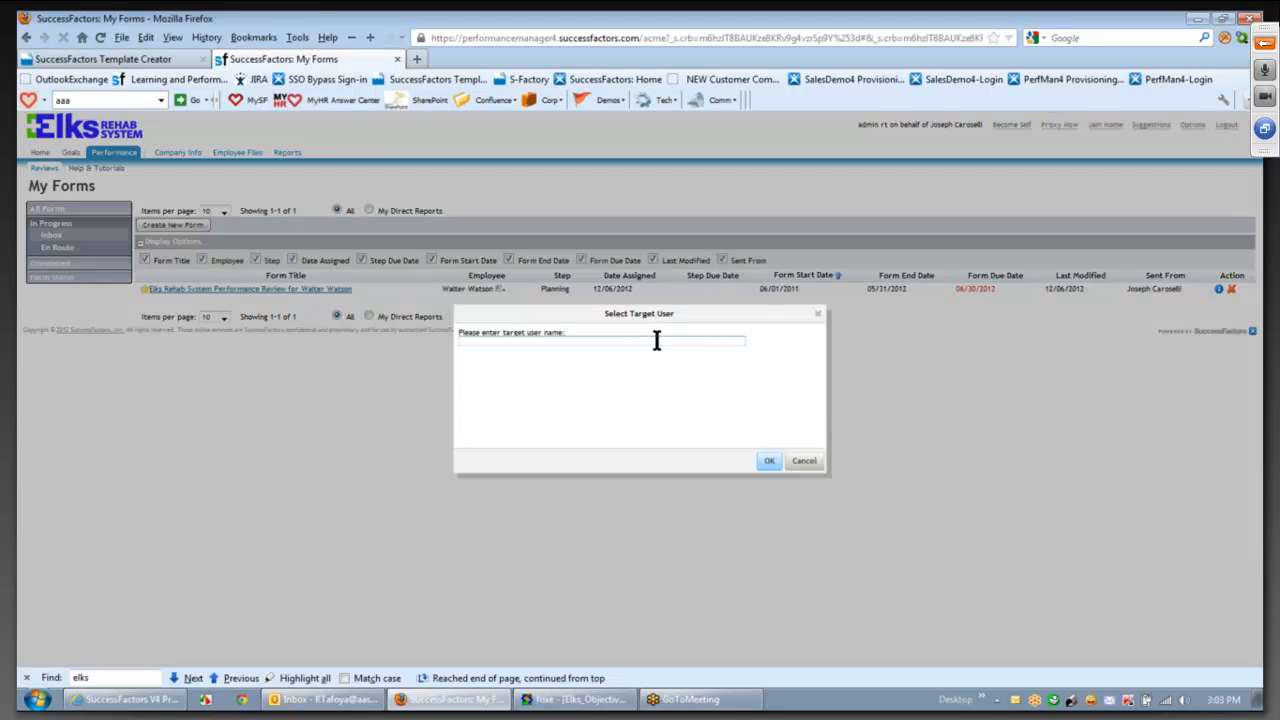
pyautogui.write('kyra')
pyautogui.click(588, 355)
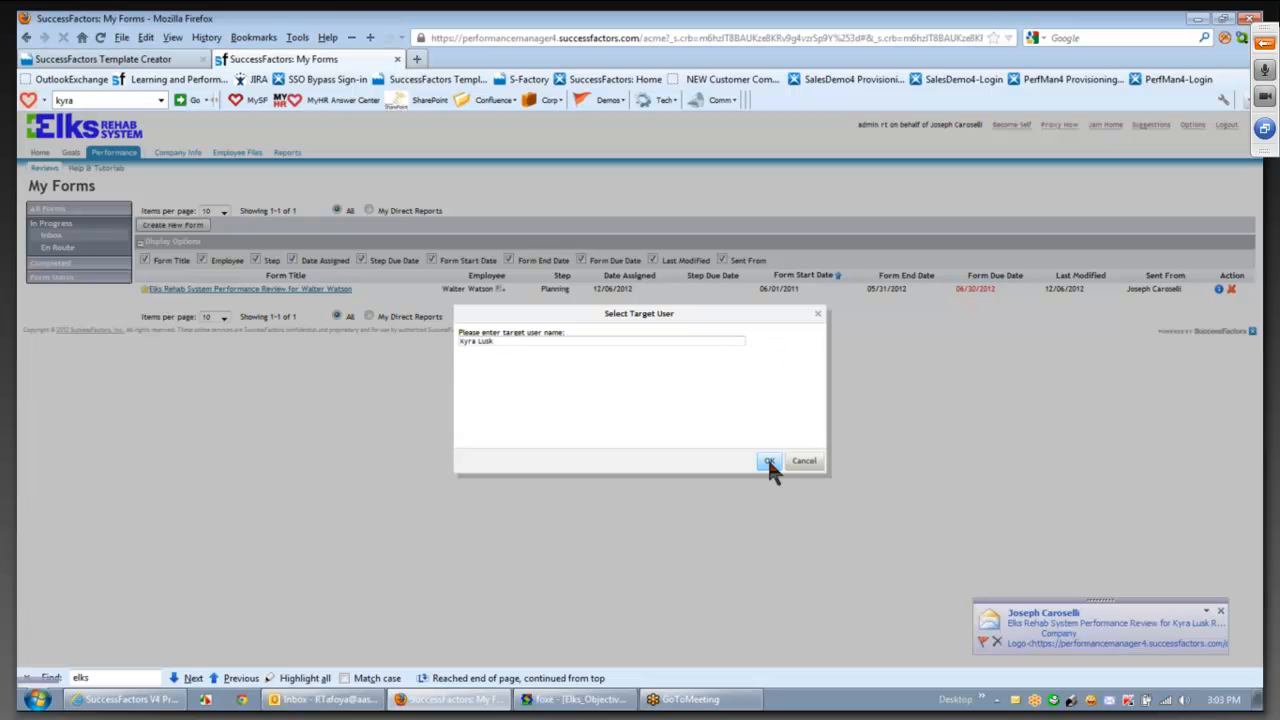
pyautogui.click(768, 462)
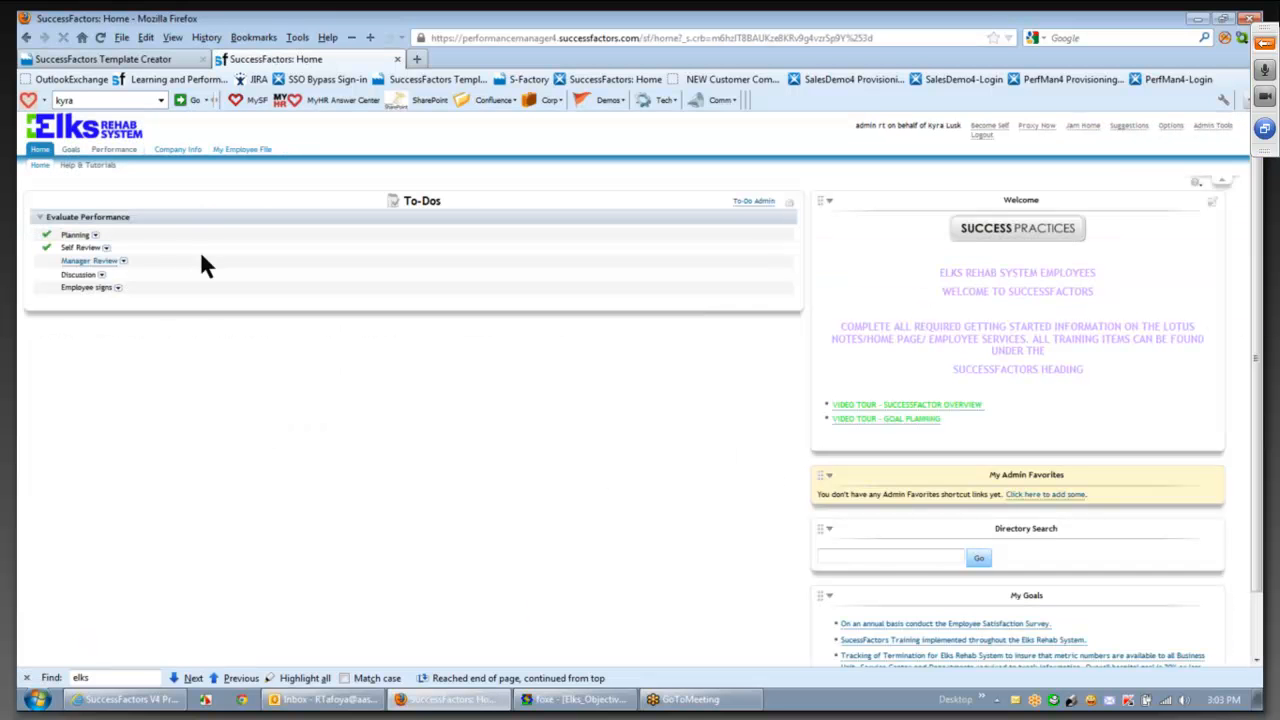
pyautogui.click(90, 262)
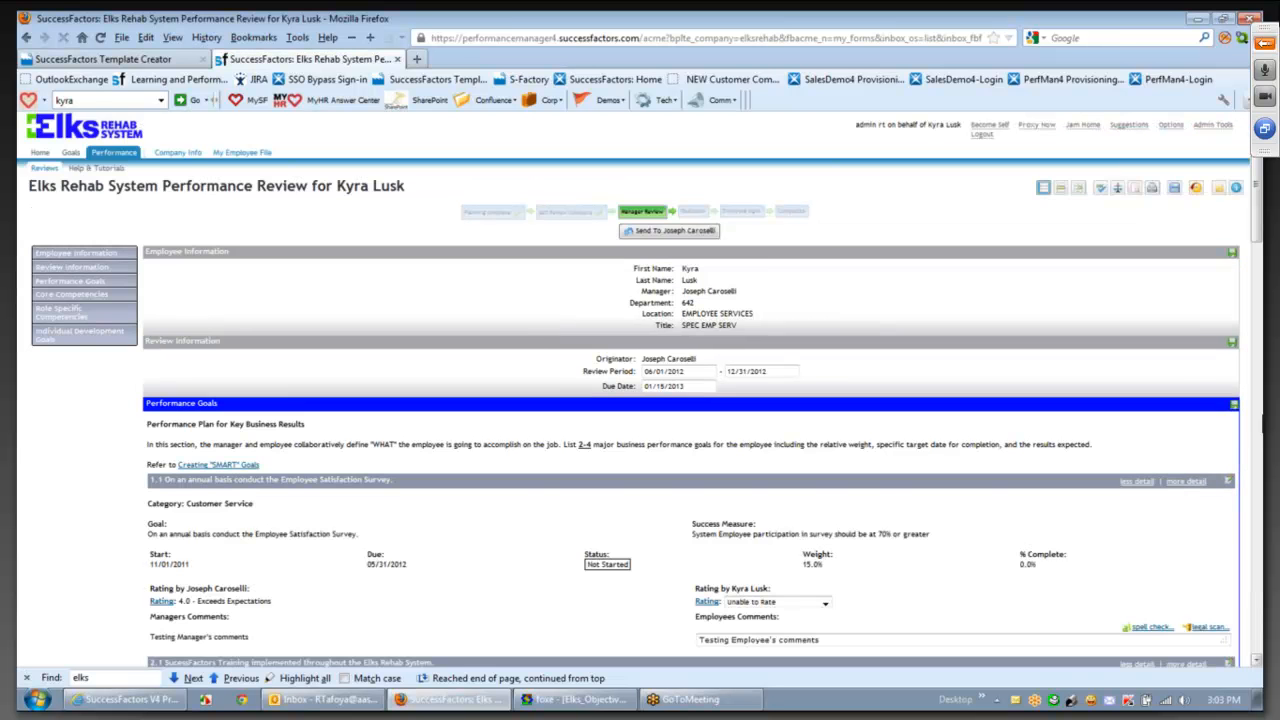
pyautogui.moveTo(1256, 180); pyautogui.dragTo(1256, 597)
pyautogui.click(1195, 639)
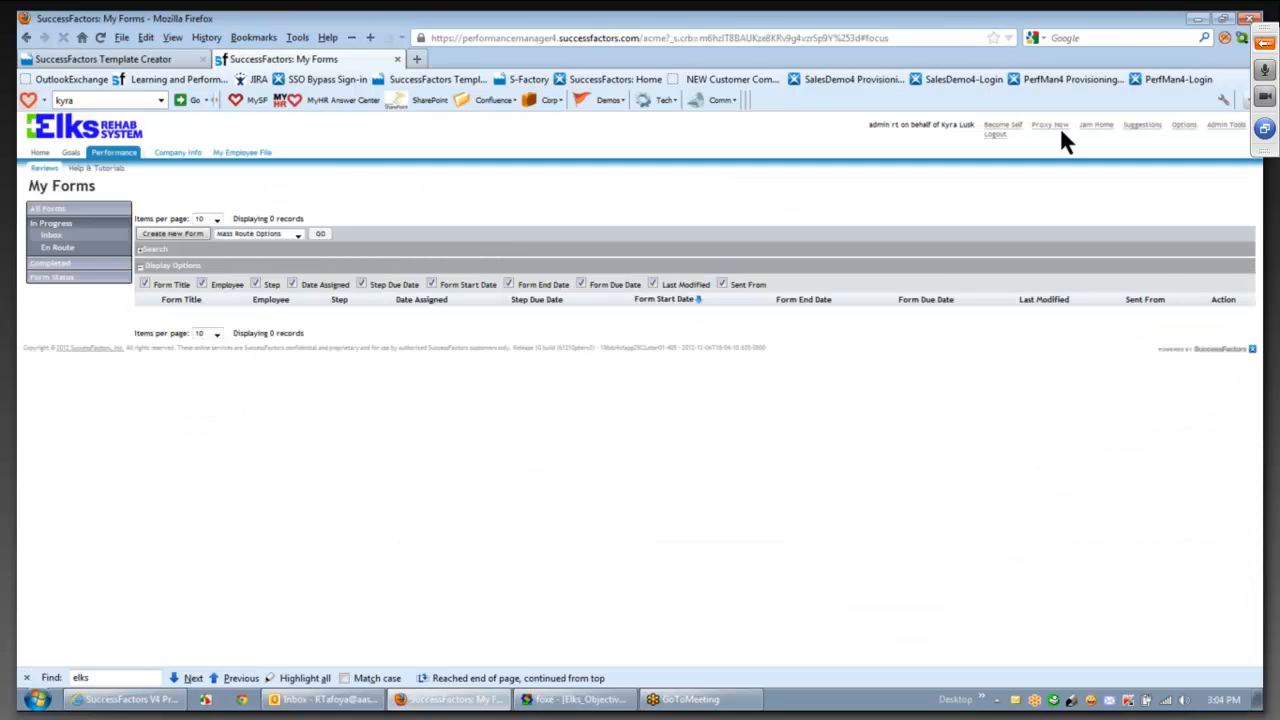
# - Switch back to acting on behalf of the manager
pyautogui.click(1060, 127)
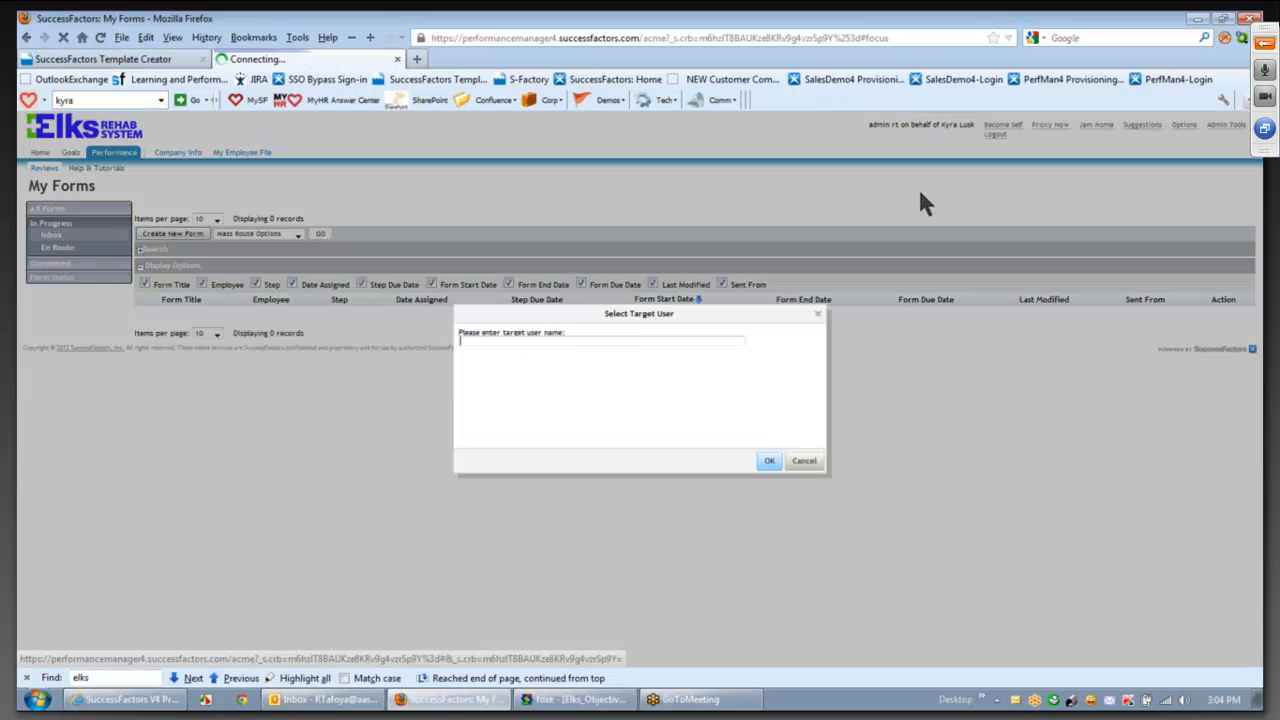
pyautogui.write('aaaa')
pyautogui.click(562, 358)
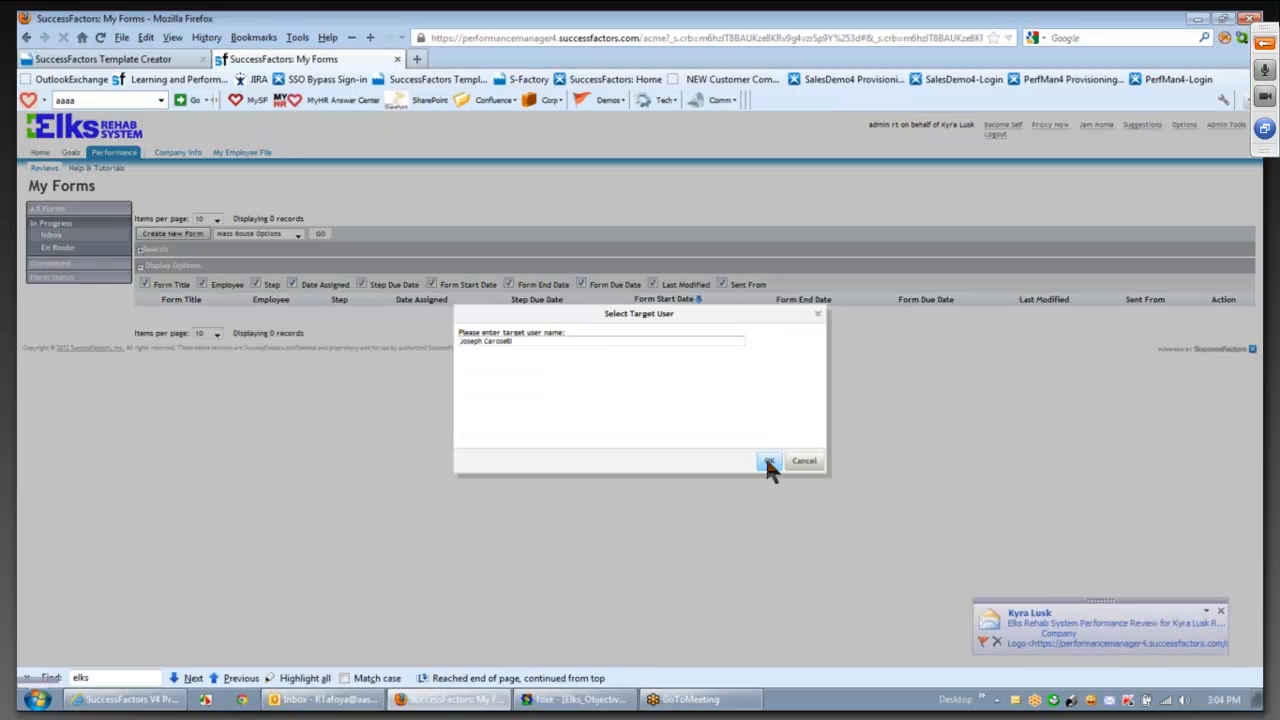
pyautogui.click(767, 462)
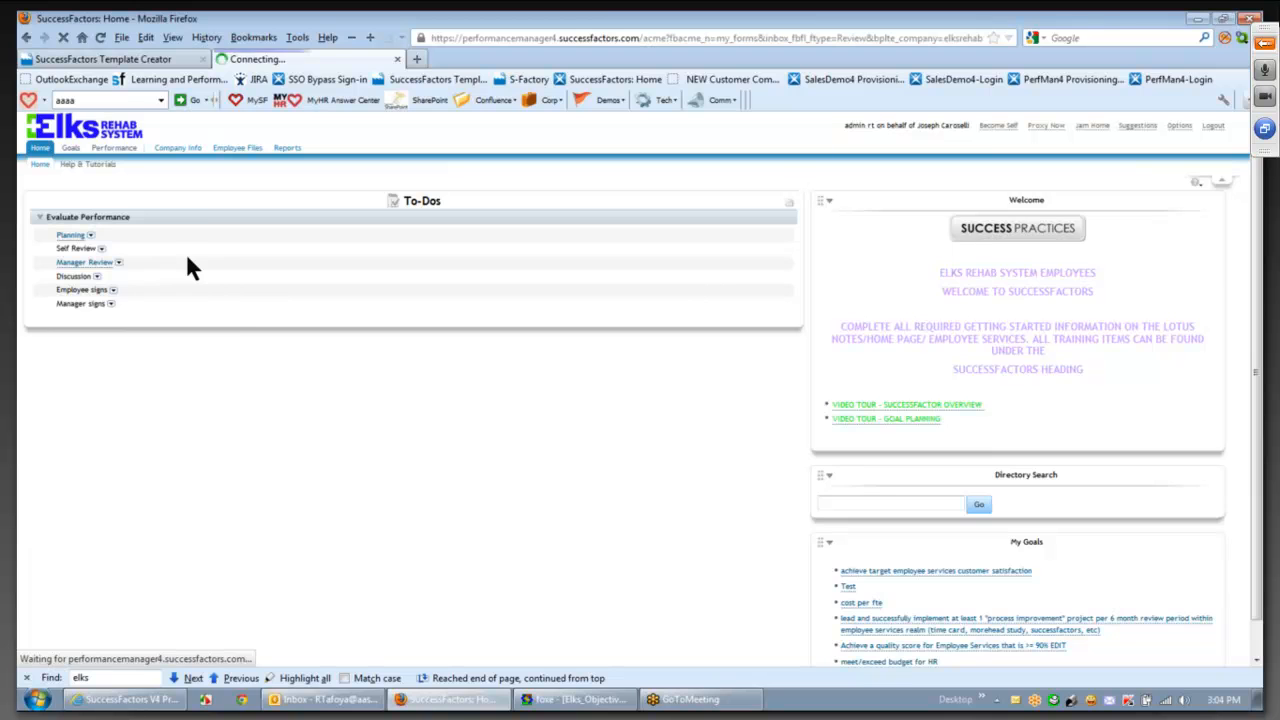
# - Open the employee's review and move it from Manager Review to the Discussion step
pyautogui.click(280, 305)
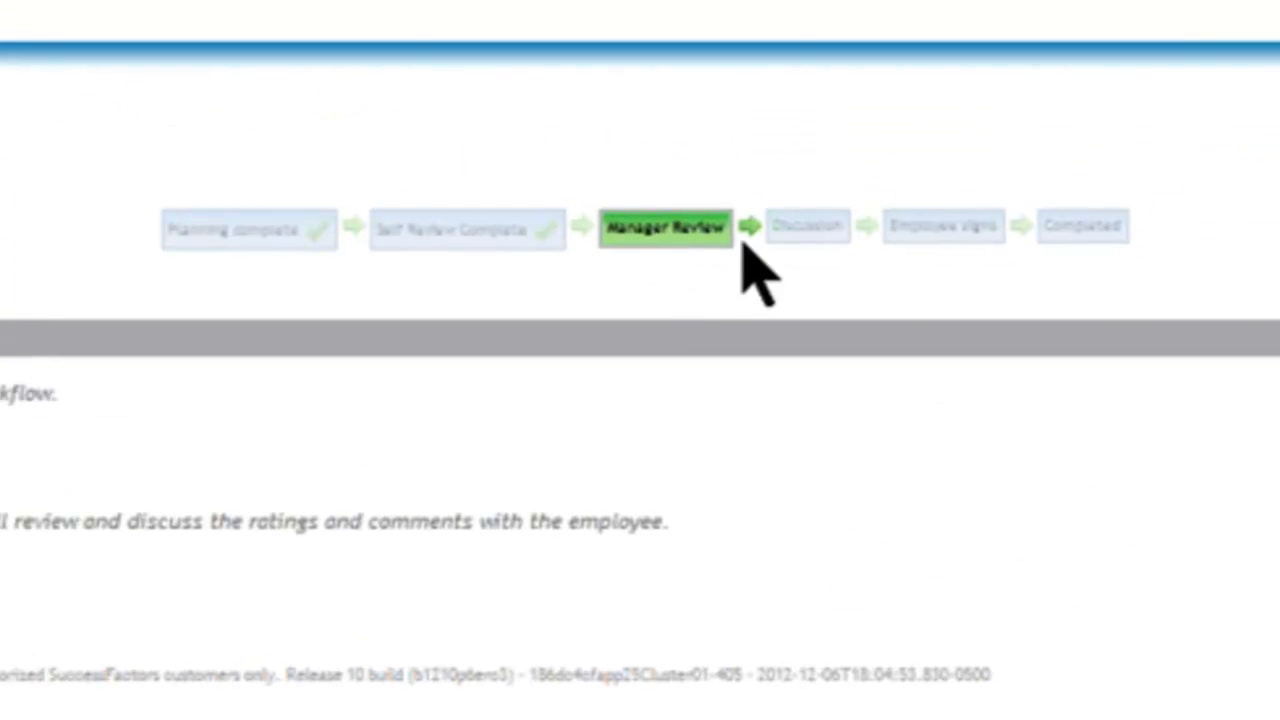
pyautogui.moveTo(842, 206)
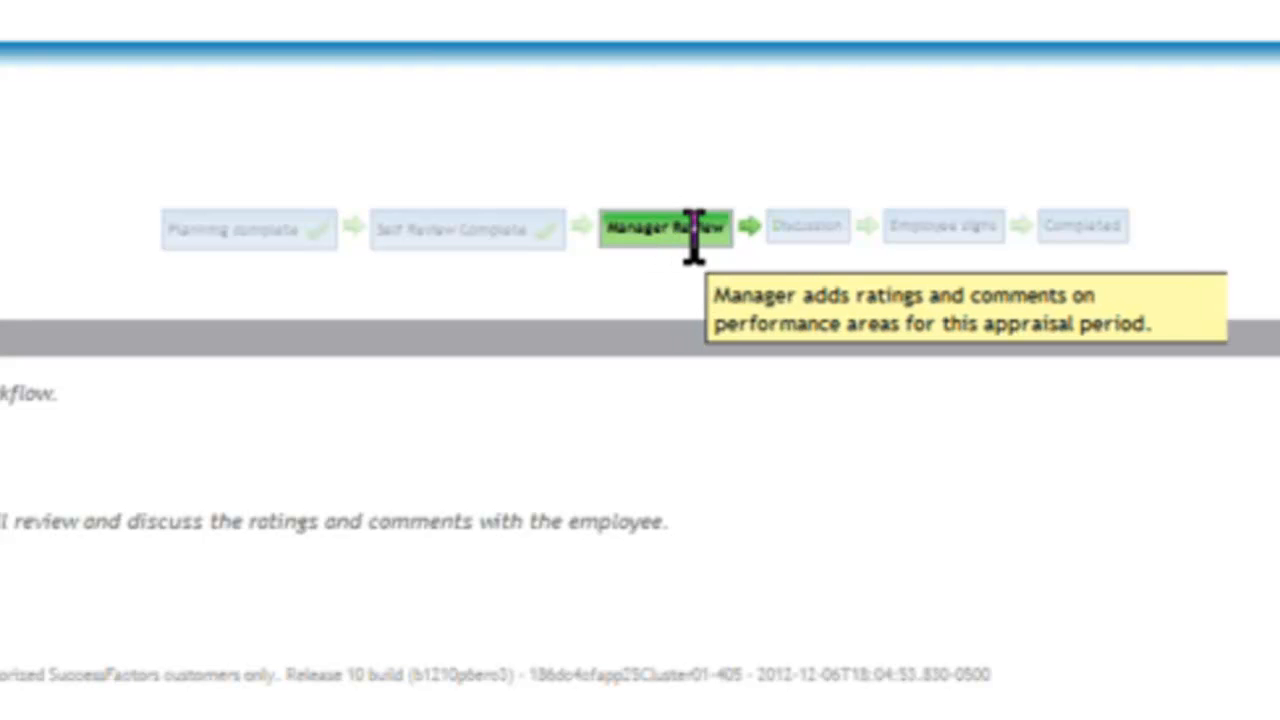
pyautogui.moveTo(716, 240)
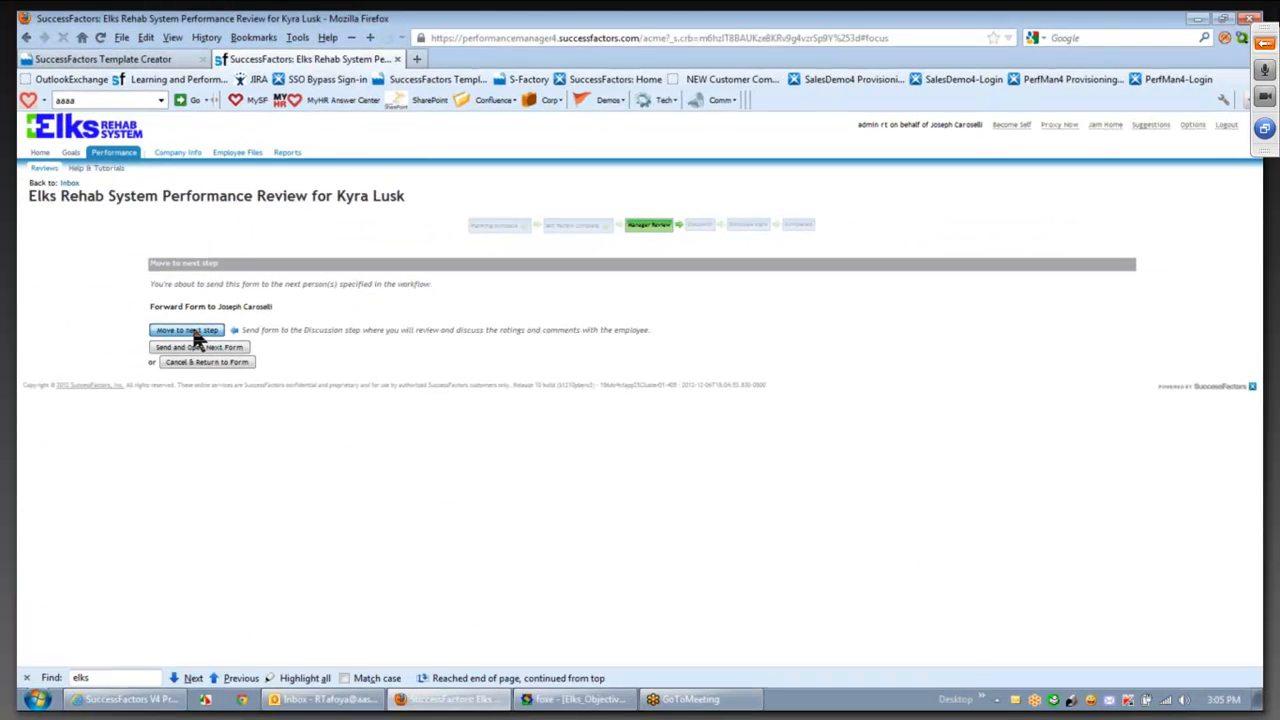
pyautogui.click(195, 333)
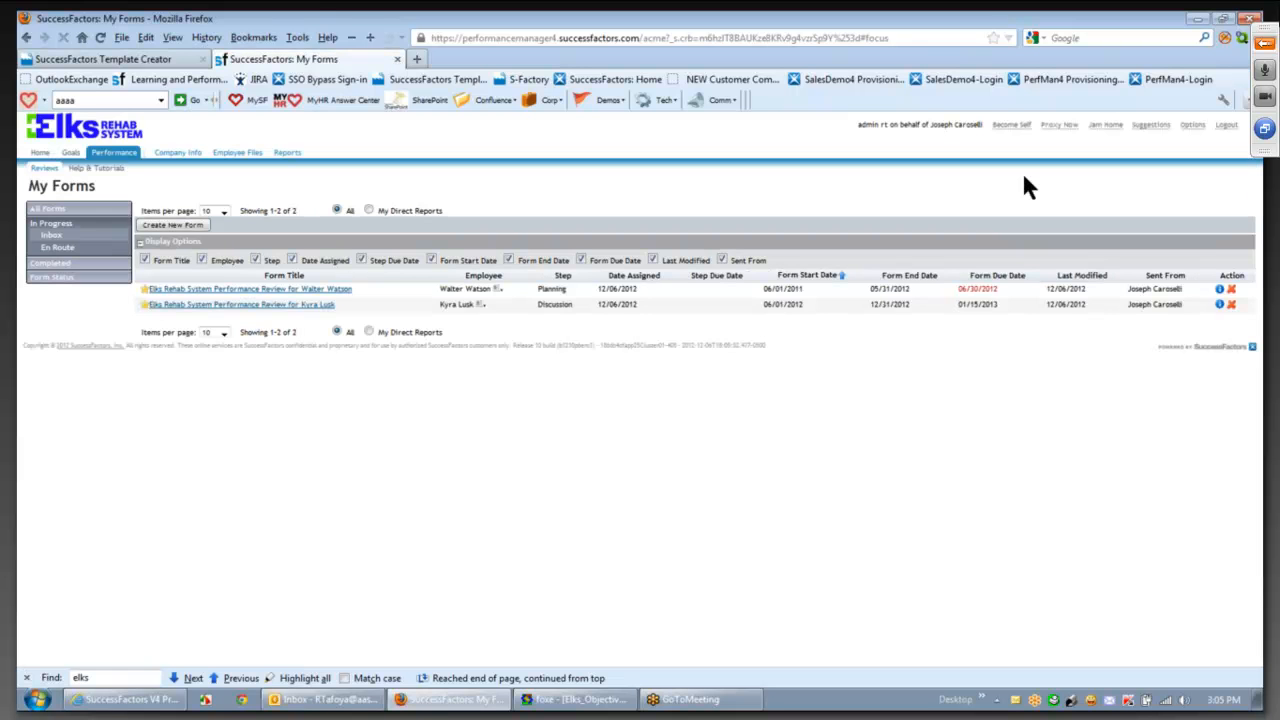
# - Dismiss the user-switch dialog and open the employee's review at its Discussion step
pyautogui.click(1059, 125)
pyautogui.click(805, 460)
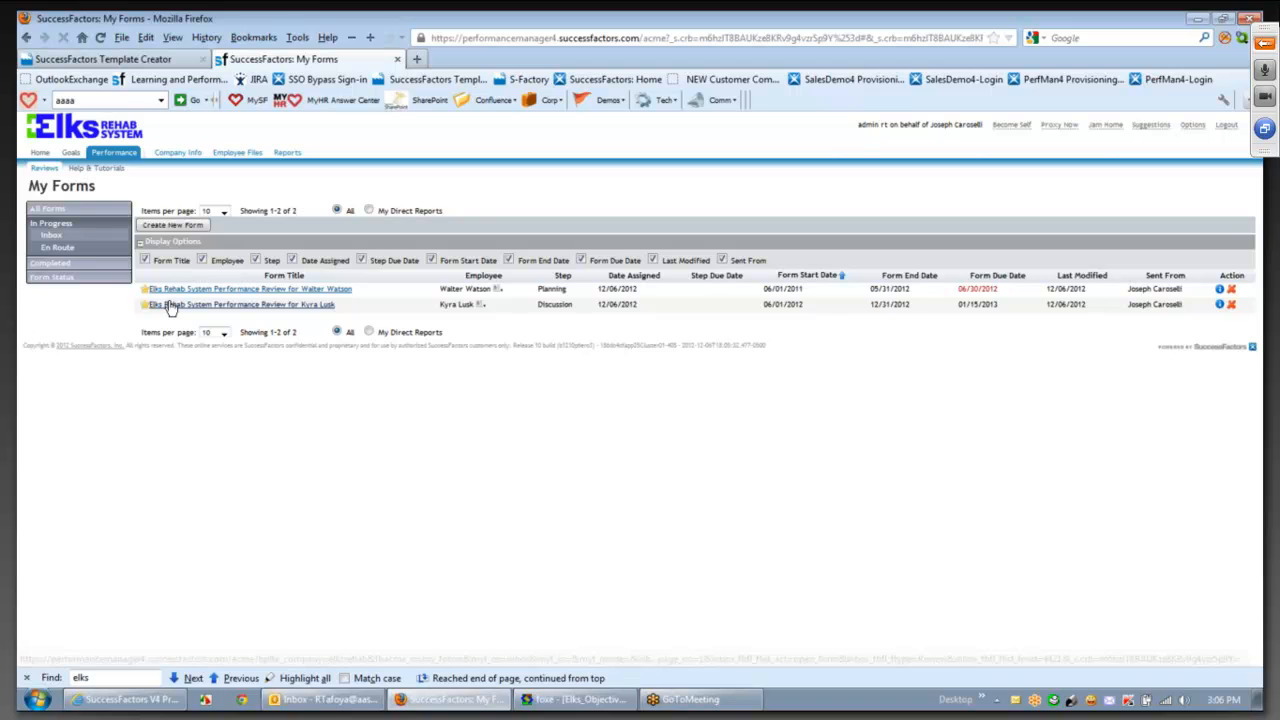
pyautogui.click(170, 306)
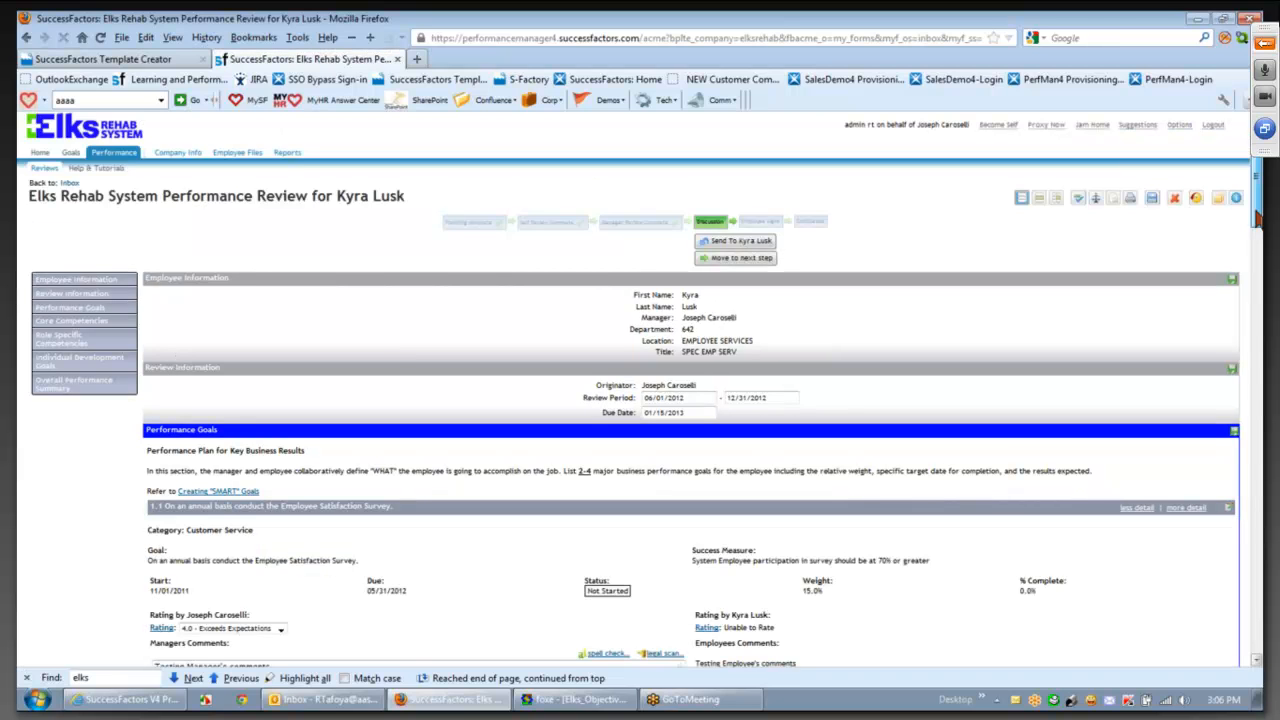
# - Scroll down to the Overall Performance Summary showing the 4.6 / 5.0 goal rating
pyautogui.moveTo(1256, 215); pyautogui.dragTo(1256, 216)
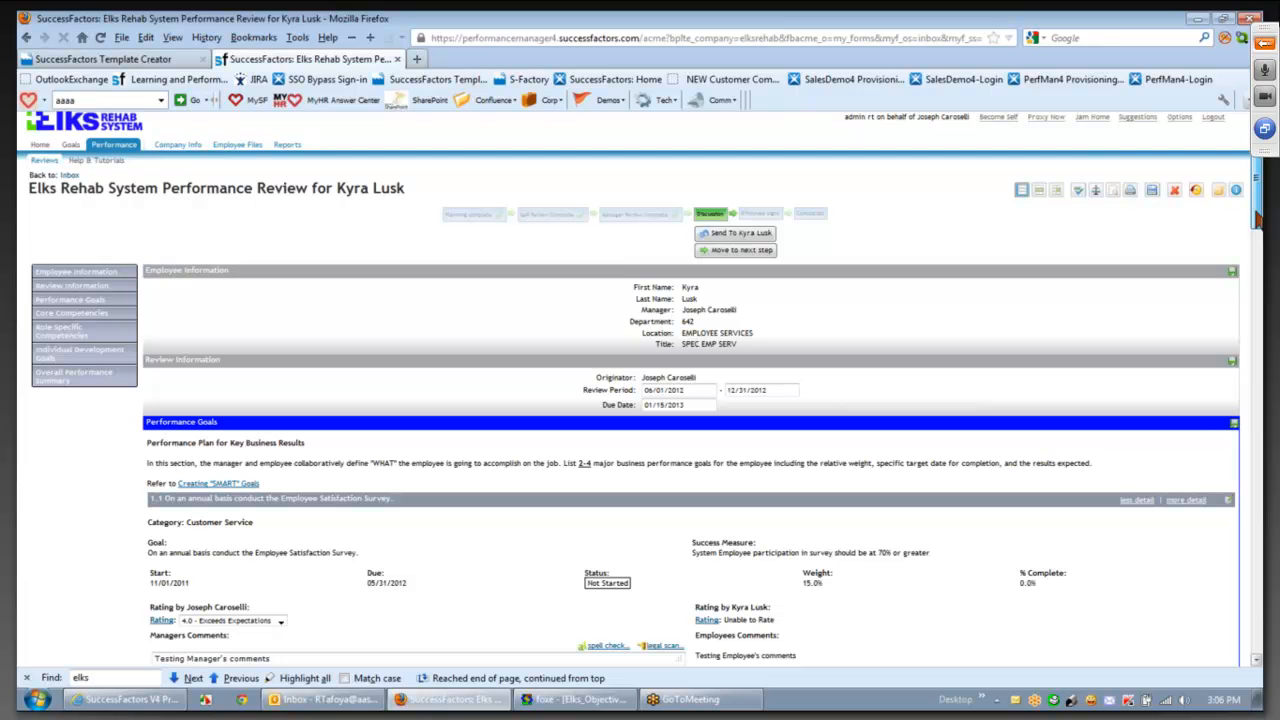
pyautogui.moveTo(1258, 218)
pyautogui.mouseDown()
pyautogui.moveTo(1261, 265)
pyautogui.moveTo(1260, 218)
pyautogui.mouseUp()
pyautogui.scroll(-2, 640, 400)
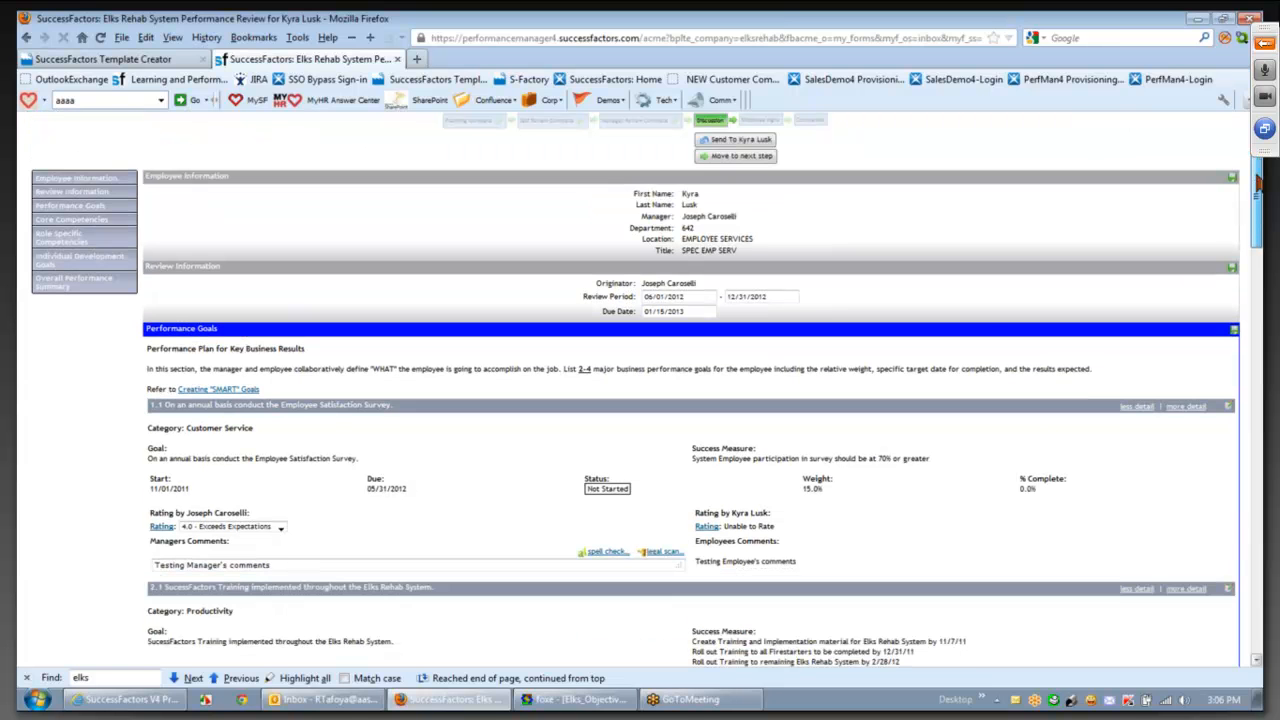
pyautogui.moveTo(1258, 180); pyautogui.dragTo(1258, 212)
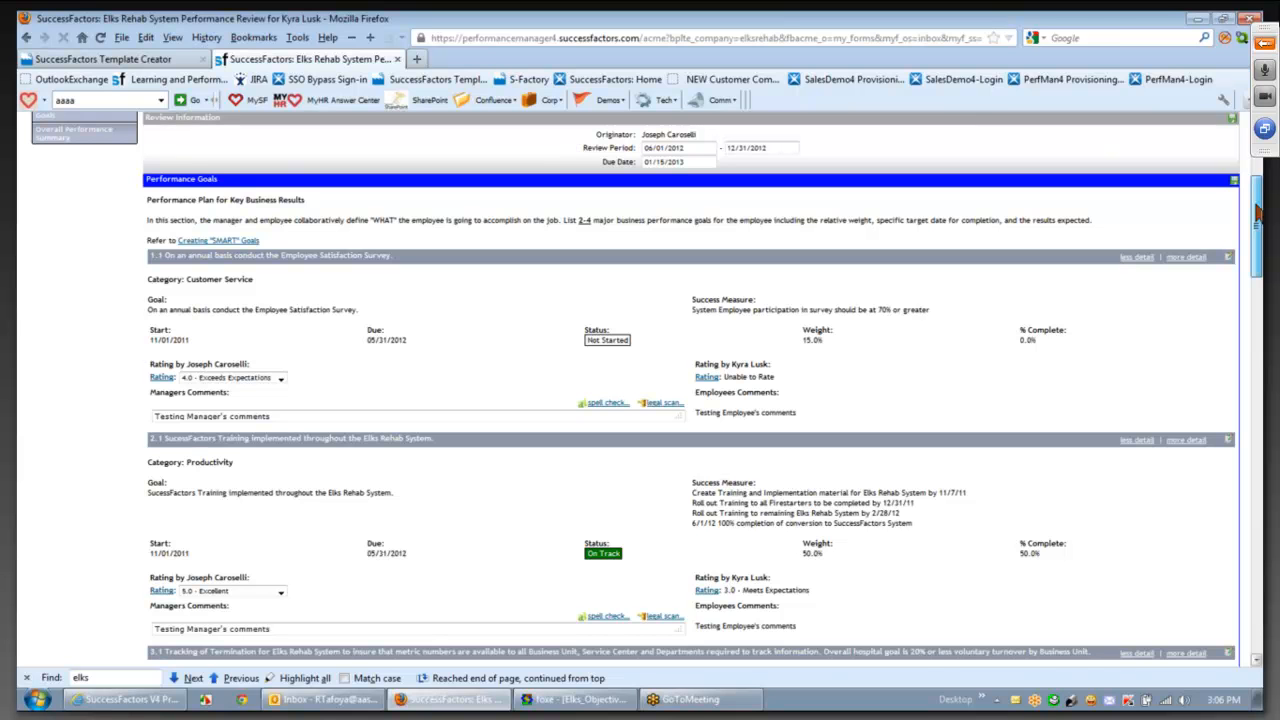
pyautogui.moveTo(1258, 212); pyautogui.dragTo(1246, 178)
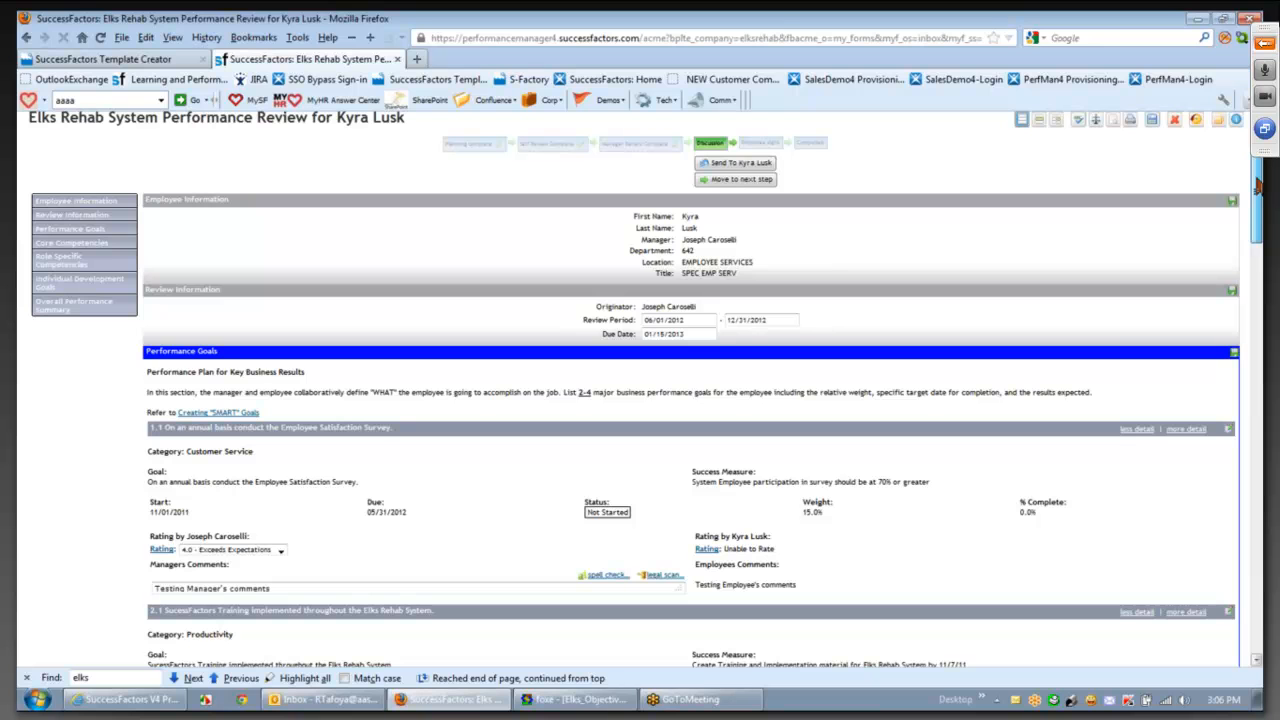
pyautogui.scroll(-1, 1258, 185)
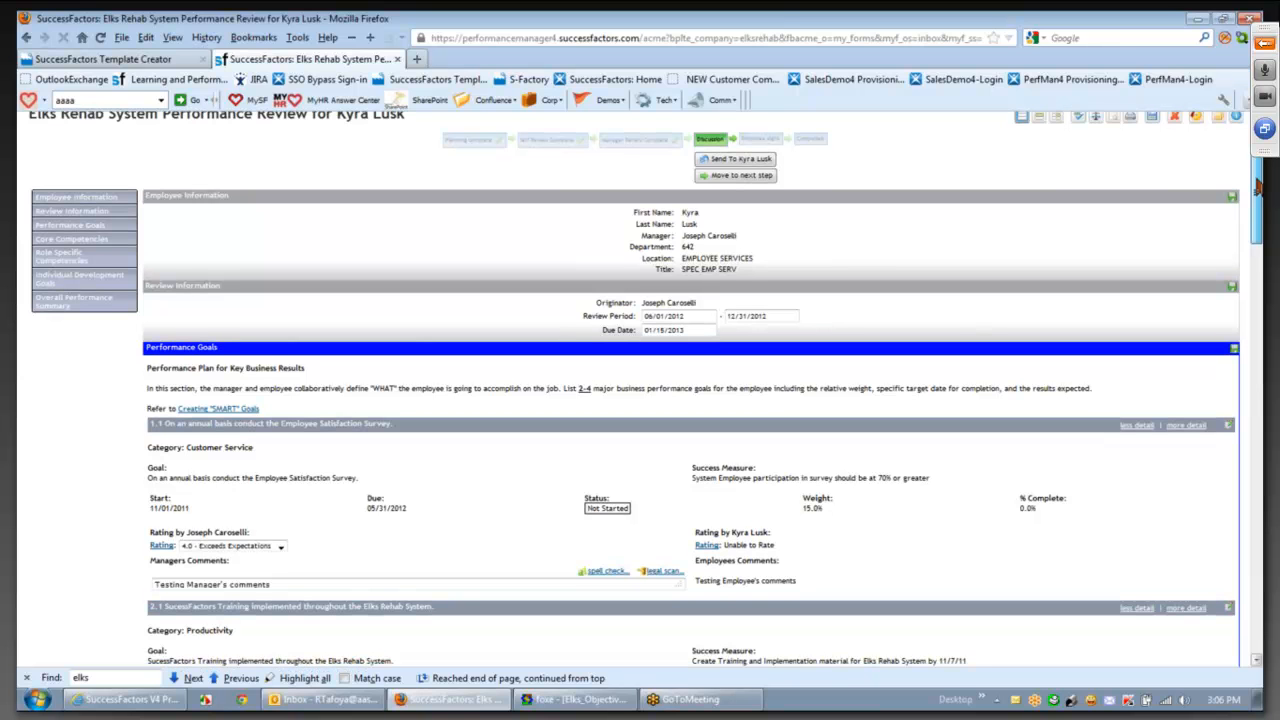
pyautogui.scroll(-1, 1258, 185)
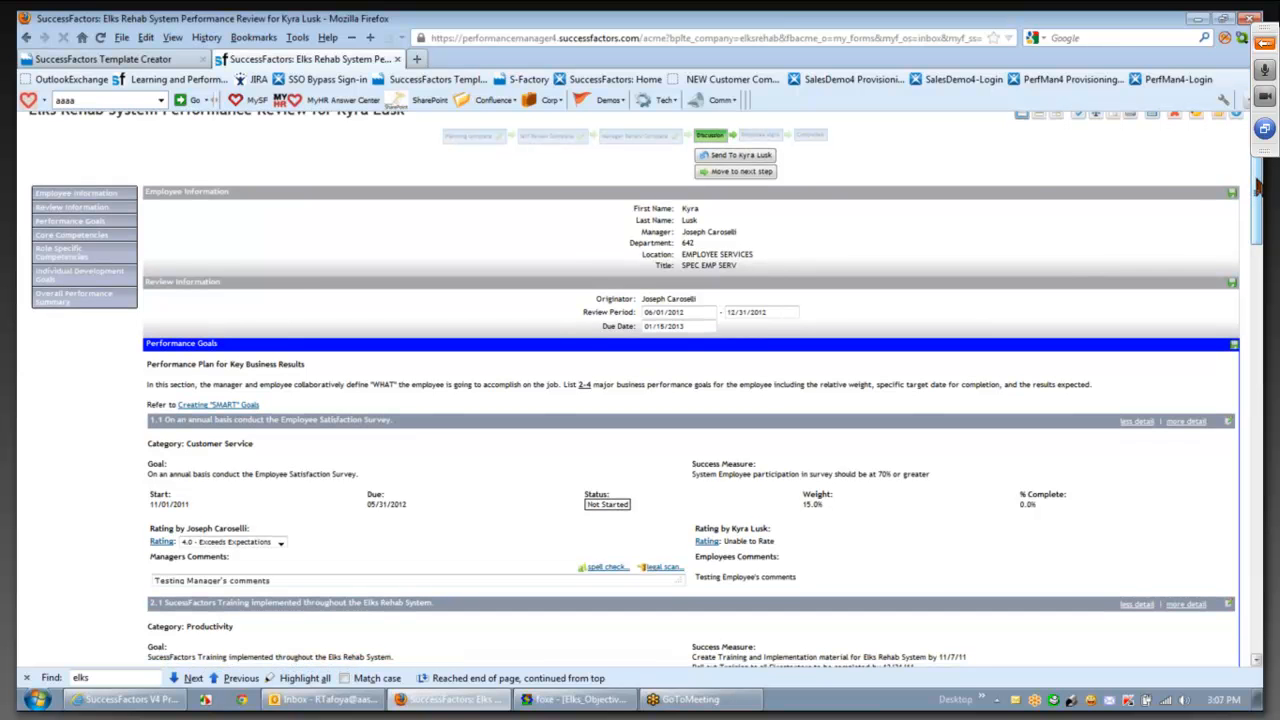
pyautogui.scroll(-1, 1258, 185)
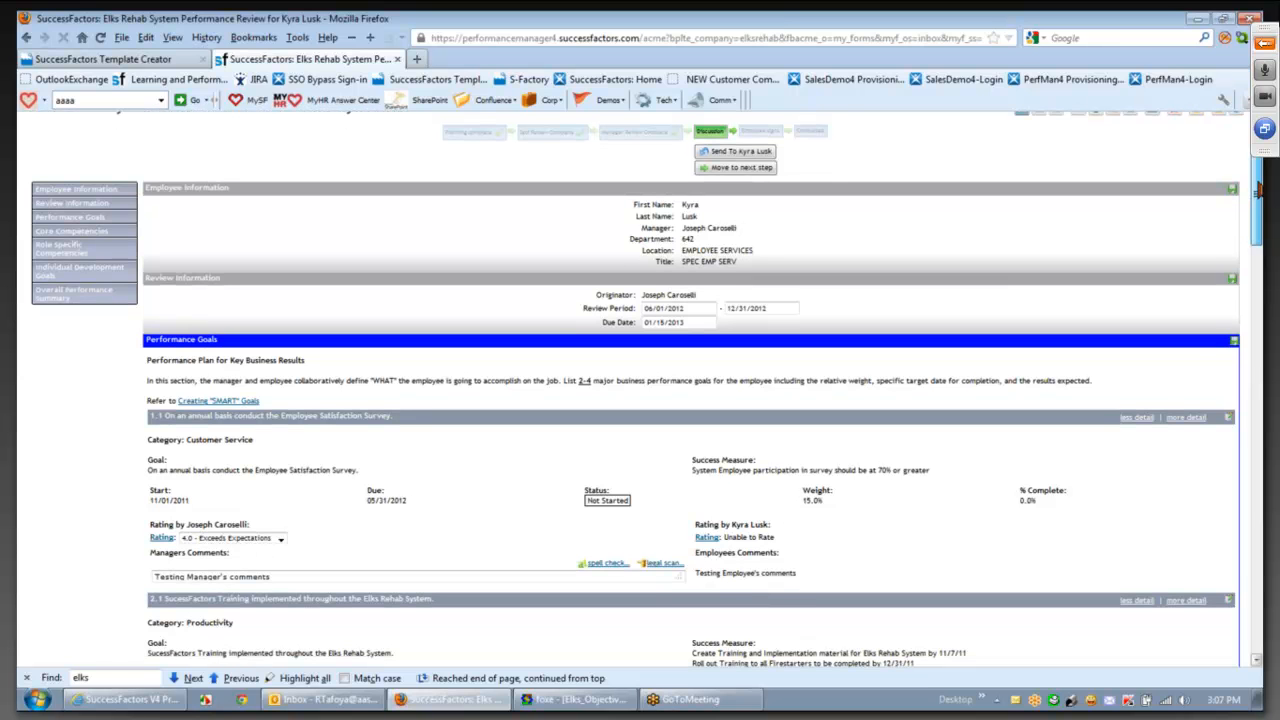
pyautogui.scroll(-1, 1258, 187)
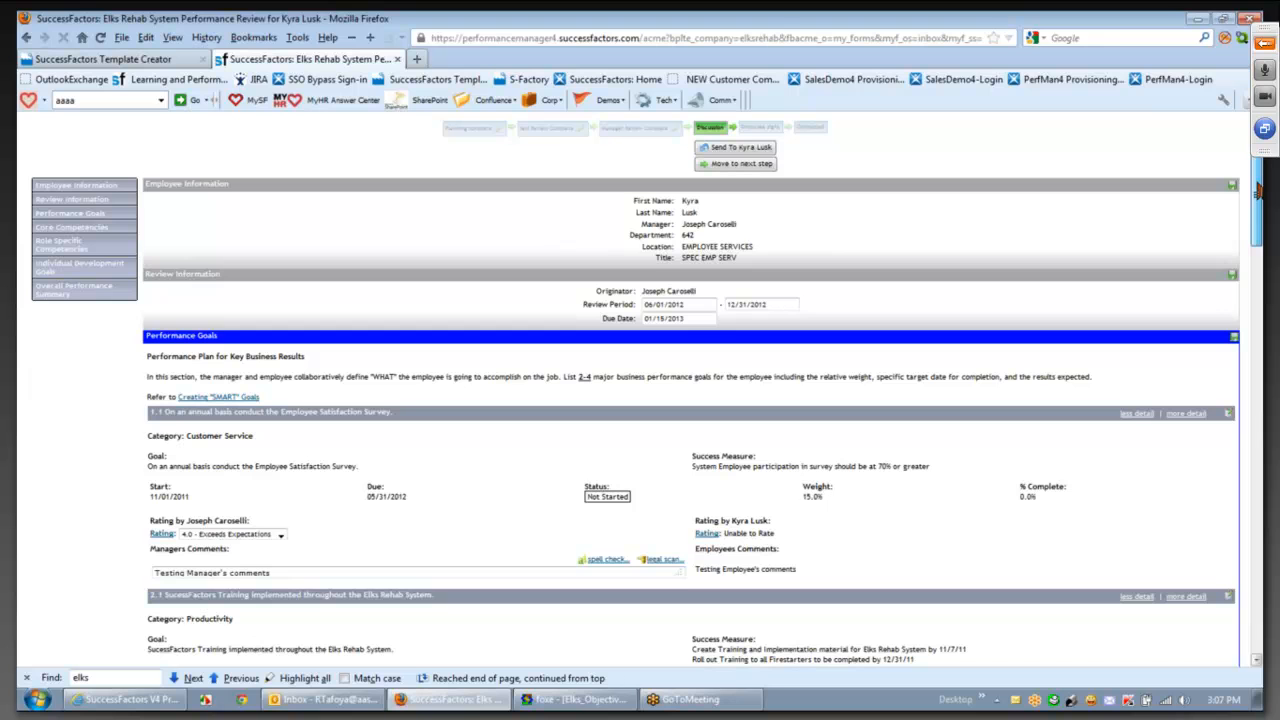
pyautogui.scroll(-1, 1258, 190)
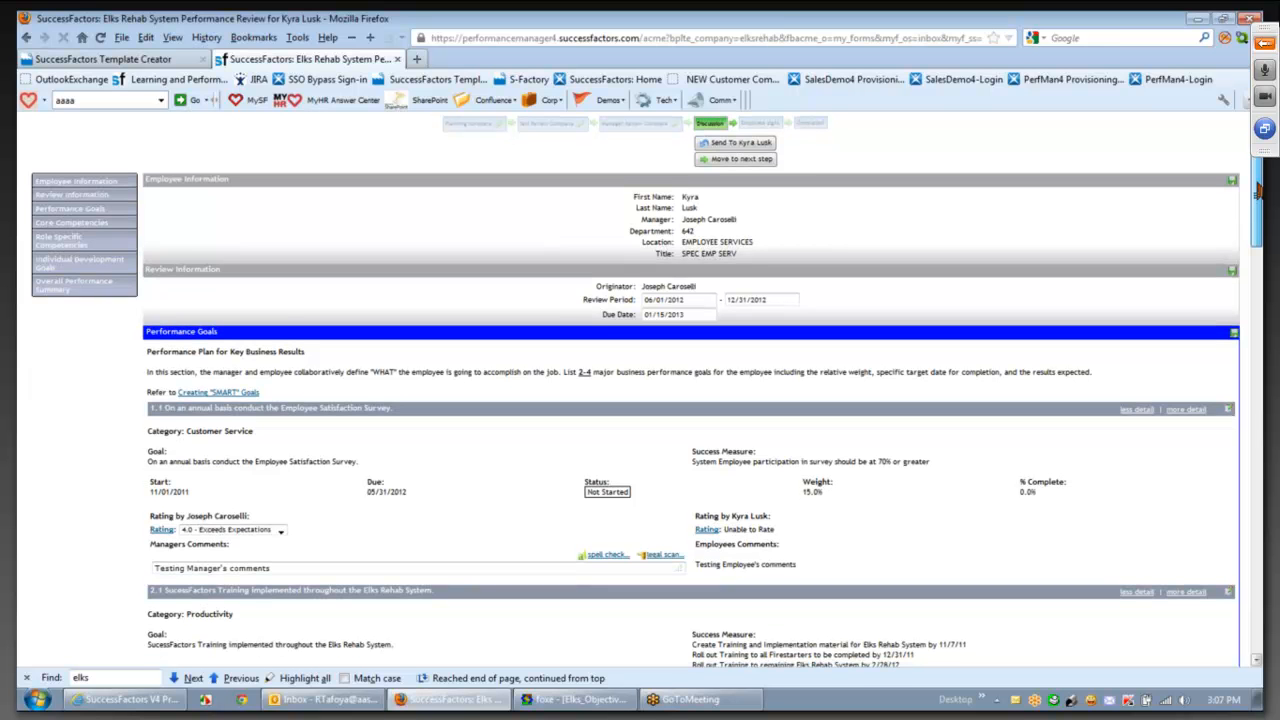
pyautogui.scroll(-1, 1258, 190)
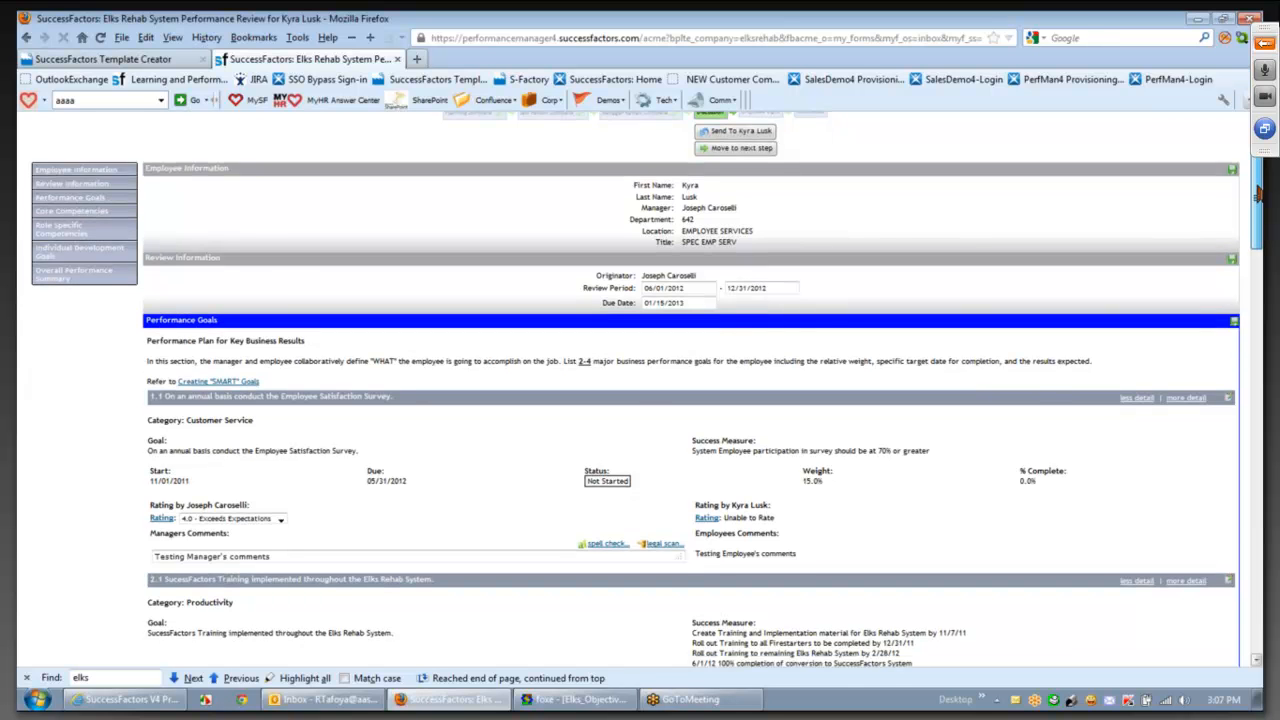
pyautogui.moveTo(1258, 192); pyautogui.dragTo(1260, 533)
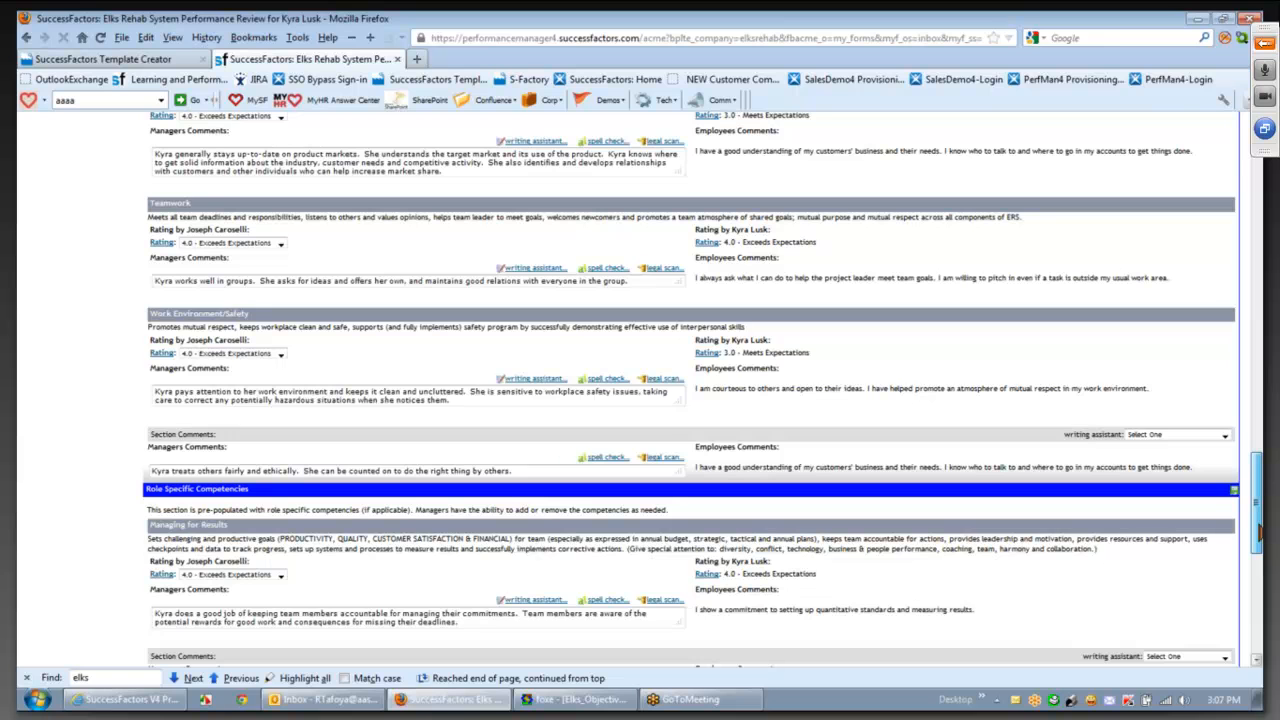
pyautogui.moveTo(1260, 533); pyautogui.dragTo(1260, 604)
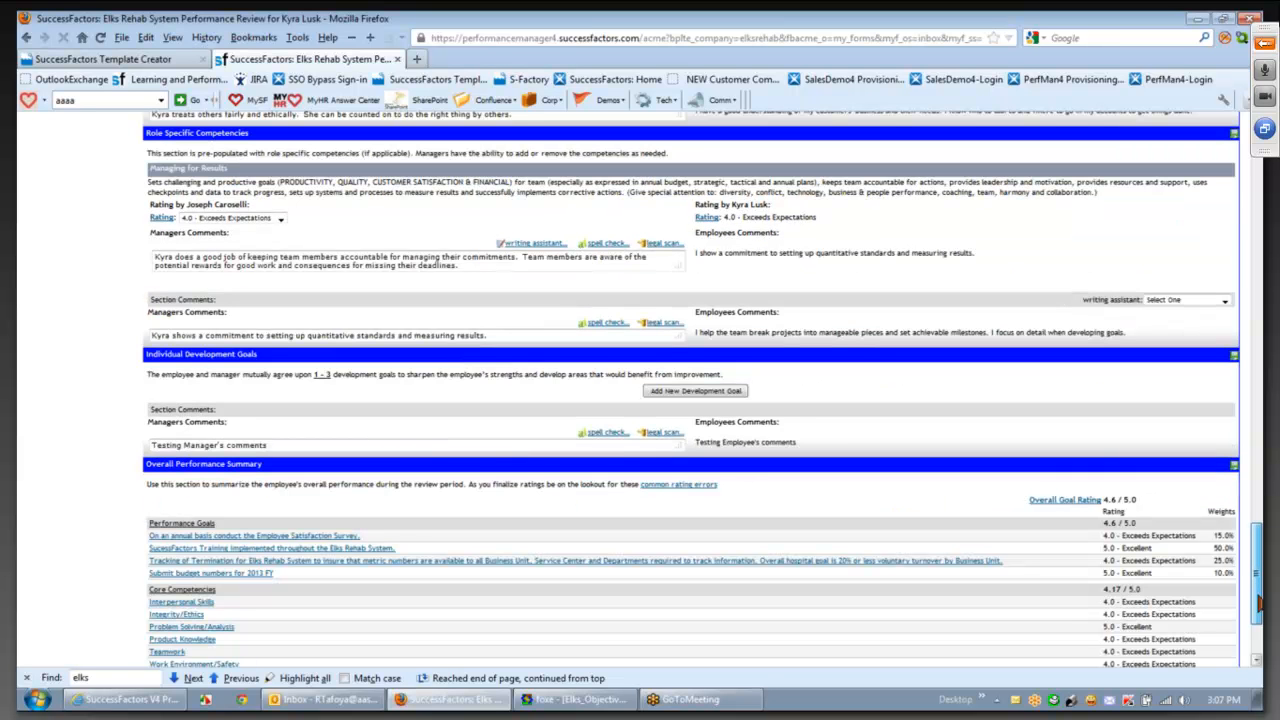
pyautogui.moveTo(1260, 604); pyautogui.dragTo(1260, 634)
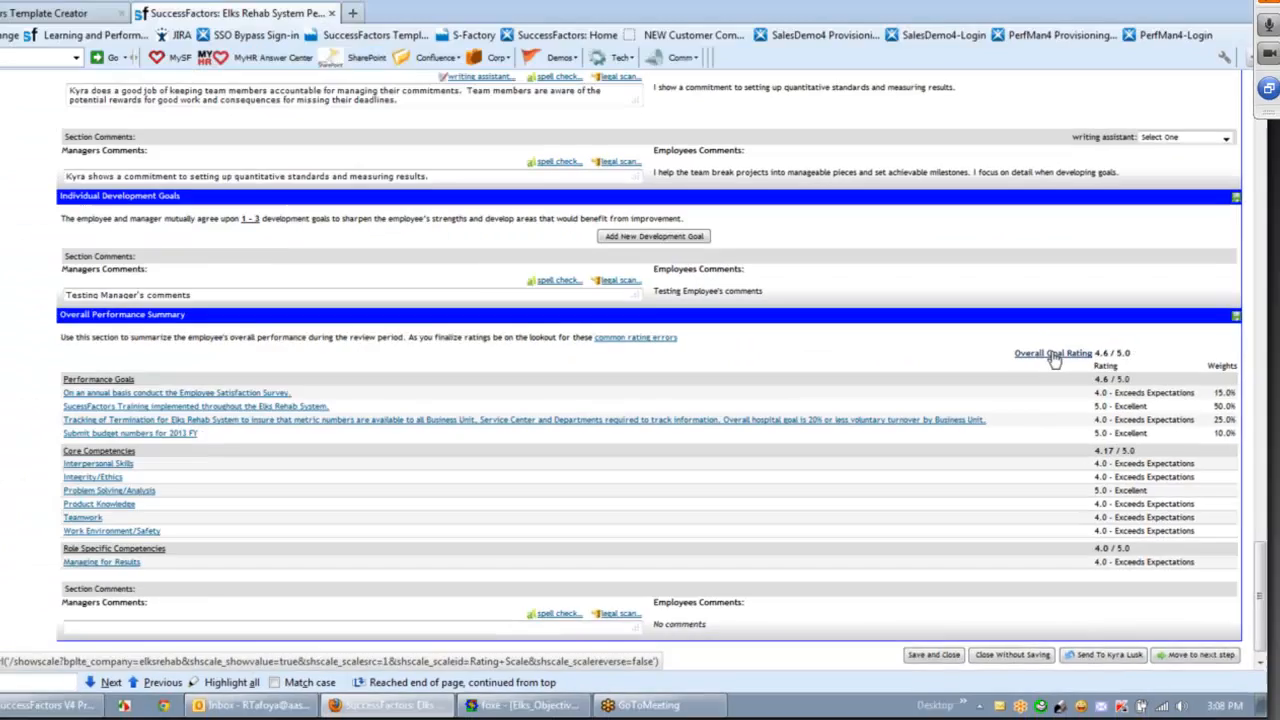
pyautogui.click(928, 122)
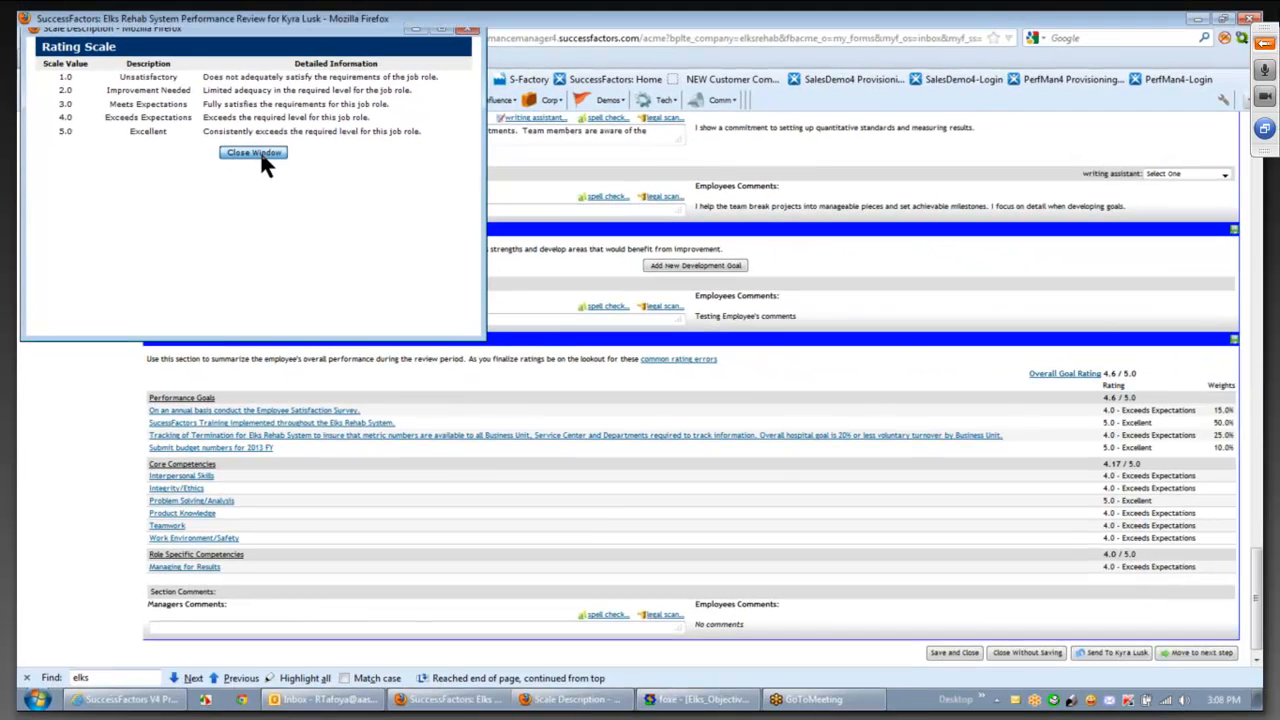
pyautogui.click(255, 153)
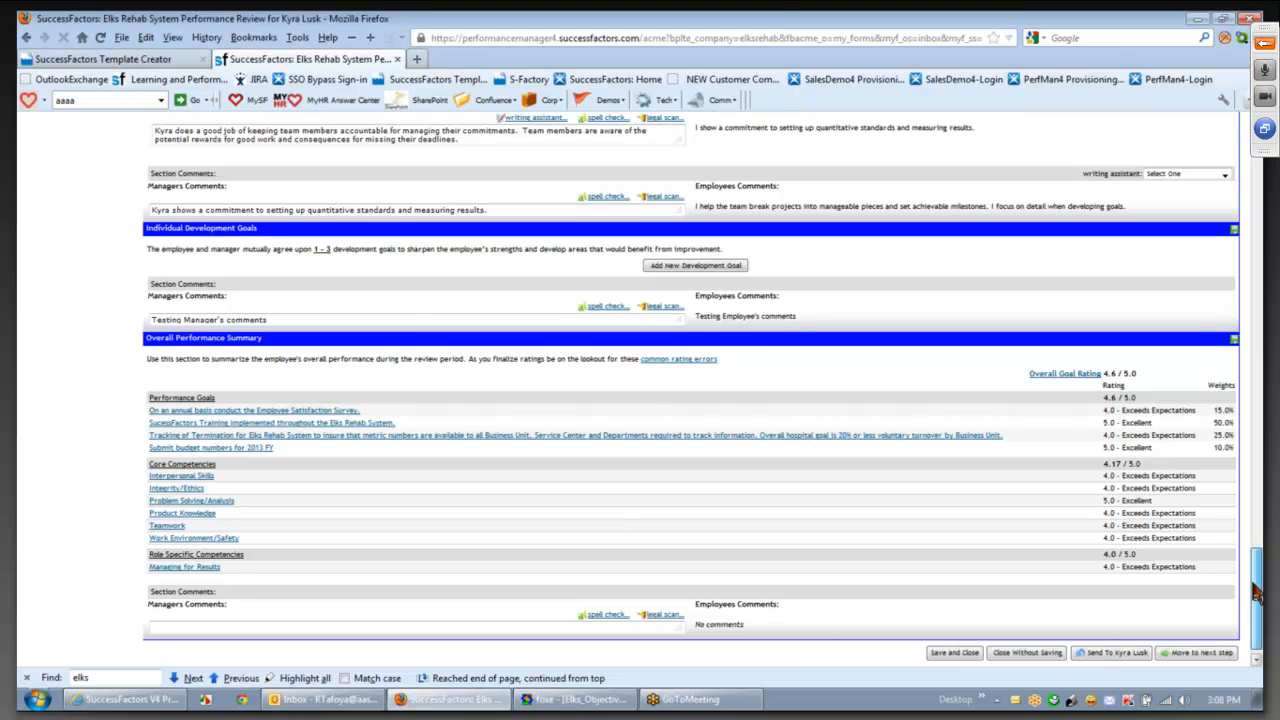
pyautogui.moveTo(1254, 586); pyautogui.dragTo(1254, 585)
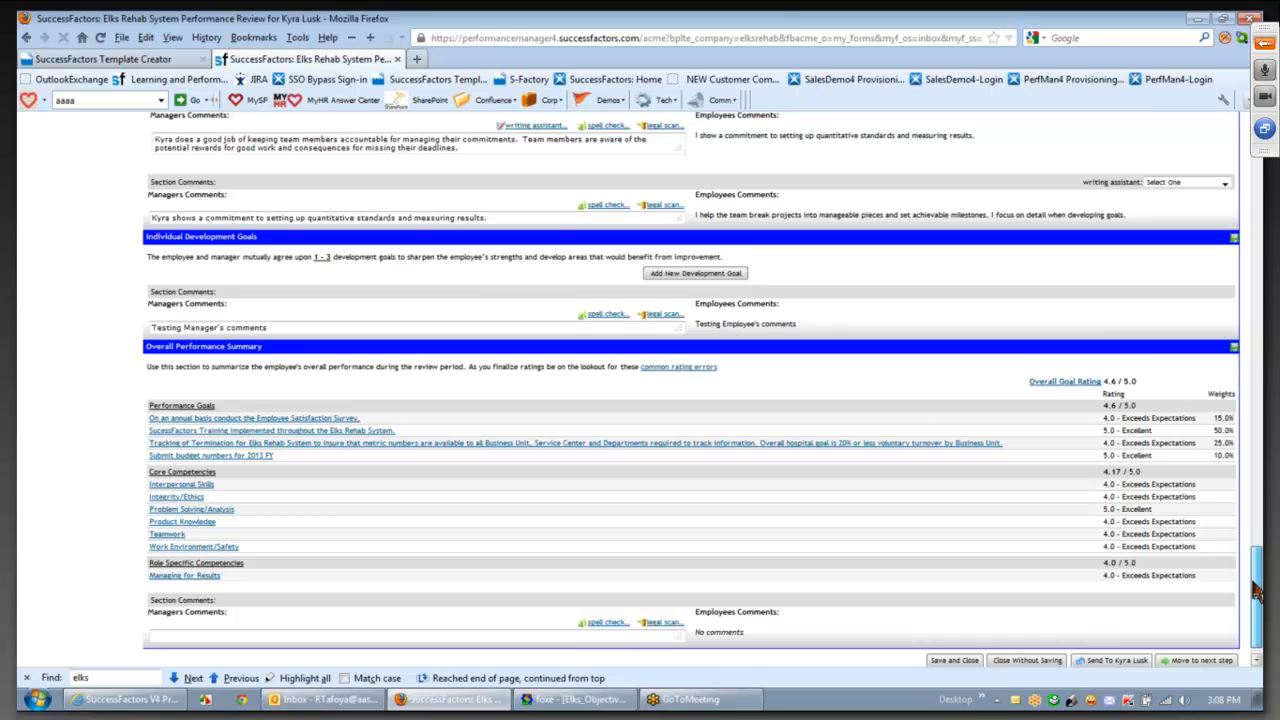
pyautogui.moveTo(1254, 585); pyautogui.dragTo(1254, 583)
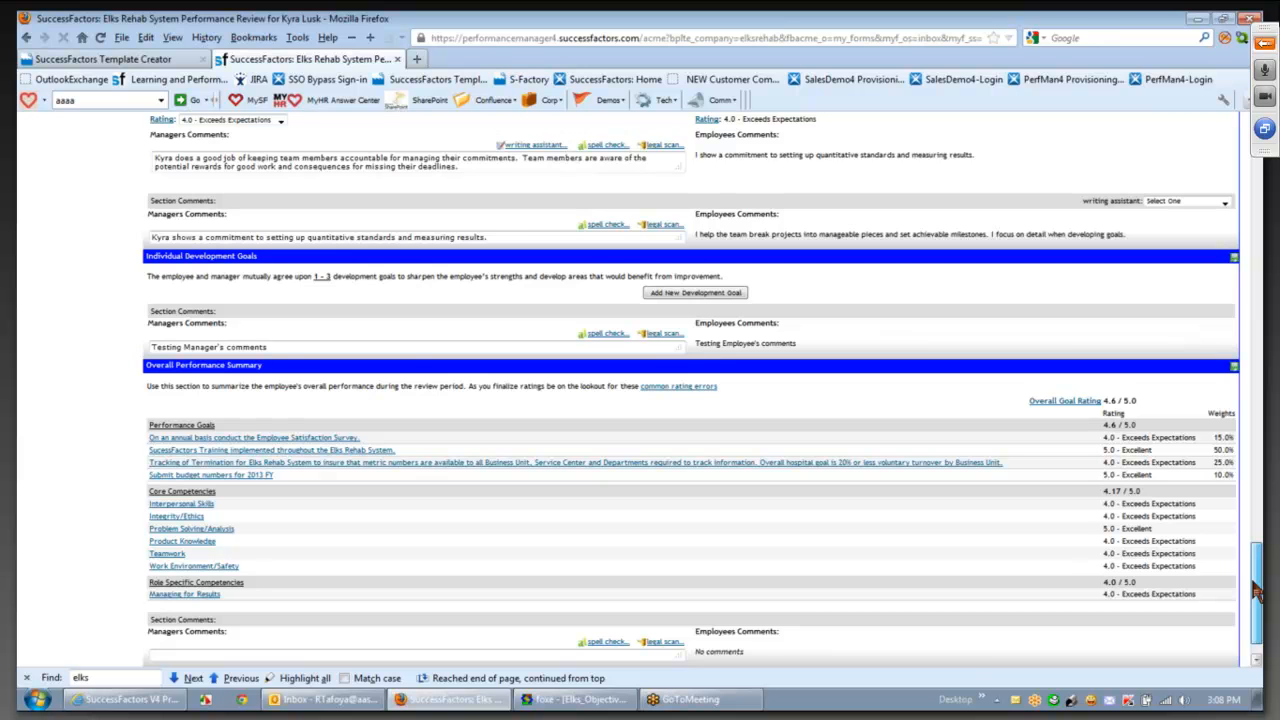
pyautogui.moveTo(1254, 582); pyautogui.dragTo(1254, 570)
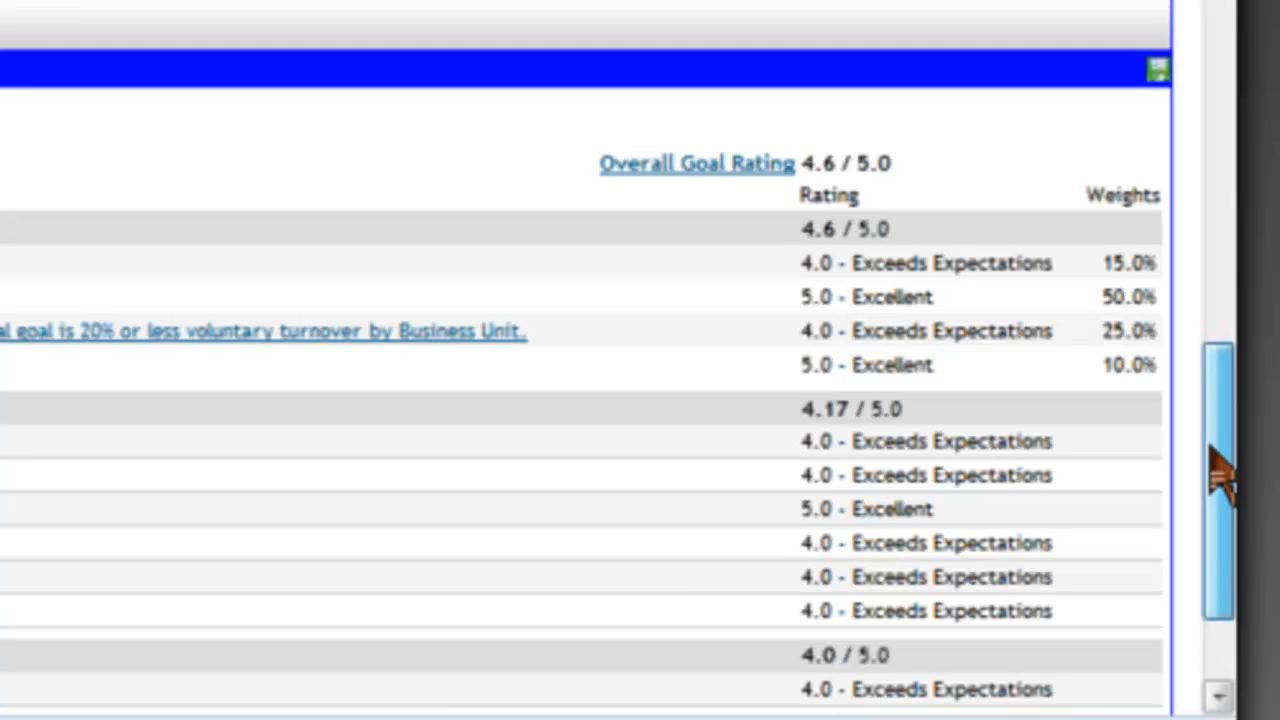
pyautogui.moveTo(1212, 452); pyautogui.dragTo(1207, 422)
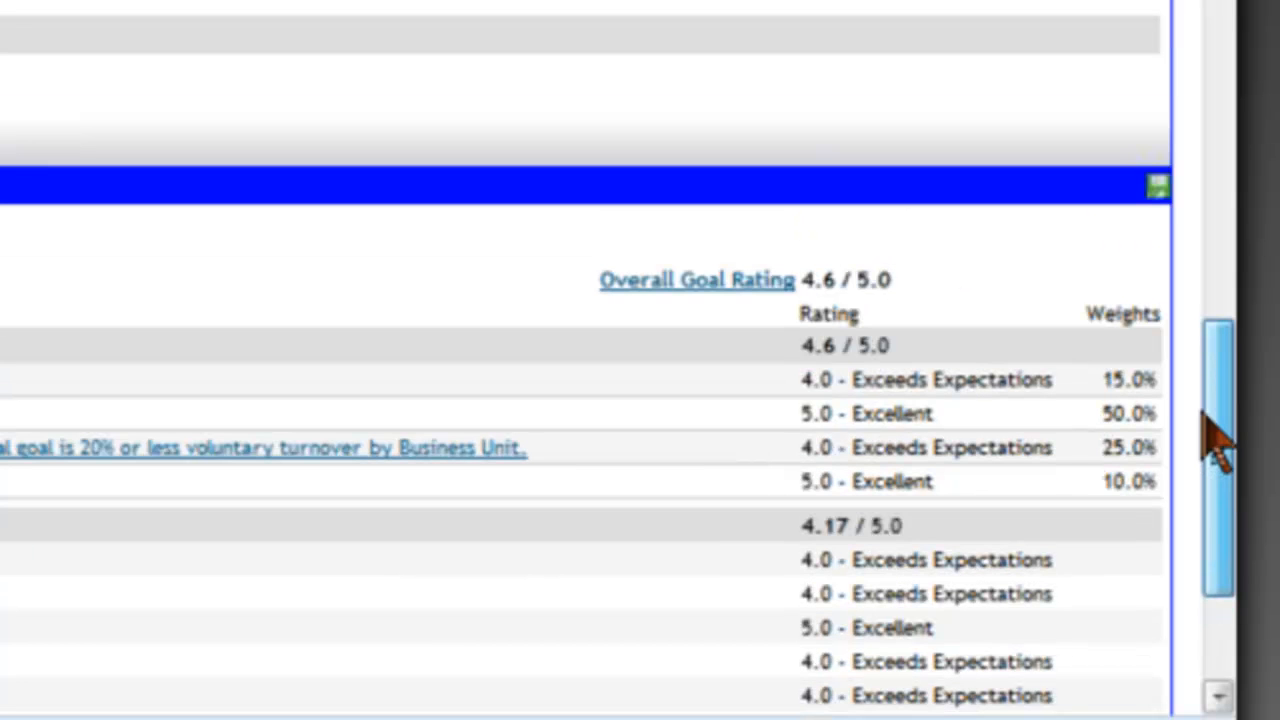
pyautogui.moveTo(1218, 440); pyautogui.dragTo(1225, 565)
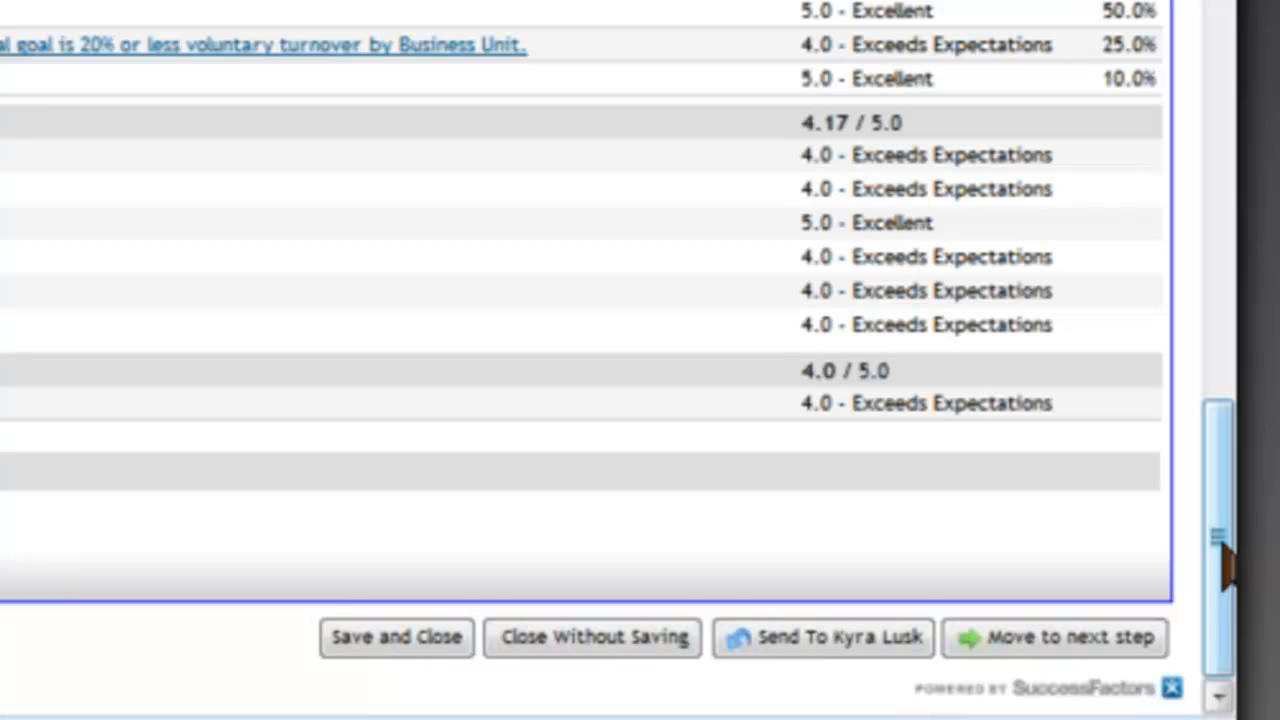
pyautogui.moveTo(1222, 544); pyautogui.dragTo(1222, 544)
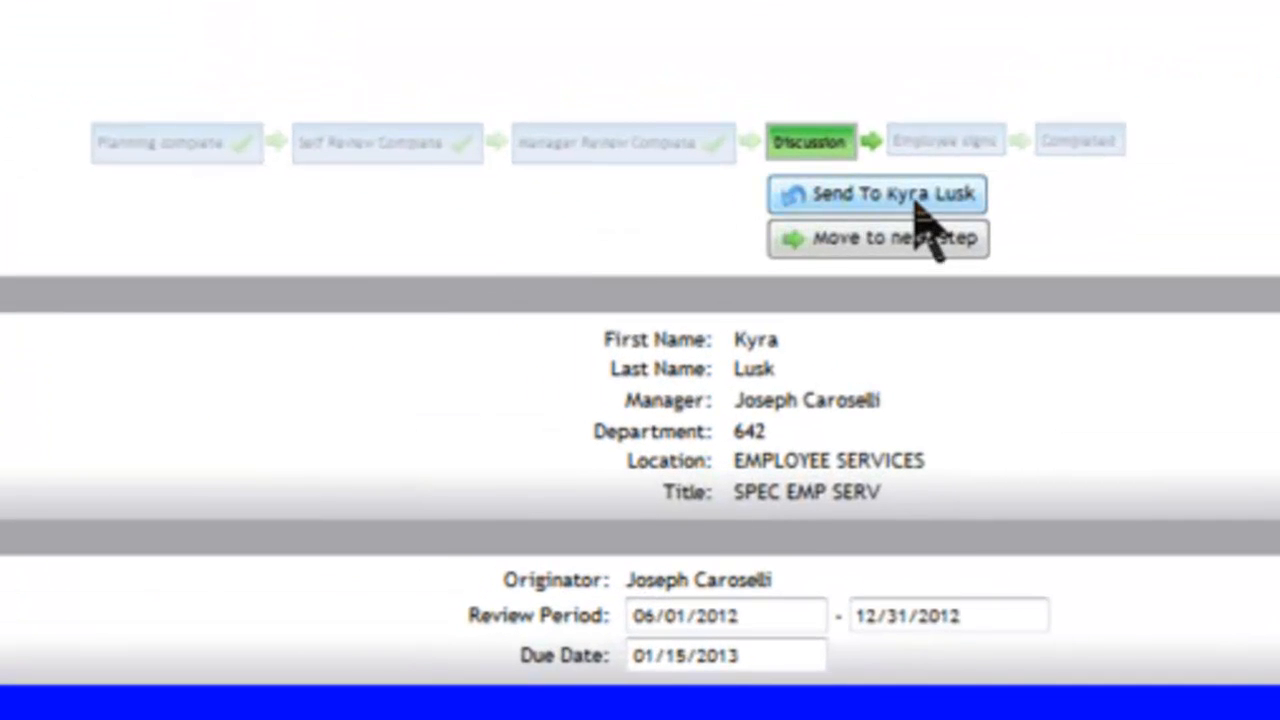
pyautogui.moveTo(926, 136)
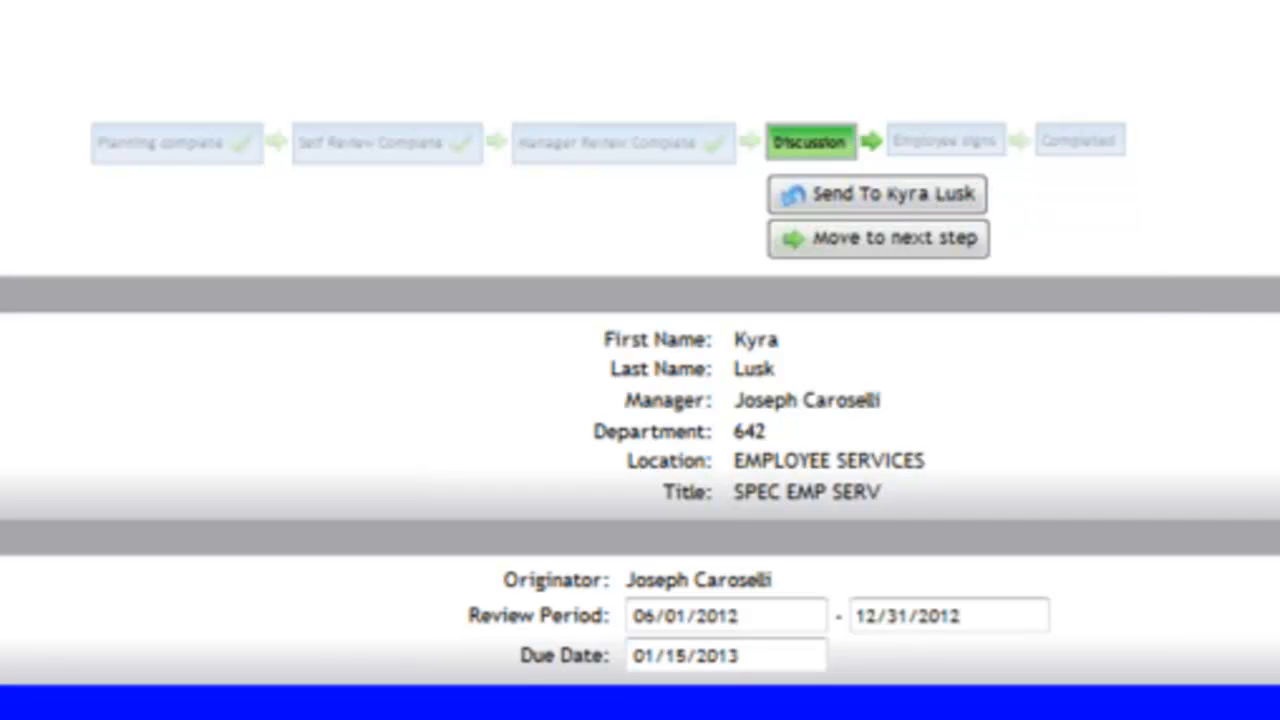
pyautogui.scroll(-1, 640, 415)
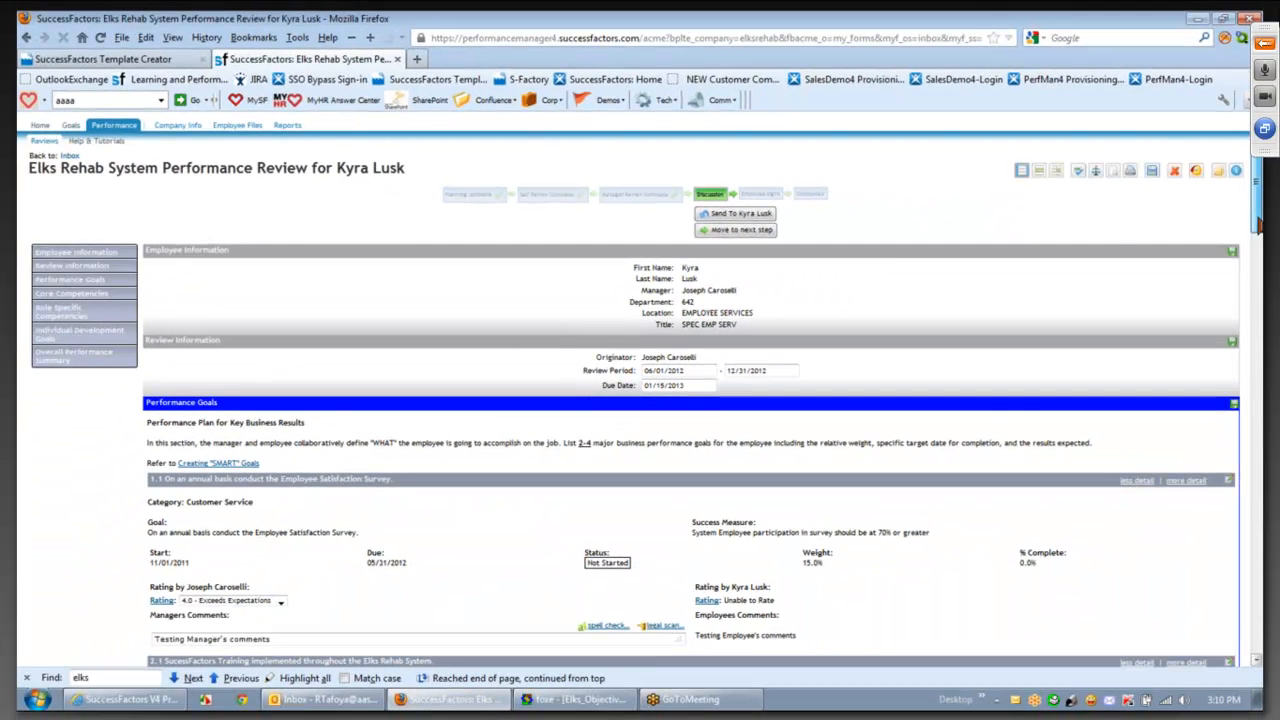
pyautogui.moveTo(1259, 224); pyautogui.dragTo(1259, 313)
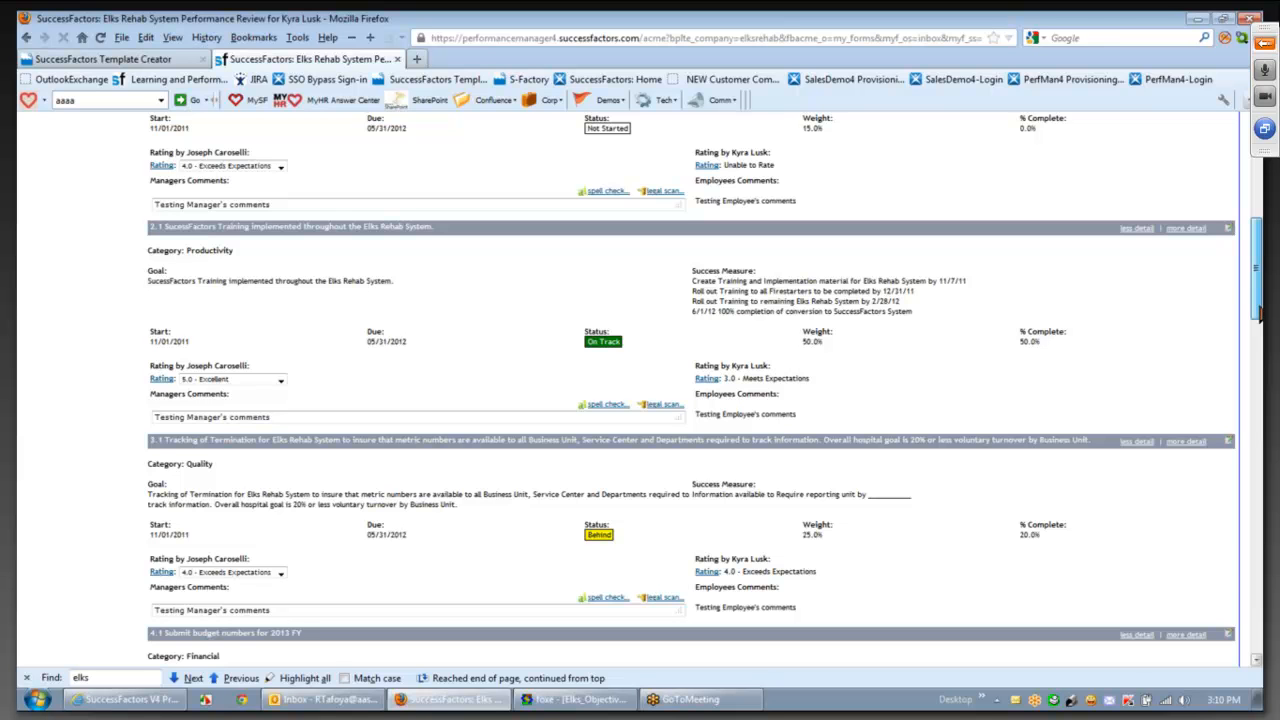
pyautogui.moveTo(1259, 313); pyautogui.dragTo(1259, 605)
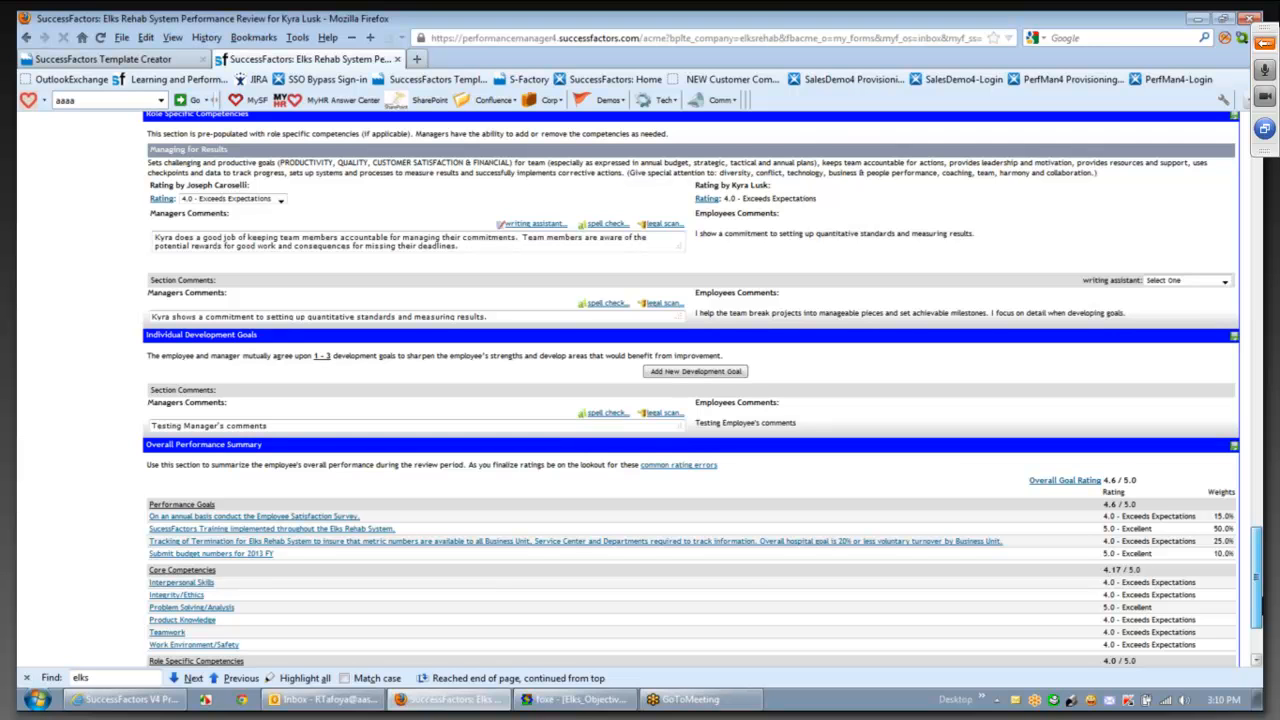
pyautogui.scroll(-1, 1060, 600)
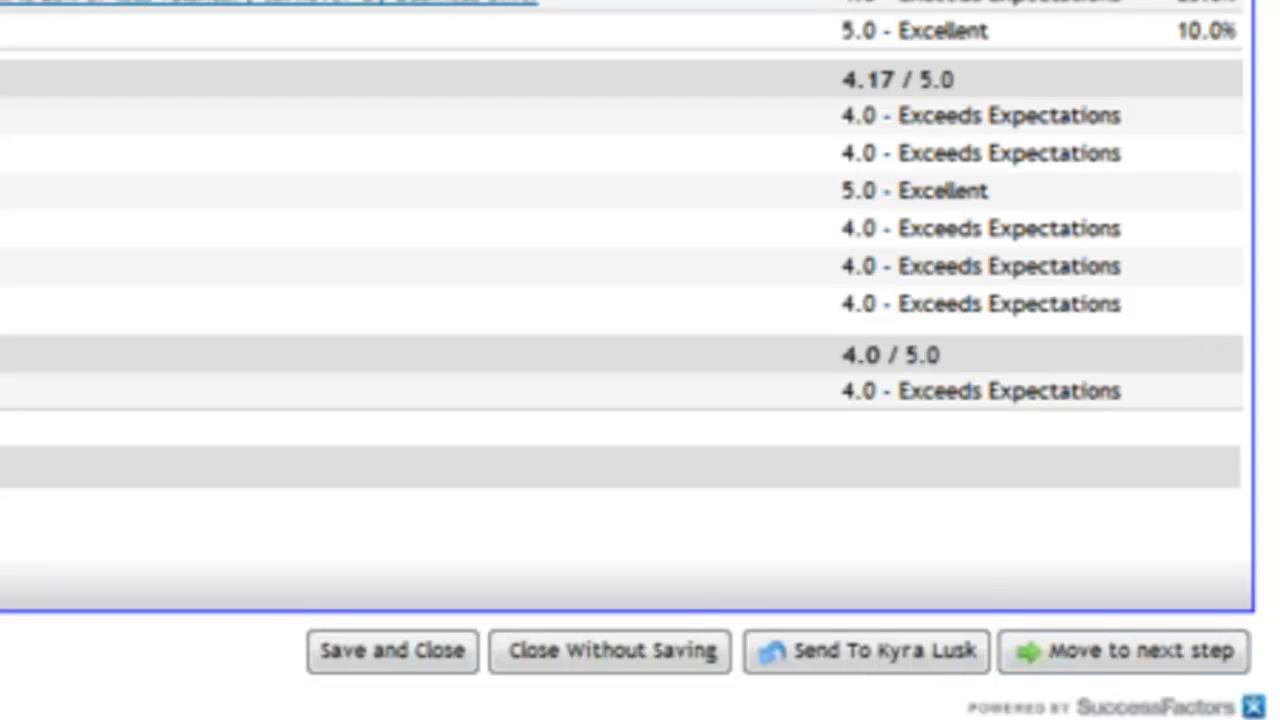
# - Move the review to the next step, sending it to the employee for signature
pyautogui.click(1132, 656)
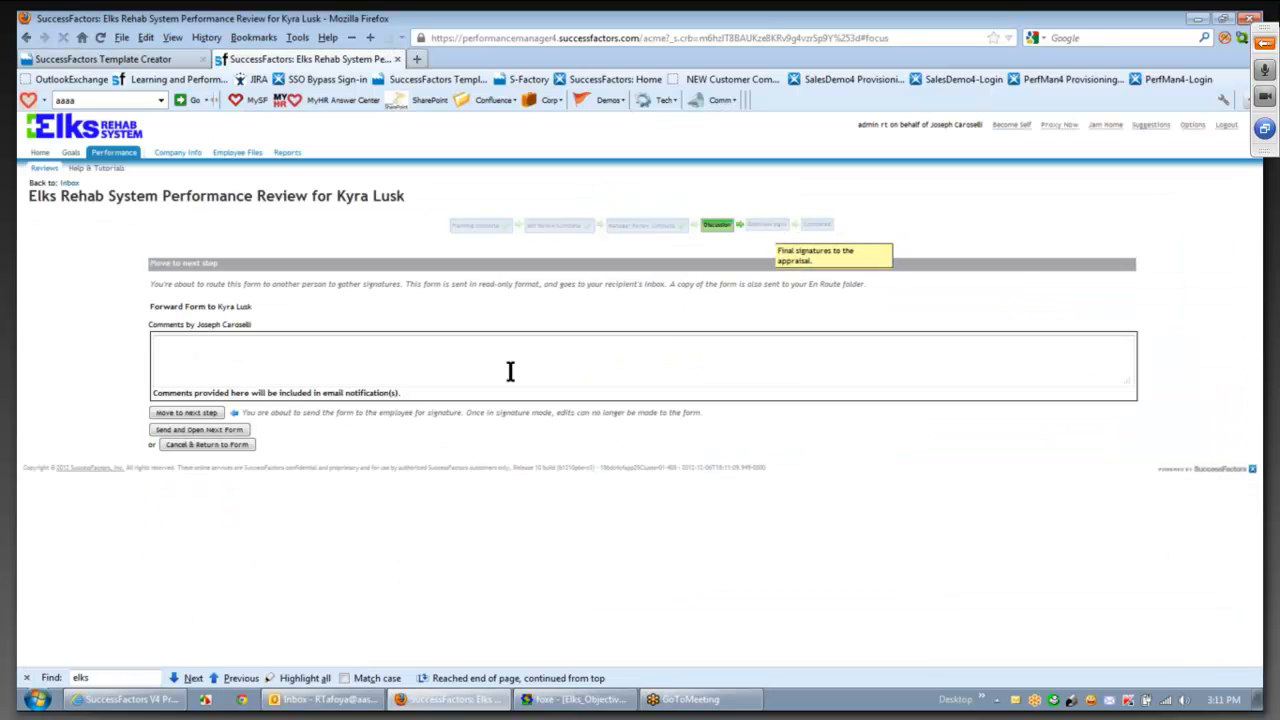
pyautogui.click(194, 414)
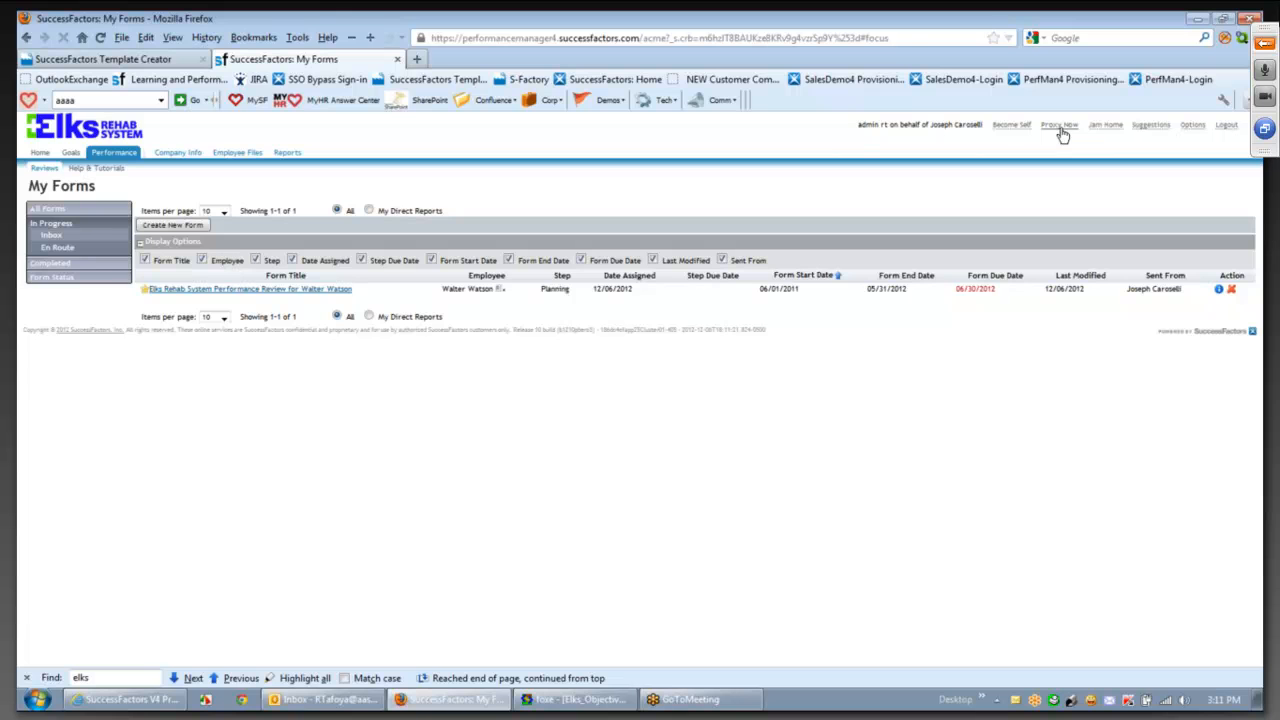
# - Switch to acting on behalf of the employee
pyautogui.click(1063, 135)
pyautogui.write('kyra')
pyautogui.click(598, 352)
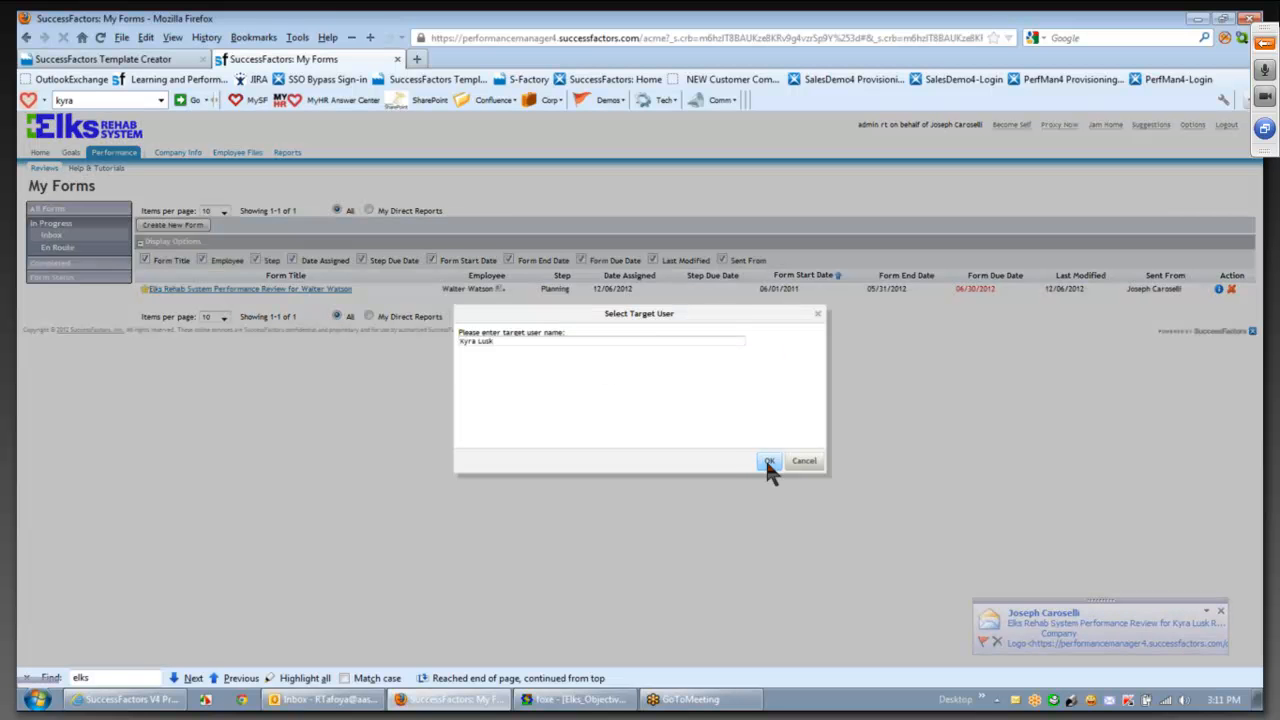
pyautogui.click(765, 462)
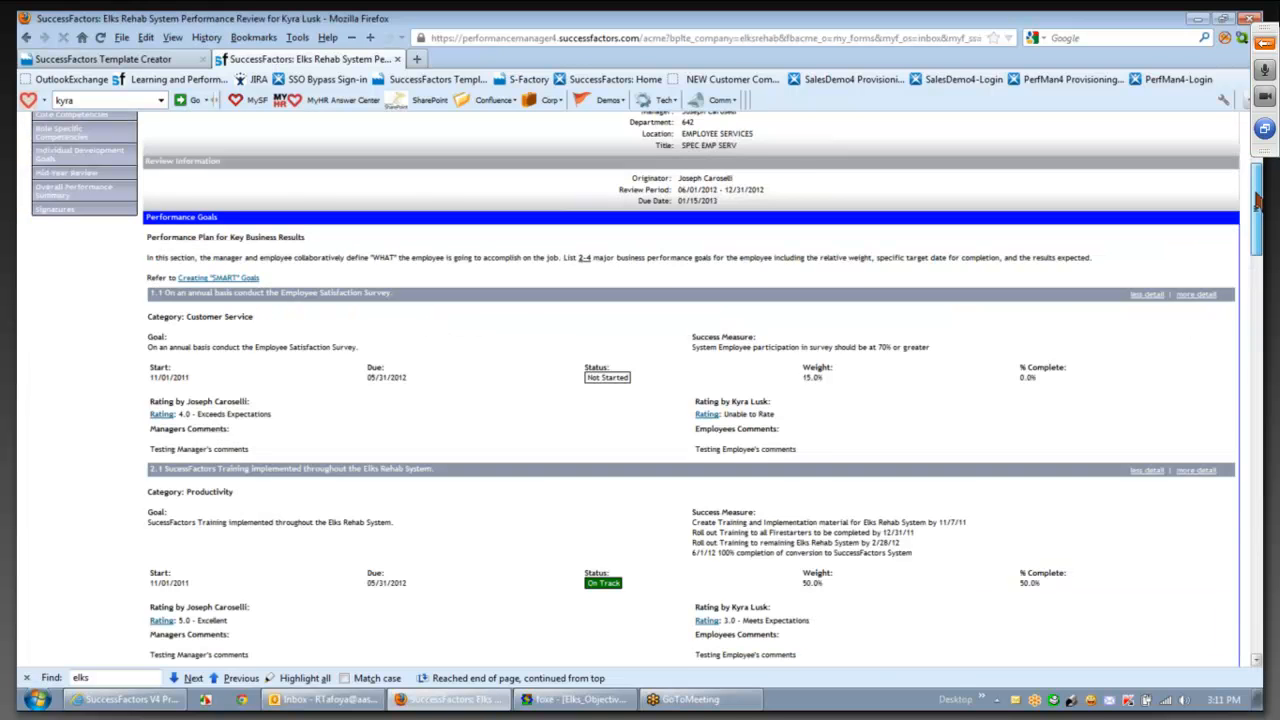
# - Sign the performance review at the bottom of the form as the employee
pyautogui.moveTo(1257, 200); pyautogui.dragTo(1257, 173)
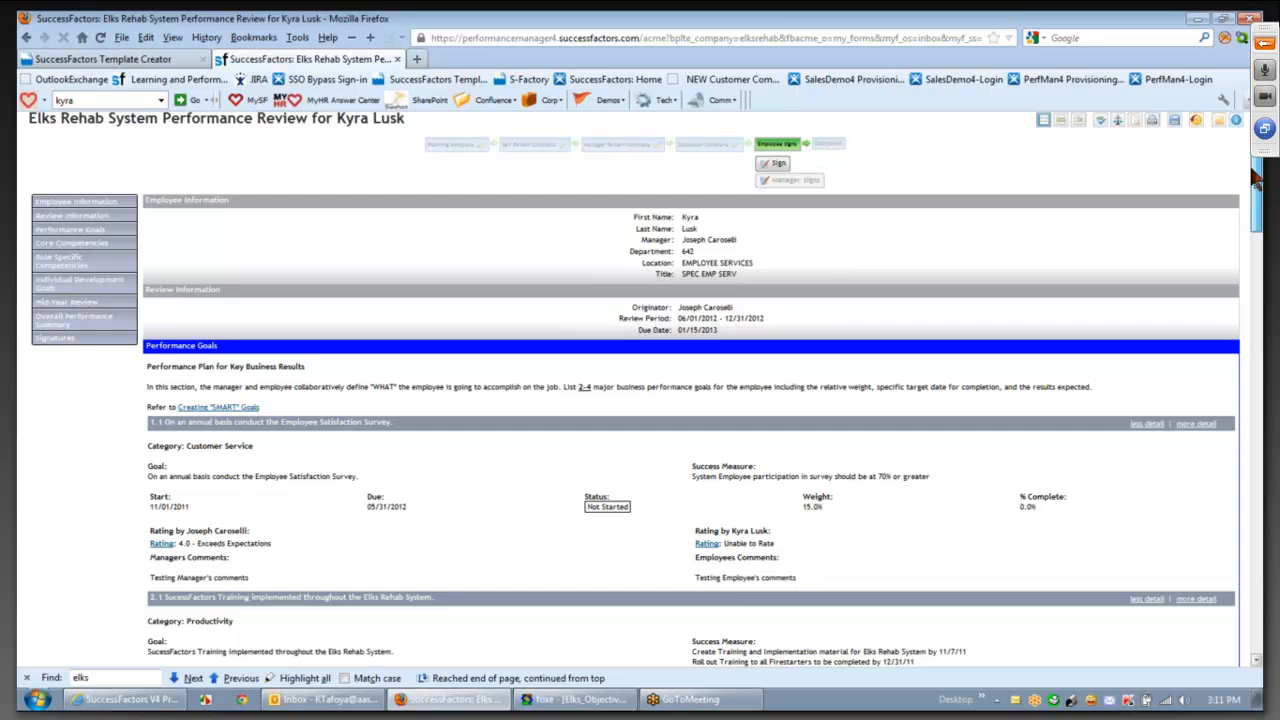
pyautogui.moveTo(1255, 173); pyautogui.dragTo(1255, 170)
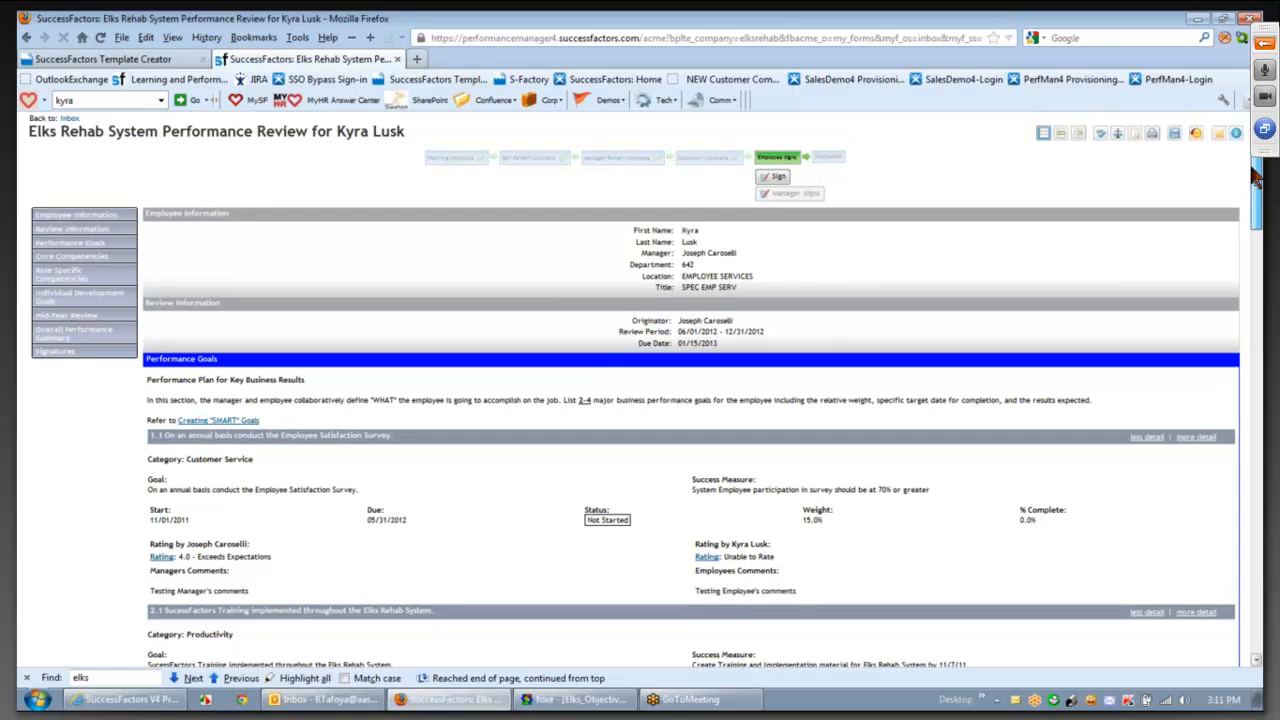
pyautogui.moveTo(1256, 175); pyautogui.dragTo(1257, 575)
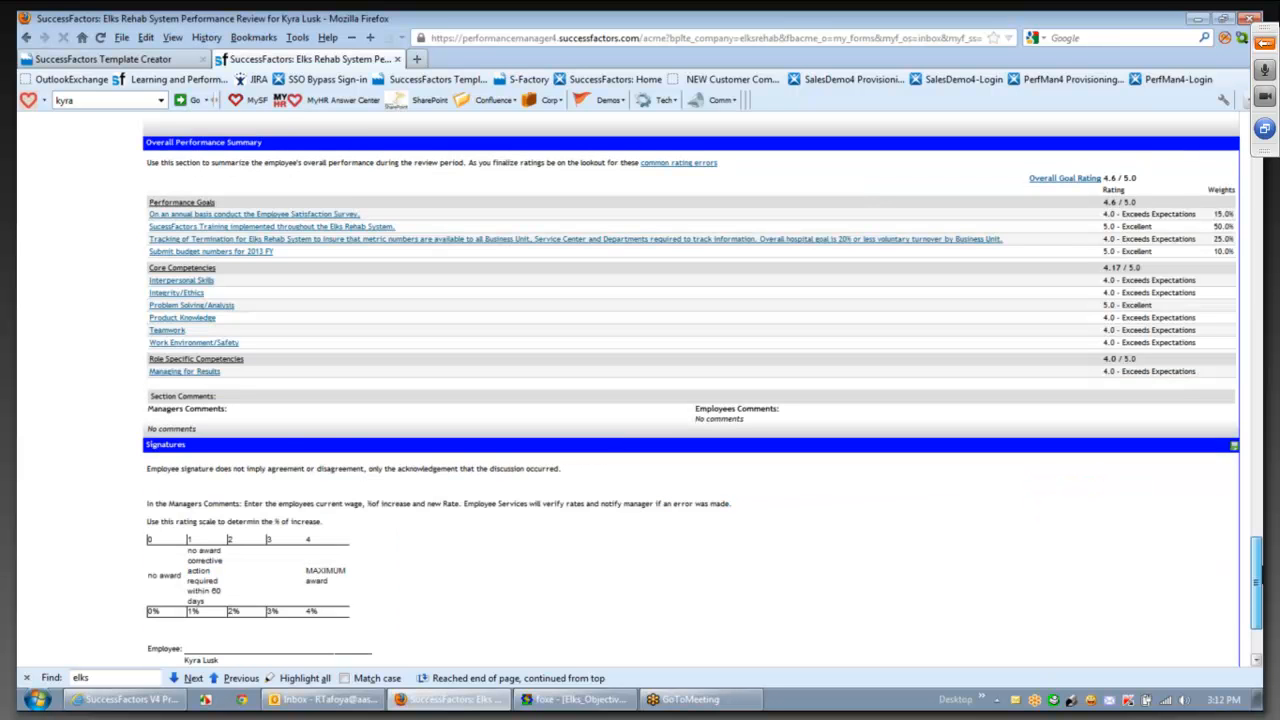
pyautogui.moveTo(1257, 575); pyautogui.dragTo(1257, 582)
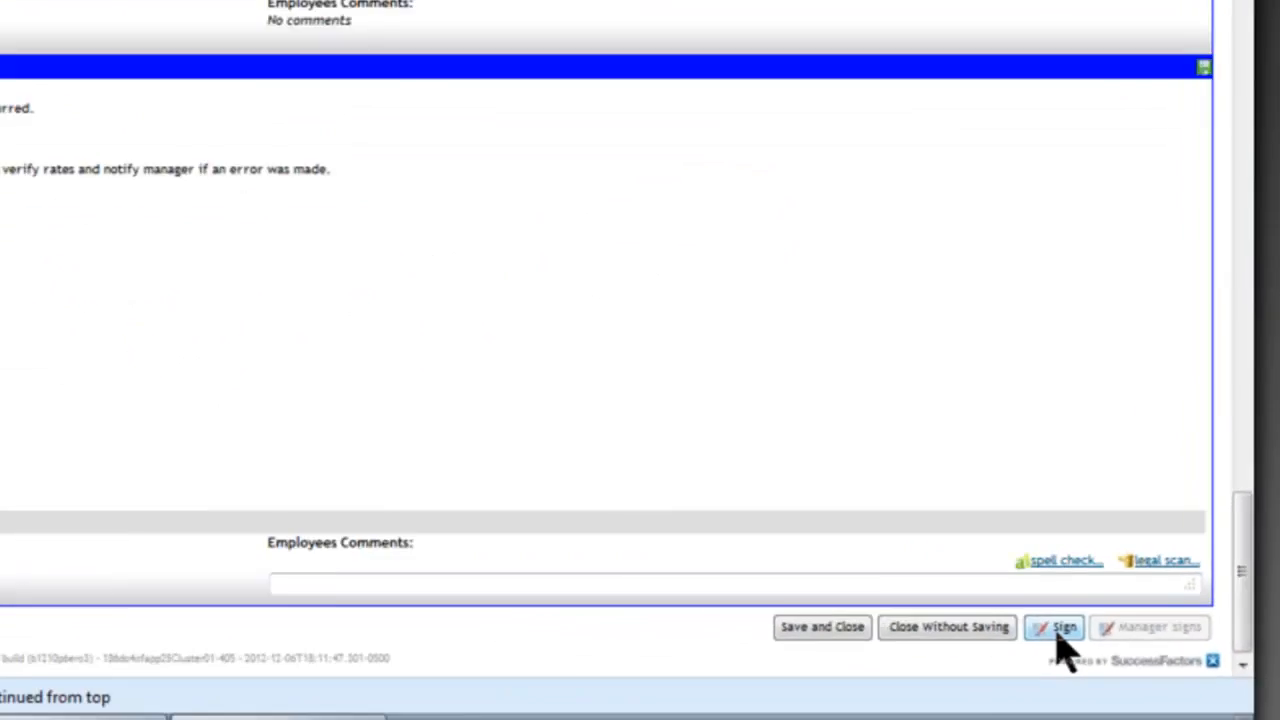
pyautogui.click(1060, 628)
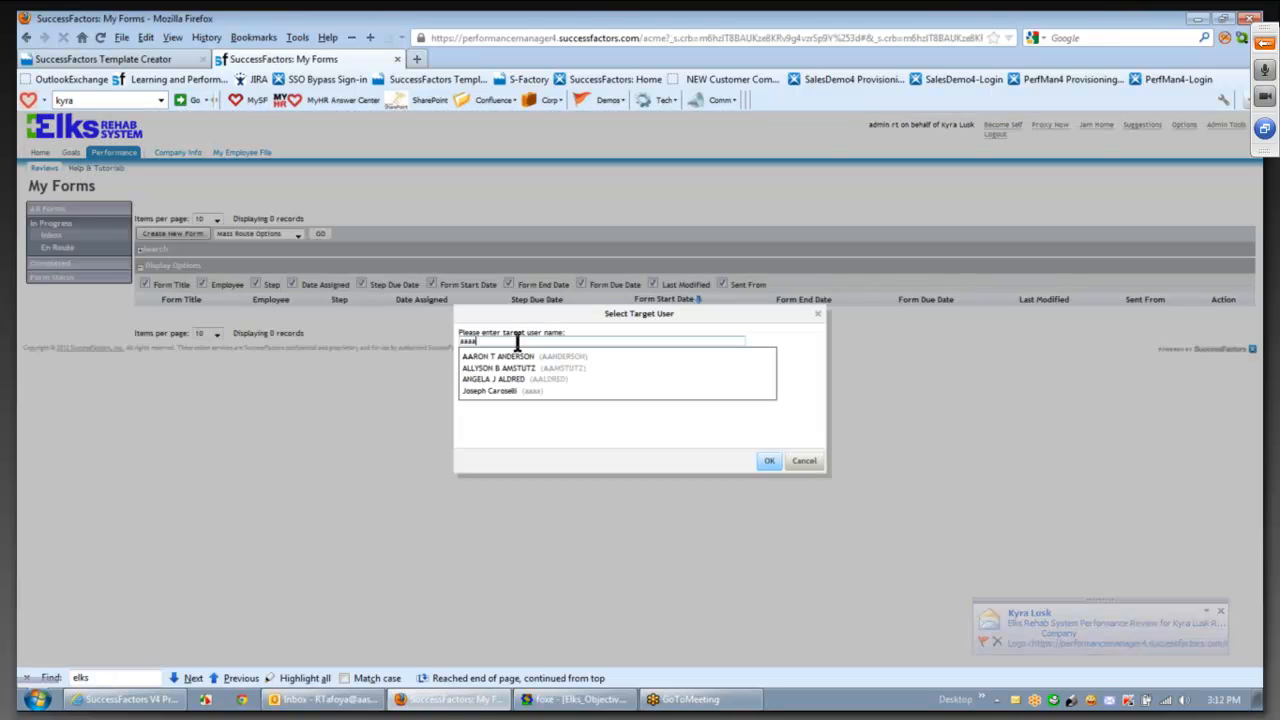
# - Switch back to the manager and scroll to the bottom of the review at Manager Signs
pyautogui.click(640, 389)
pyautogui.click(768, 460)
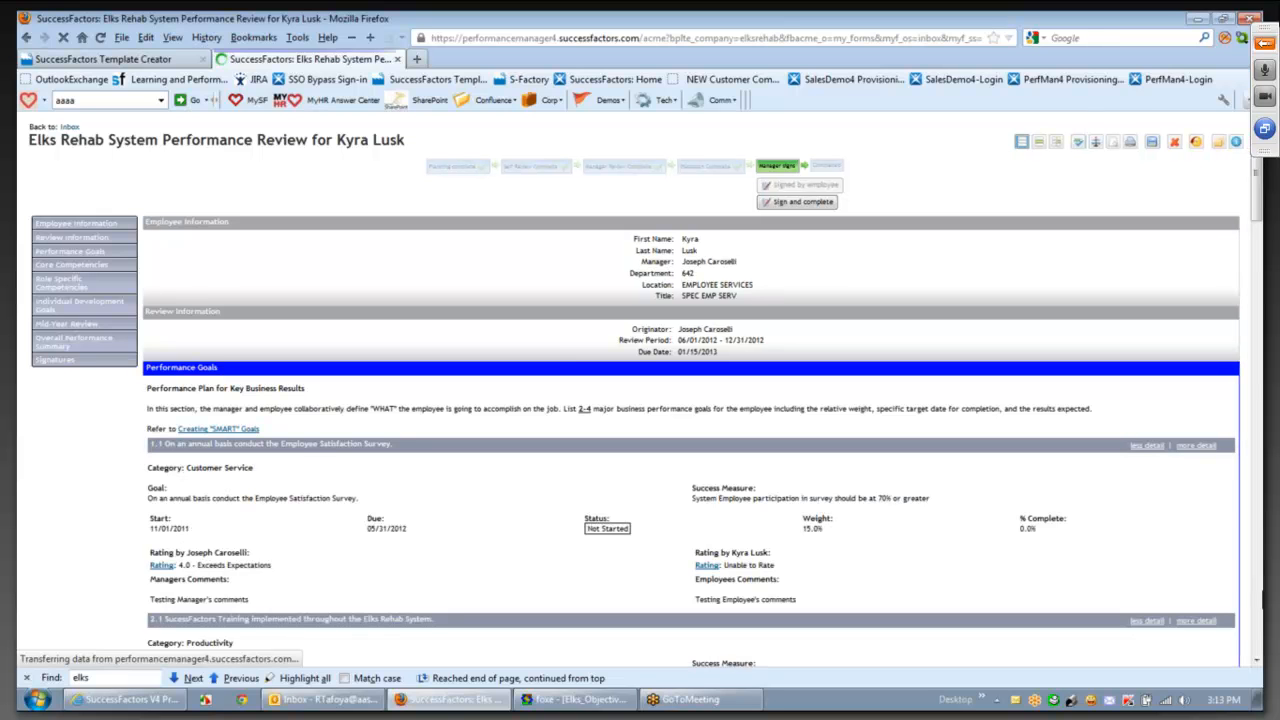
pyautogui.moveTo(1256, 186); pyautogui.dragTo(1256, 616)
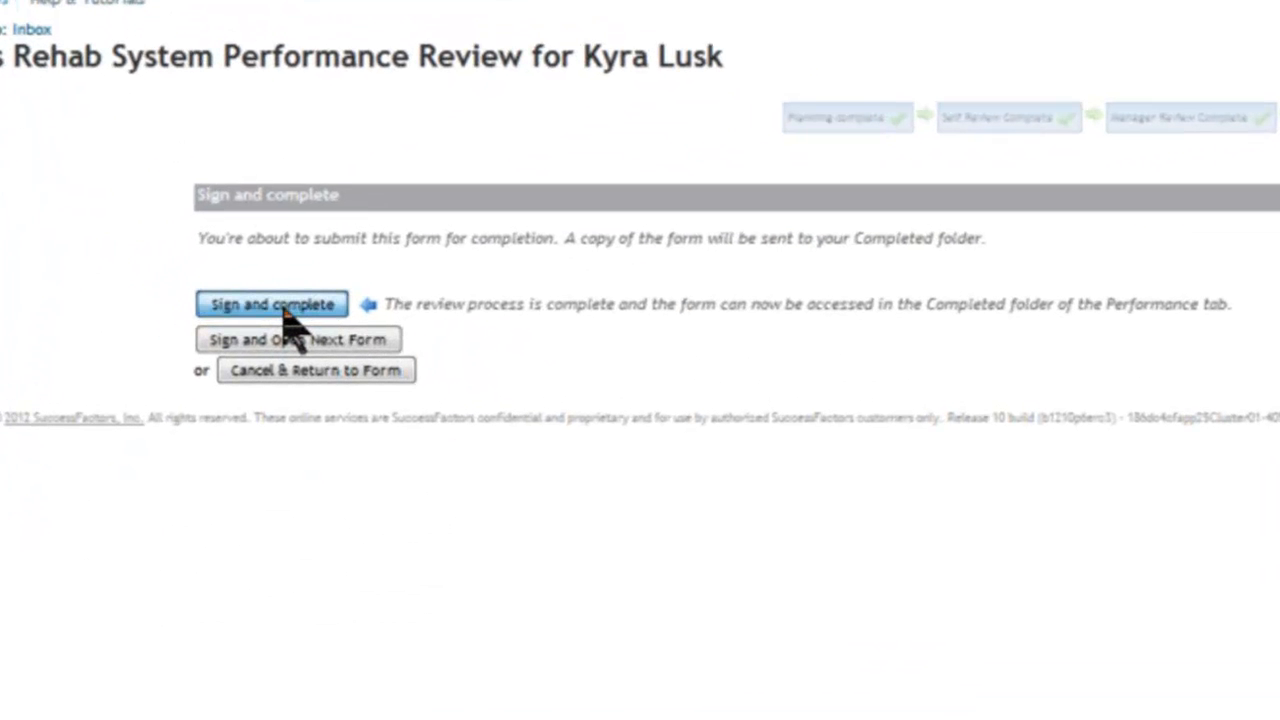
# - Sign and complete the review, then open it from the completed forms list
pyautogui.click(283, 310)
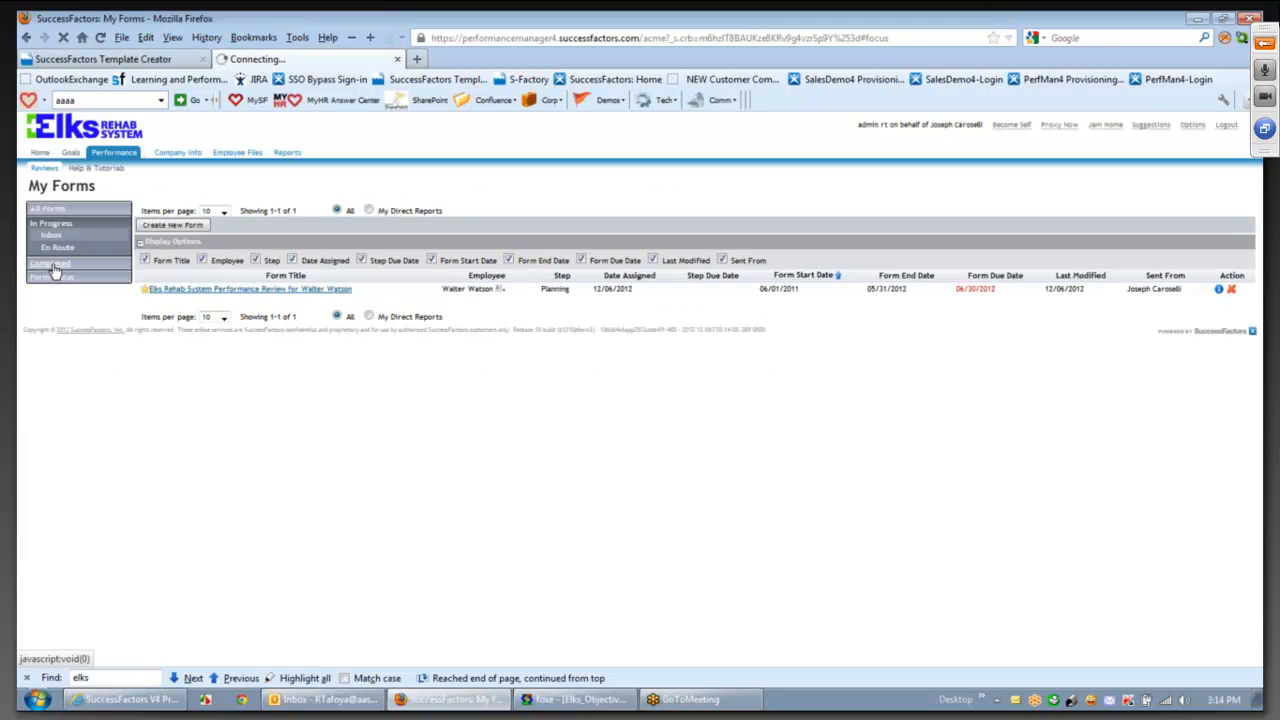
pyautogui.click(54, 266)
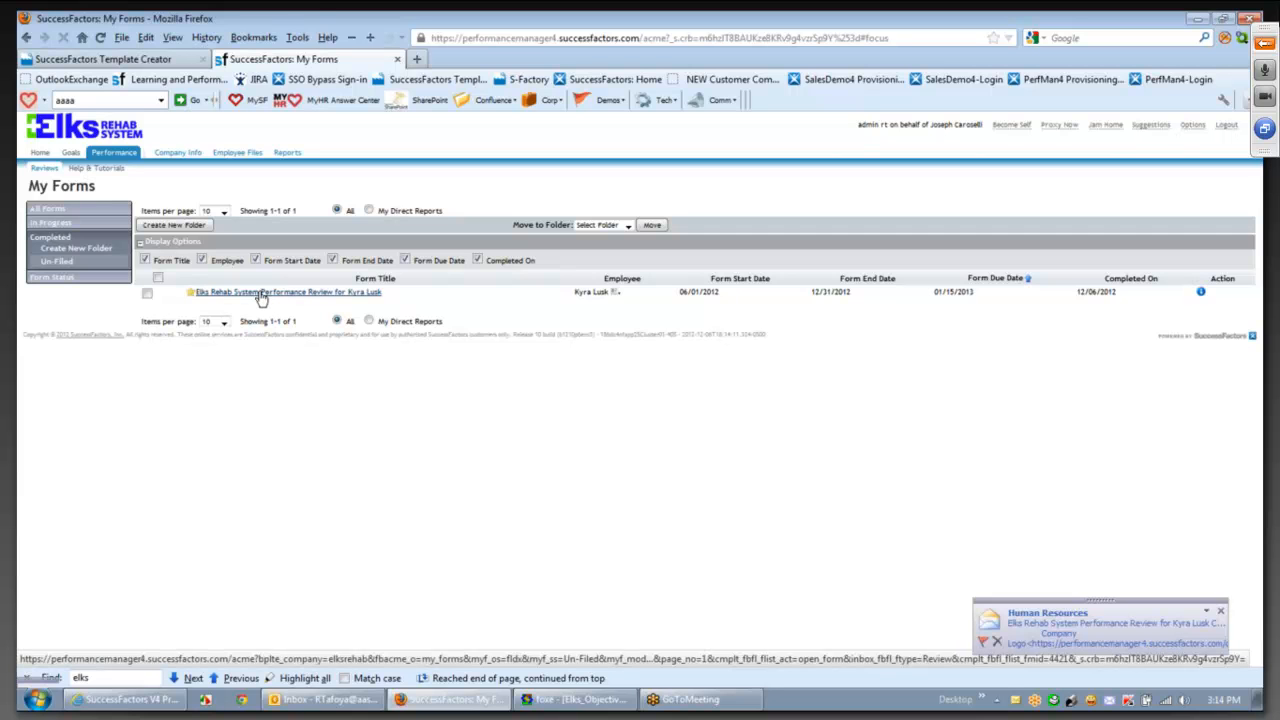
pyautogui.click(262, 292)
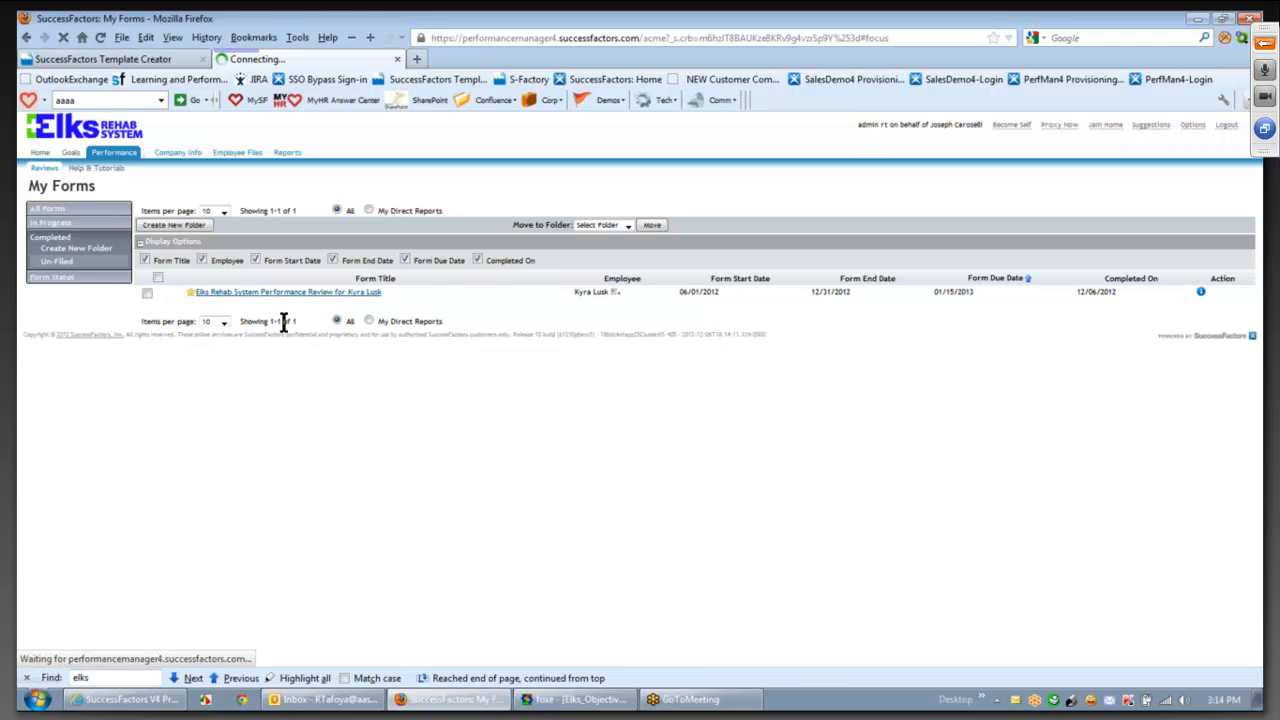
# - Read through the completed review, then go to the Company Info org chart
pyautogui.scroll(1, 1257, 212)
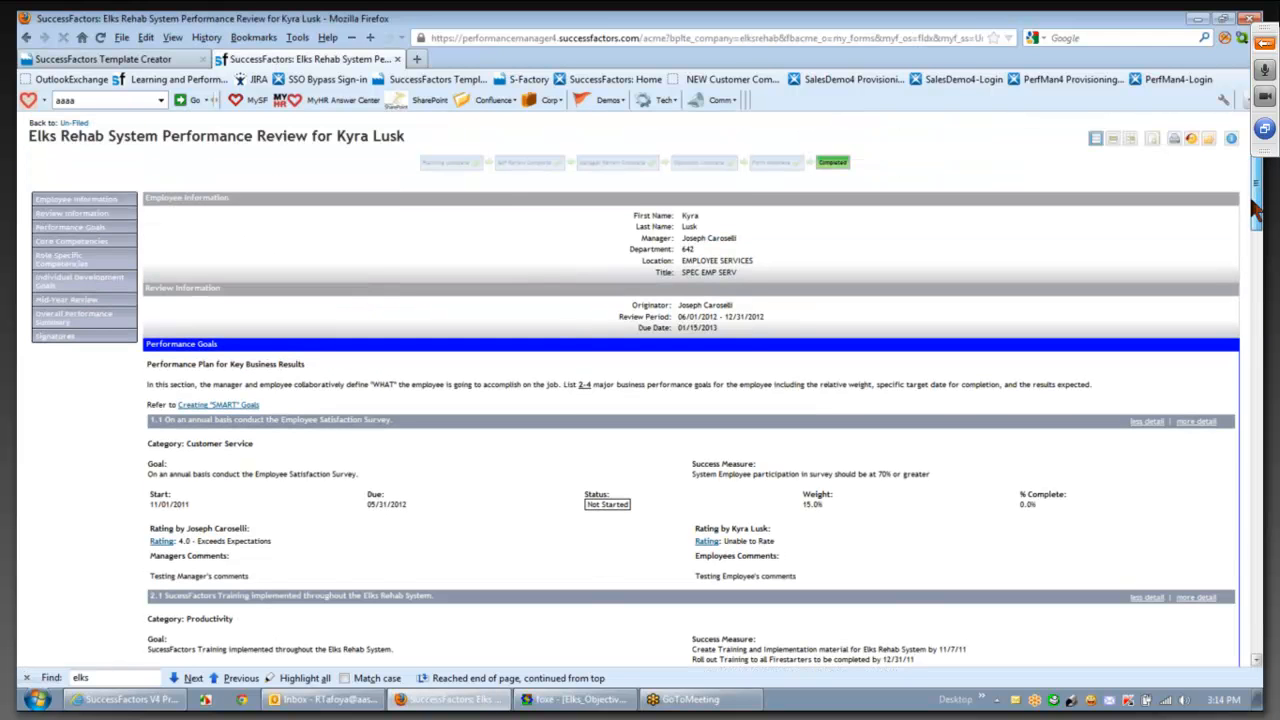
pyautogui.scroll(-1, 1255, 210)
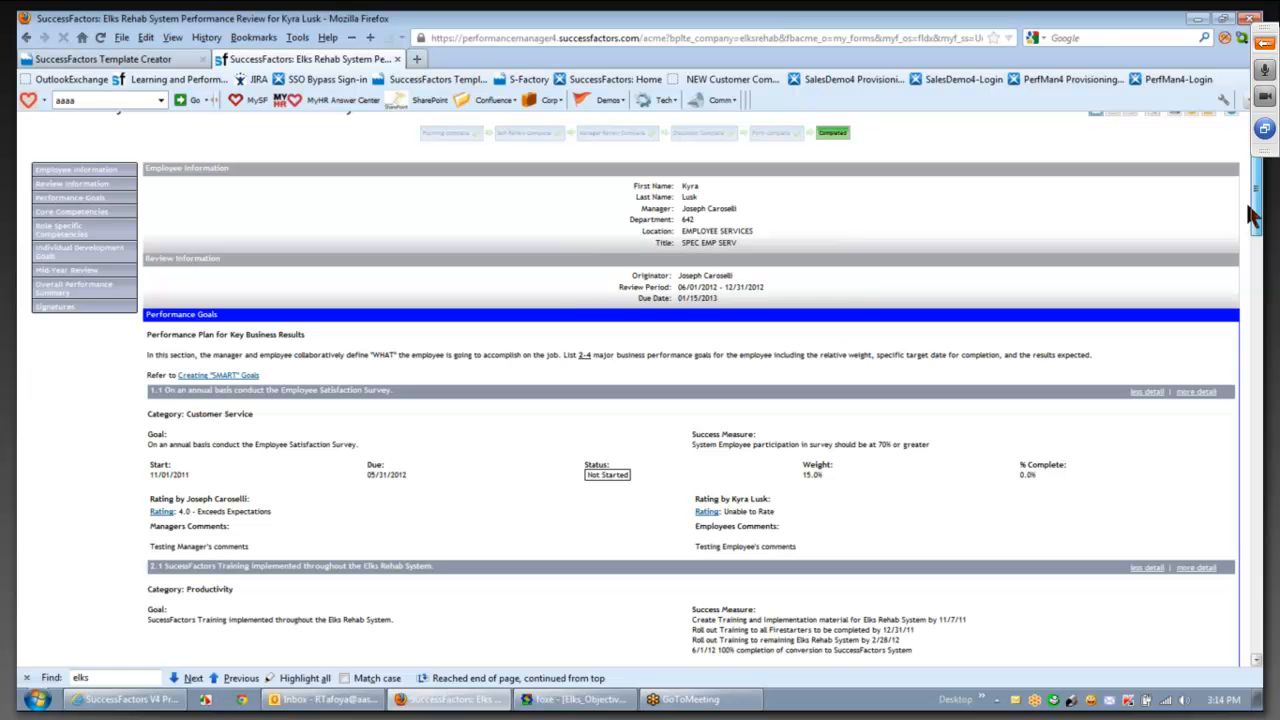
pyautogui.moveTo(1255, 215); pyautogui.dragTo(1257, 605)
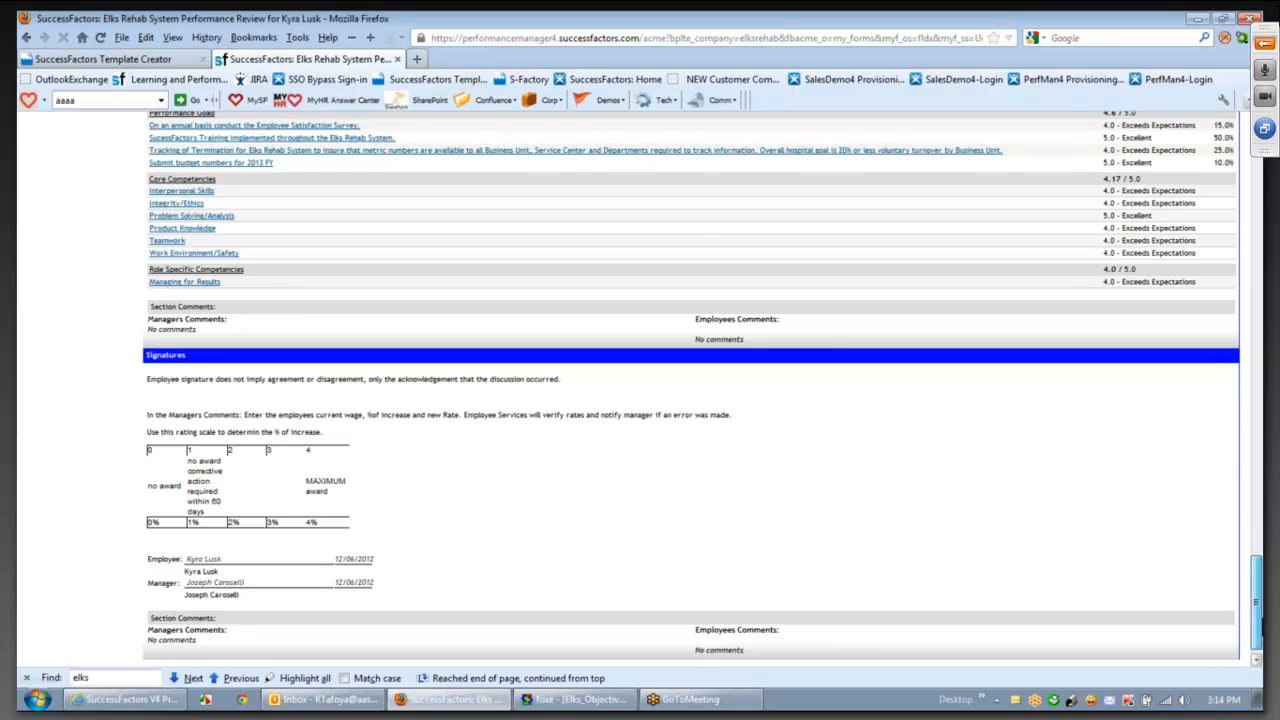
pyautogui.moveTo(1257, 625); pyautogui.dragTo(1252, 565)
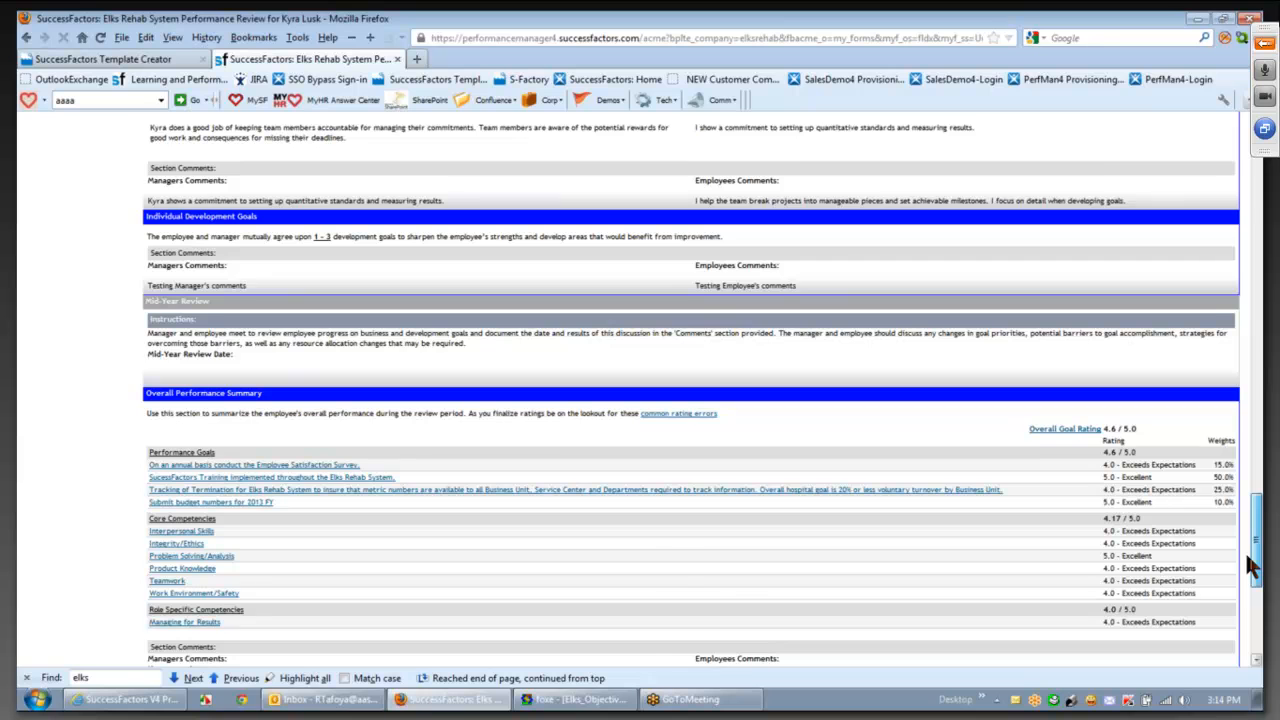
pyautogui.moveTo(1252, 565); pyautogui.dragTo(1252, 192)
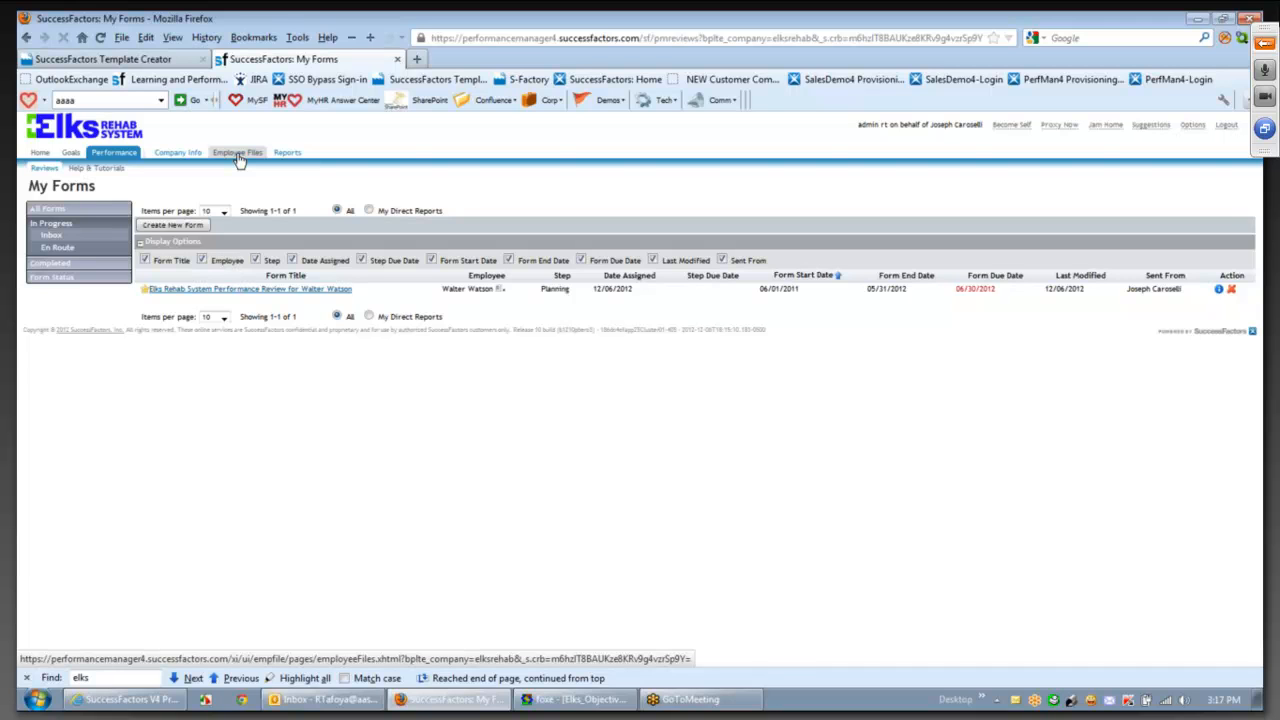
pyautogui.click(178, 156)
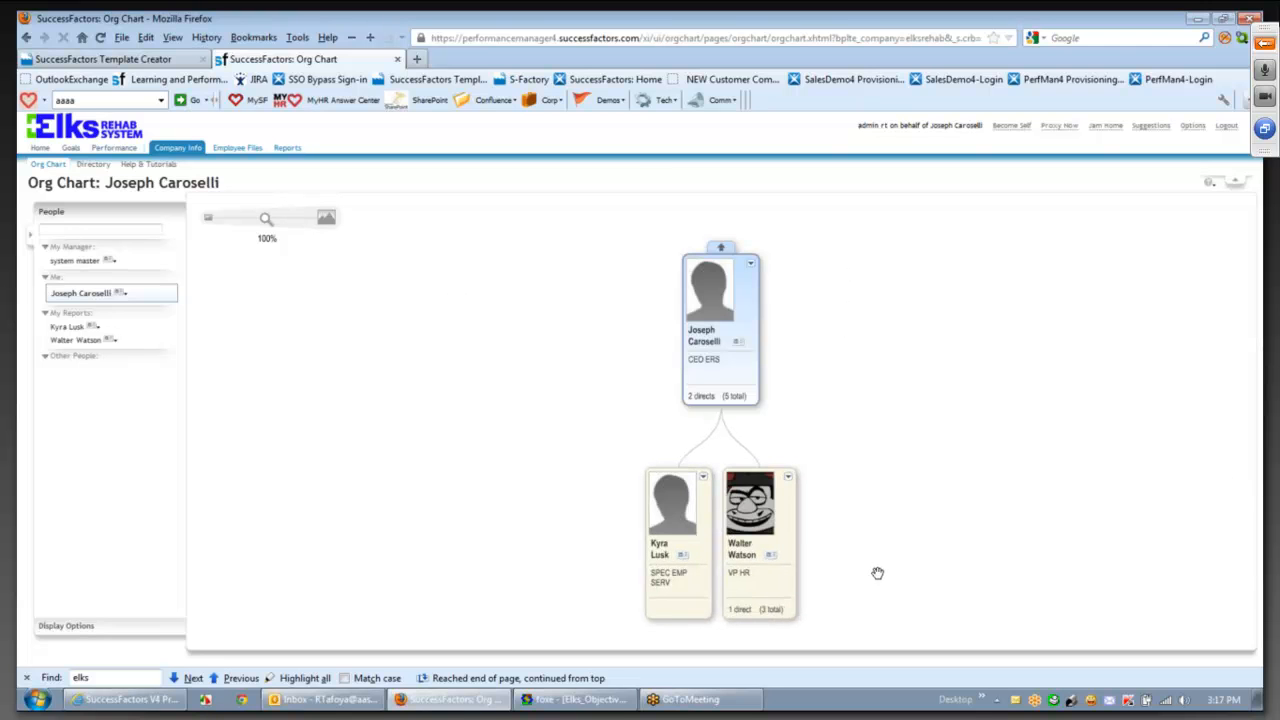
# - Pan the org chart slightly and start a People search
pyautogui.moveTo(743, 376); pyautogui.dragTo(711, 347)
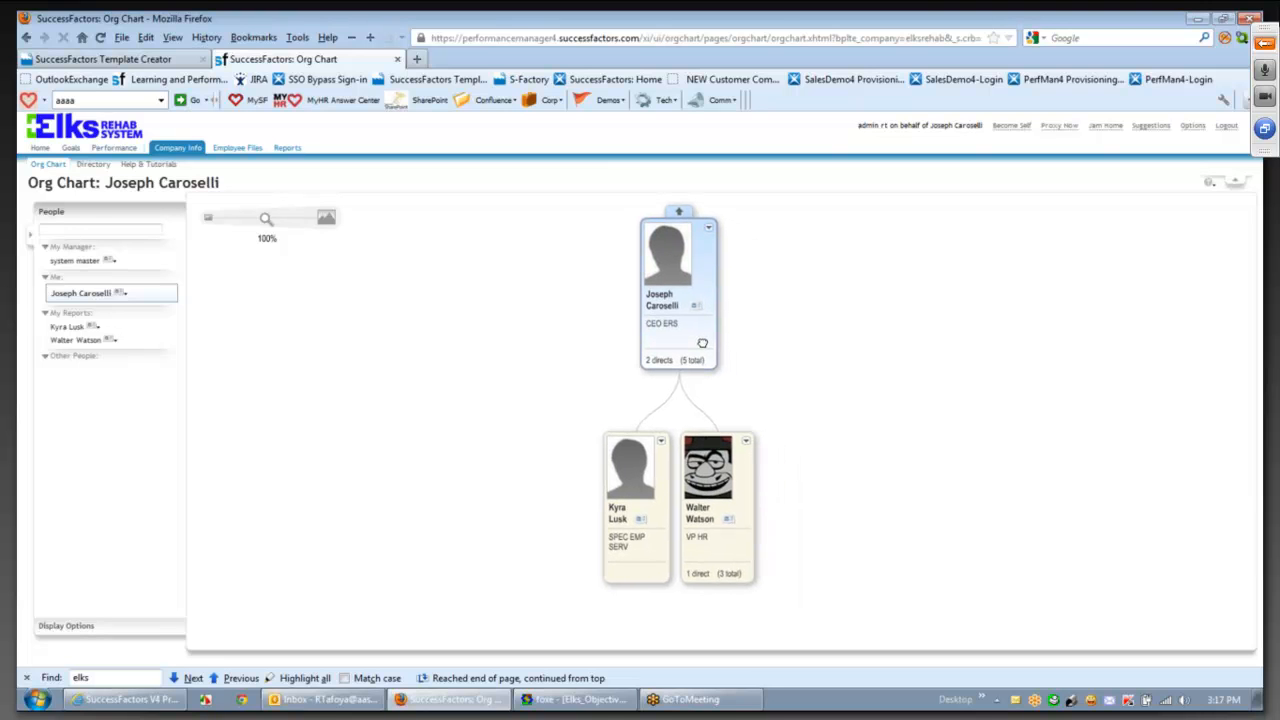
pyautogui.click(90, 230)
# - Show the searched executive's org chart, zoom it to 81%, and begin searching for the employee
pyautogui.write('jos')
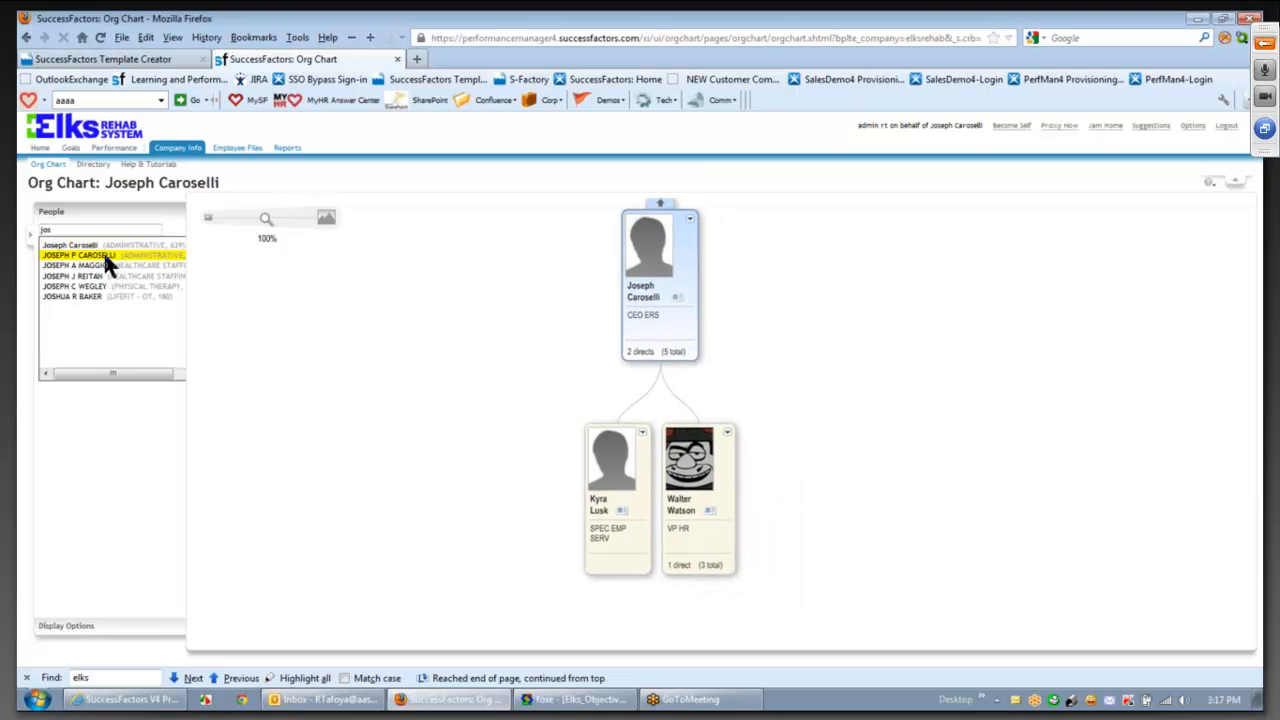
pyautogui.click(104, 255)
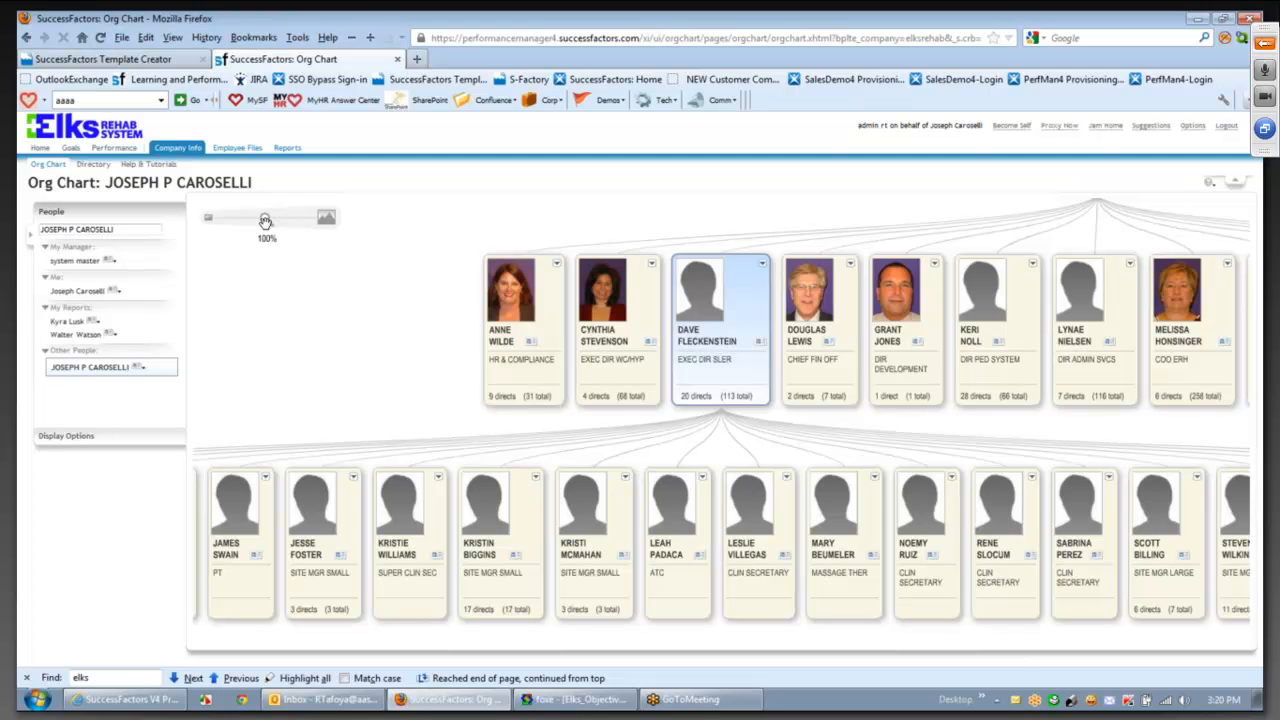
pyautogui.moveTo(265, 221); pyautogui.dragTo(260, 221)
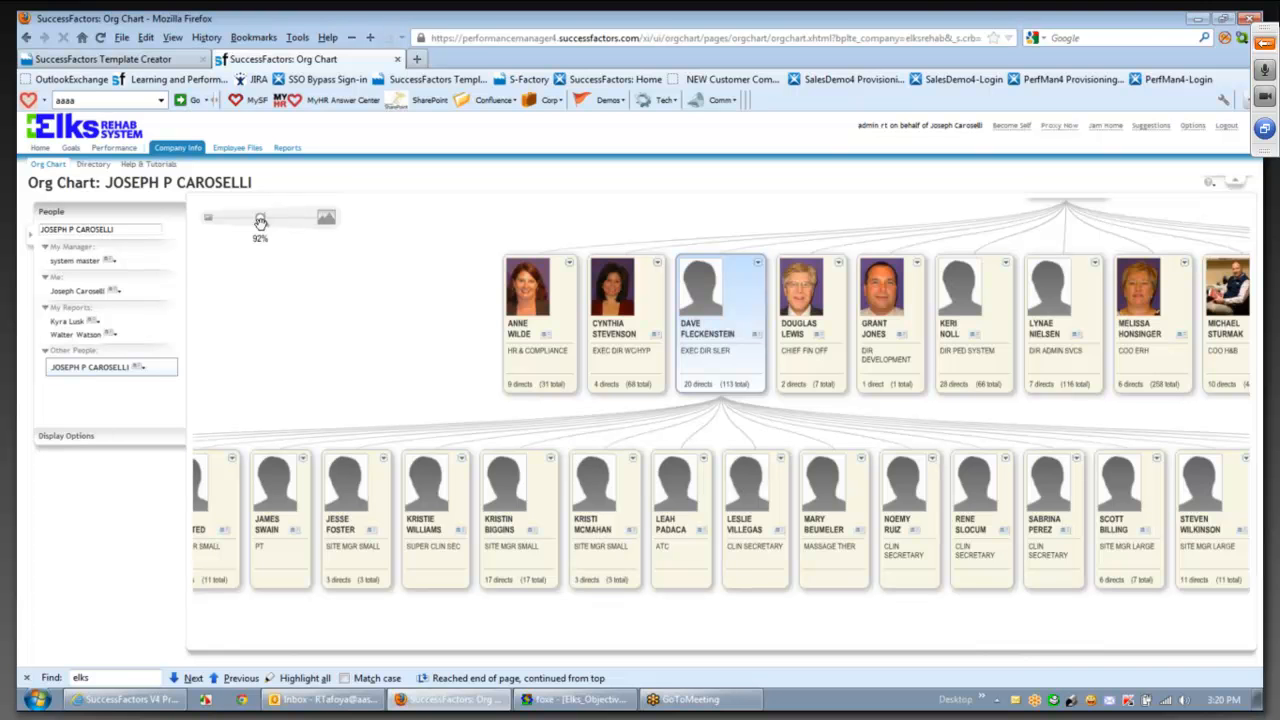
pyautogui.moveTo(260, 221); pyautogui.dragTo(270, 221)
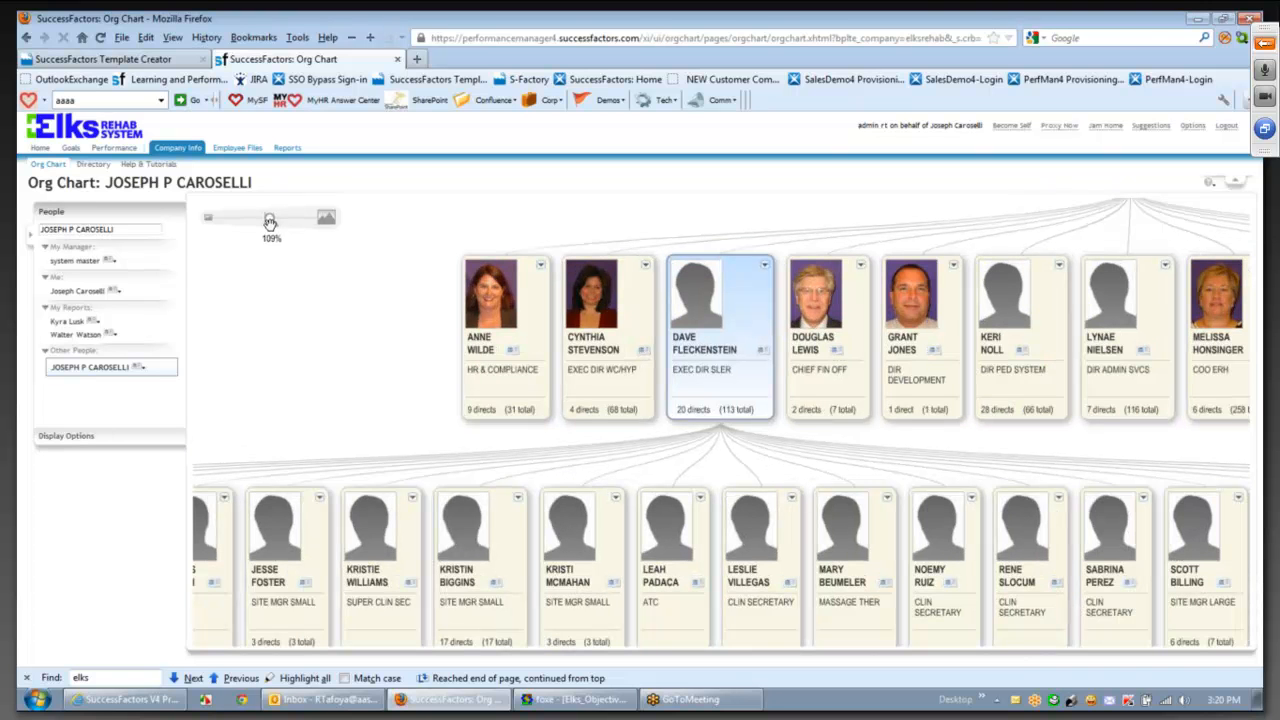
pyautogui.moveTo(270, 221); pyautogui.dragTo(255, 221)
pyautogui.click(123, 229)
pyautogui.write('krya')
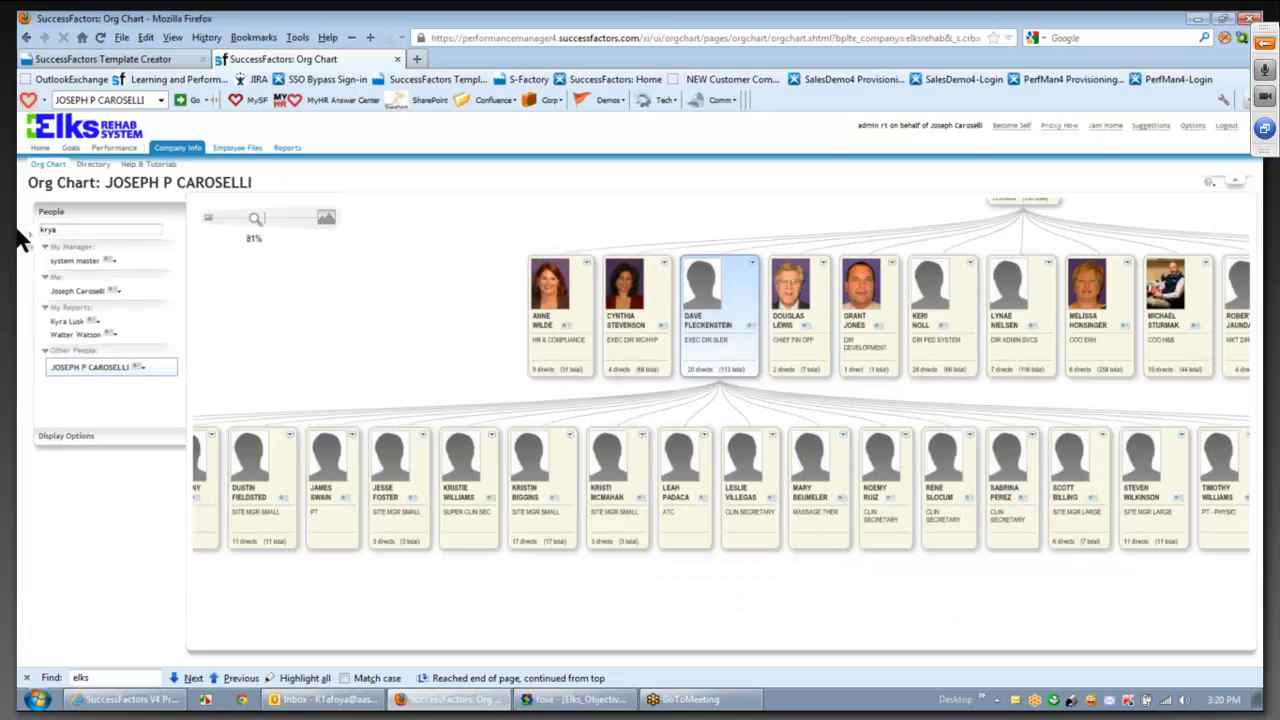
# - Open the direct report's org chart, climb two levels up, and open the target employee card's dropdown
pyautogui.click(68, 322)
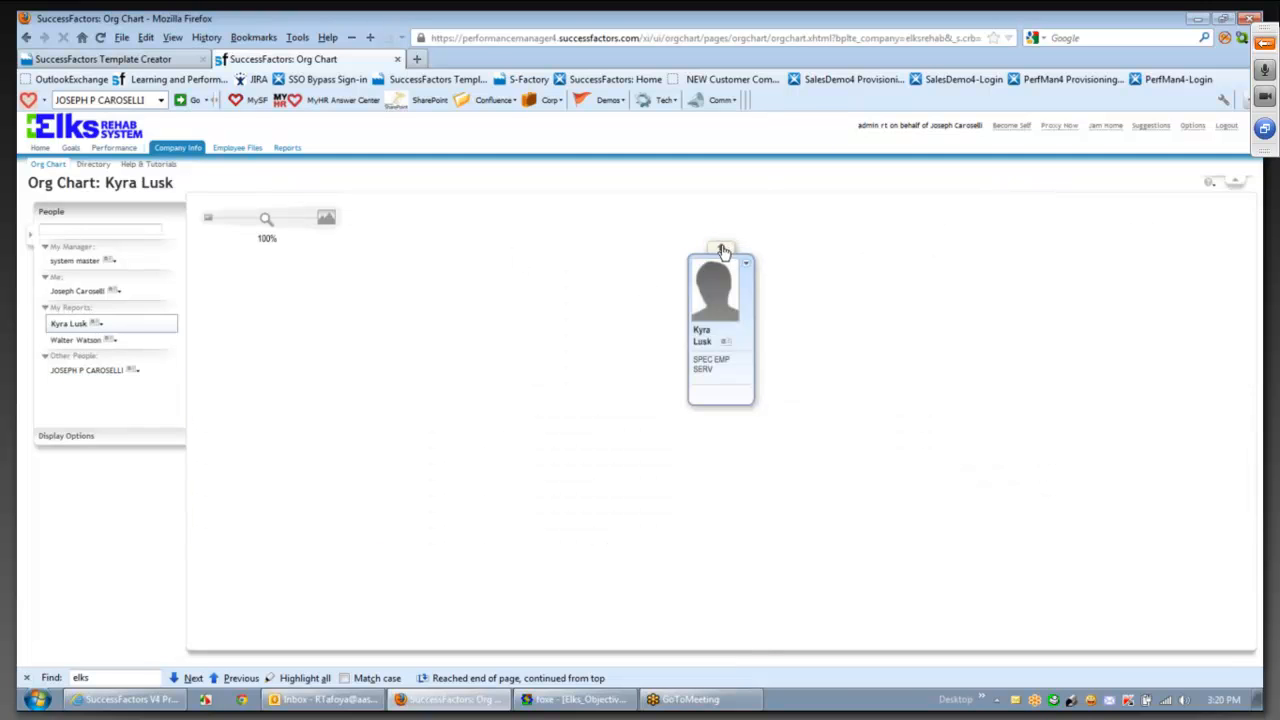
pyautogui.click(721, 249)
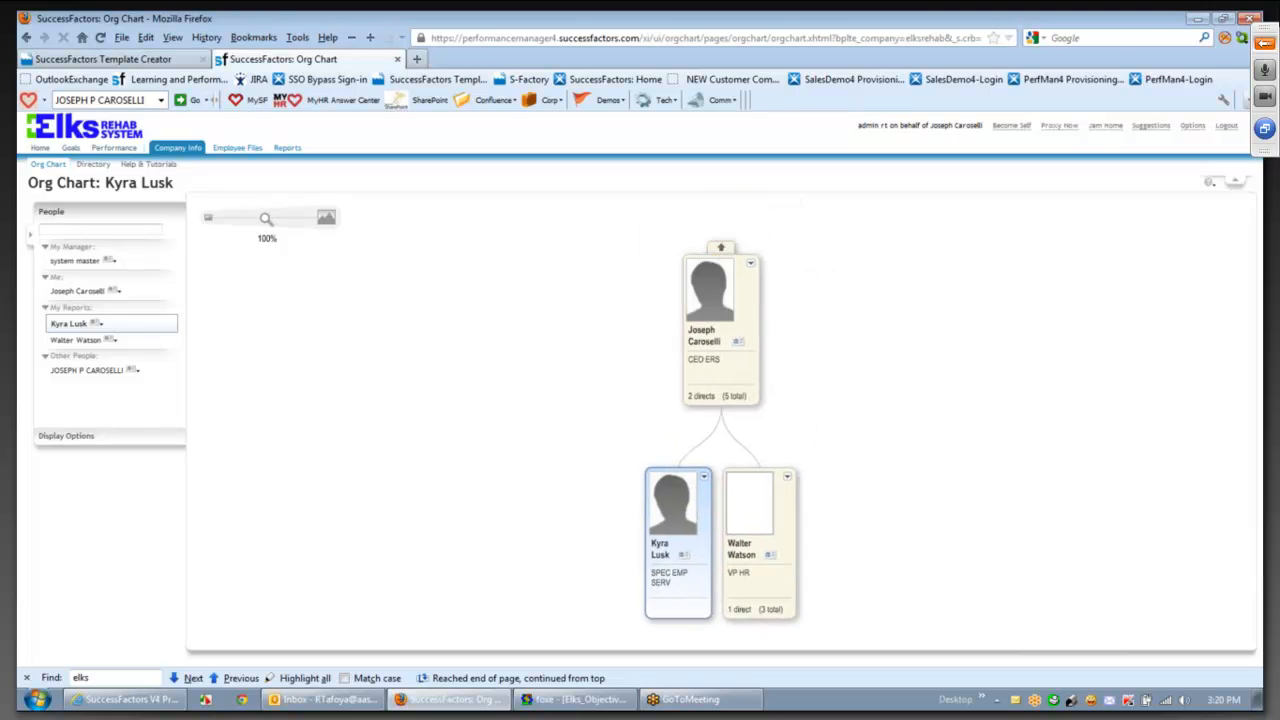
pyautogui.click(727, 252)
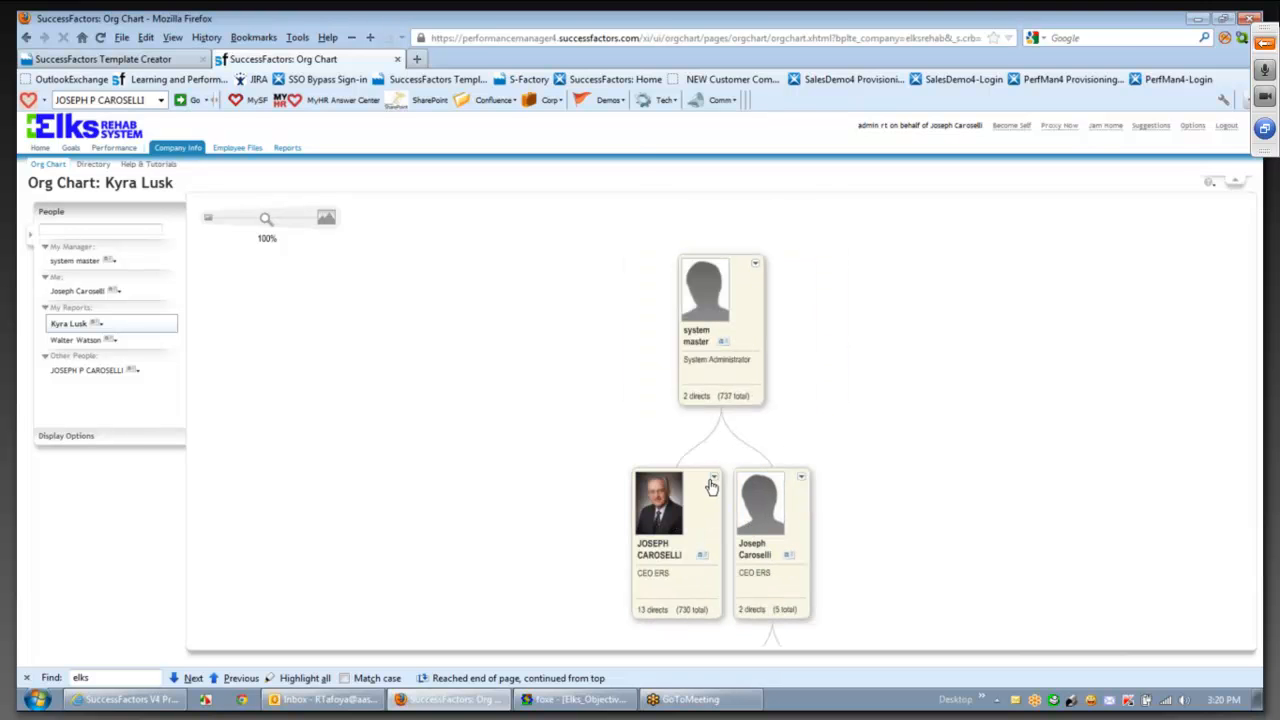
pyautogui.click(713, 480)
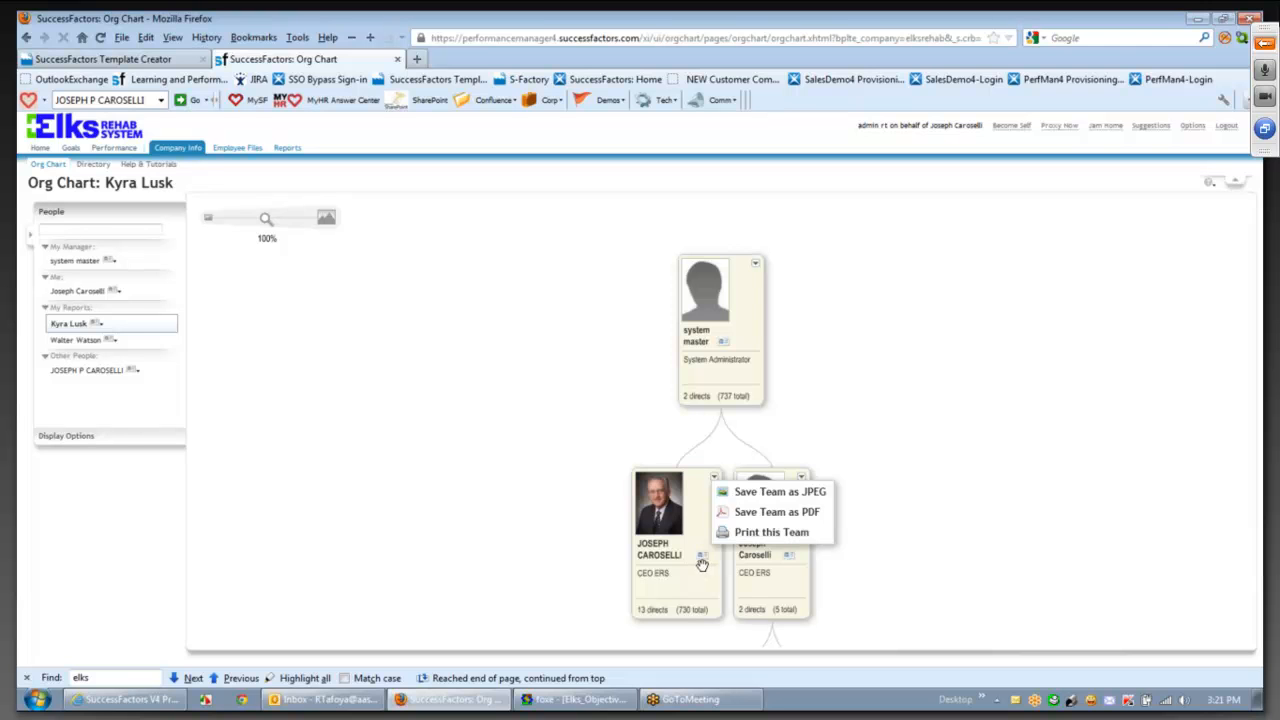
# - Show the quick card for the target employee on the org chart
pyautogui.click(700, 559)
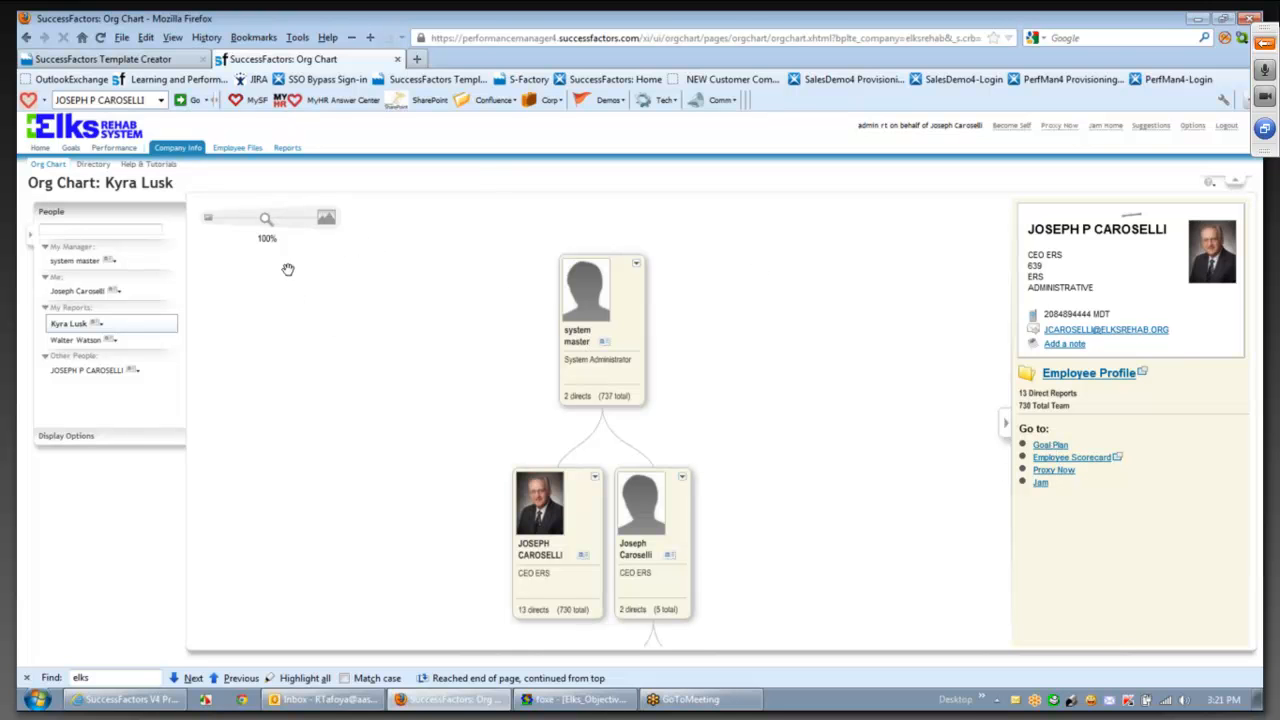
# - Go from the quick card to the employee's Employee Files profile page
pyautogui.click(224, 157)
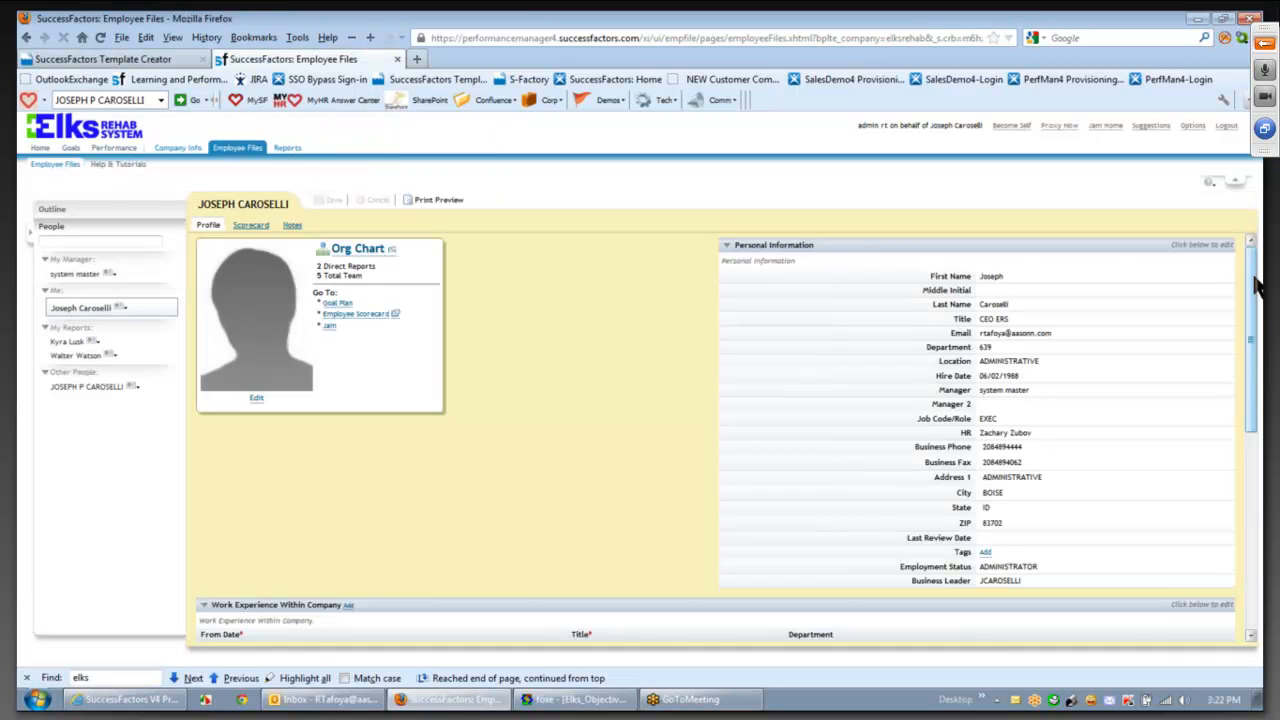
pyautogui.moveTo(1251, 276); pyautogui.dragTo(1251, 376)
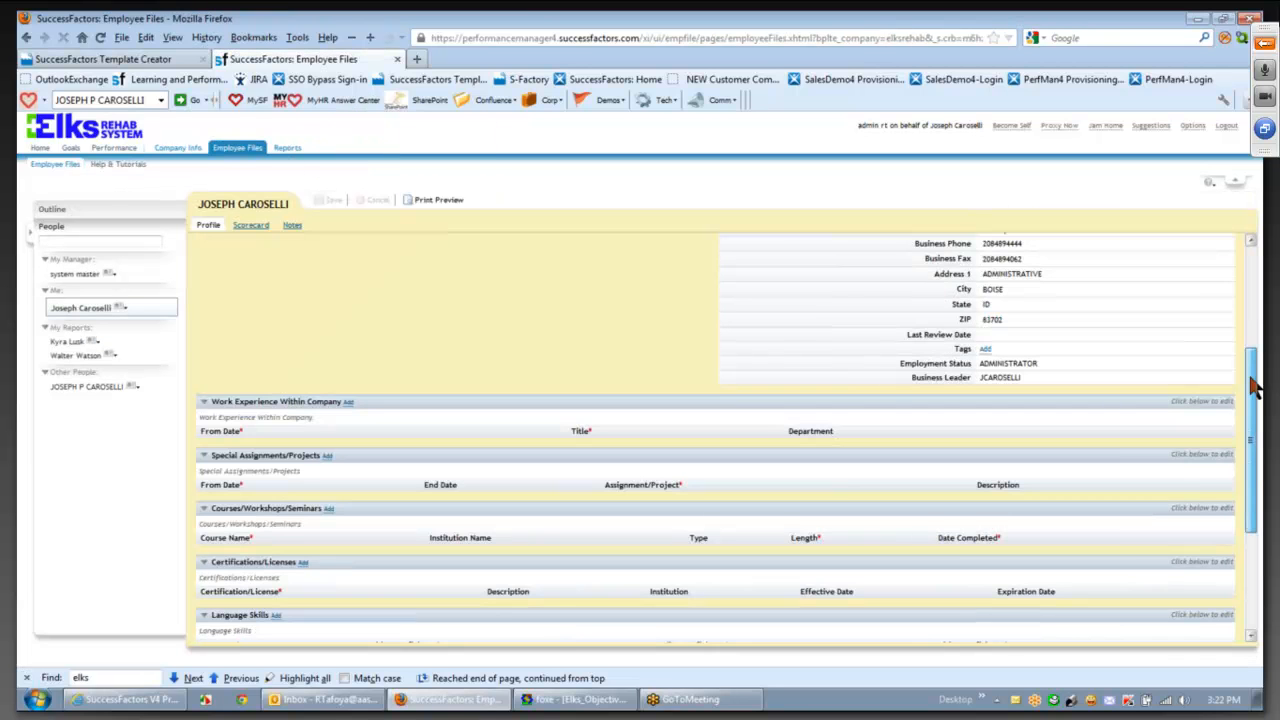
pyautogui.scroll(5, 1229, 337)
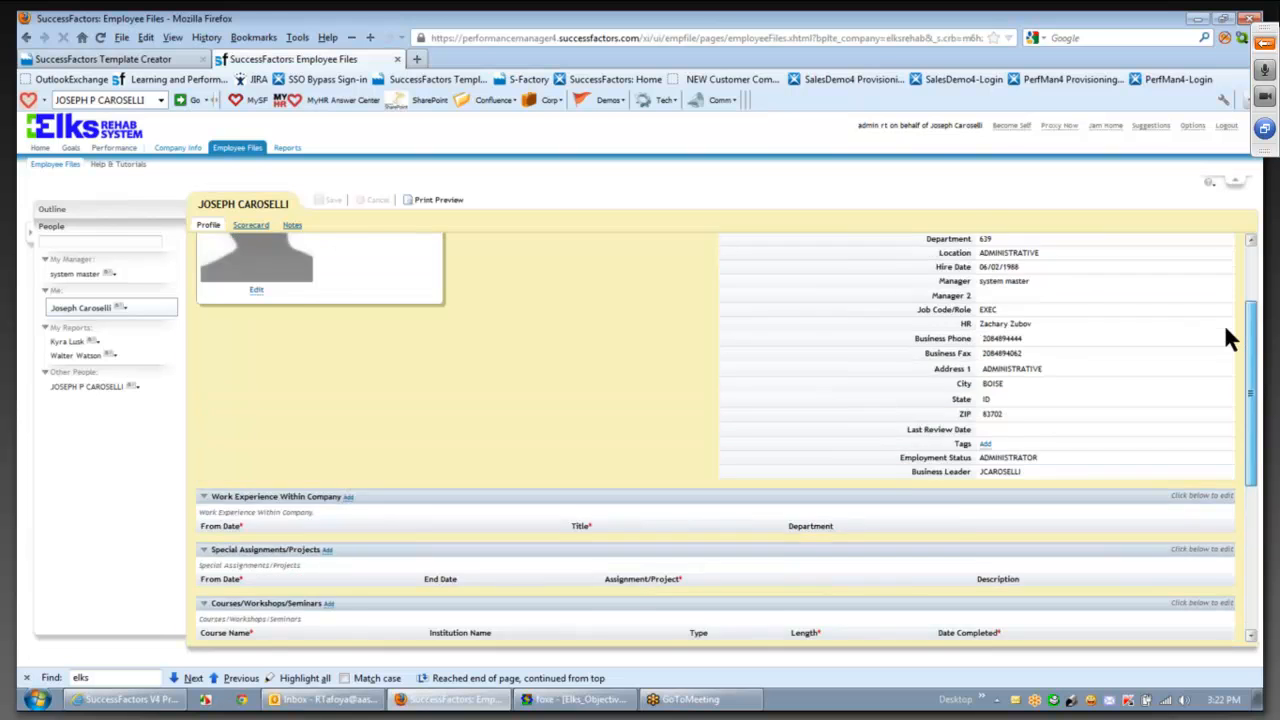
# - Search the people list by a colleague's first name, dismiss the results, and scroll down to Language Skills
pyautogui.click(100, 241)
pyautogui.write('ste')
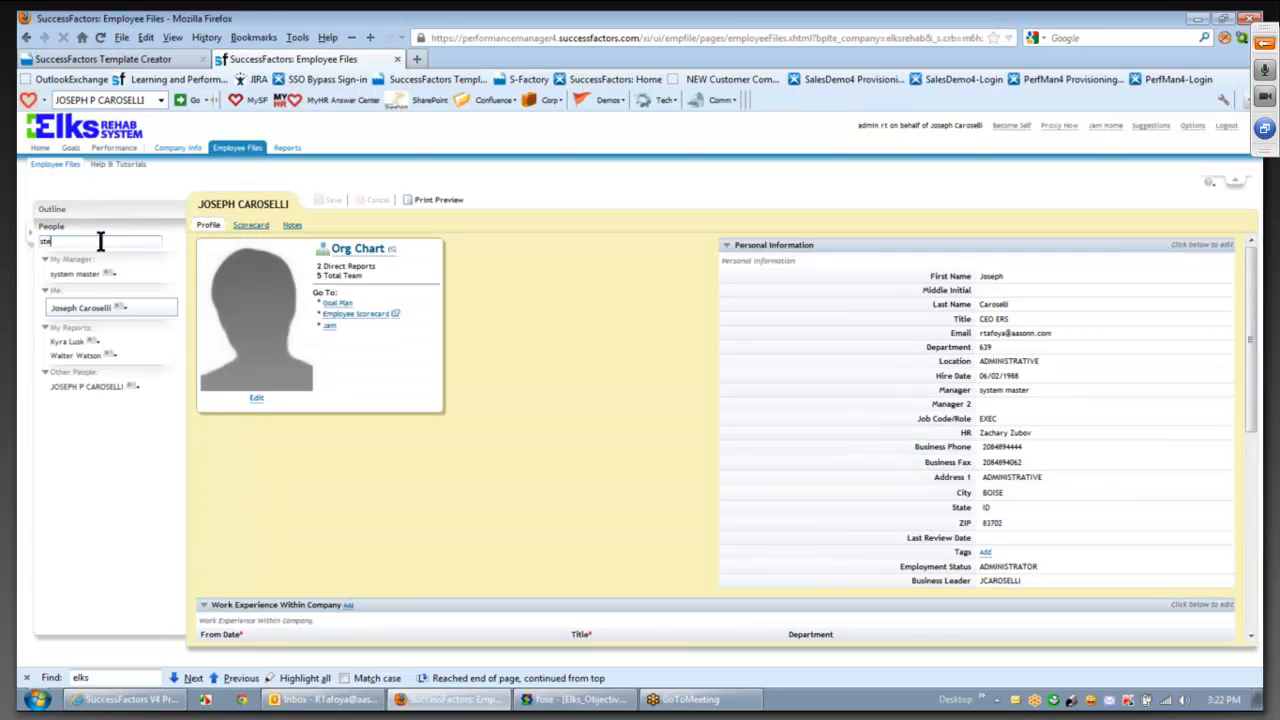
pyautogui.write('ve')
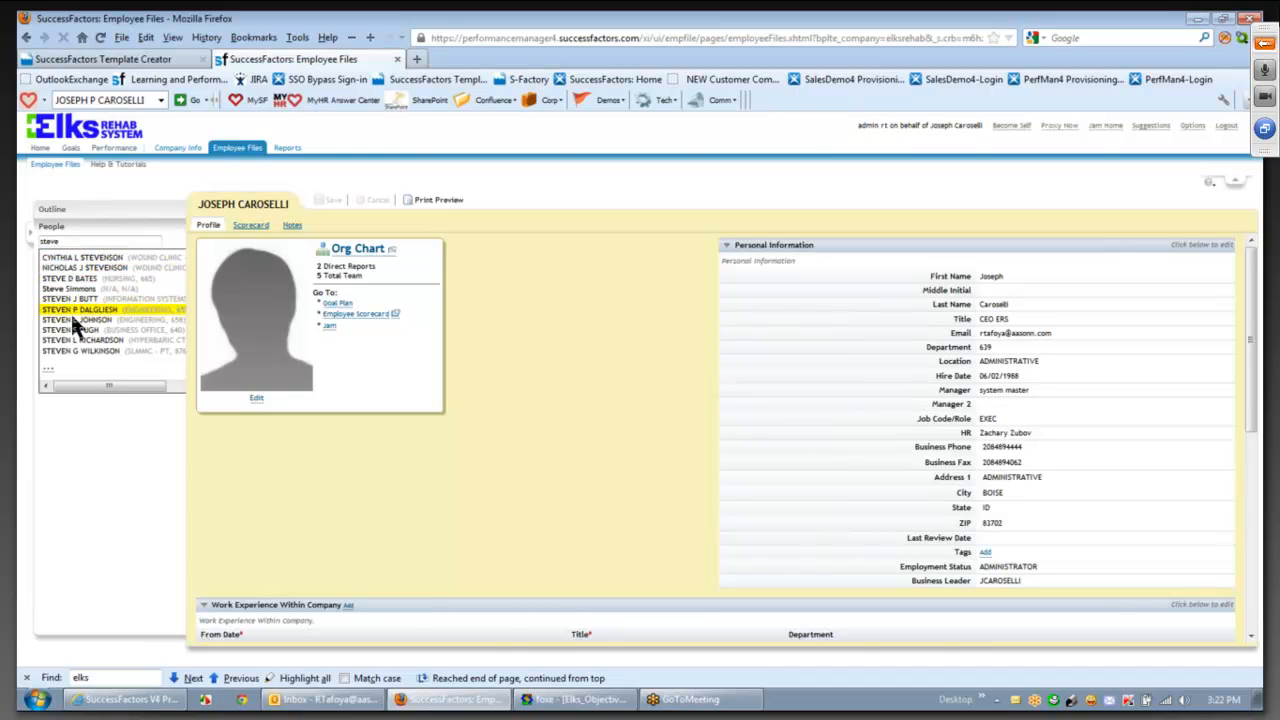
pyautogui.click(94, 230)
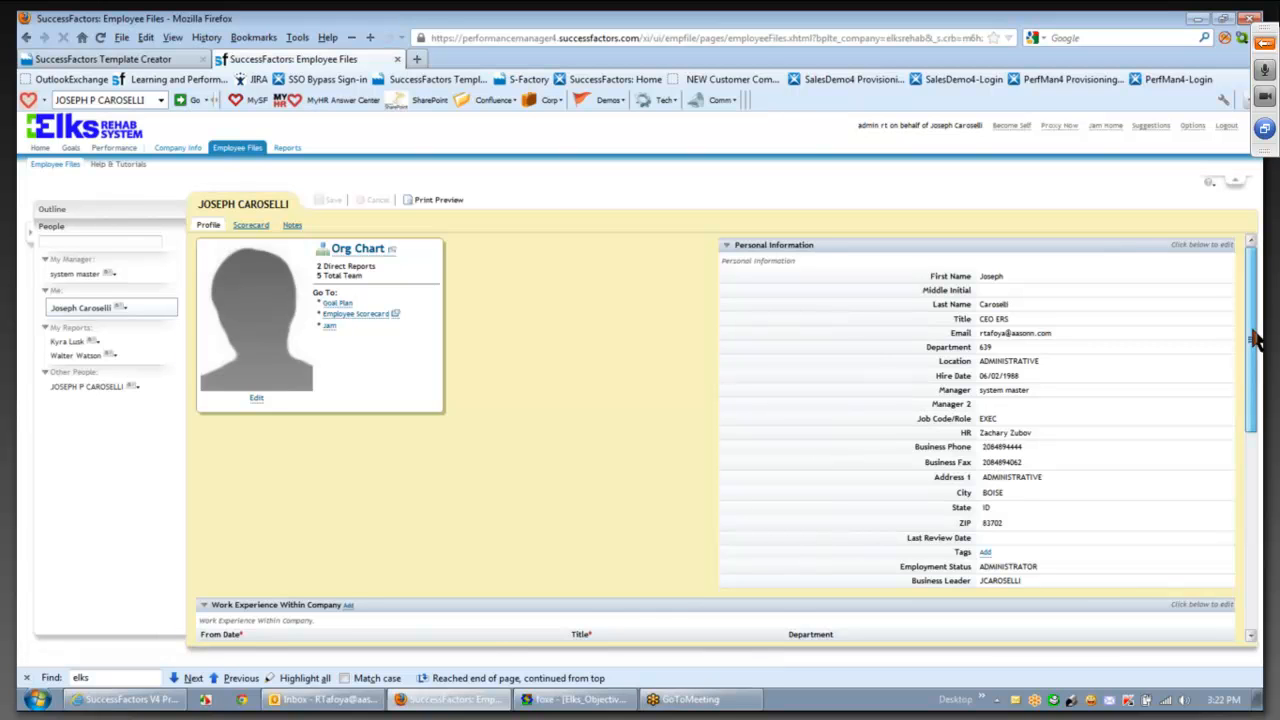
pyautogui.moveTo(1253, 331); pyautogui.dragTo(1257, 368)
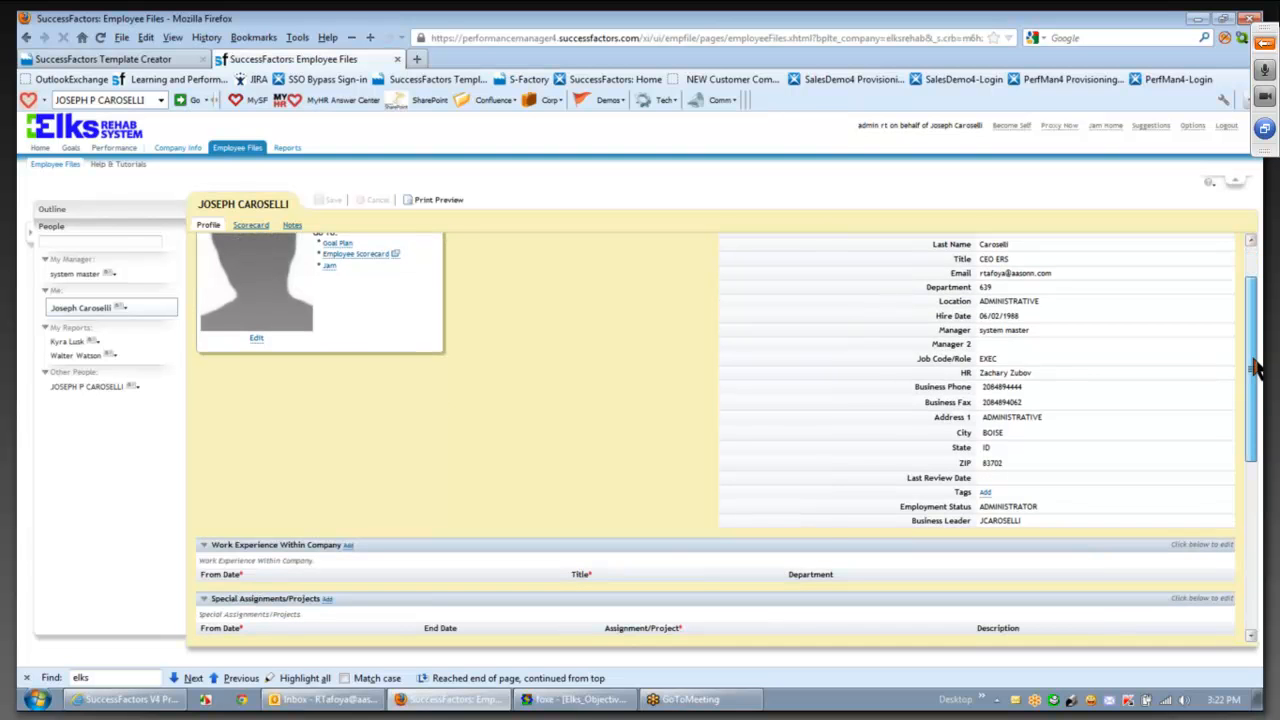
pyautogui.moveTo(1257, 368); pyautogui.dragTo(1257, 401)
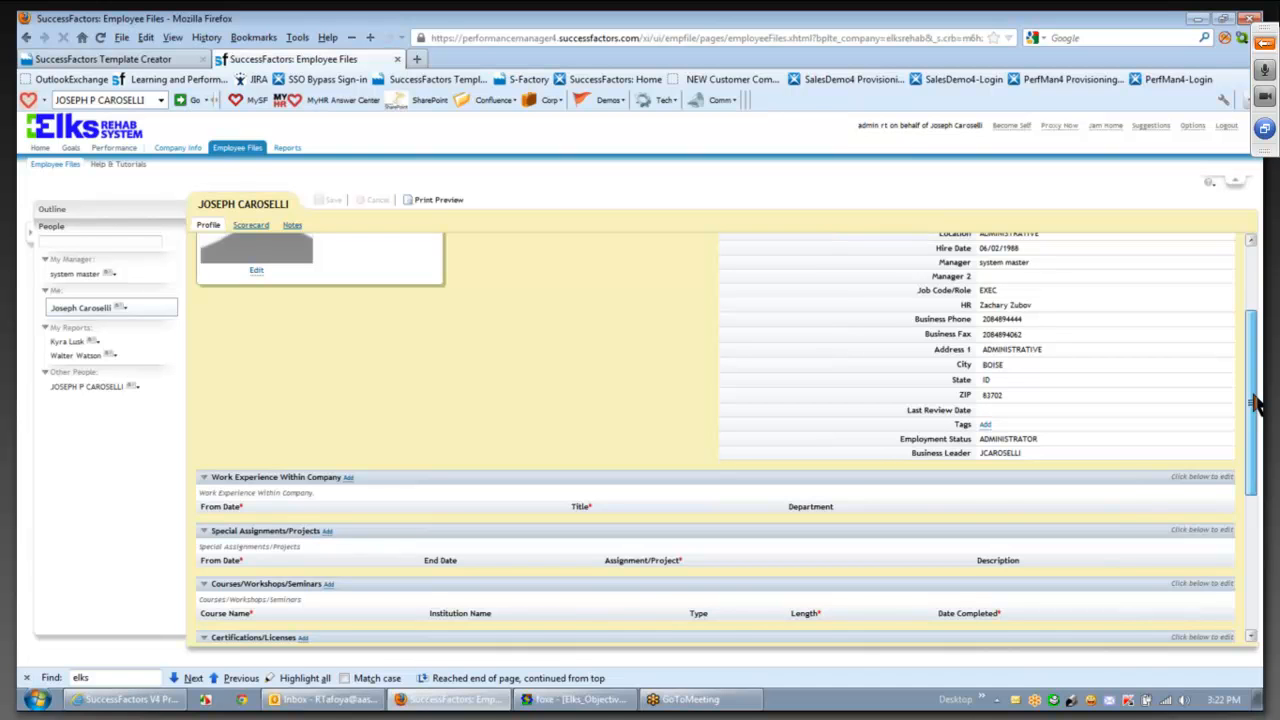
pyautogui.moveTo(1257, 403); pyautogui.dragTo(1257, 513)
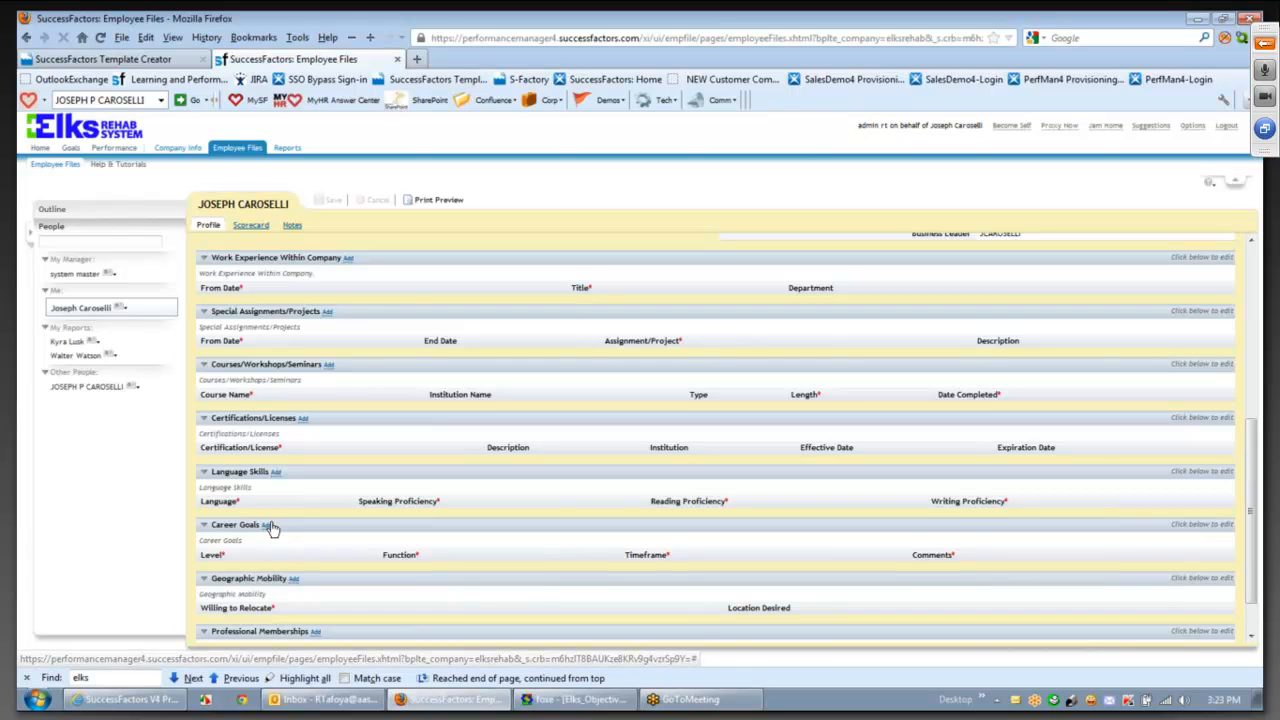
# - Add a Geographic Mobility entry with Willing to Relocate set to Limited, plus a blank Language Skills row
pyautogui.click(293, 579)
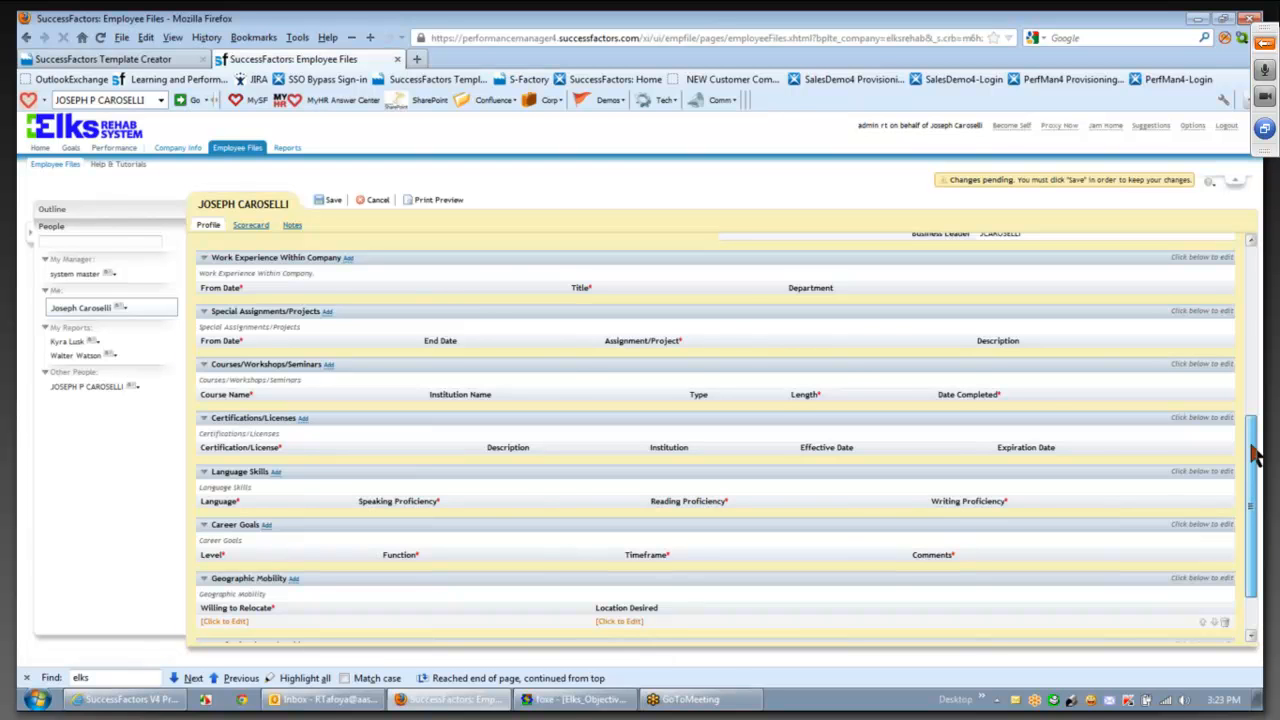
pyautogui.moveTo(1258, 455); pyautogui.dragTo(1251, 500)
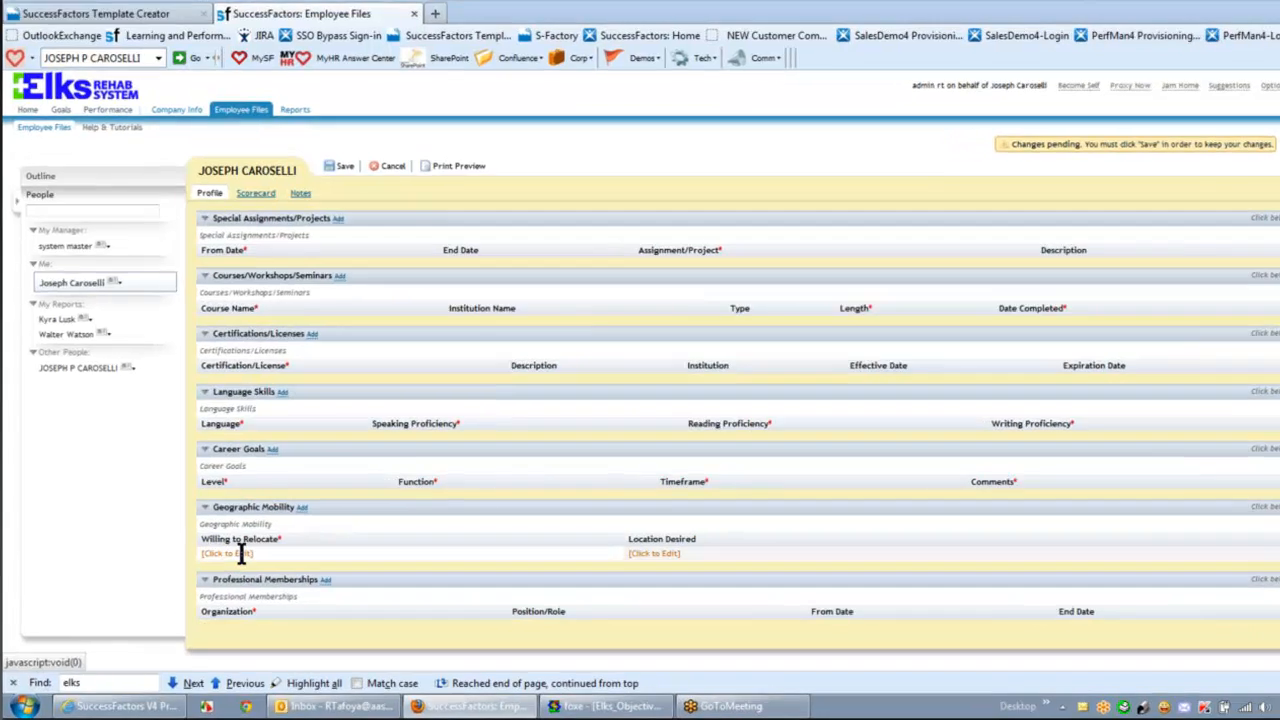
pyautogui.click(241, 553)
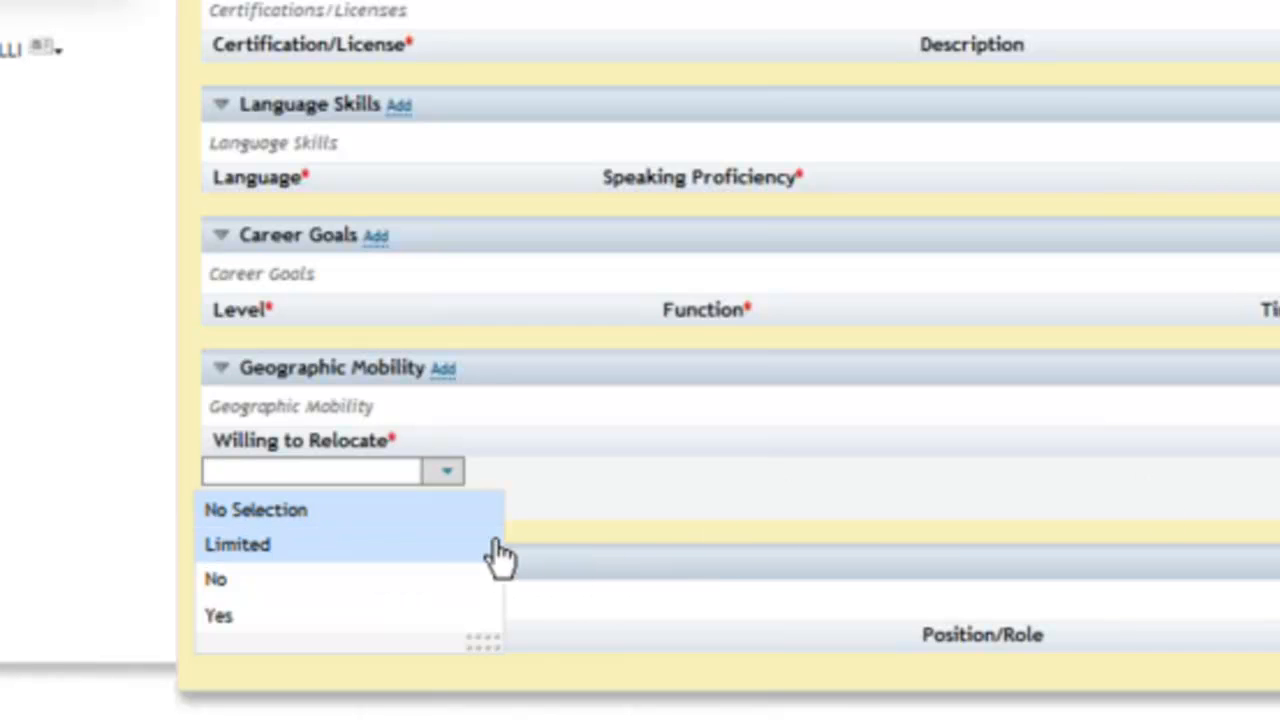
pyautogui.click(392, 550)
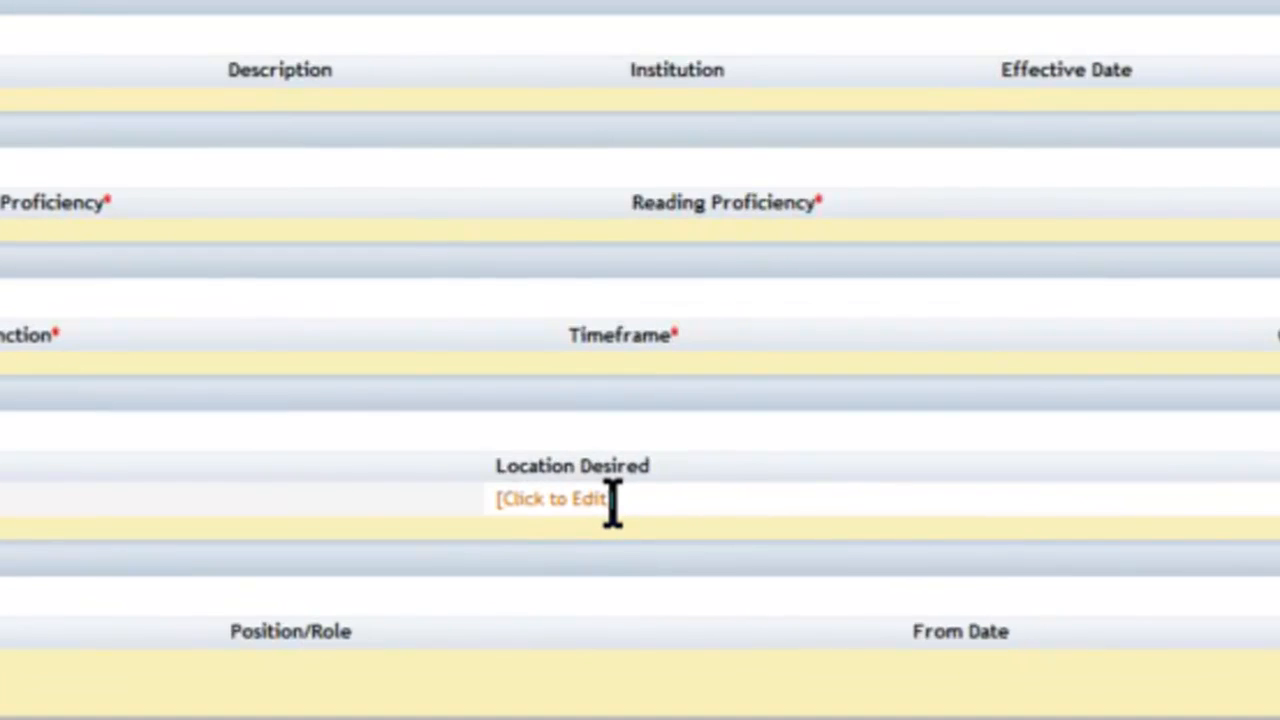
pyautogui.click(608, 500)
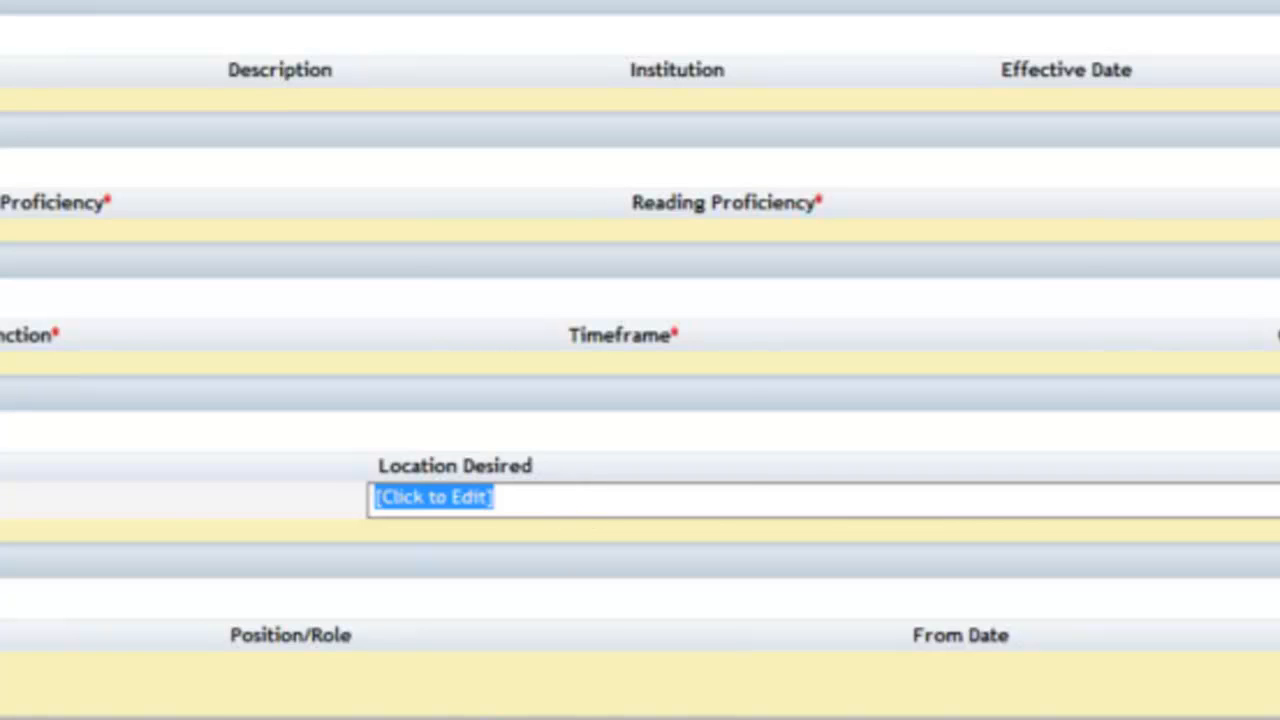
pyautogui.click(276, 412)
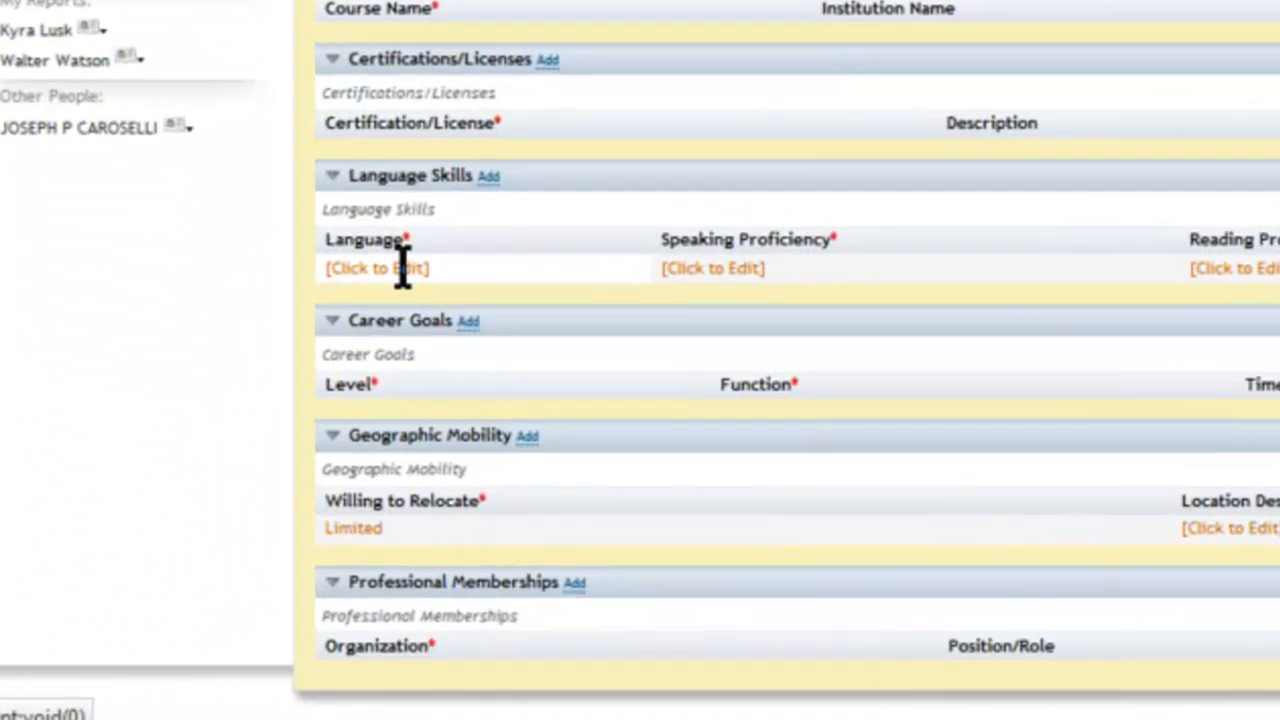
# - Choose Chinese (Cantonese) as the new entry's language
pyautogui.click(236, 451)
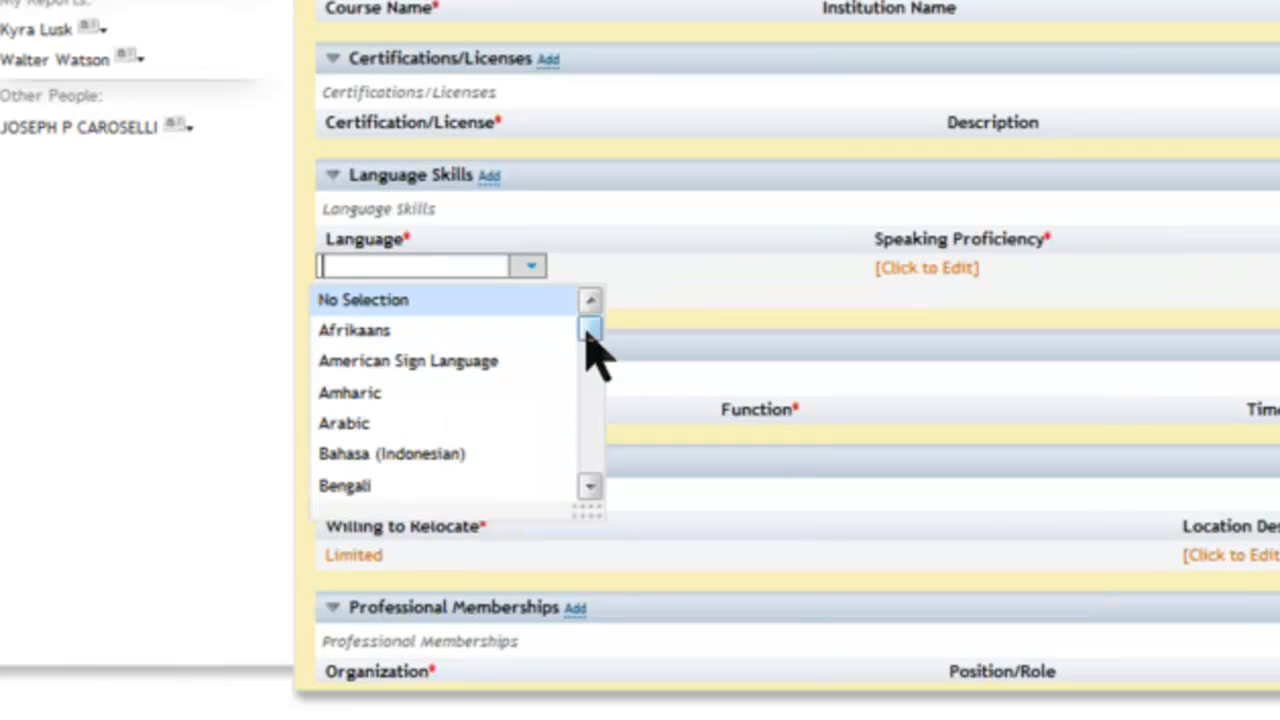
pyautogui.moveTo(323, 479); pyautogui.dragTo(321, 507)
pyautogui.moveTo(588, 392); pyautogui.dragTo(588, 318)
pyautogui.scroll(-3, 584, 462)
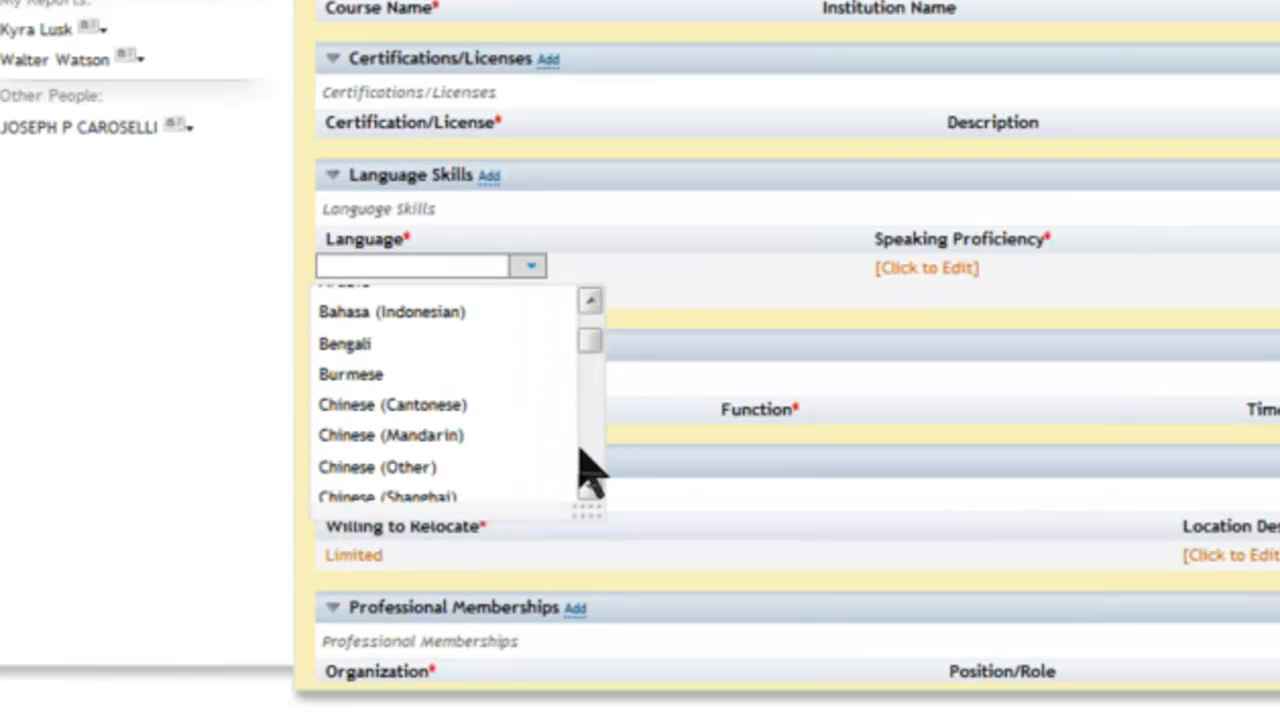
pyautogui.scroll(-1, 414, 409)
pyautogui.click(449, 373)
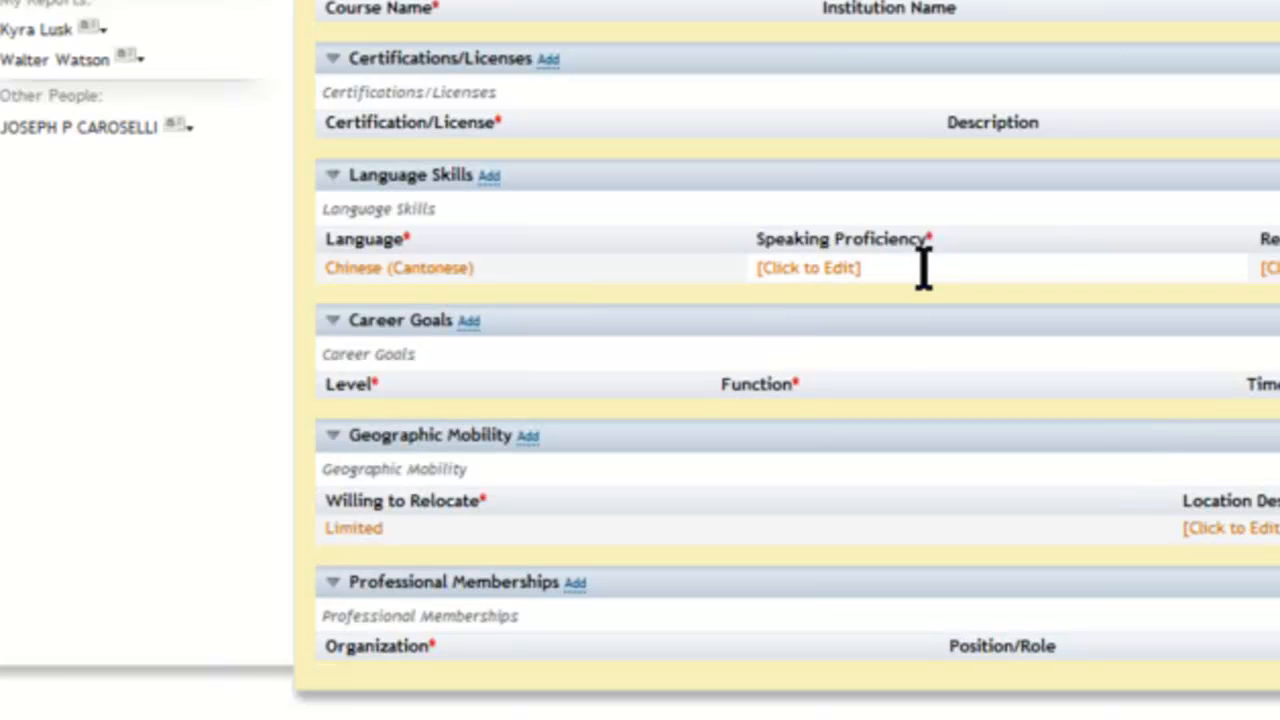
# - Rate it Intermediate speaking, Fluent reading, Intermediate writing, save it, and add another blank language row
pyautogui.click(829, 265)
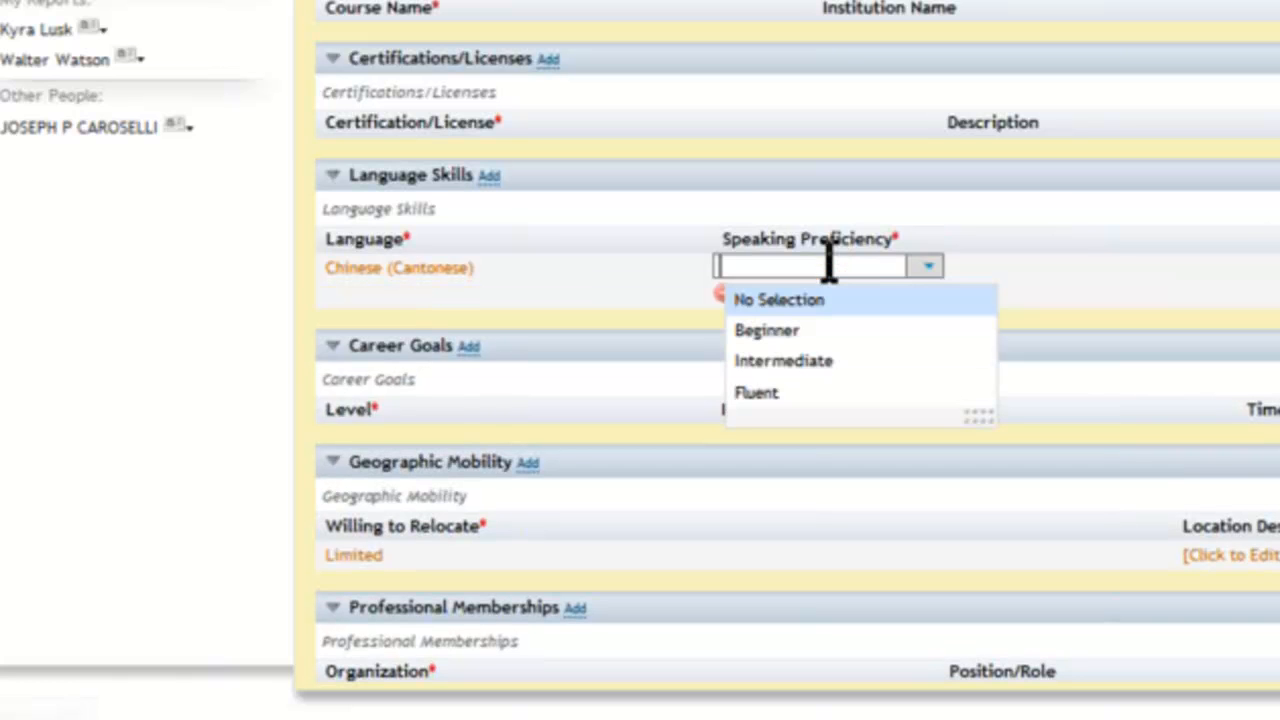
pyautogui.click(800, 361)
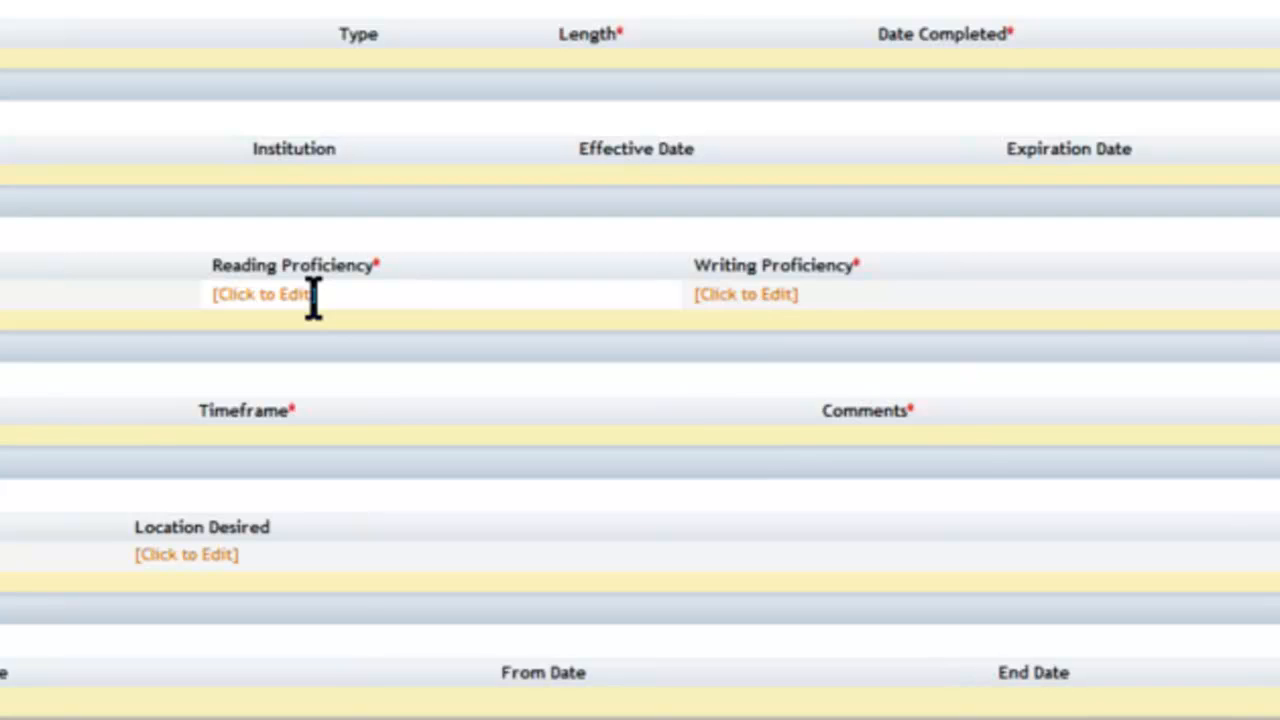
pyautogui.click(313, 294)
pyautogui.click(303, 420)
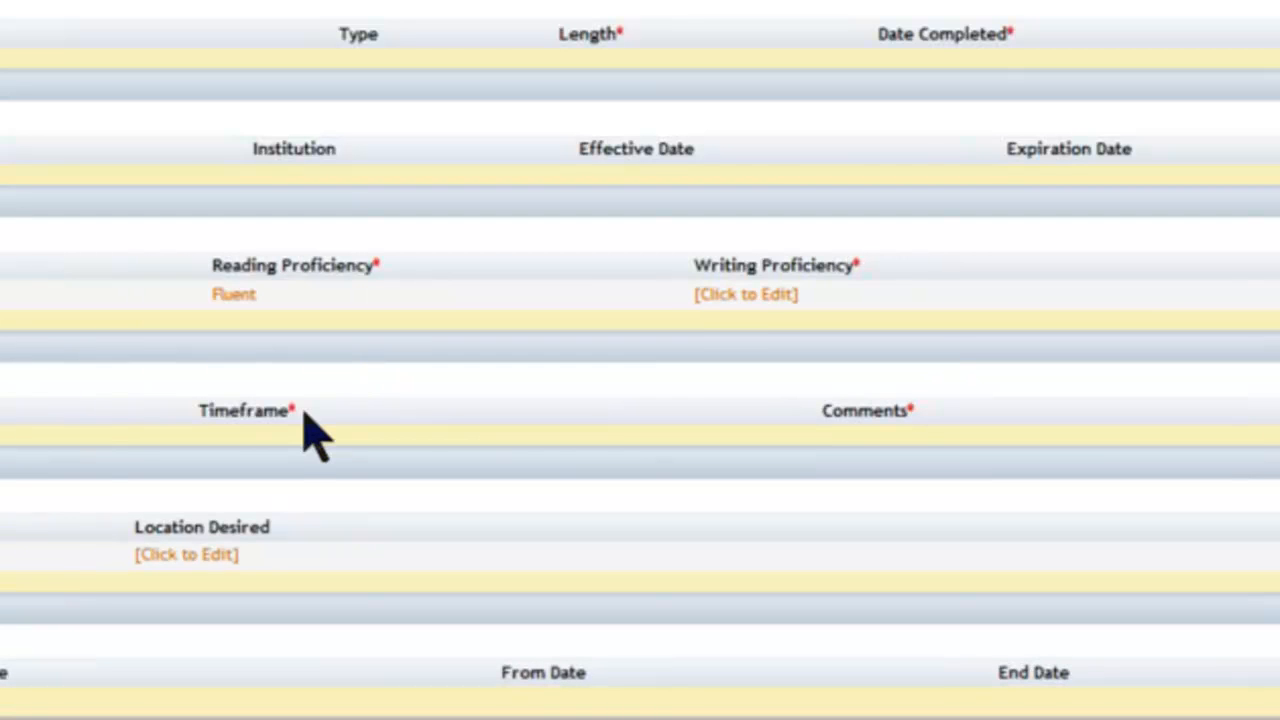
pyautogui.click(757, 296)
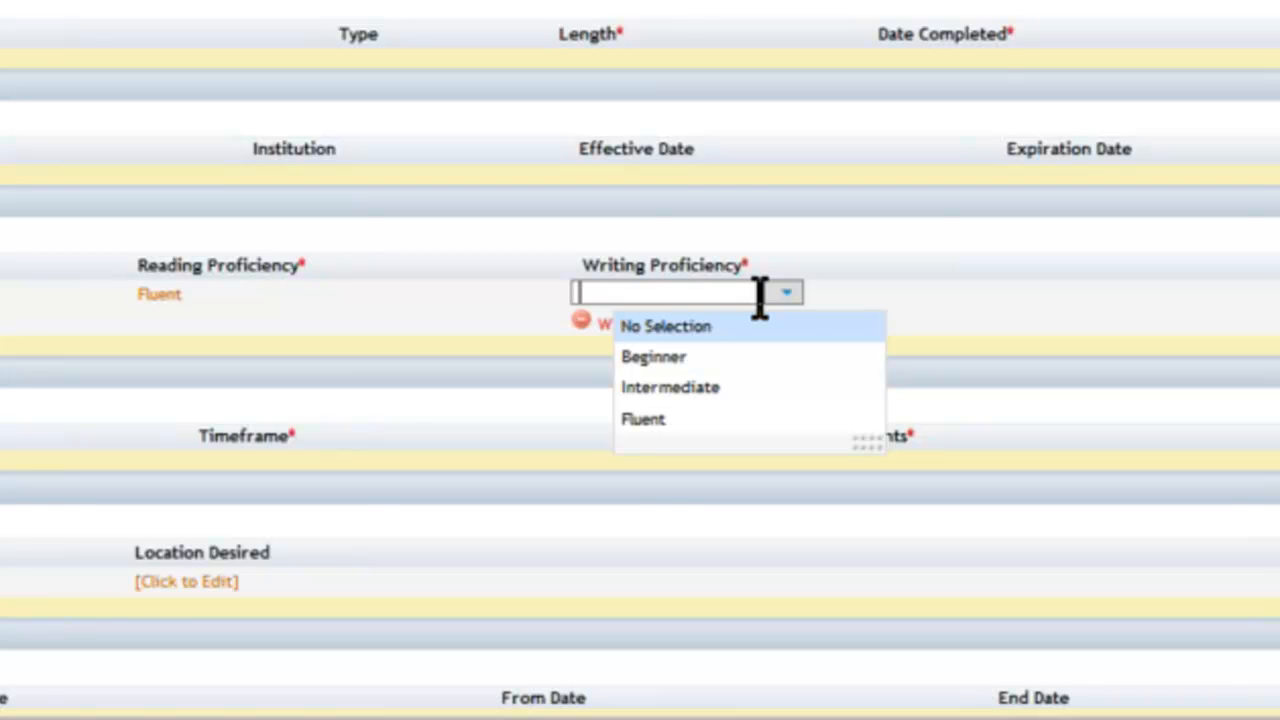
pyautogui.click(740, 387)
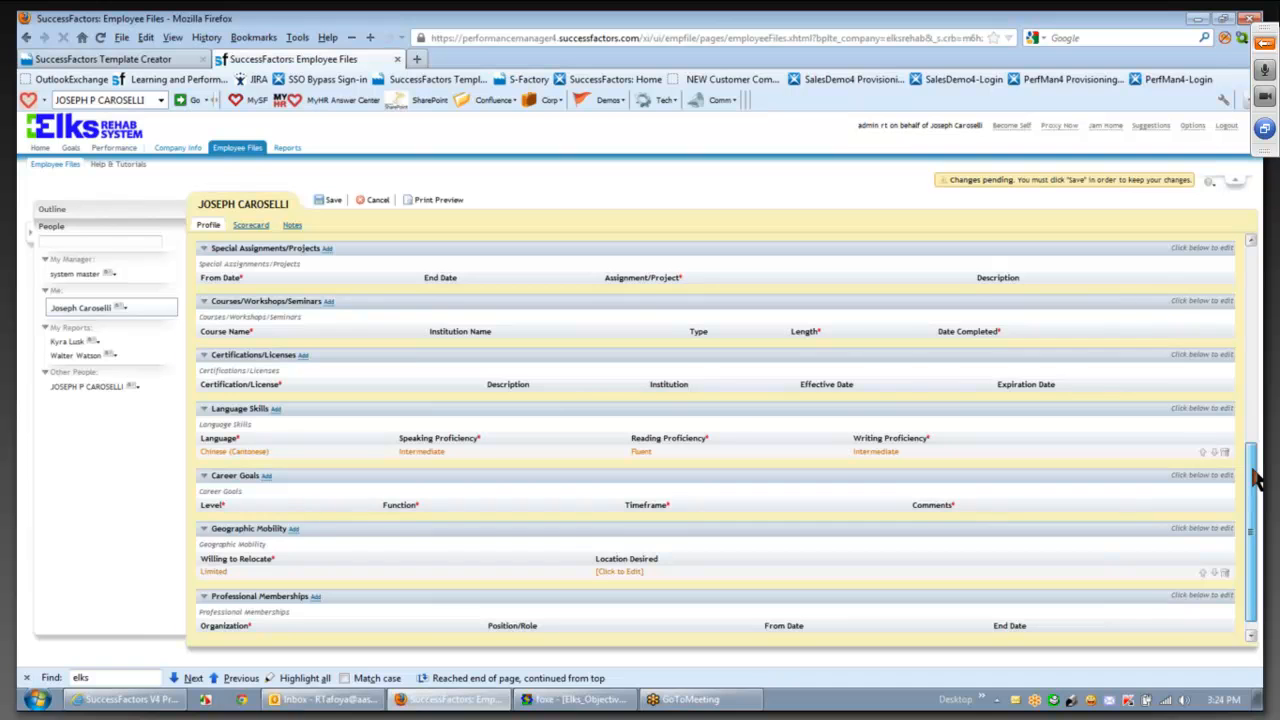
pyautogui.moveTo(1253, 469); pyautogui.dragTo(1257, 483)
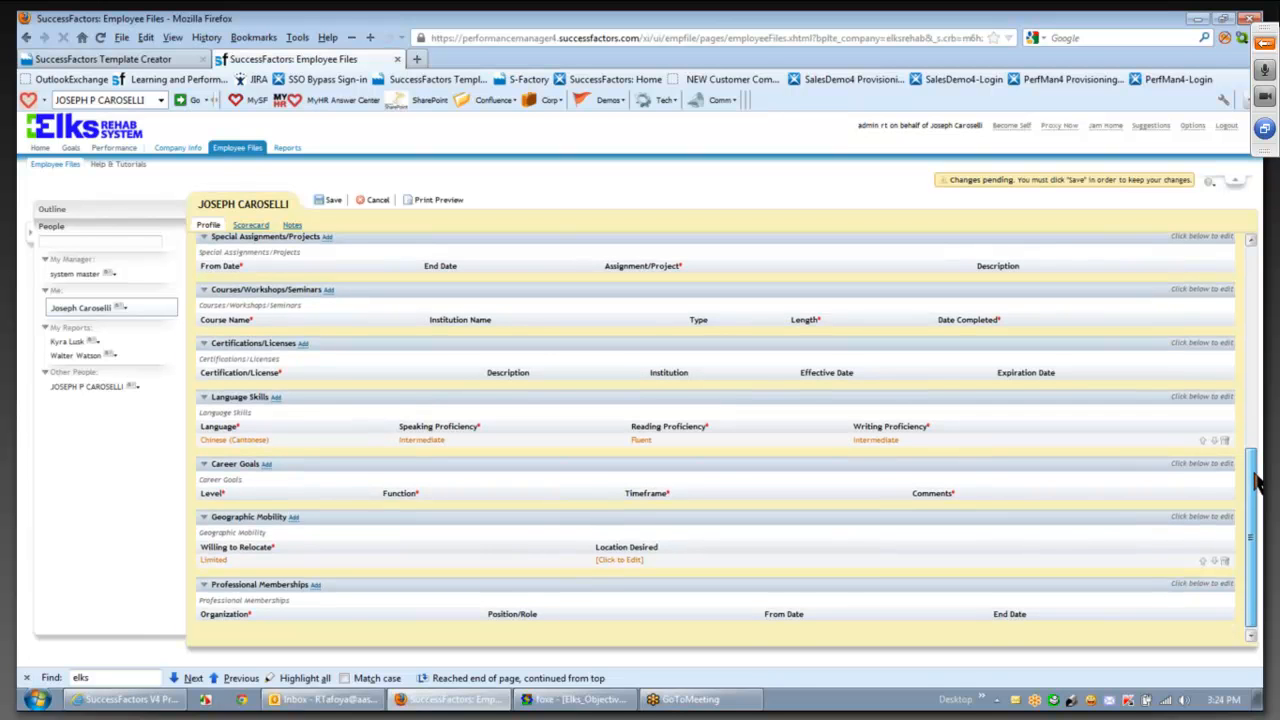
pyautogui.moveTo(1257, 483)
pyautogui.mouseDown()
pyautogui.moveTo(1257, 468)
pyautogui.moveTo(1257, 484)
pyautogui.mouseUp()
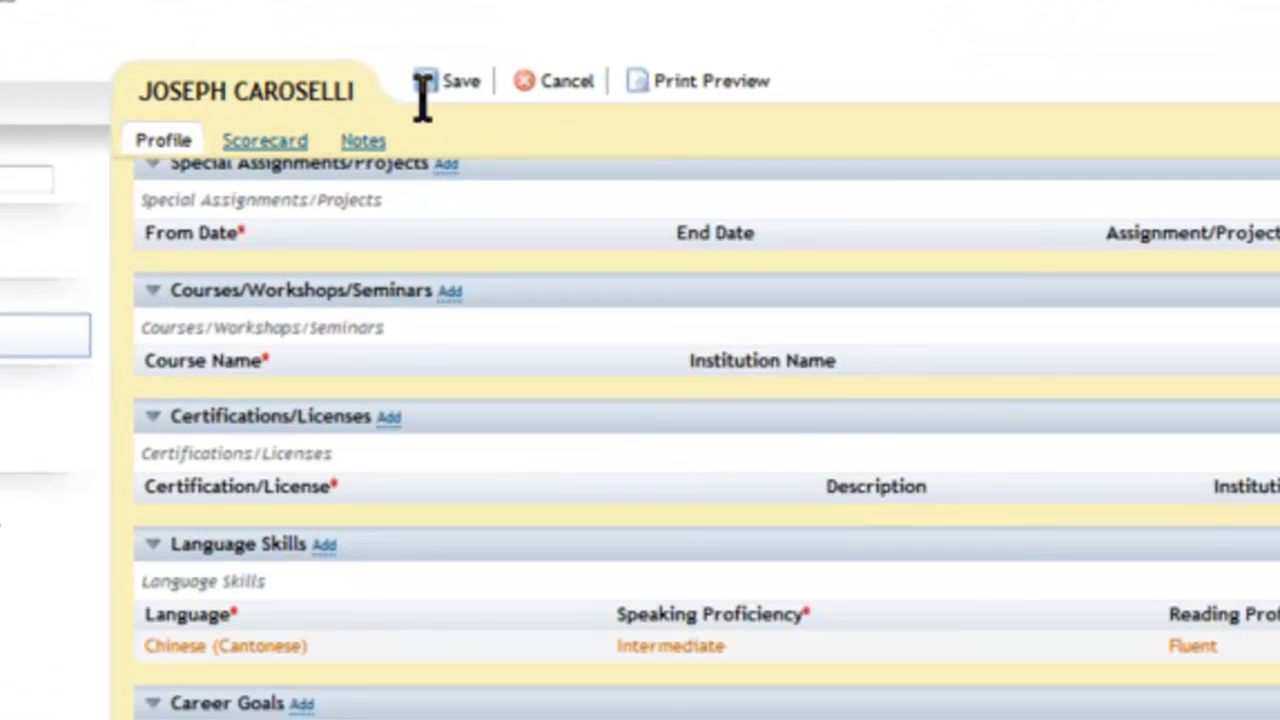
pyautogui.click(423, 88)
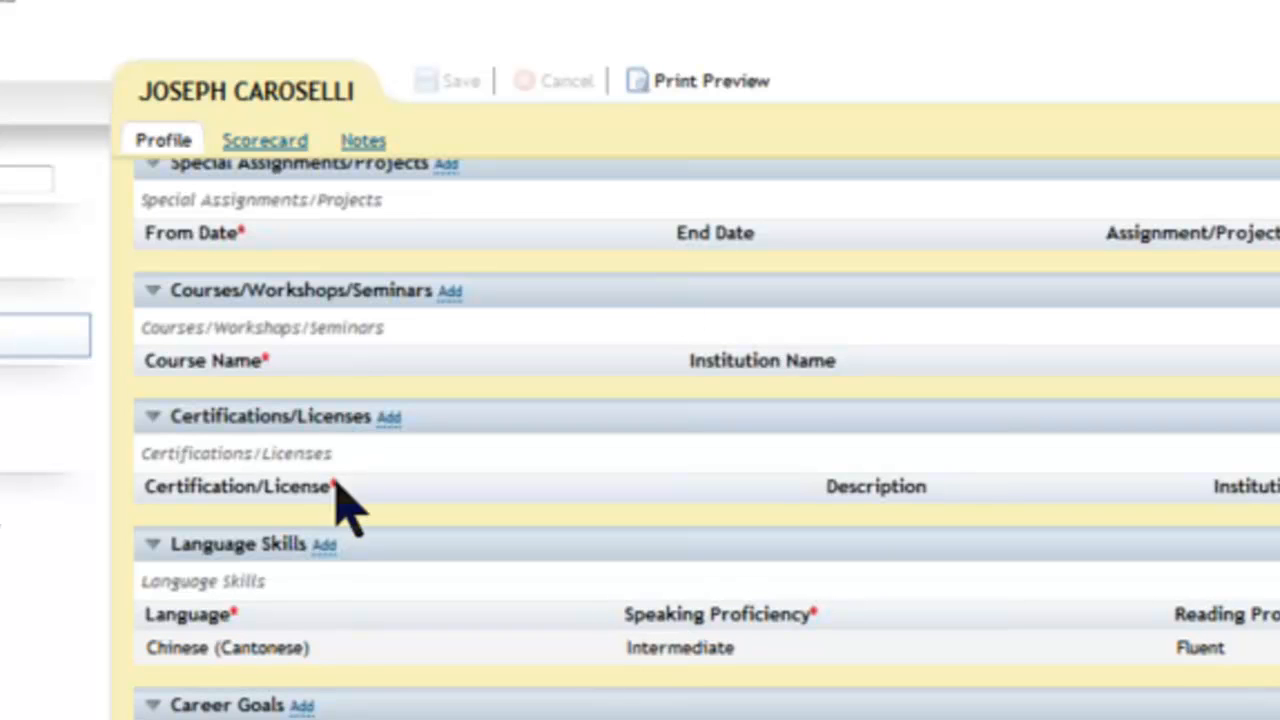
pyautogui.click(324, 546)
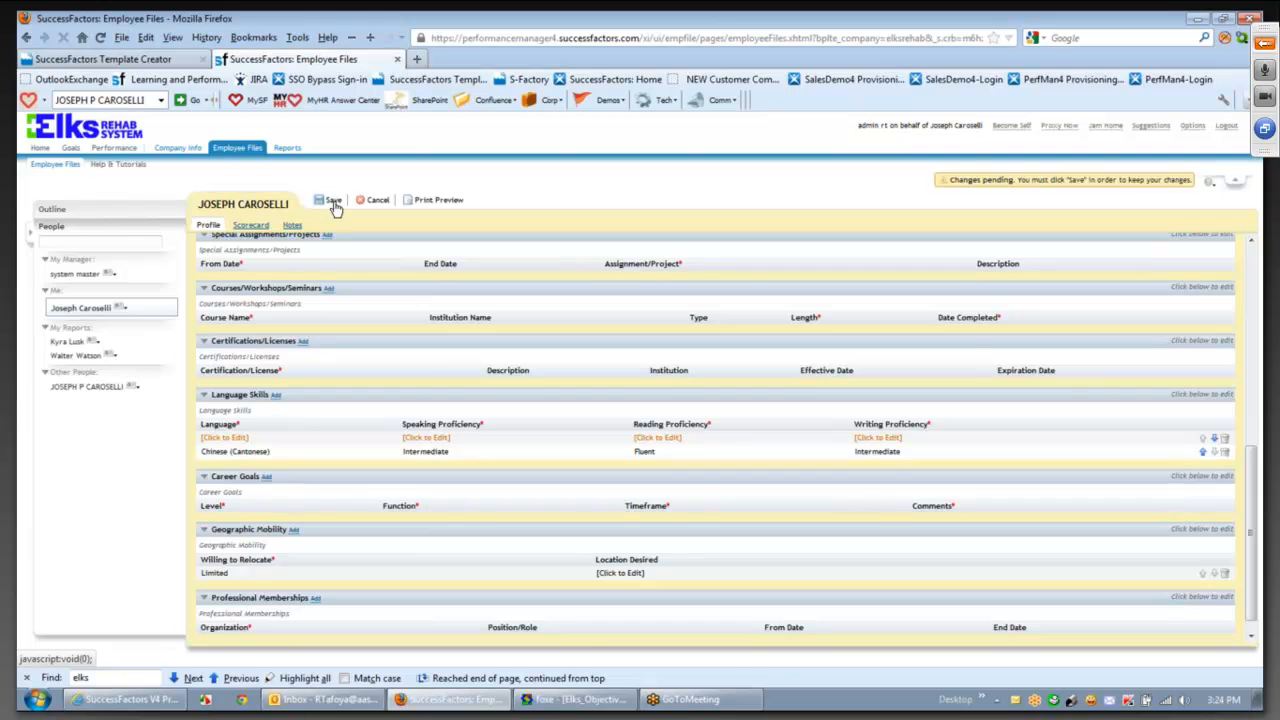
# - Delete the empty Language Skills row so the profile saves successfully
pyautogui.click(333, 203)
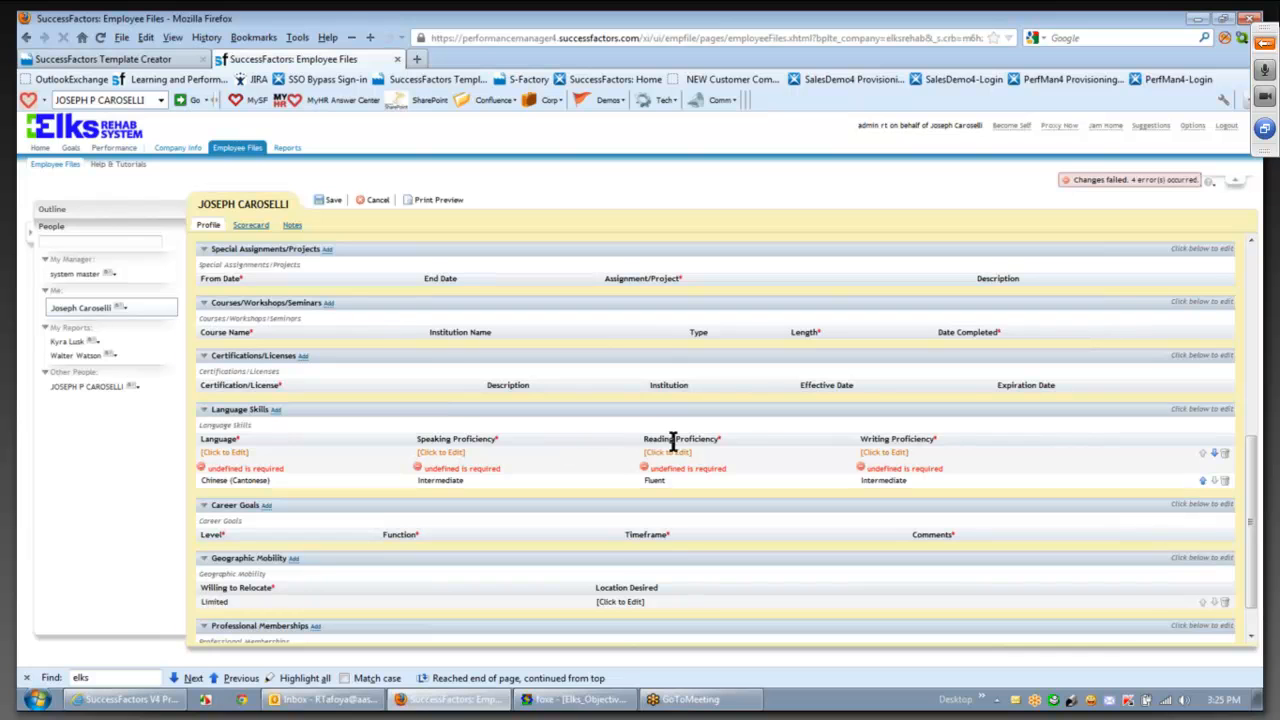
pyautogui.click(1225, 458)
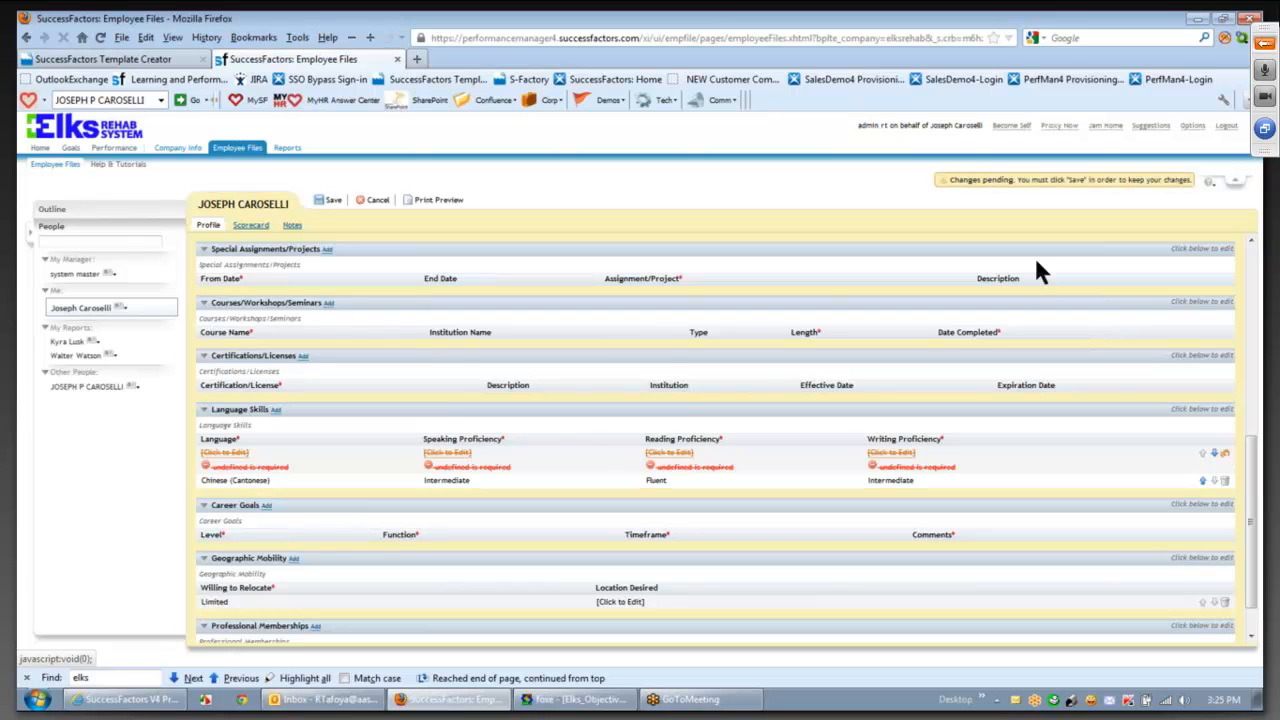
pyautogui.click(331, 201)
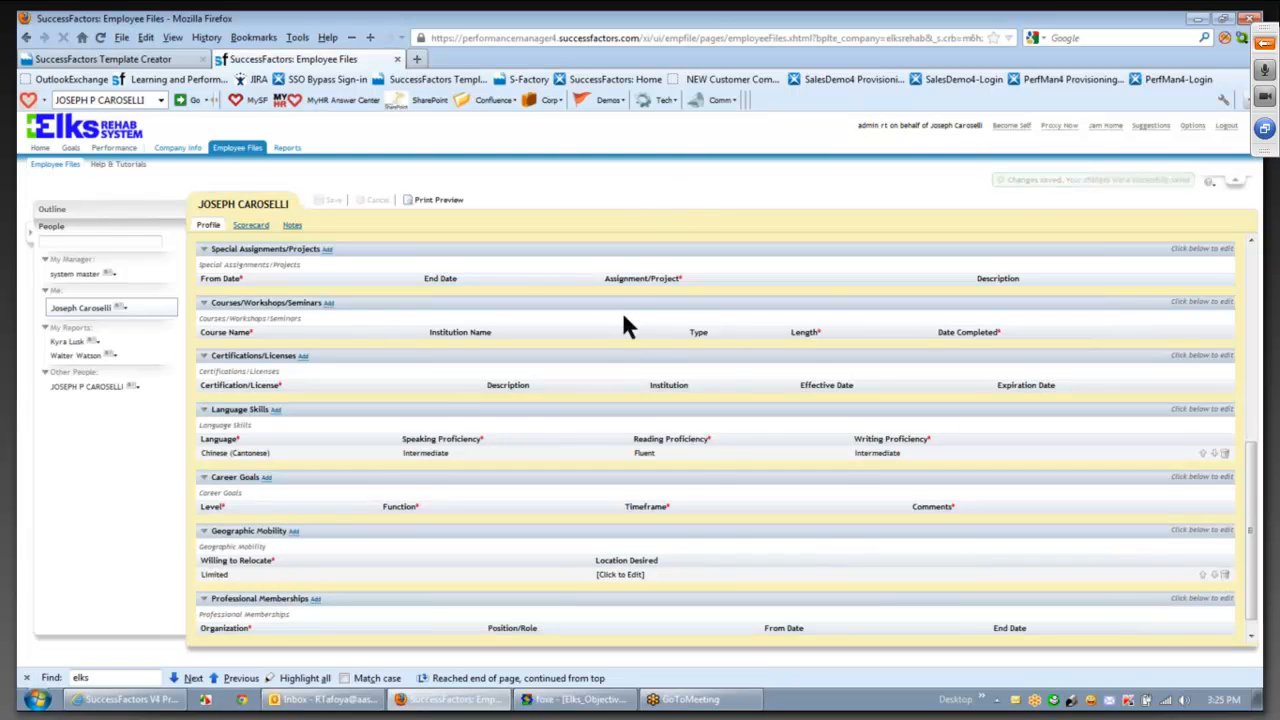
pyautogui.moveTo(1250, 483); pyautogui.dragTo(1245, 252)
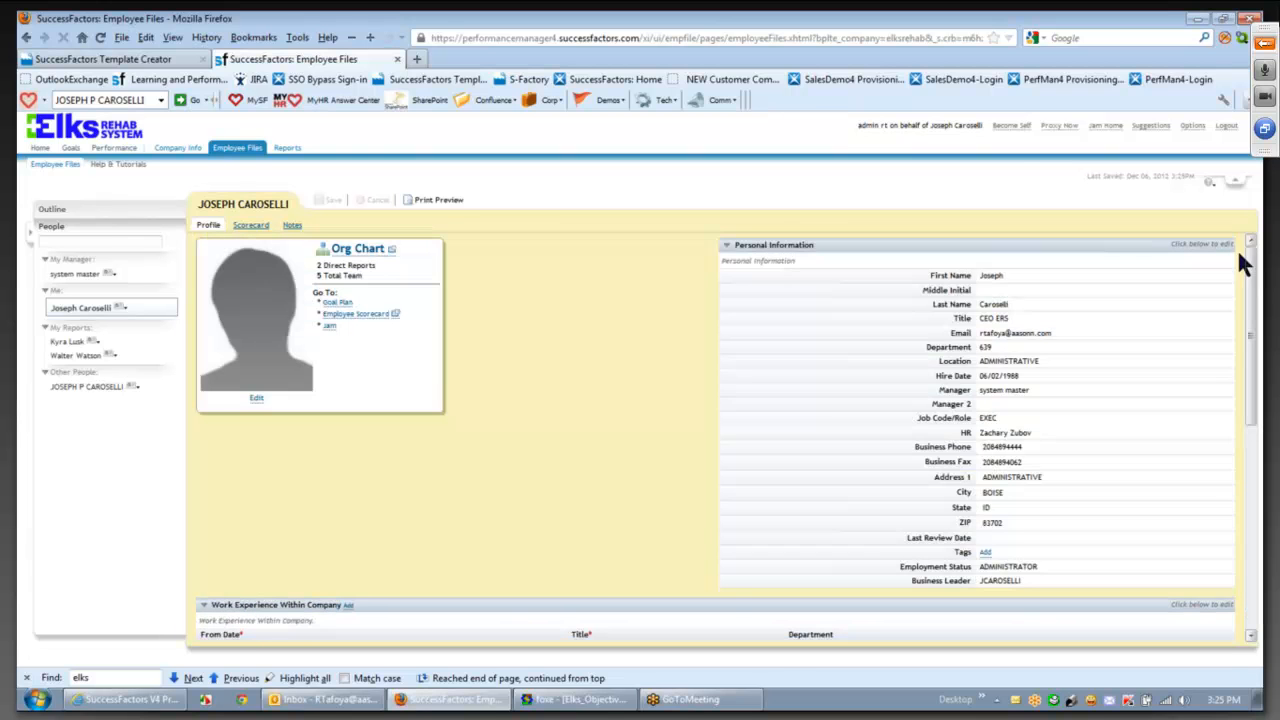
# - Use Proxy Now to act on behalf of another employee
pyautogui.click(1057, 125)
pyautogui.click(634, 343)
pyautogui.click(765, 462)
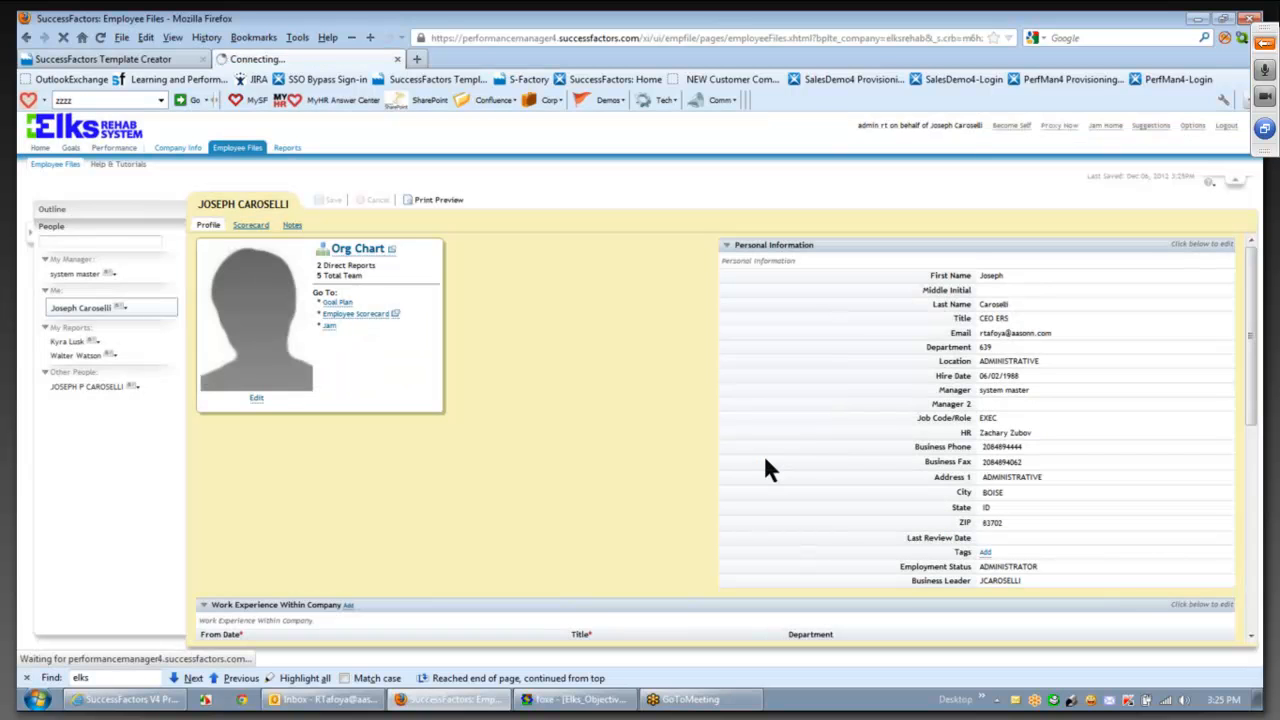